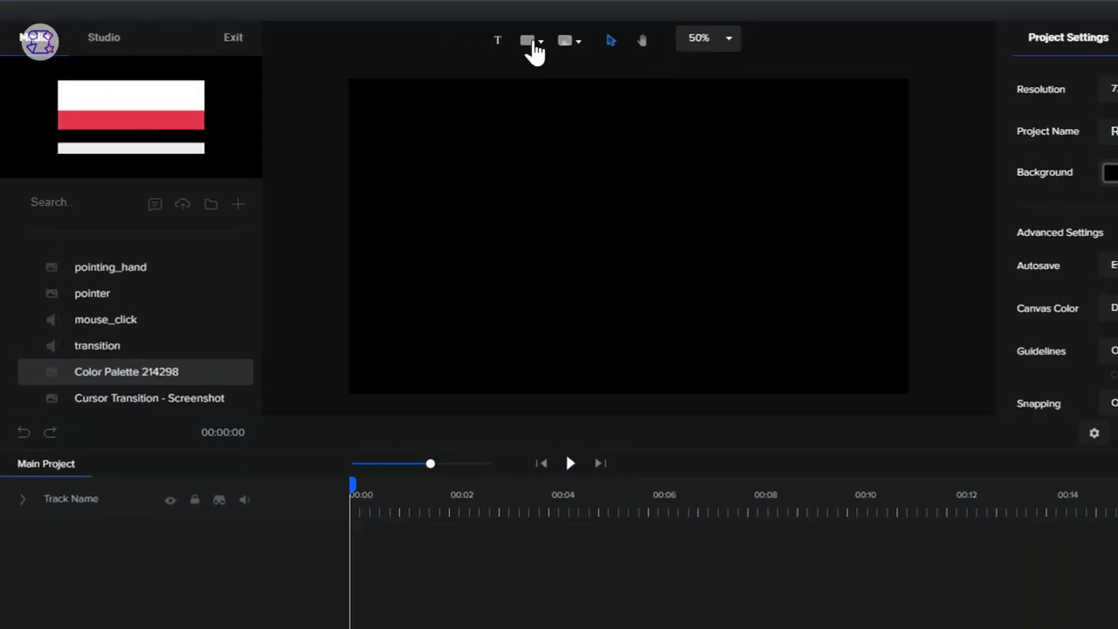
- Add a white rectangle expanded to fill the canvas and stretch its clip to about 7 seconds
left_click(471, 35)
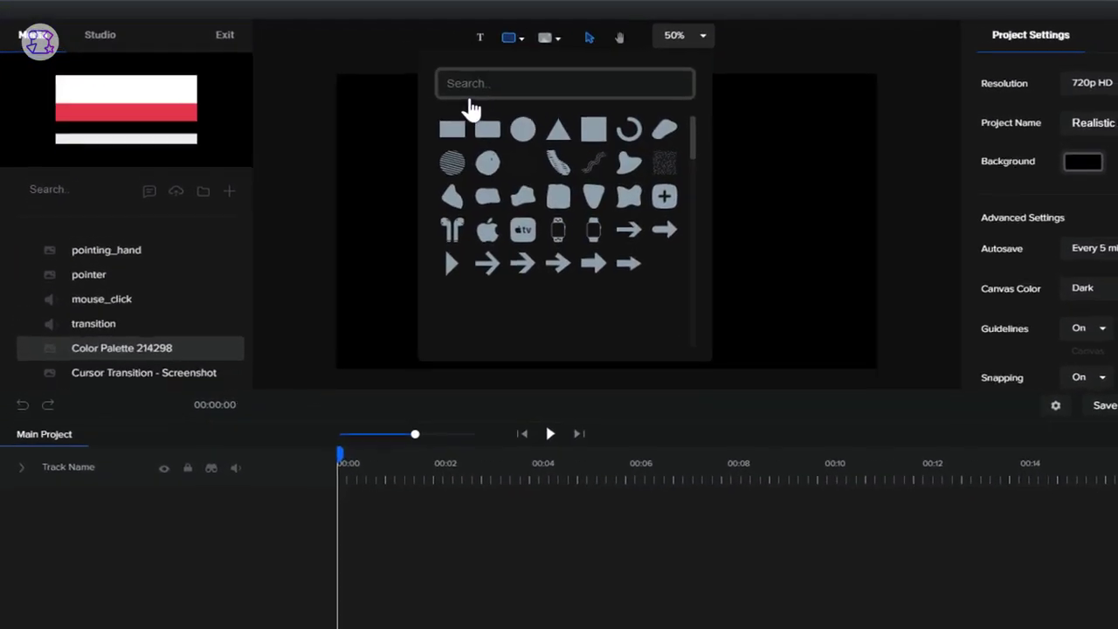
left_click(470, 140)
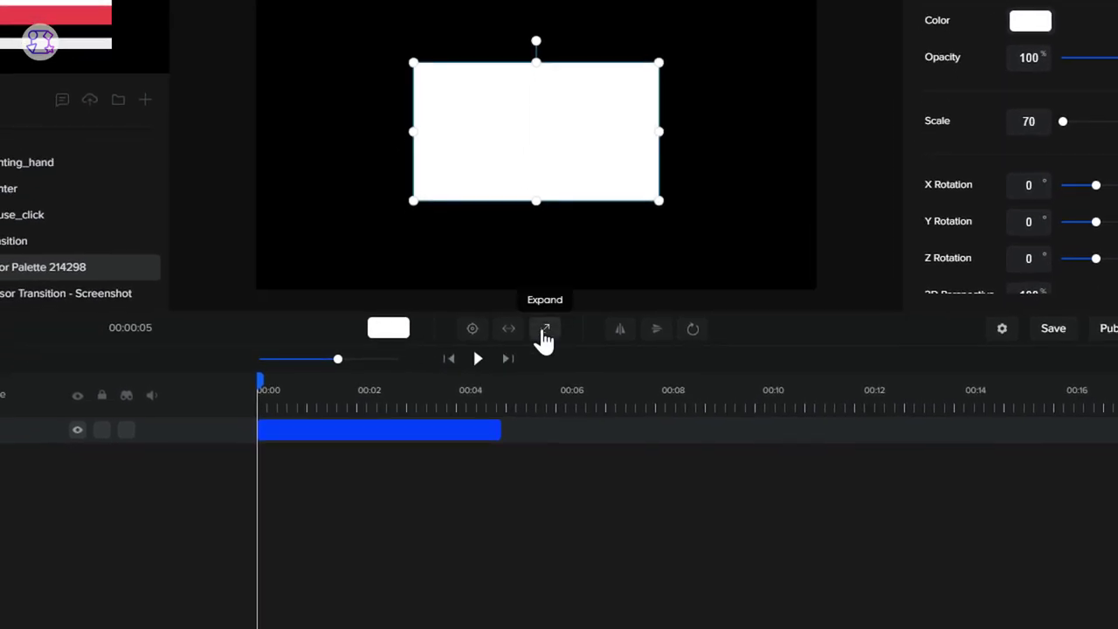
left_click(497, 434)
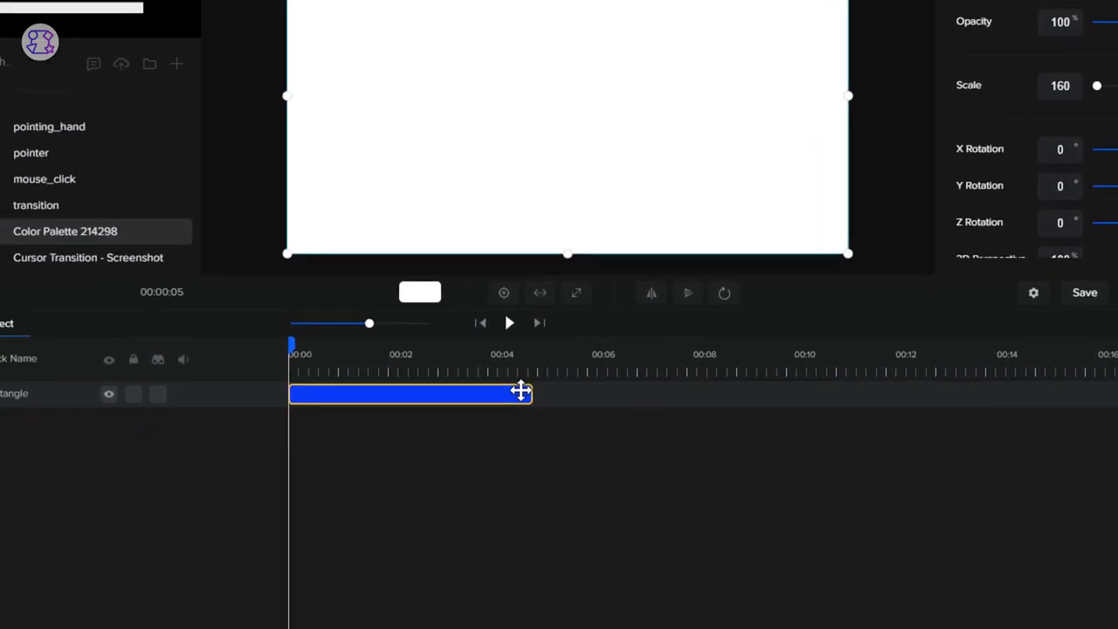
left_click_drag(542, 380, 644, 384)
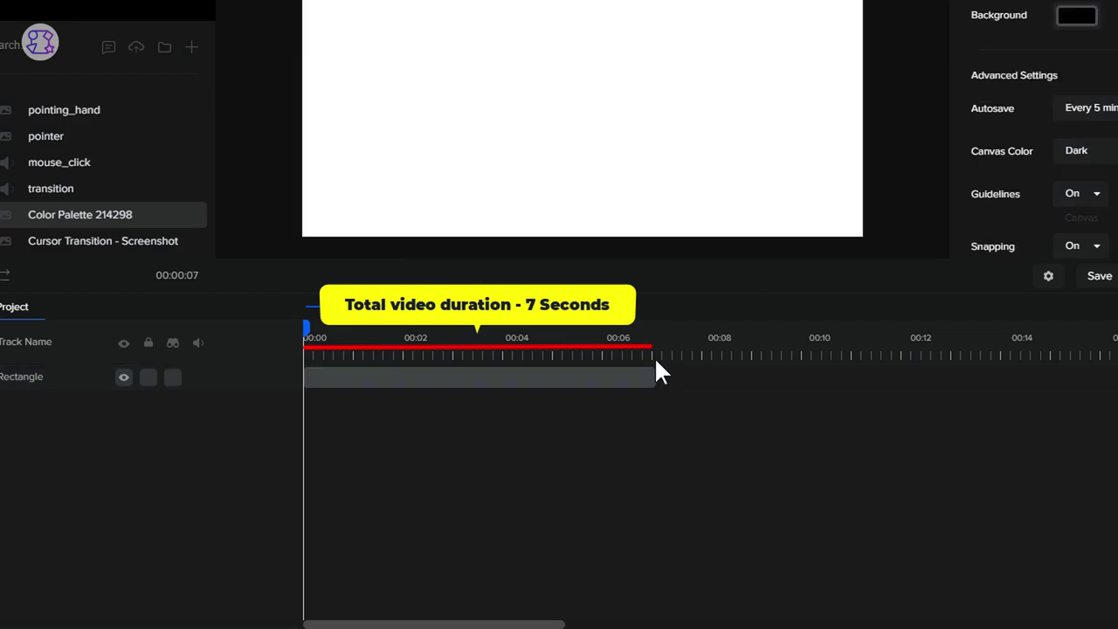
- Trim the rectangle clip so it ends exactly at 00:07
left_click(652, 354)
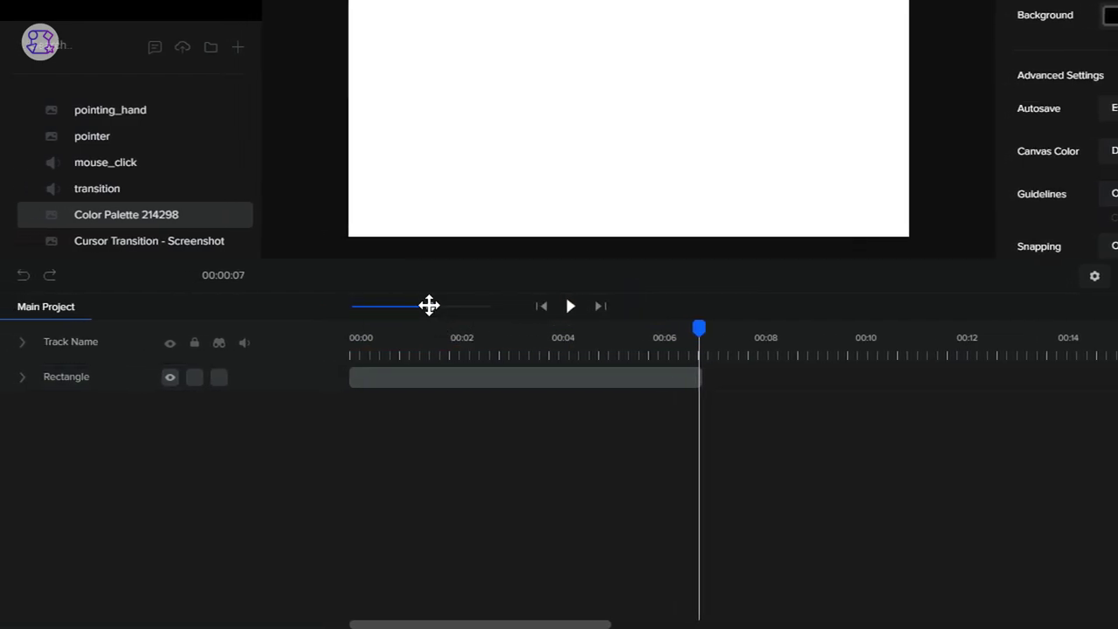
left_click_drag(411, 307, 429, 306)
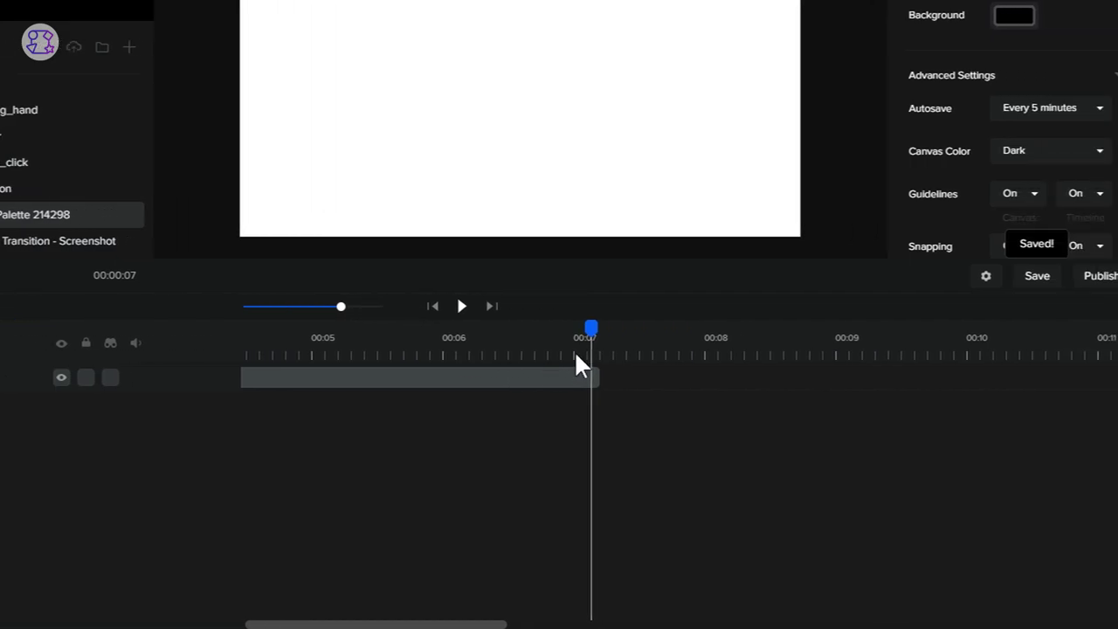
left_click(543, 353)
left_click(566, 380)
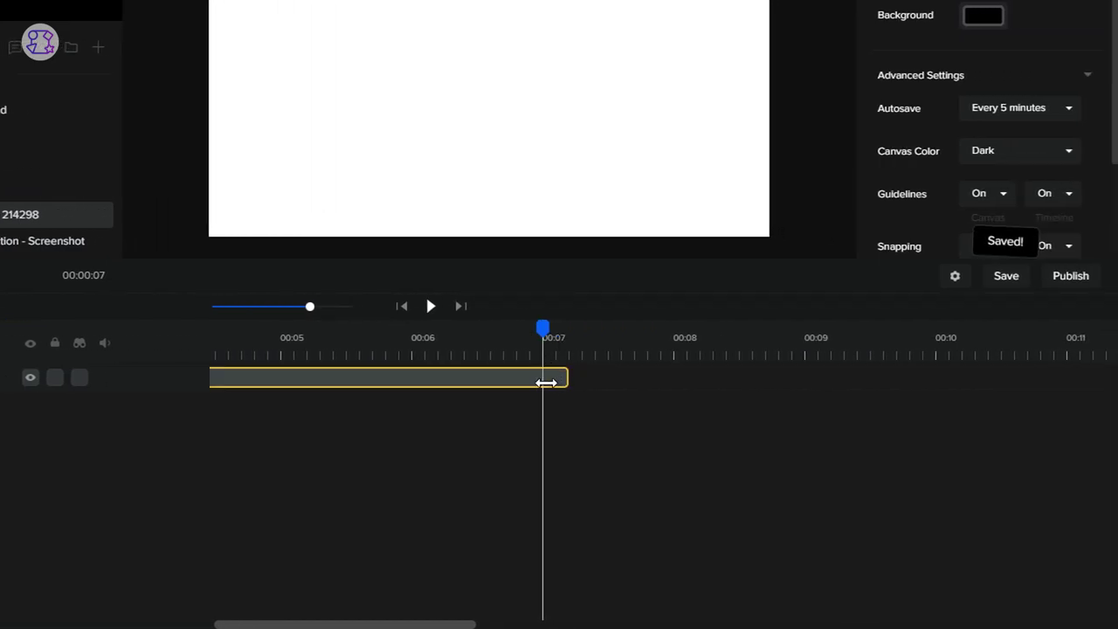
left_click_drag(566, 380, 542, 379)
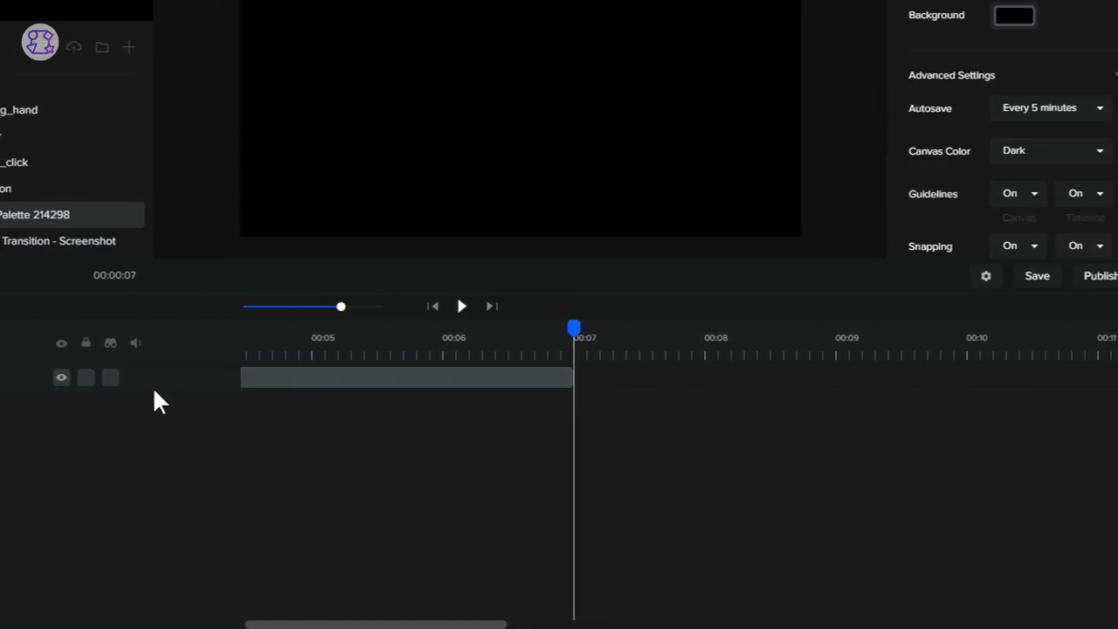
- Rename the rectangle track to 'background'
double_click(152, 375)
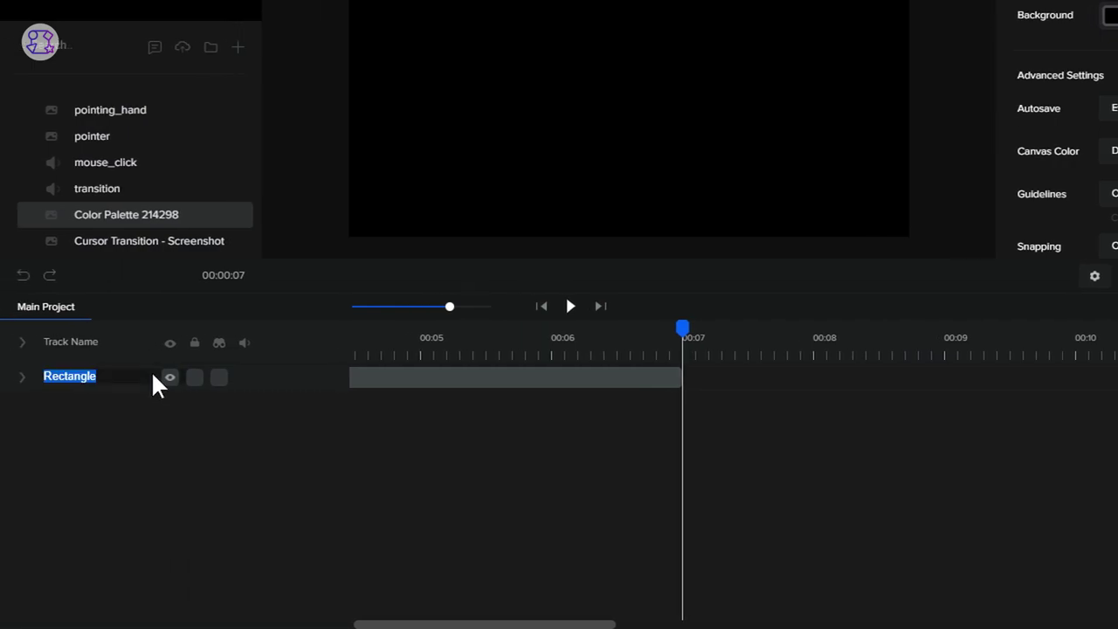
type("backgrou")
type("nd")
key("Return")
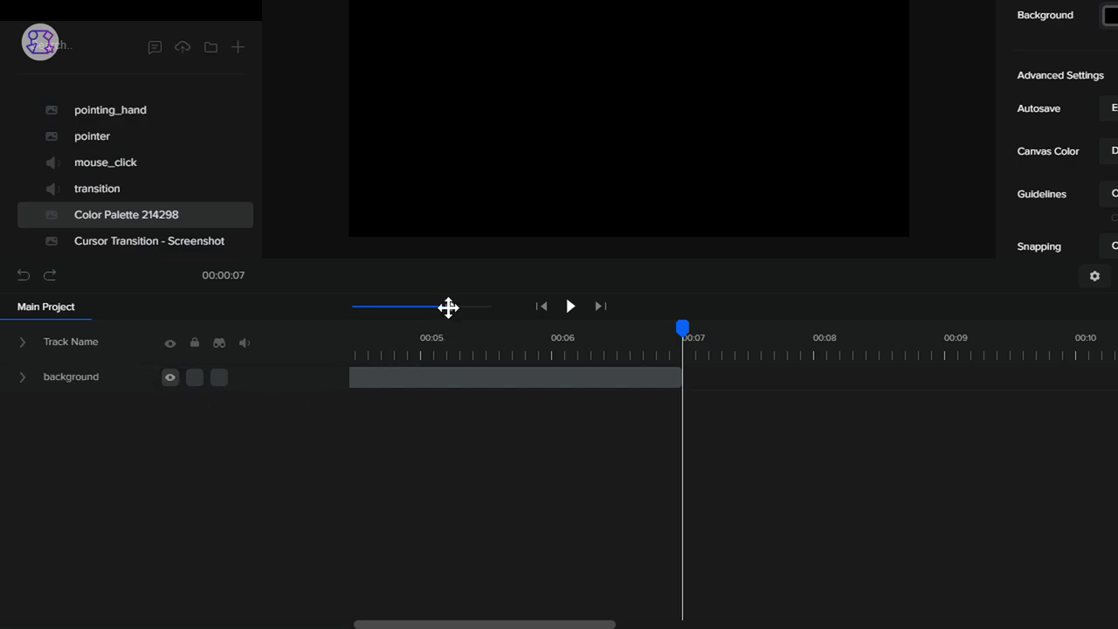
left_click_drag(448, 306, 425, 308)
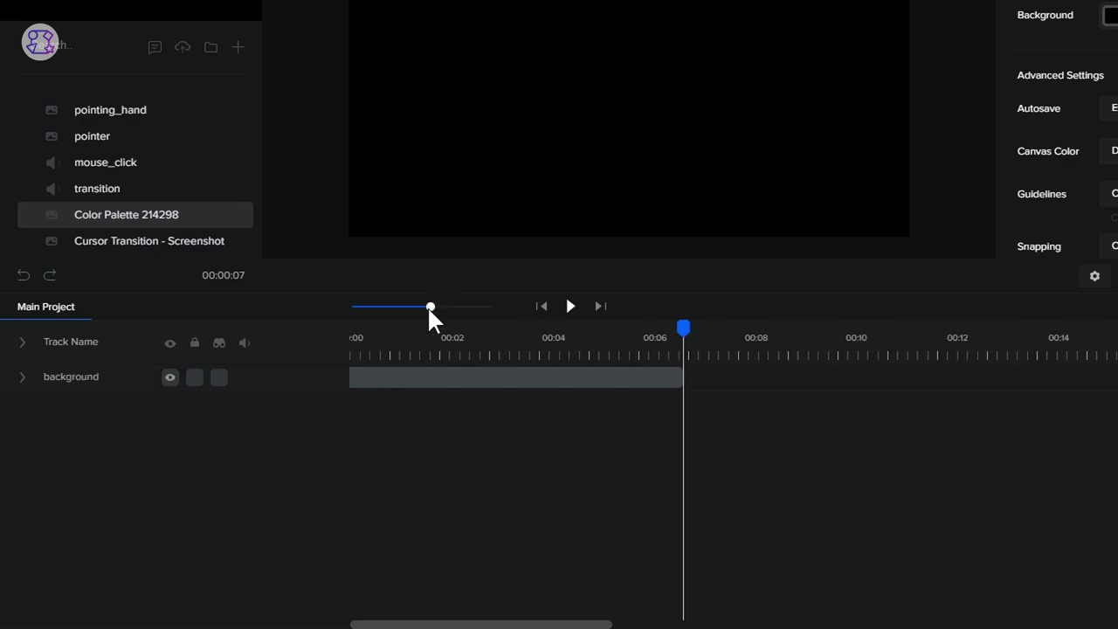
left_click(350, 353)
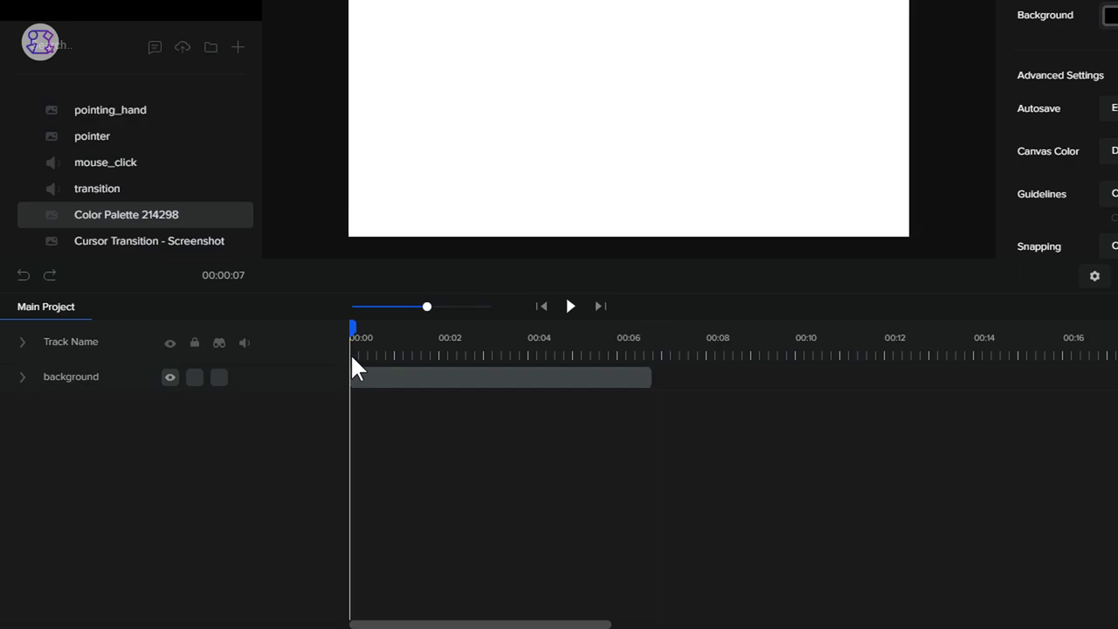
- Place the Cursor Transition screenshot on the canvas, extend it to 7 seconds, and set opacity to 20%
mouse_move(186, 293)
left_mouse_down()
mouse_move(236, 295)
mouse_move(542, 203)
mouse_move(536, 233)
left_mouse_up()
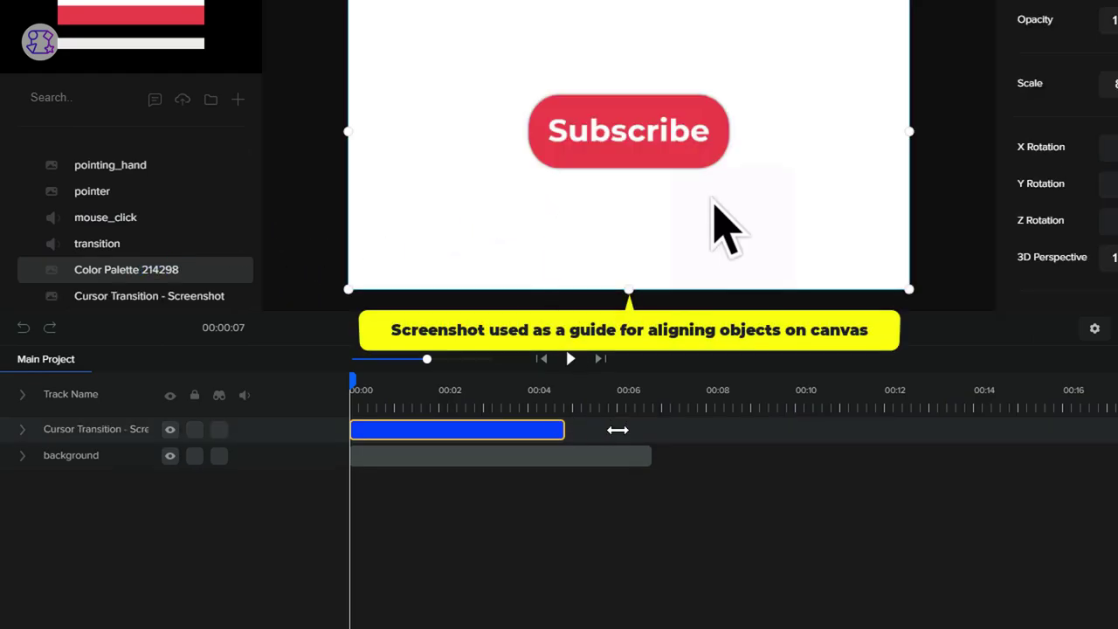
left_click_drag(617, 429, 650, 430)
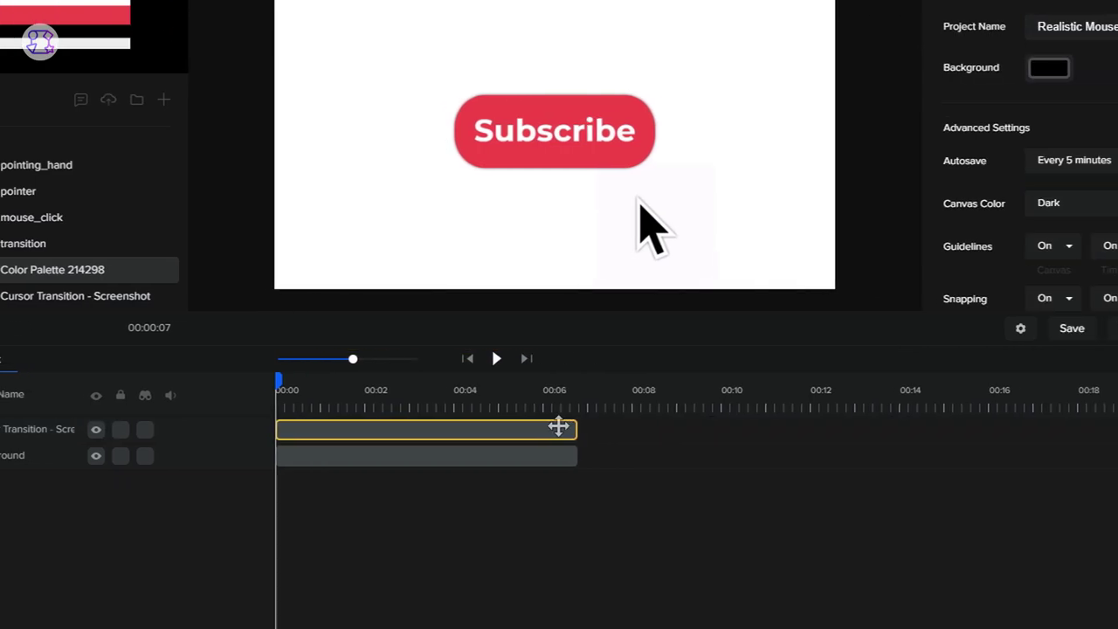
left_click(558, 426)
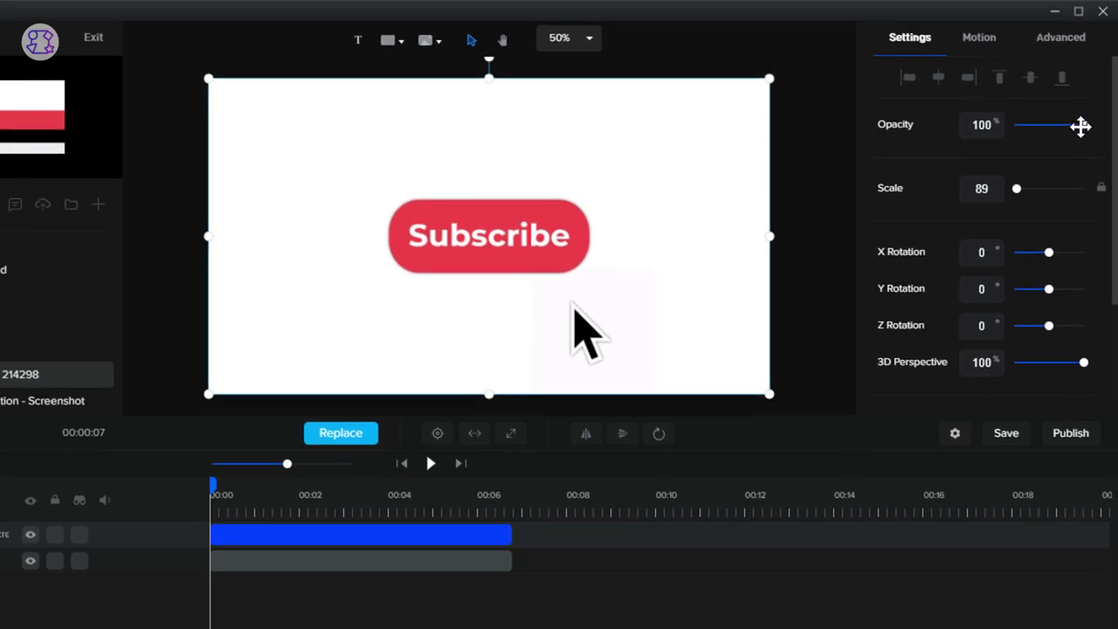
left_click_drag(1081, 127, 1027, 151)
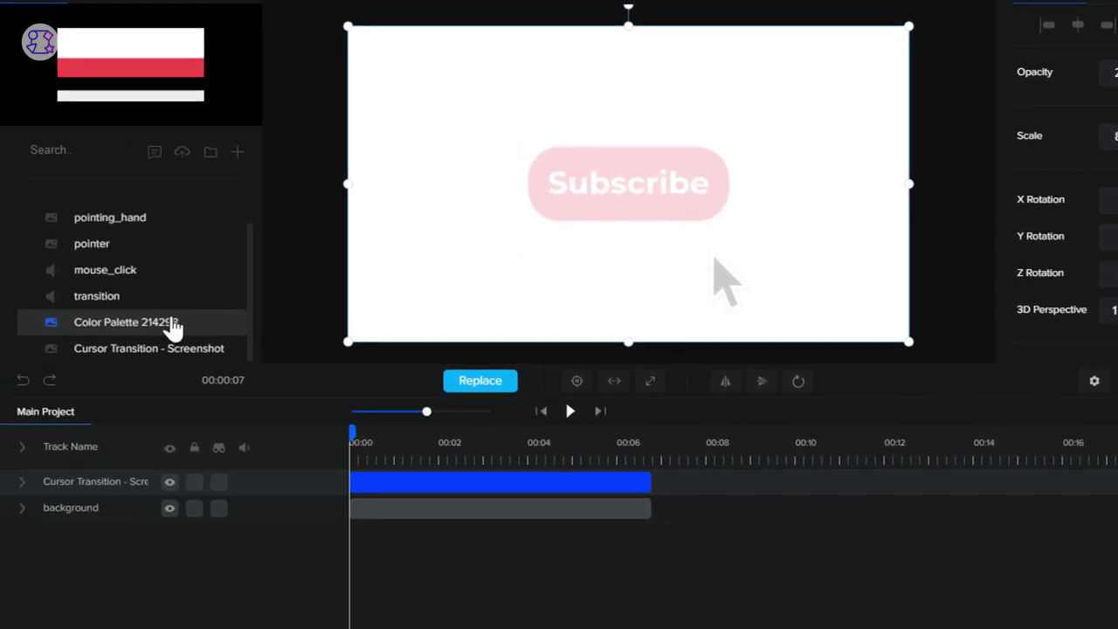
- Add Color Palette 214298 at scale 23, top centre, with its clip extended to 7 seconds
left_click_drag(35, 376, 419, 232)
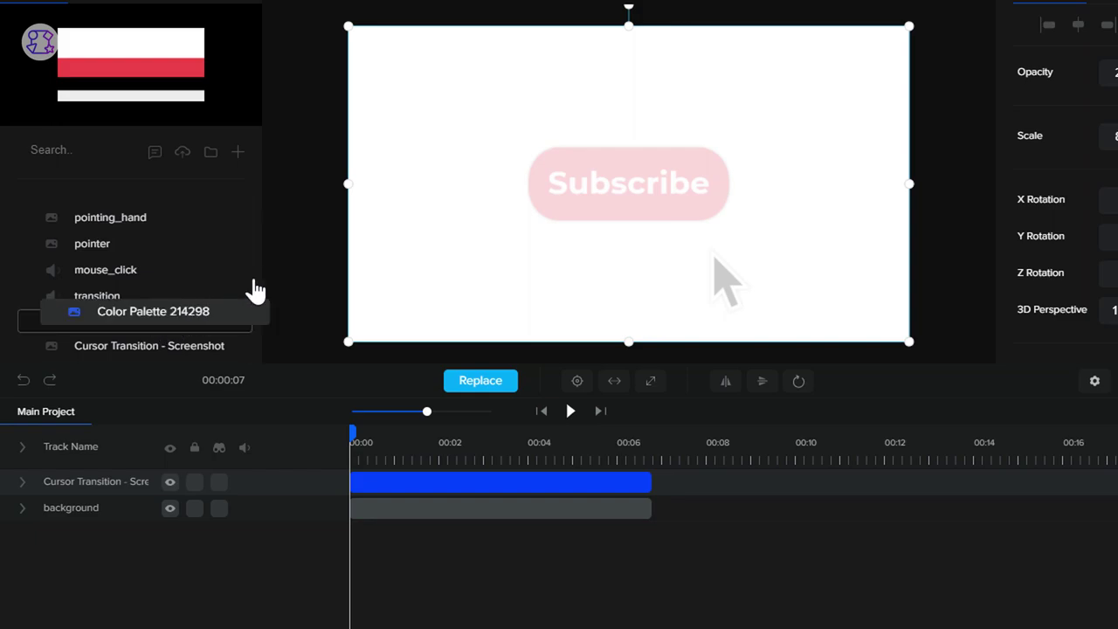
left_click_drag(558, 177, 565, 182)
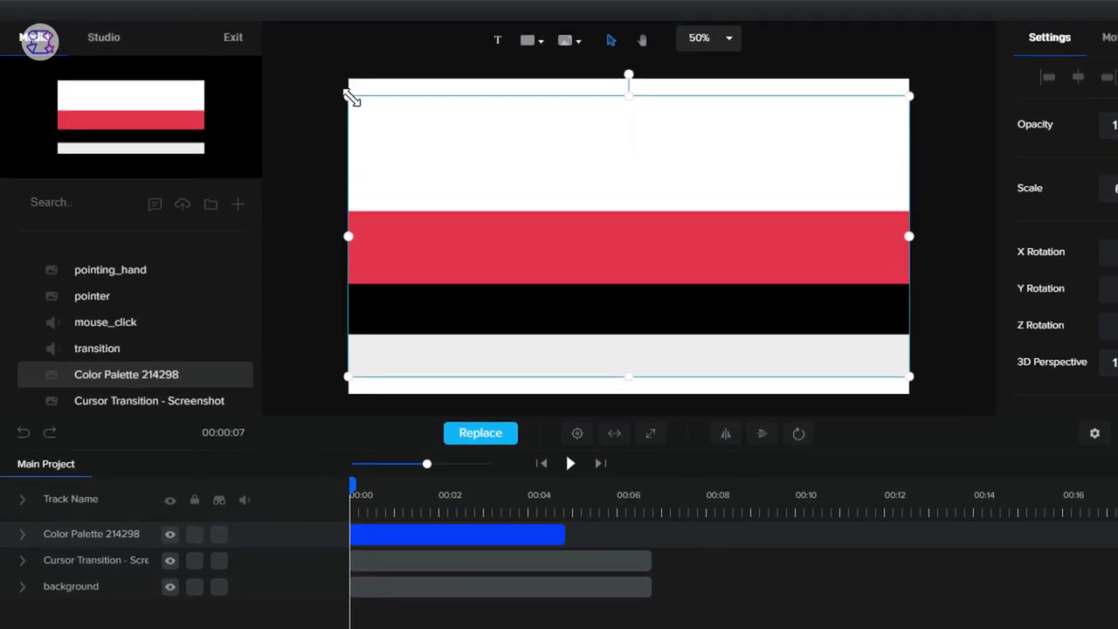
left_click_drag(349, 80, 642, 227)
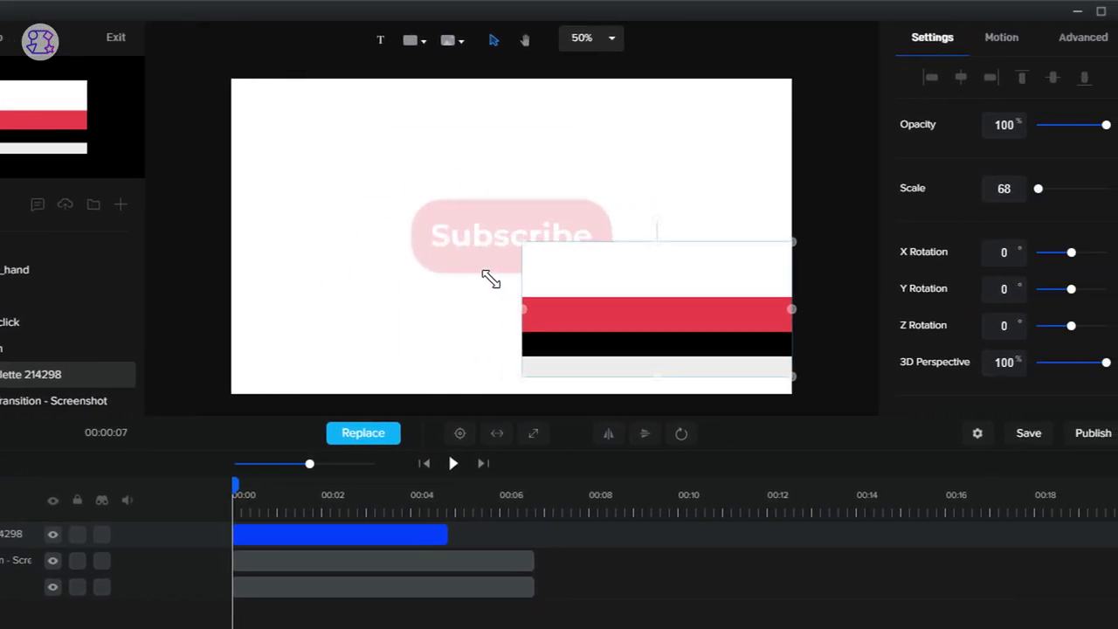
left_click_drag(565, 310, 424, 145)
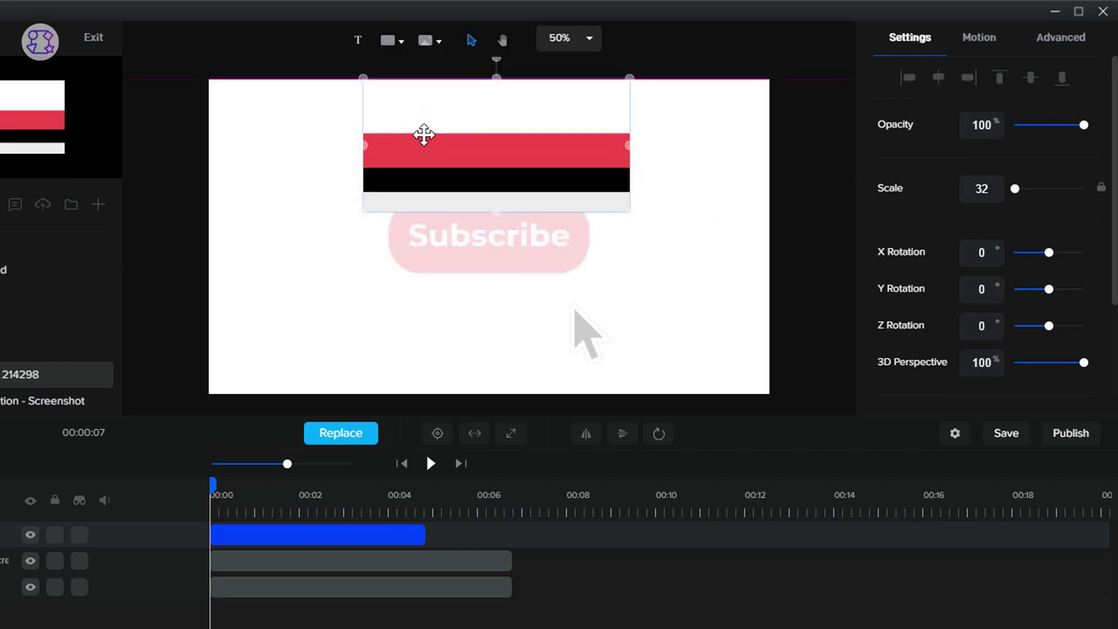
left_click_drag(363, 81, 441, 114)
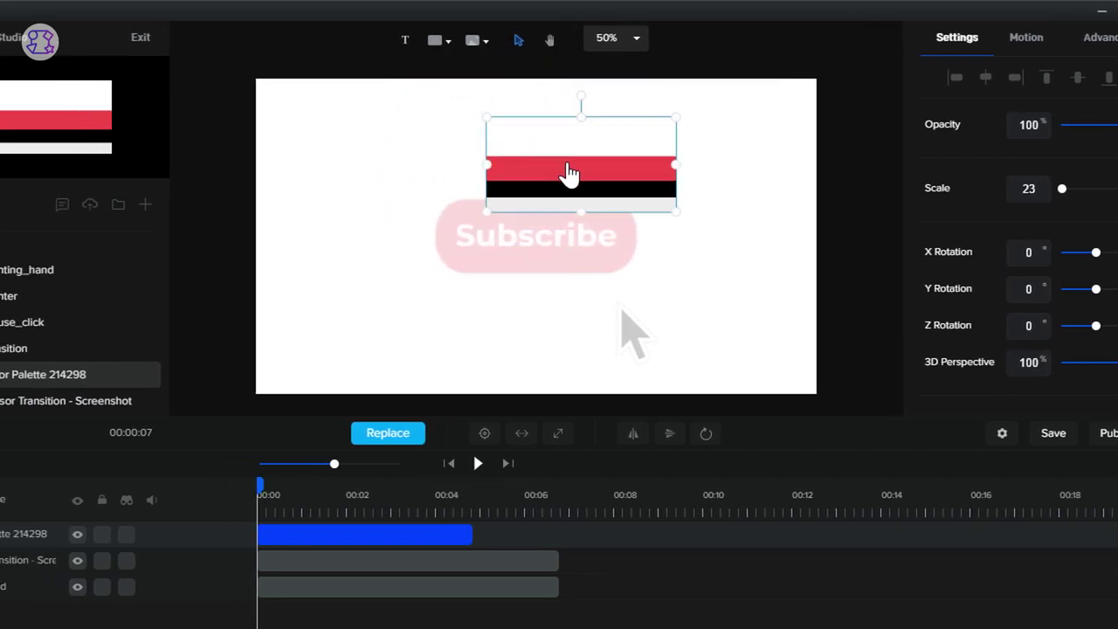
mouse_move(523, 175)
left_mouse_down()
mouse_move(474, 132)
mouse_move(520, 123)
left_mouse_up()
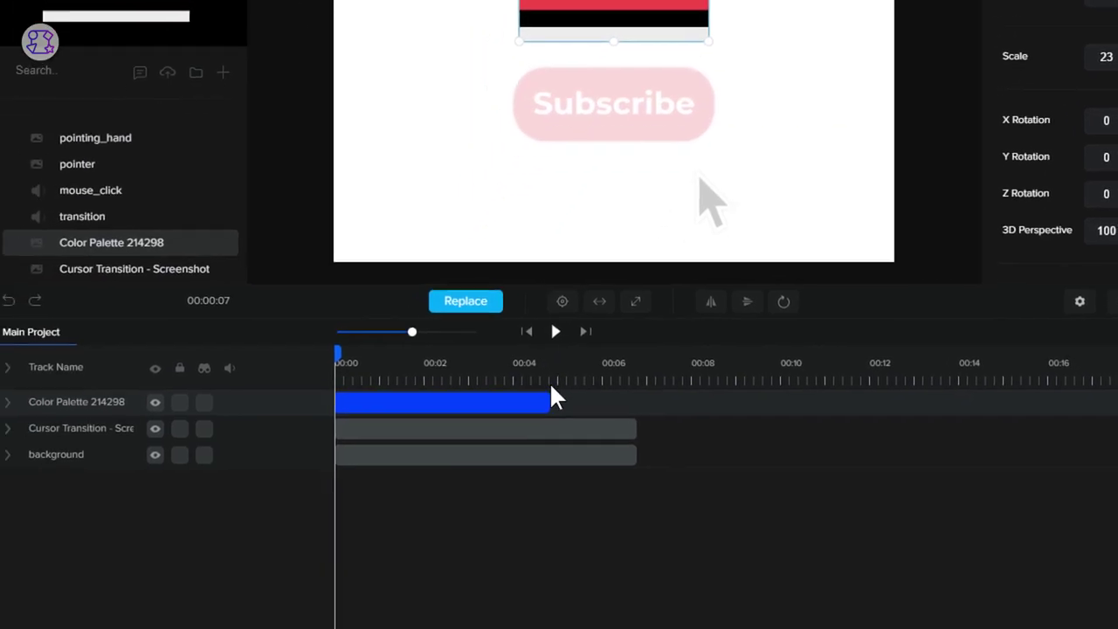
left_click_drag(609, 378, 646, 380)
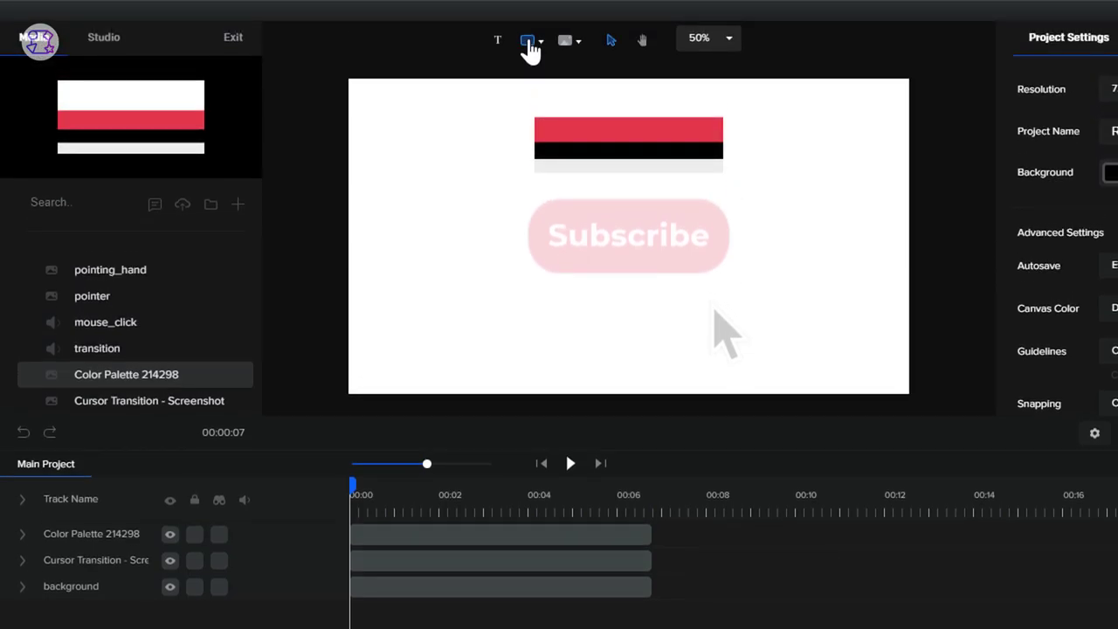
- Add a rounded rectangle and eyedrop the palette's red #F04747 as its colour
left_click(529, 41)
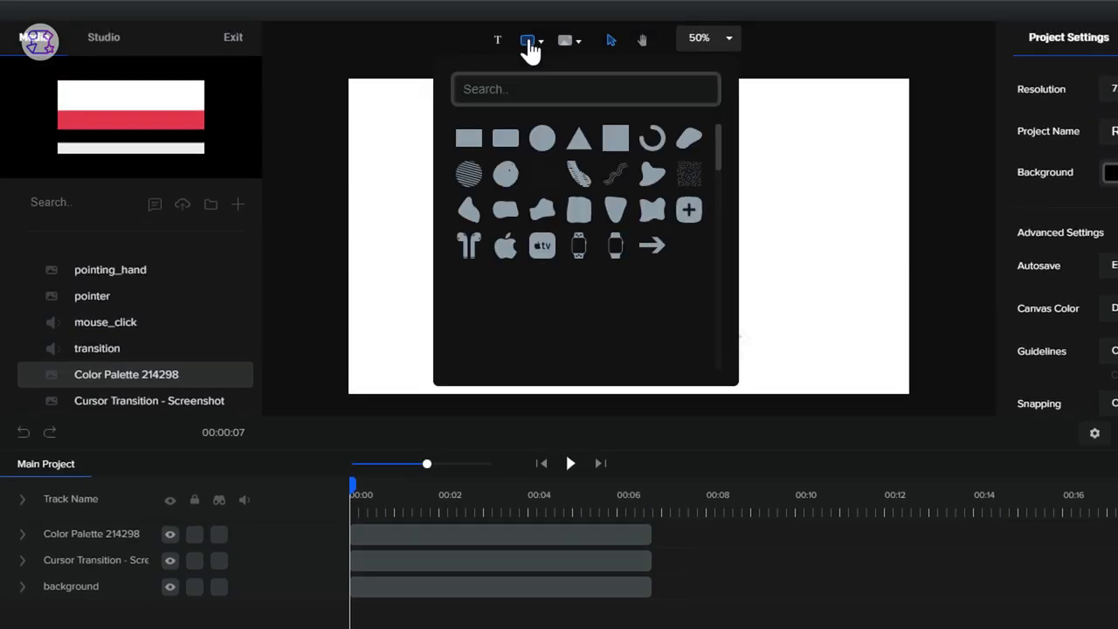
left_click(506, 140)
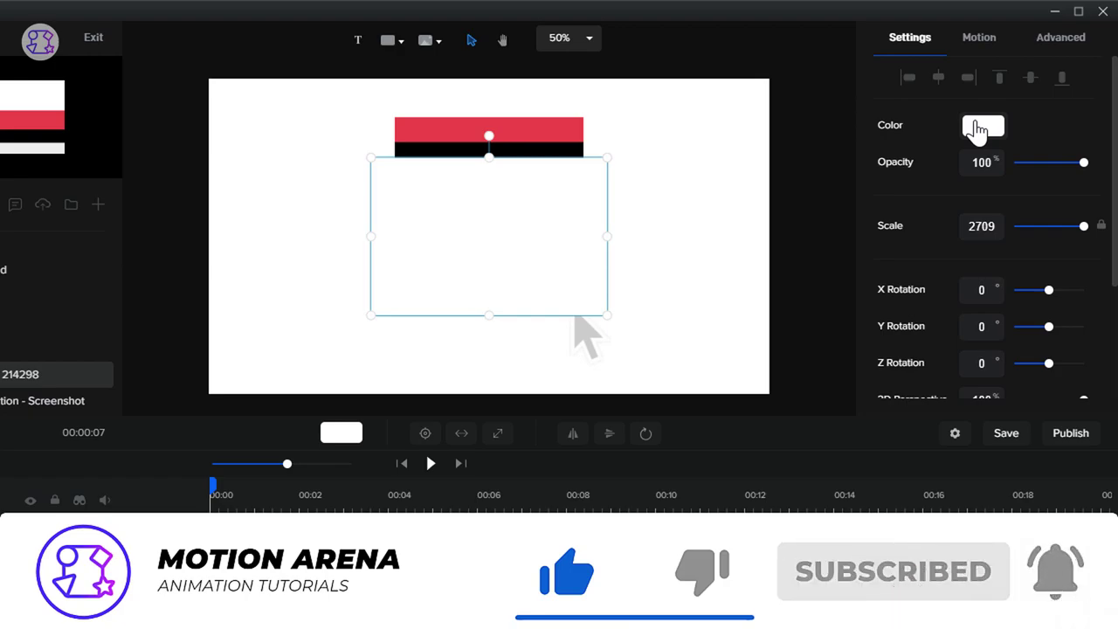
left_click(980, 130)
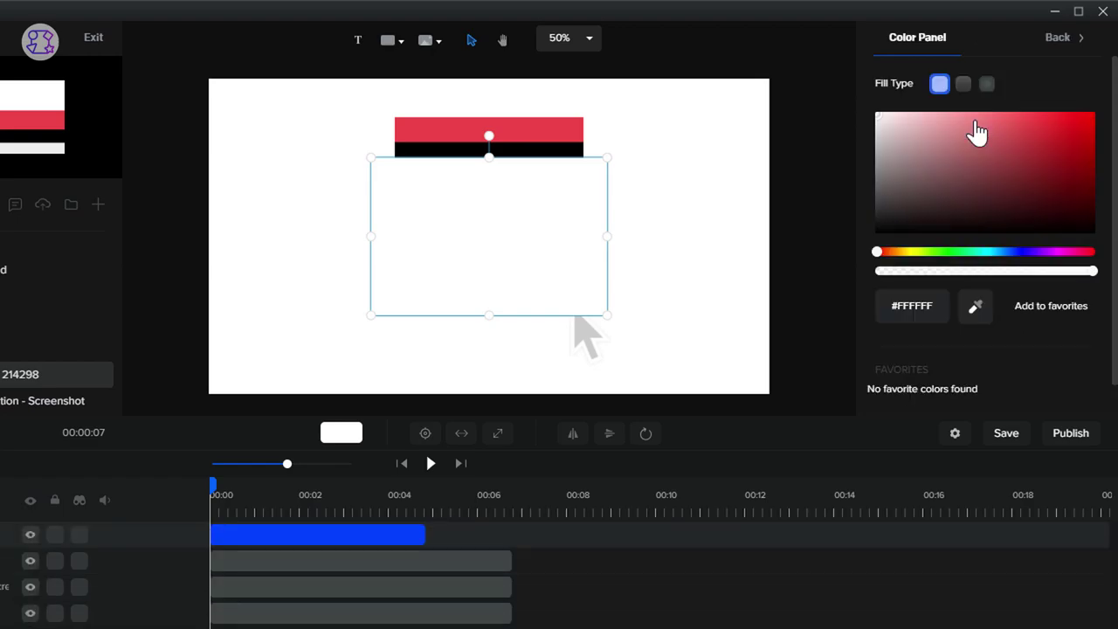
left_click(975, 307)
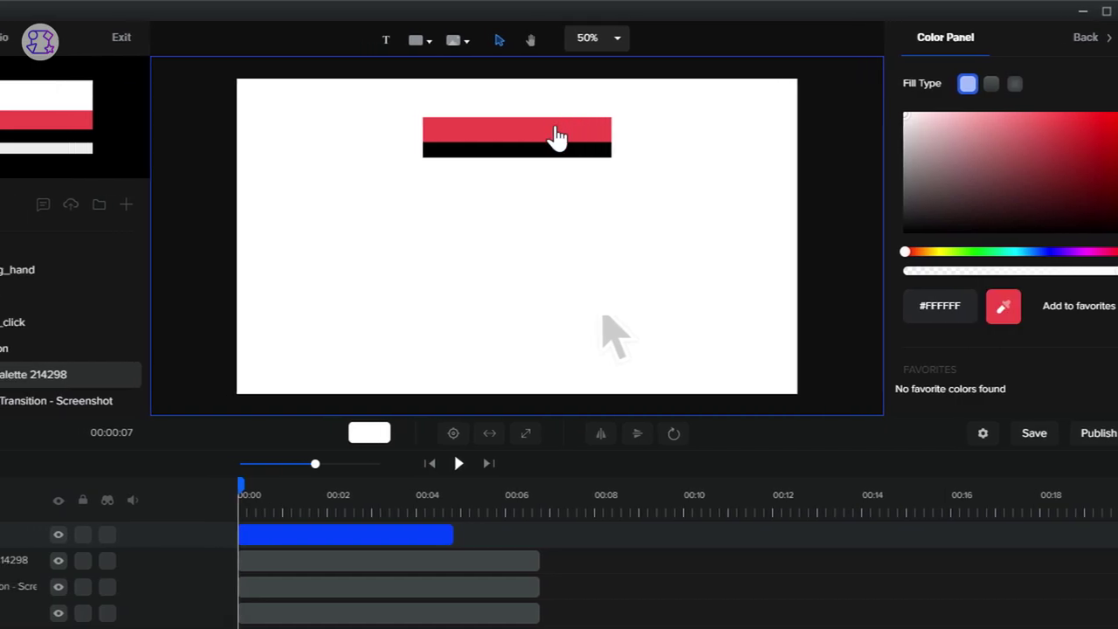
left_click(556, 137)
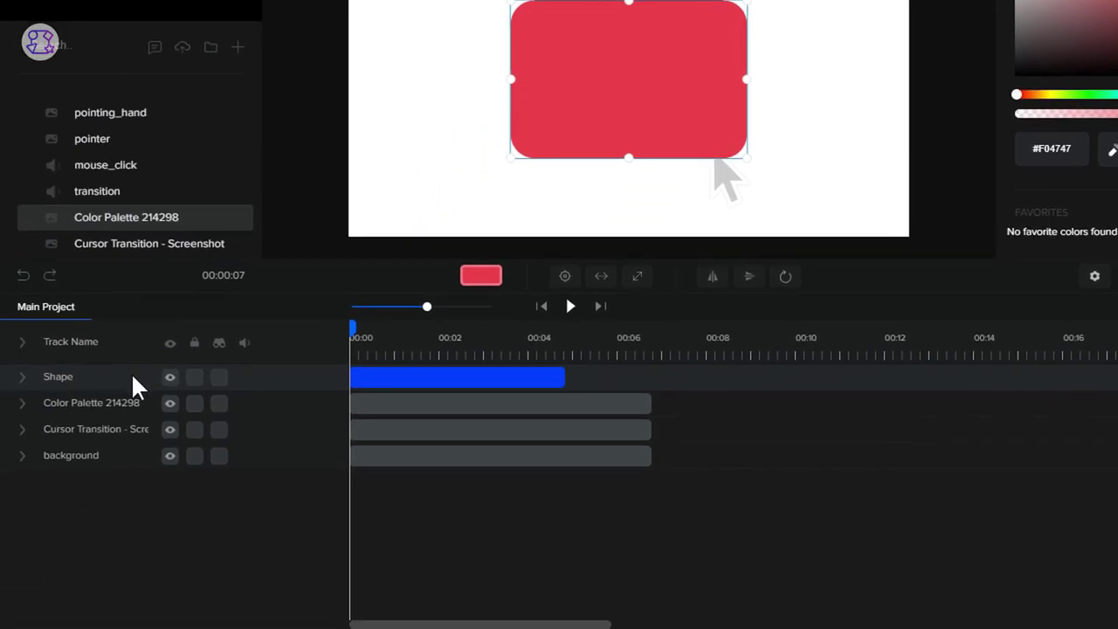
- Rename the shape track to 'button' and extend its clip to 7 seconds
double_click(133, 377)
type("button")
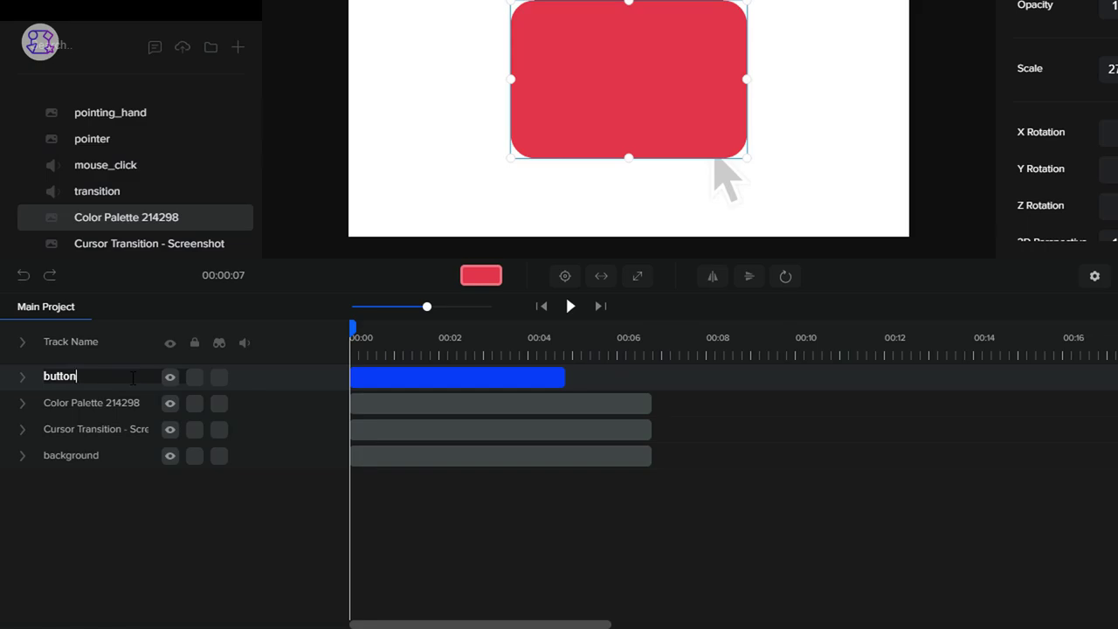
key("Return")
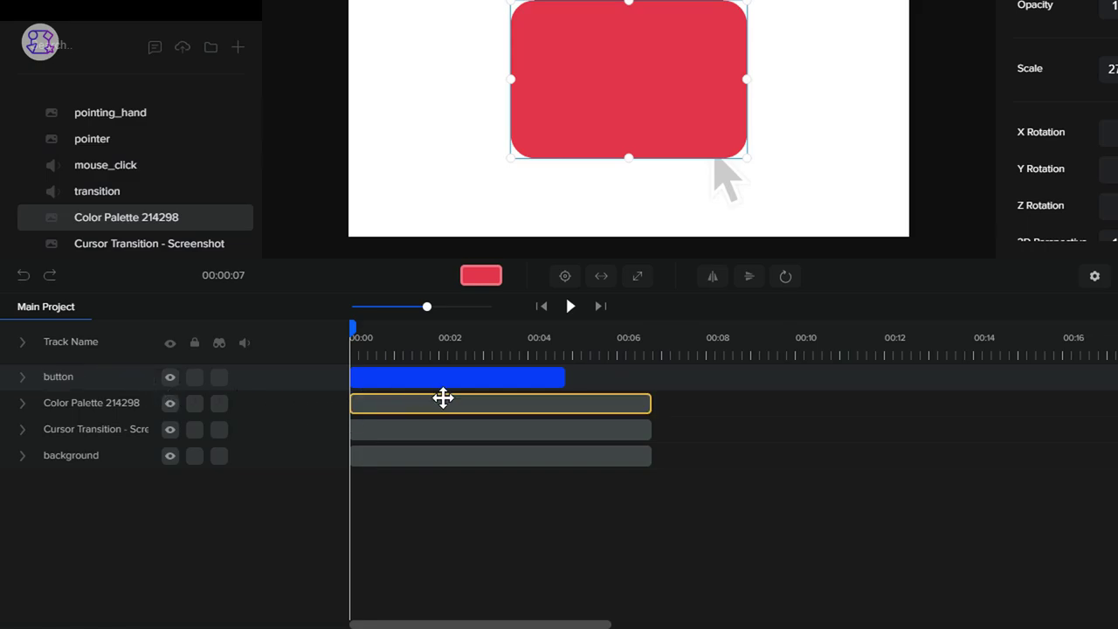
left_click_drag(565, 376, 644, 381)
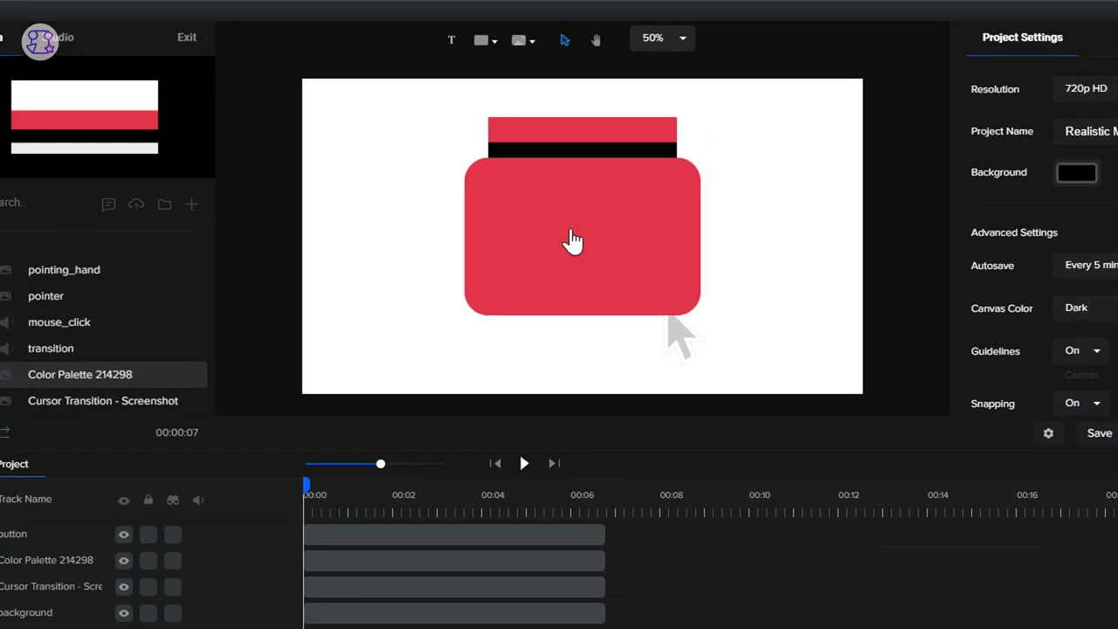
- Shrink the red shape, move it under the striped bar, and make it wide and short
left_click(572, 241)
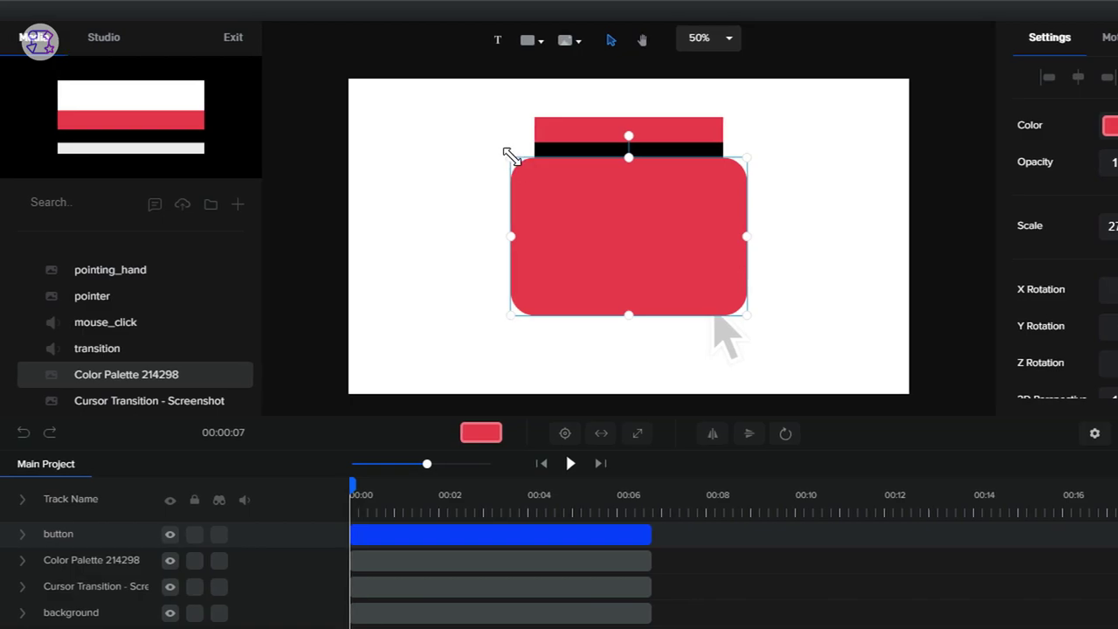
left_click_drag(507, 166, 597, 223)
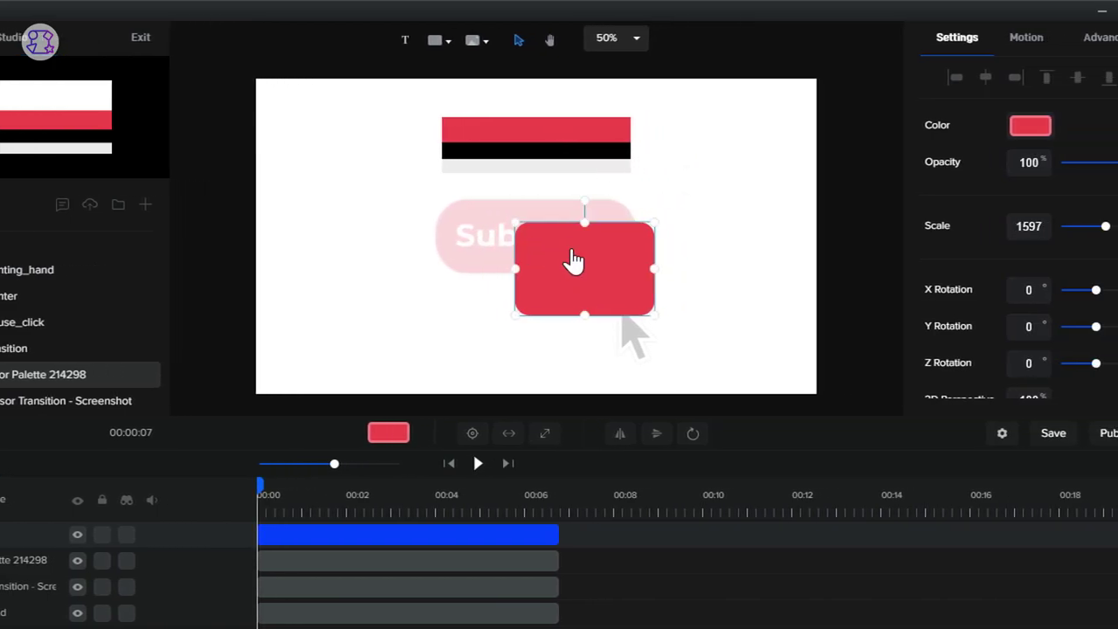
left_click_drag(572, 258, 538, 234)
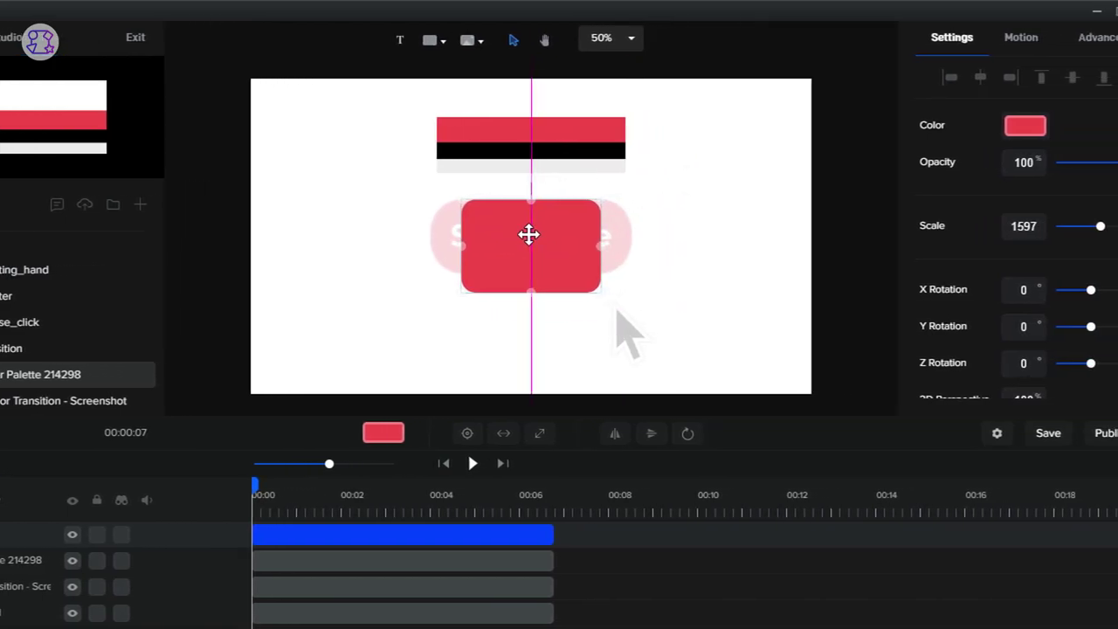
left_click_drag(611, 246, 634, 246)
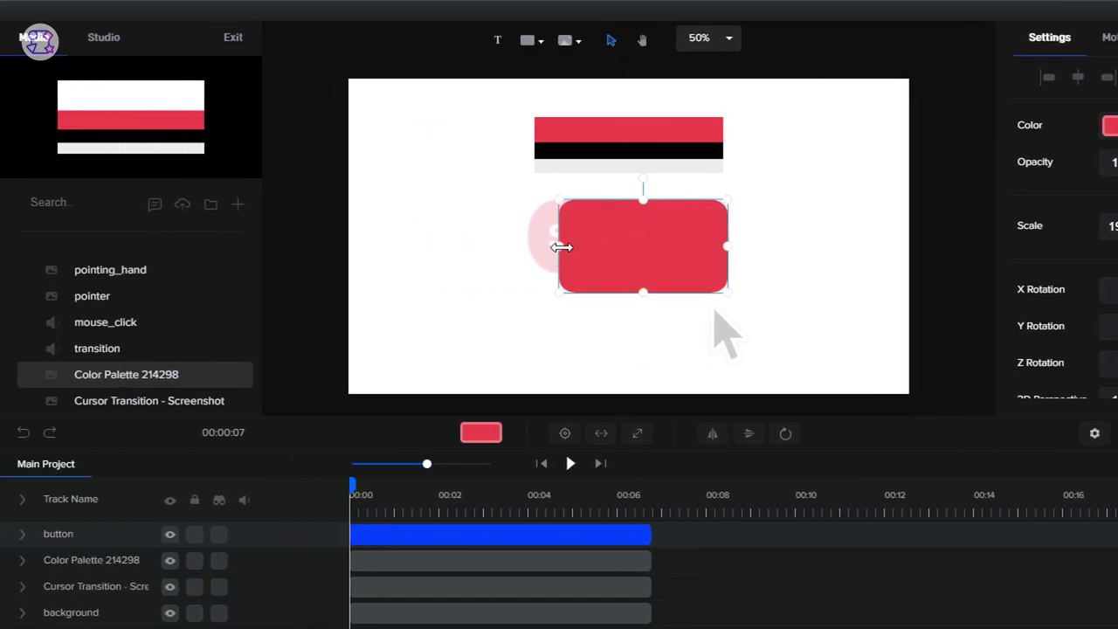
left_click_drag(541, 248, 514, 248)
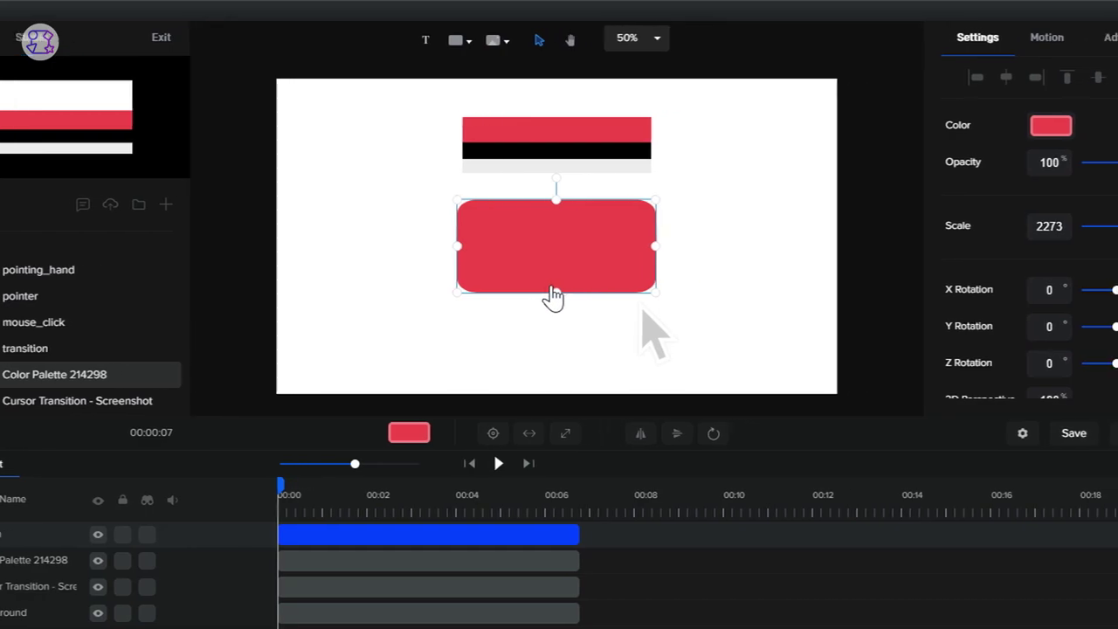
left_click_drag(536, 291, 536, 272)
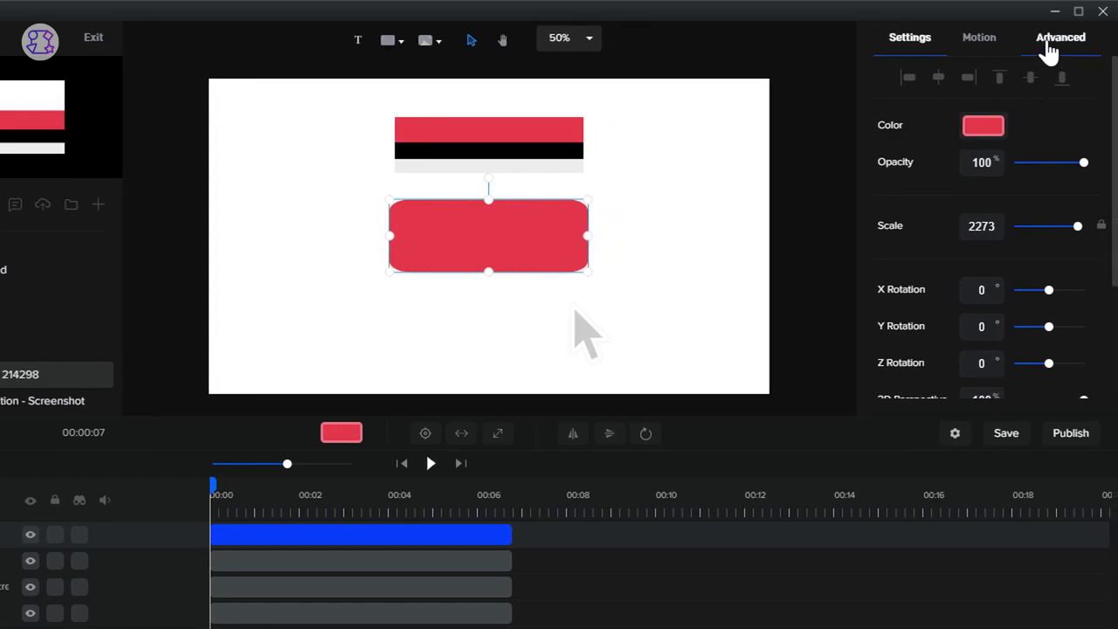
- Give the button X Radius 3 and Y Radius 6, shadow blur 10, and centre it
left_click(1049, 53)
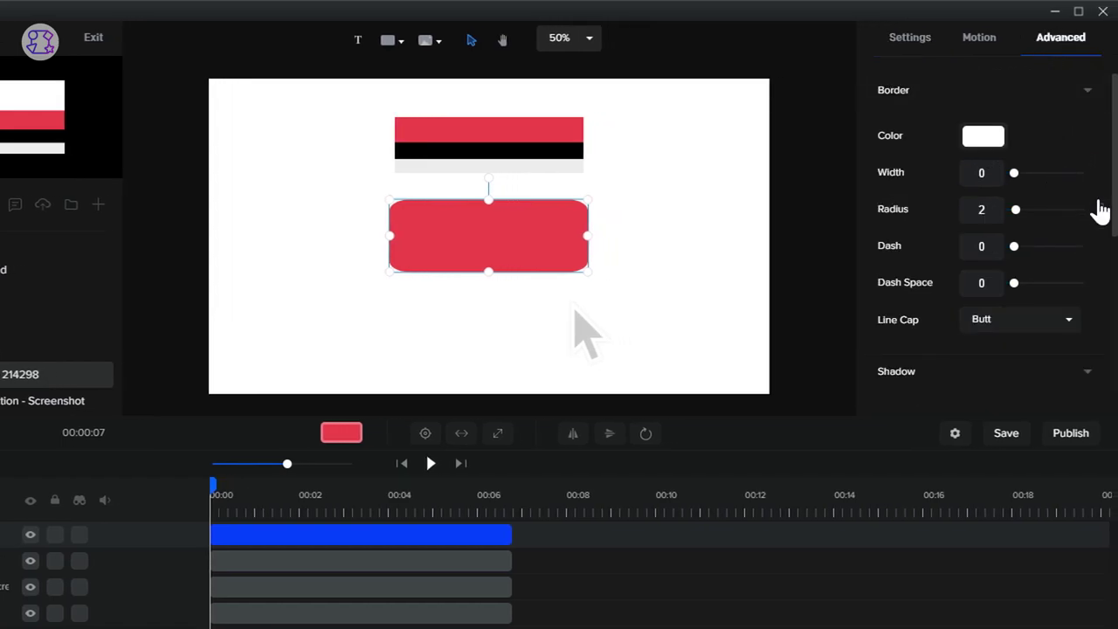
left_click(1099, 210)
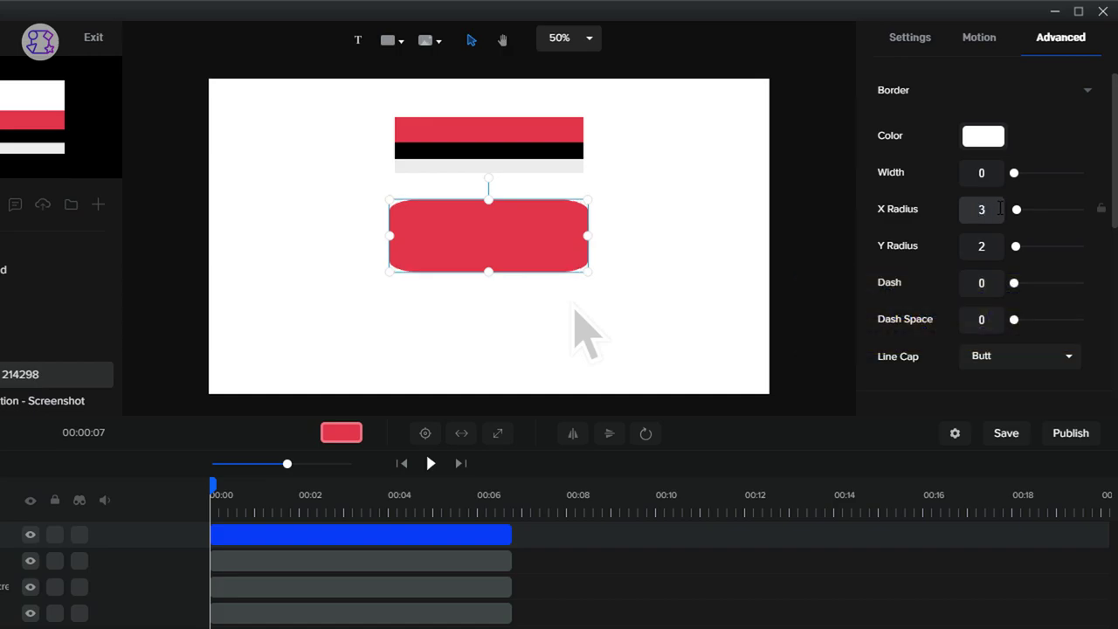
left_click(989, 245)
type("6")
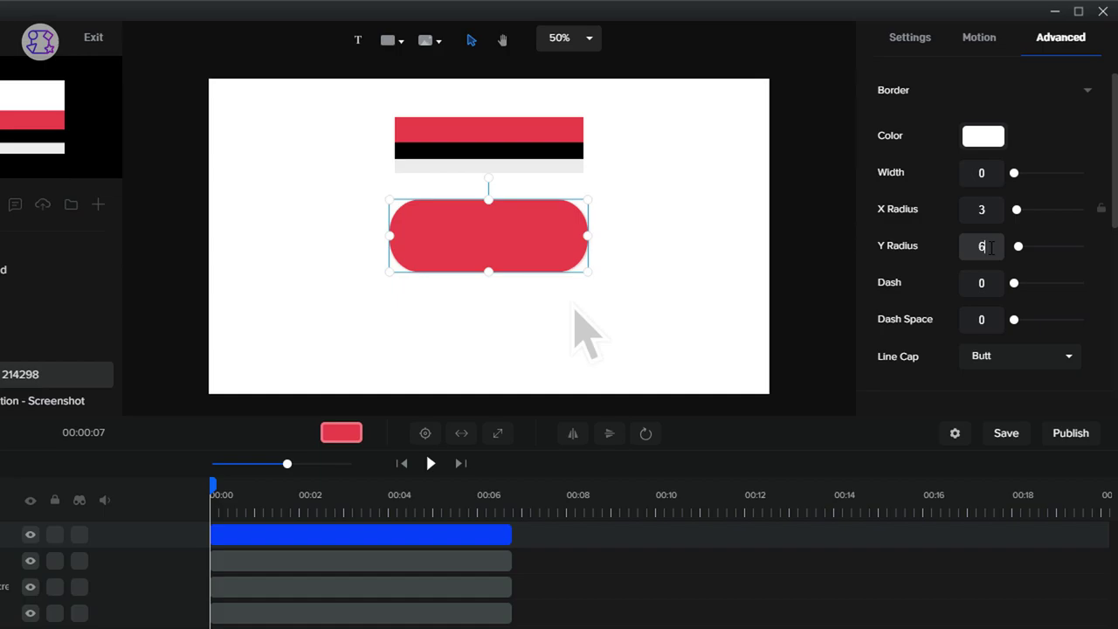
left_click_drag(1113, 199, 1109, 307)
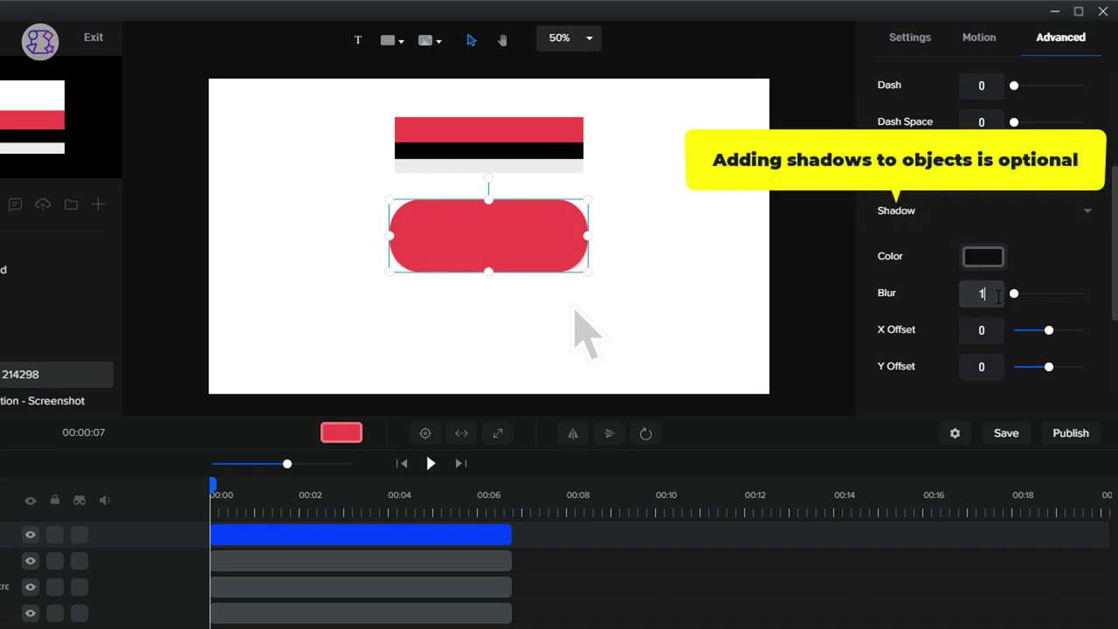
type("0")
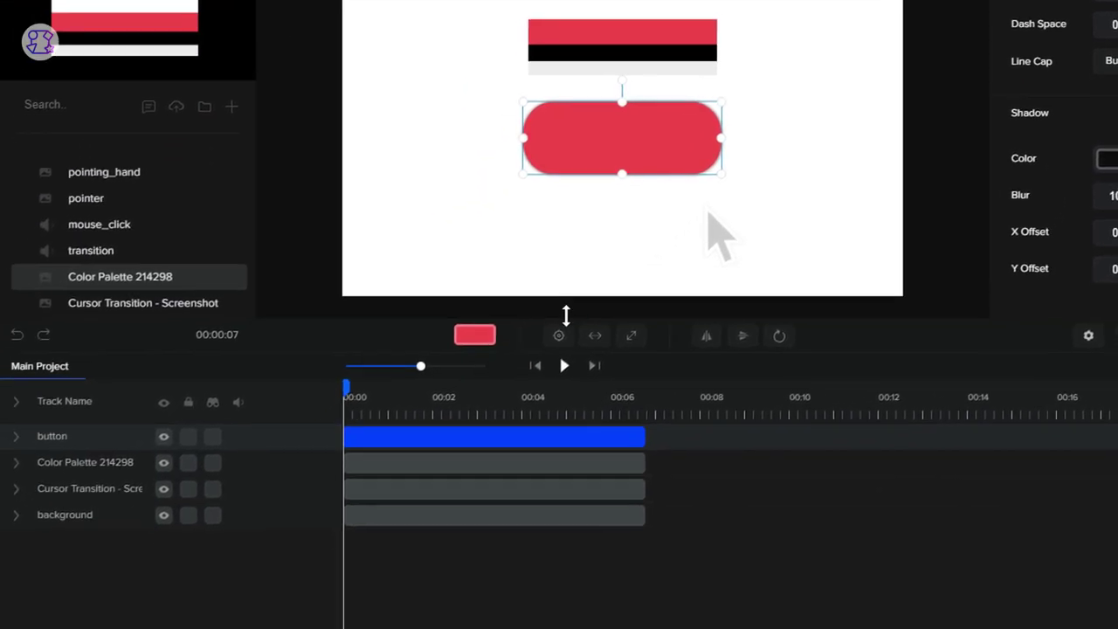
left_click(566, 329)
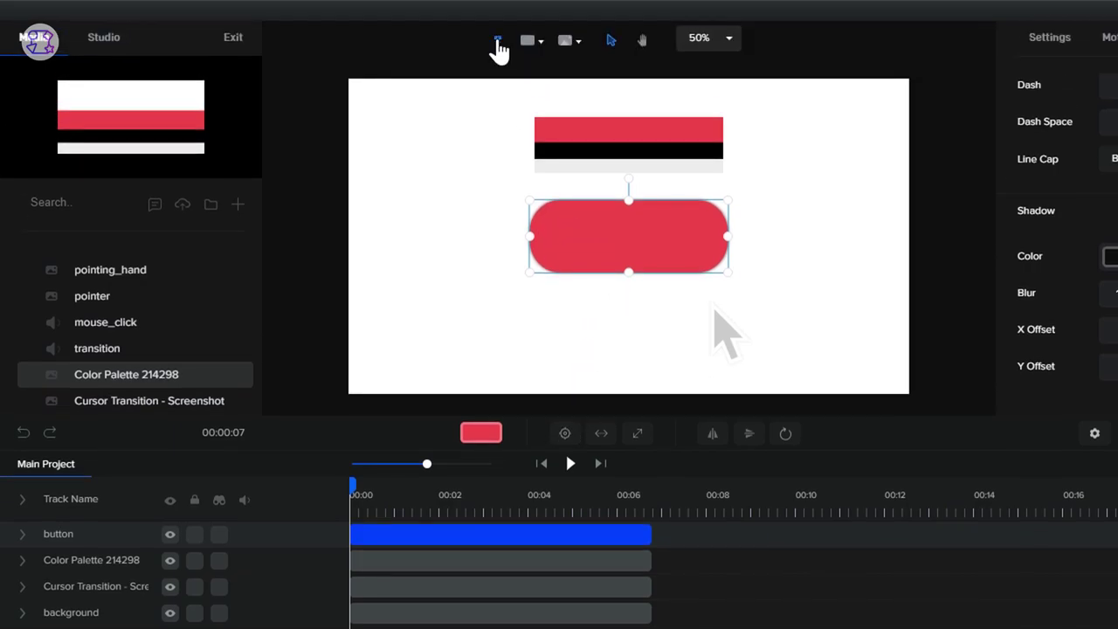
- Add a text layer reading 'Subscribe' over the red button
left_click(498, 42)
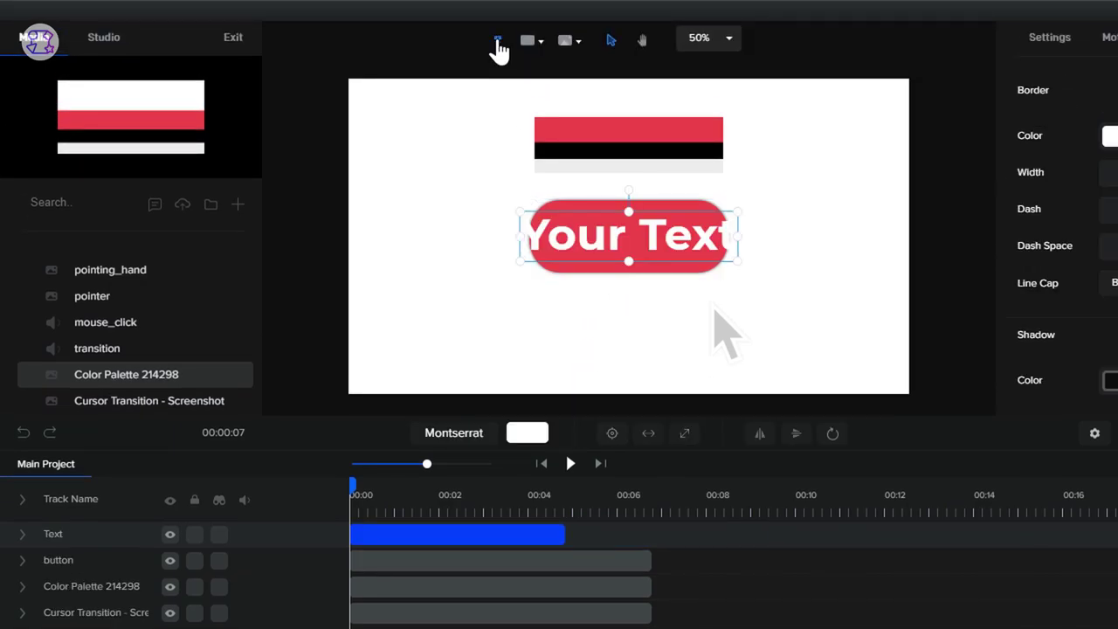
double_click(563, 244)
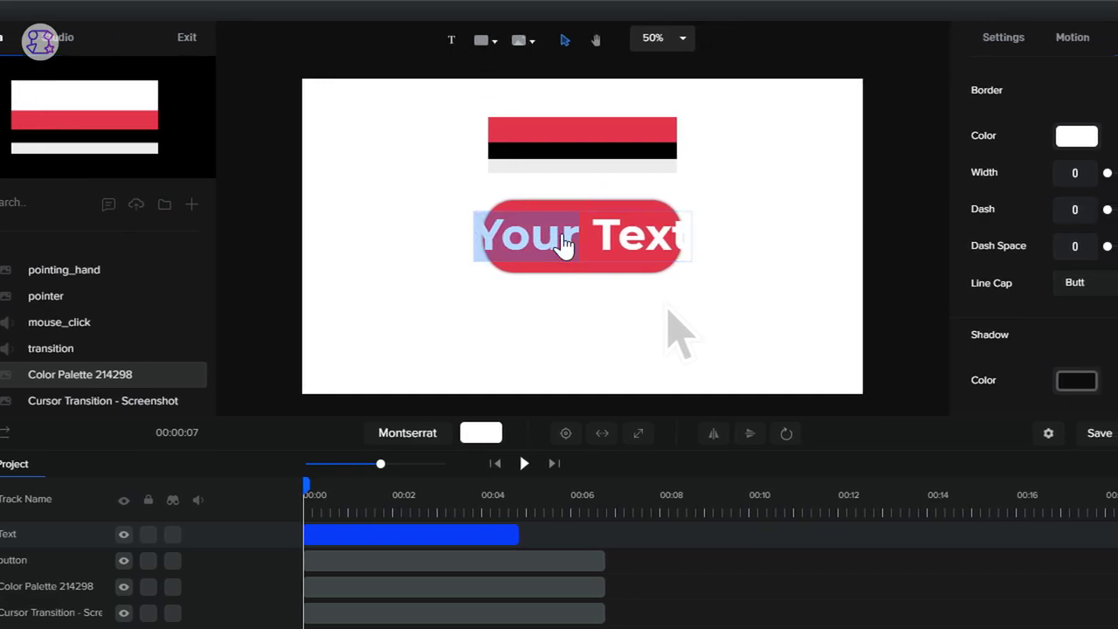
triple_click(563, 245)
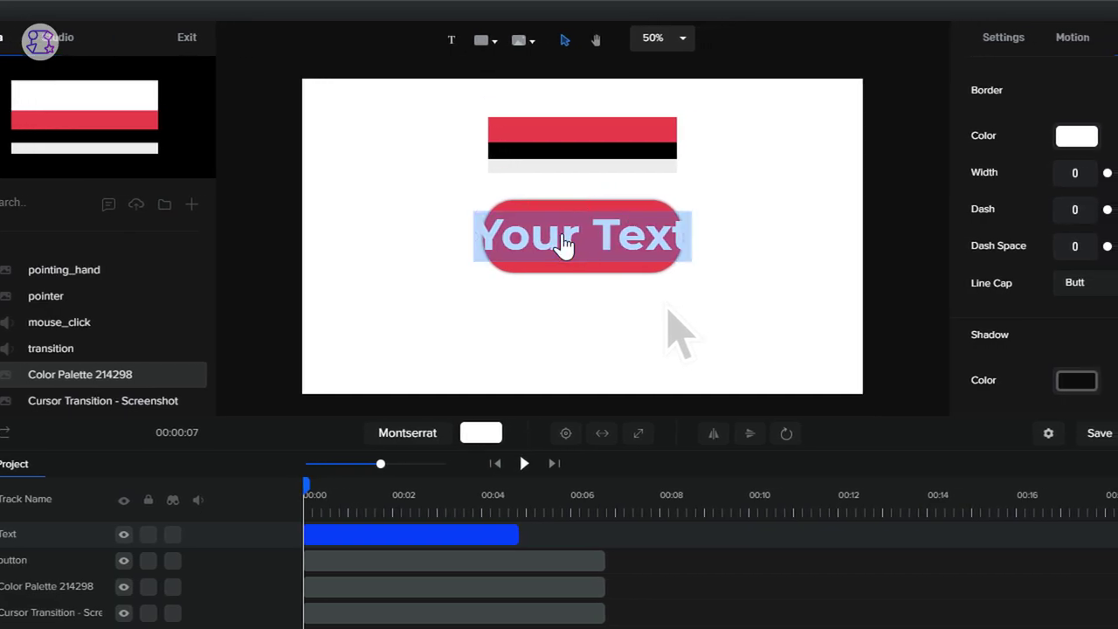
type("Subs")
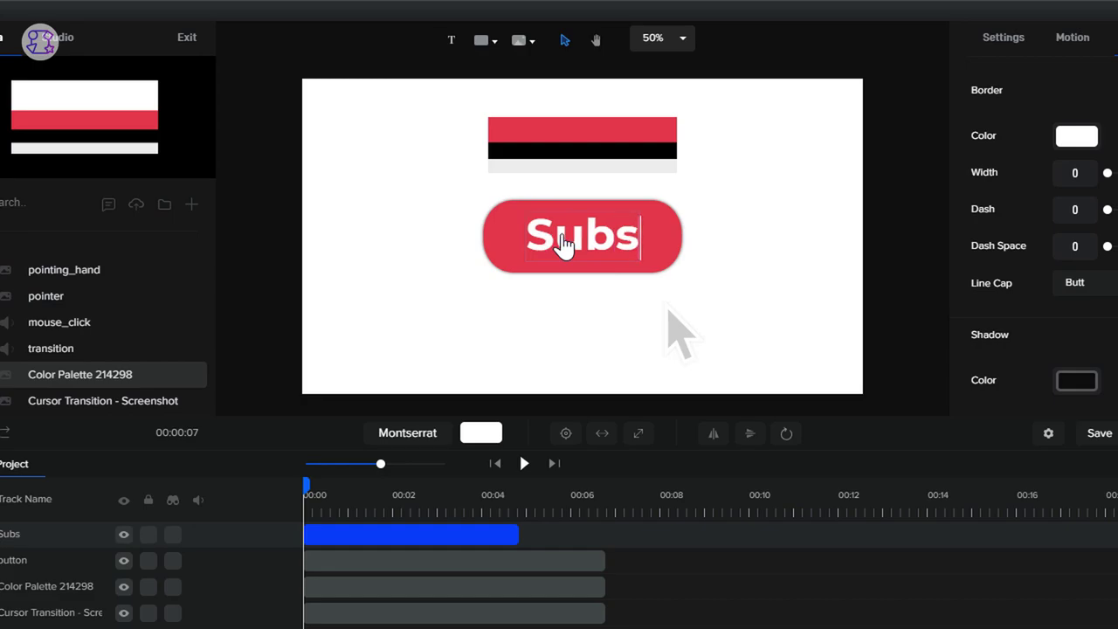
type("cribe")
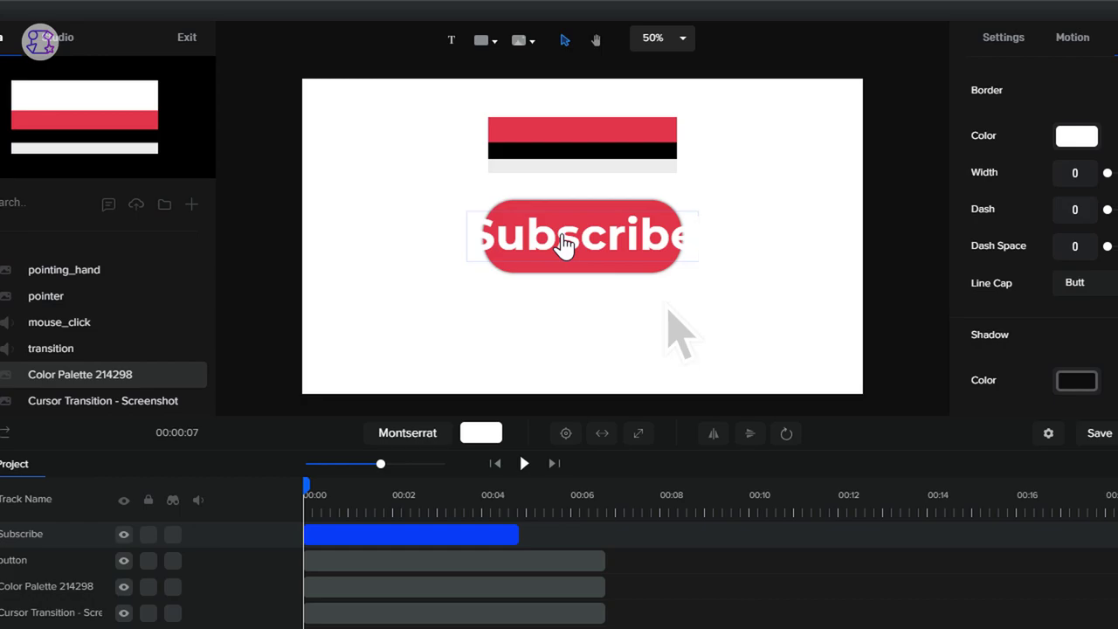
left_click(768, 294)
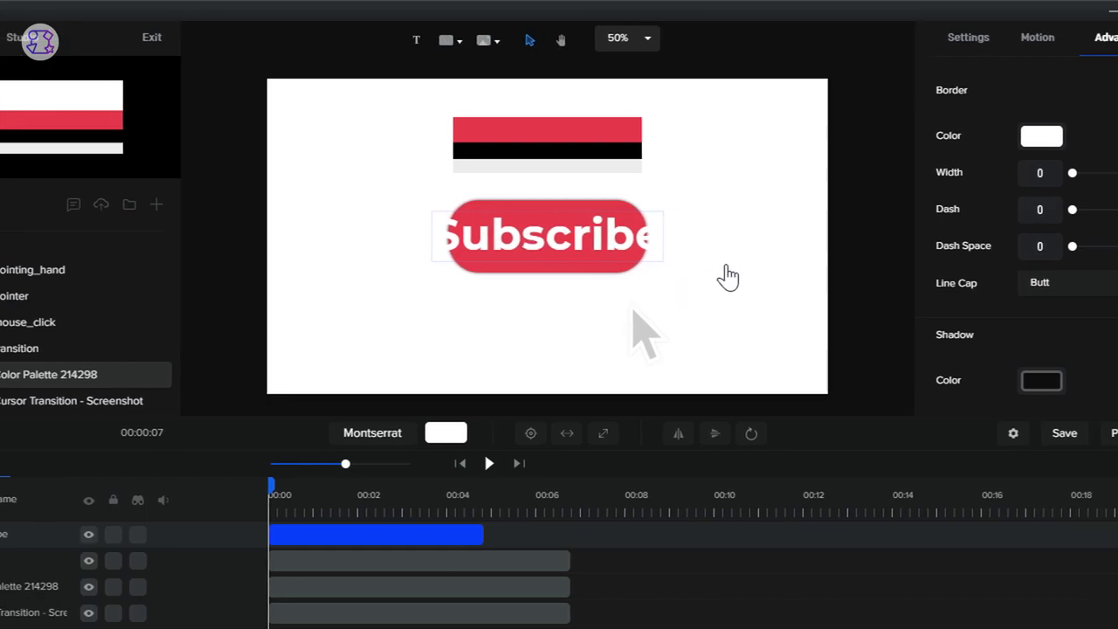
left_click(546, 247)
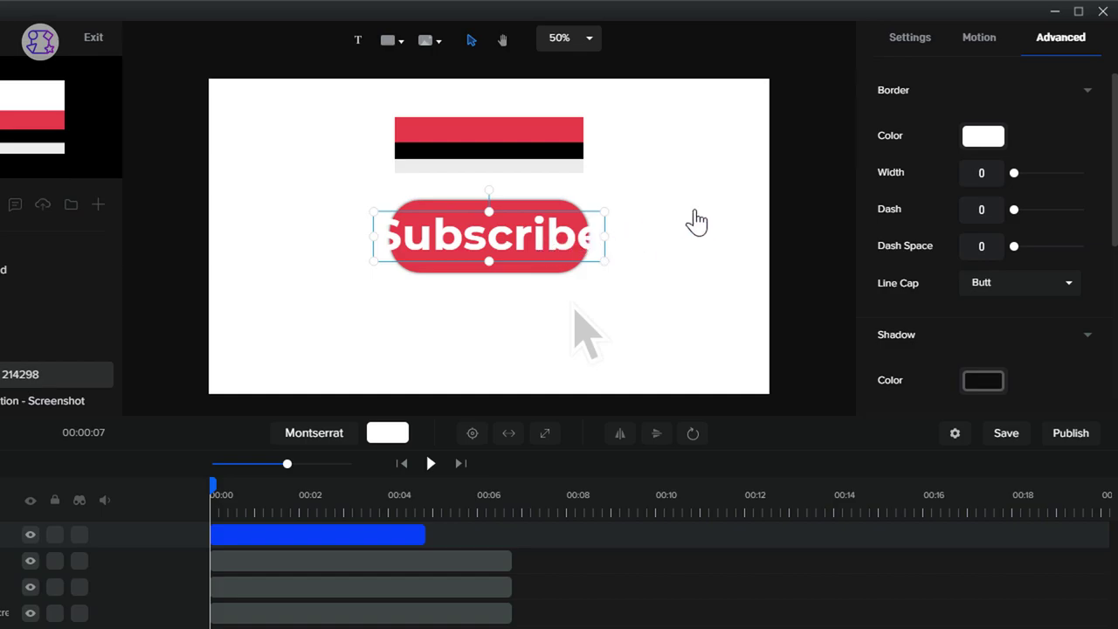
- Keep the Subscribe text font as Montserrat Bold
left_click(906, 42)
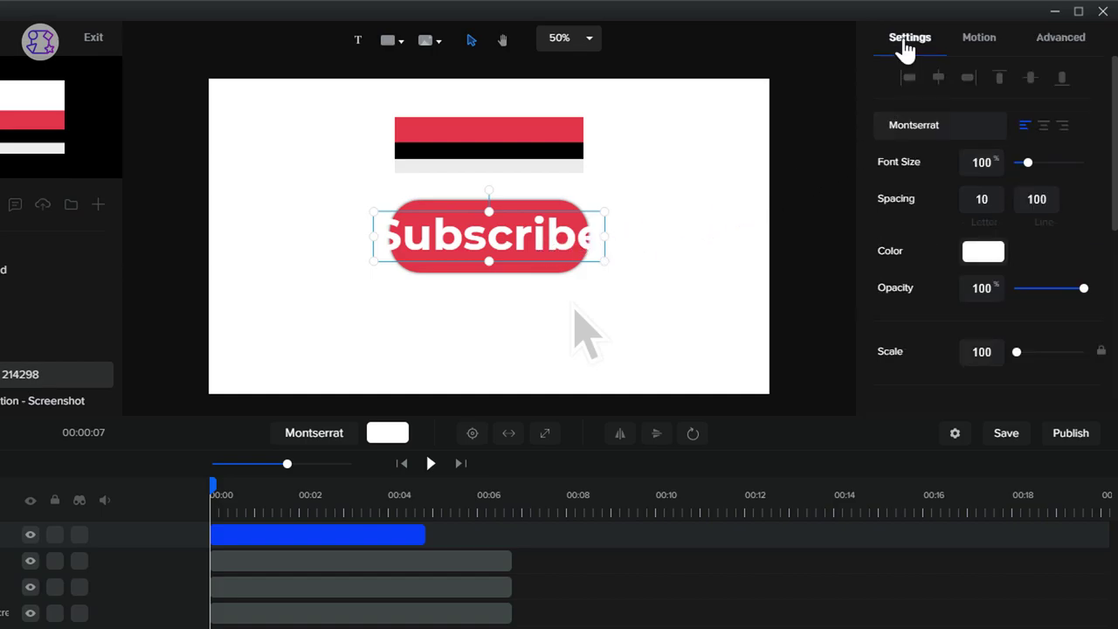
left_click(951, 131)
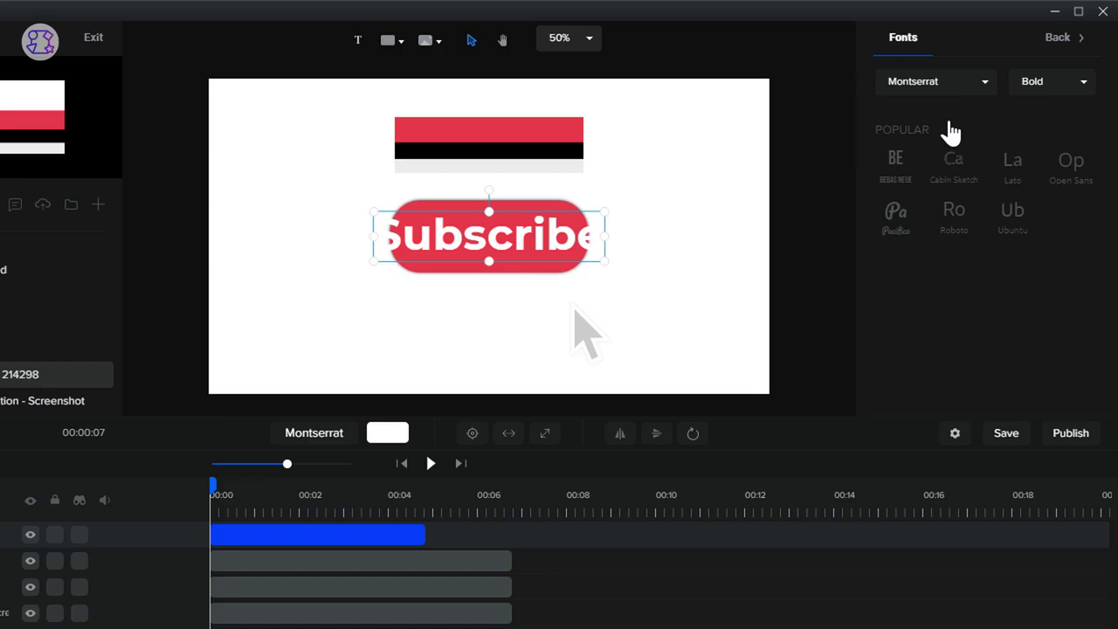
left_click(1028, 83)
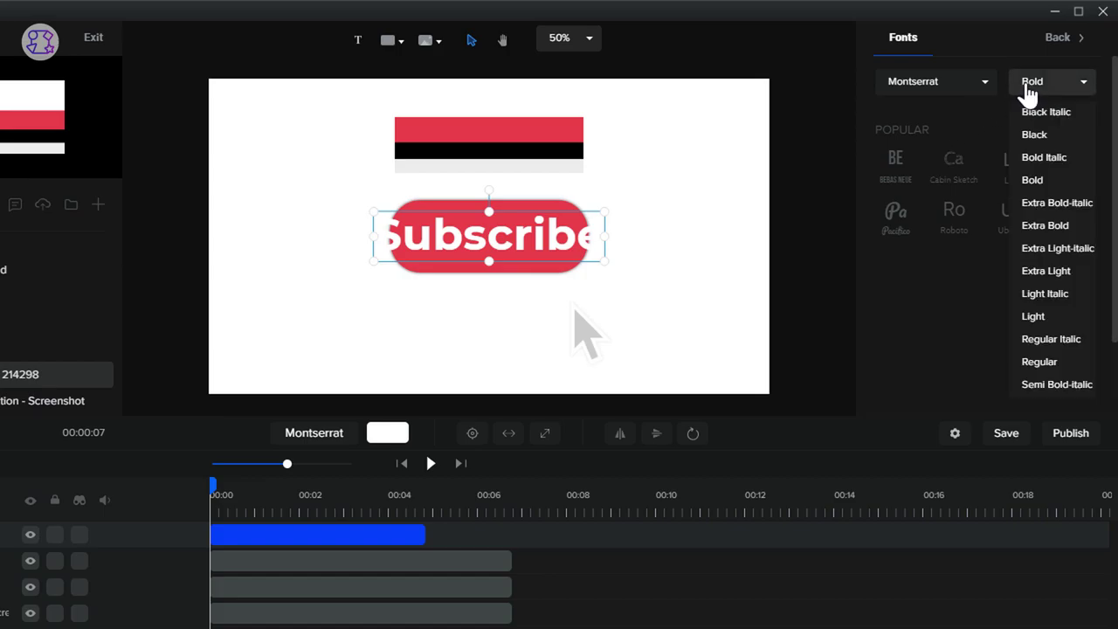
left_click(1041, 178)
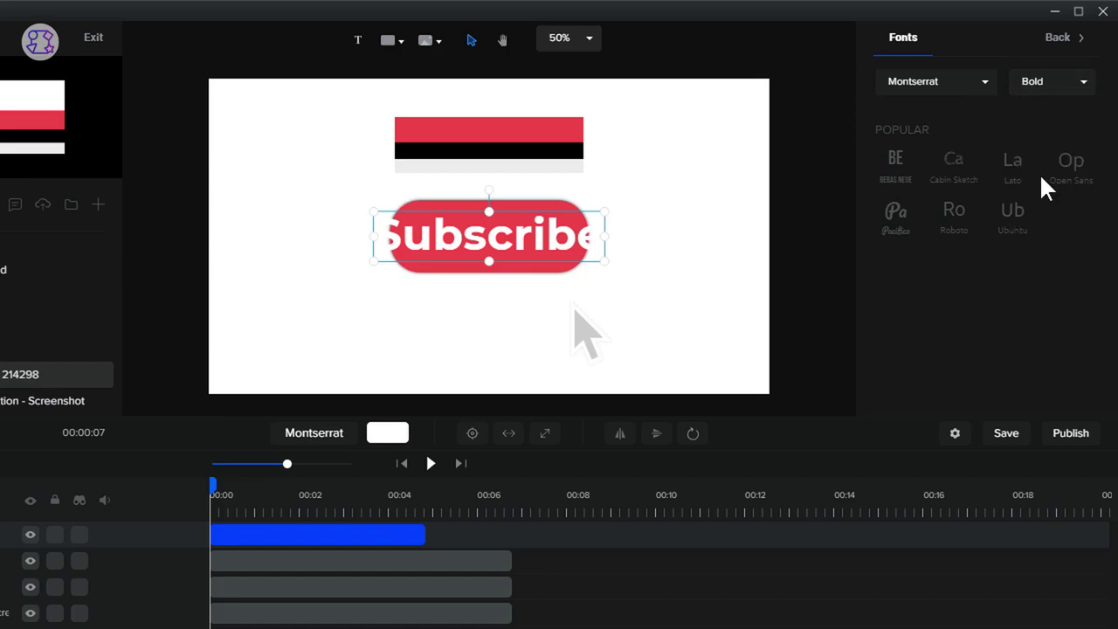
left_click(1059, 43)
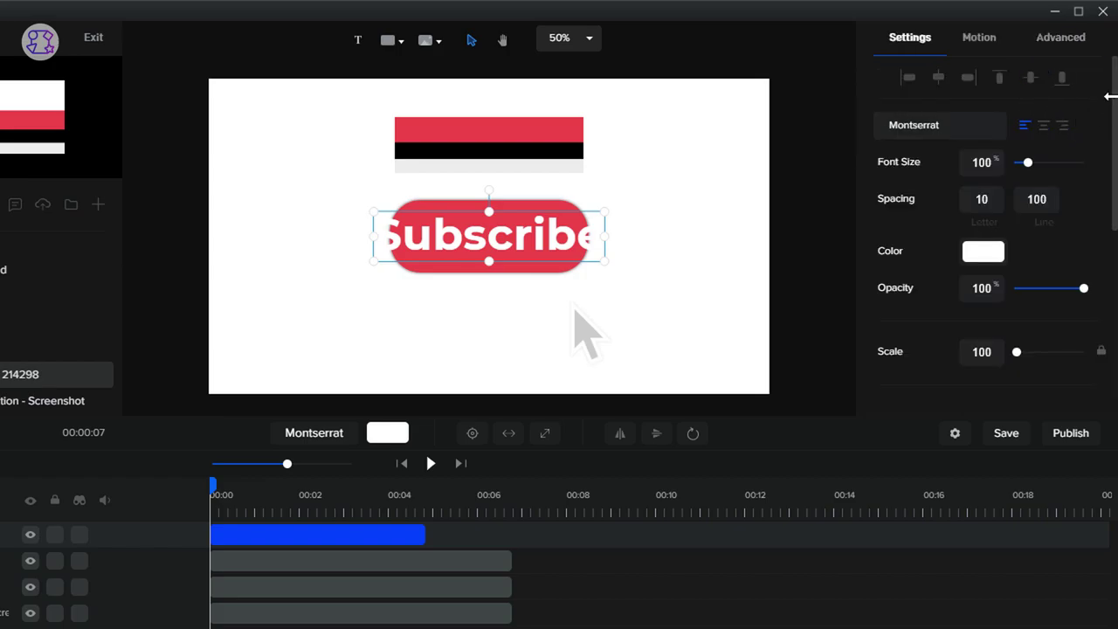
- Set the Subscribe text scale to 70
scroll(1108, 110, "down", 1)
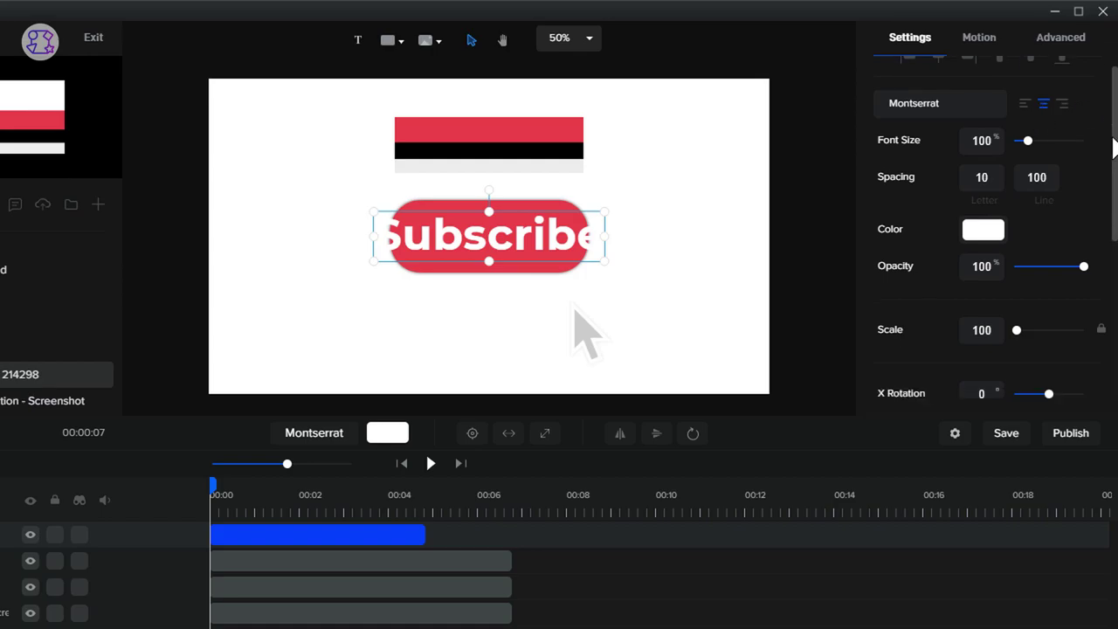
scroll(1107, 131, "down", 3)
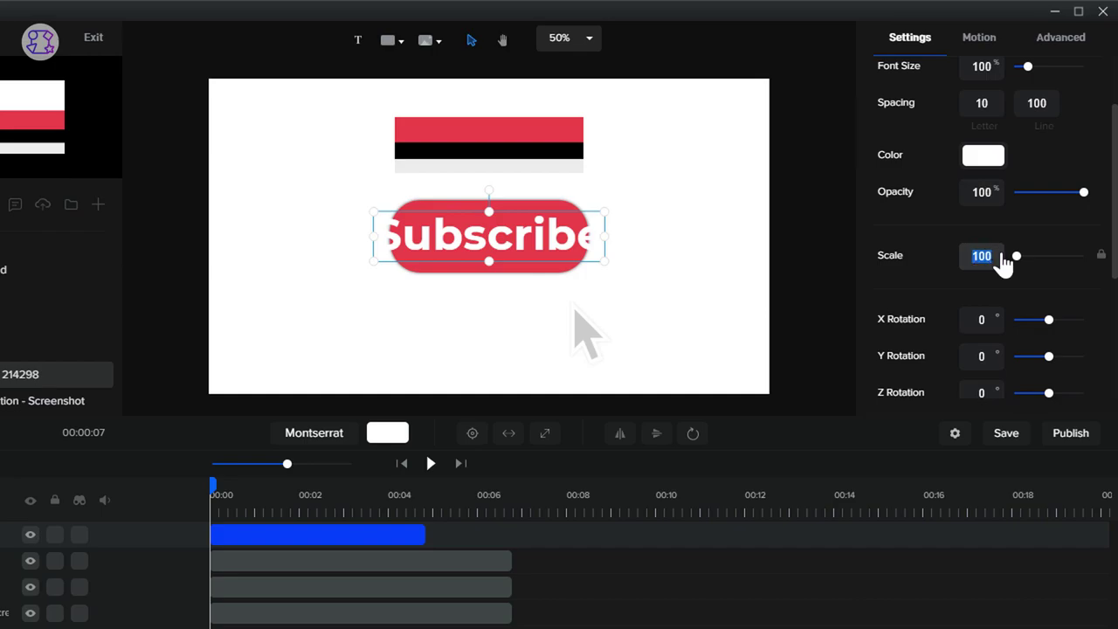
type("70")
key("Return")
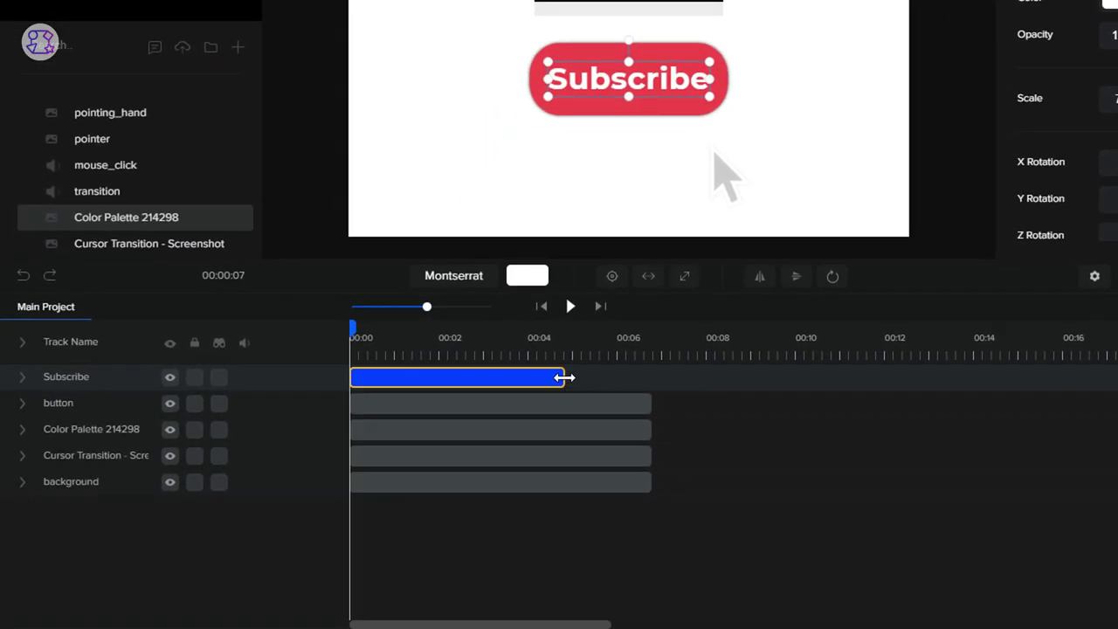
- Stretch the Subscribe text clip to 7 seconds and rename its track 'Subscribe-Text'
left_click_drag(605, 373, 646, 375)
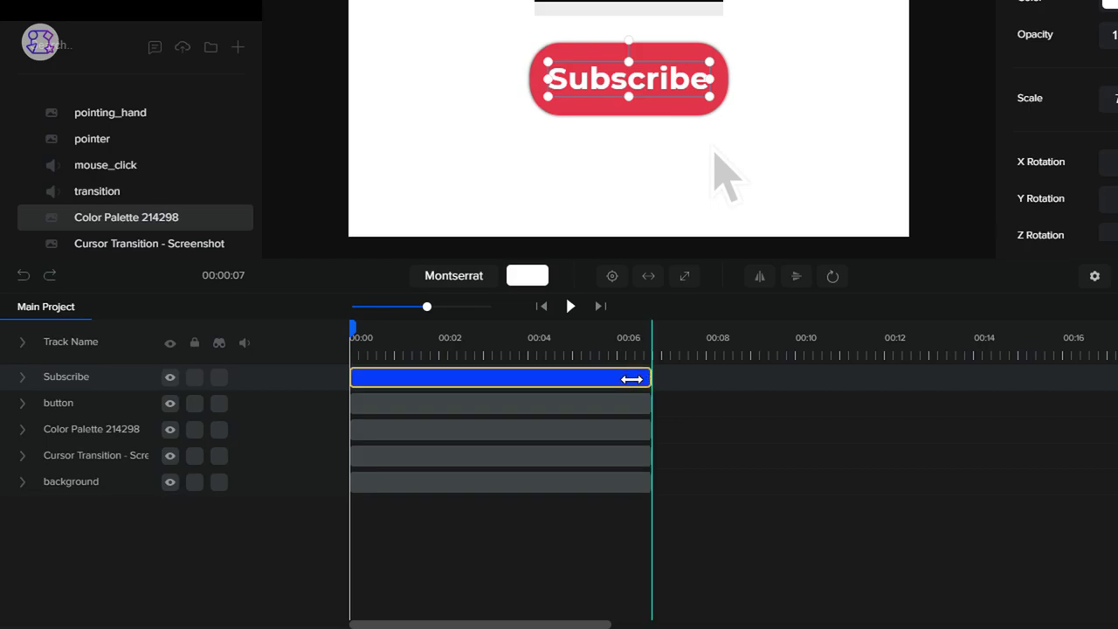
key("Escape")
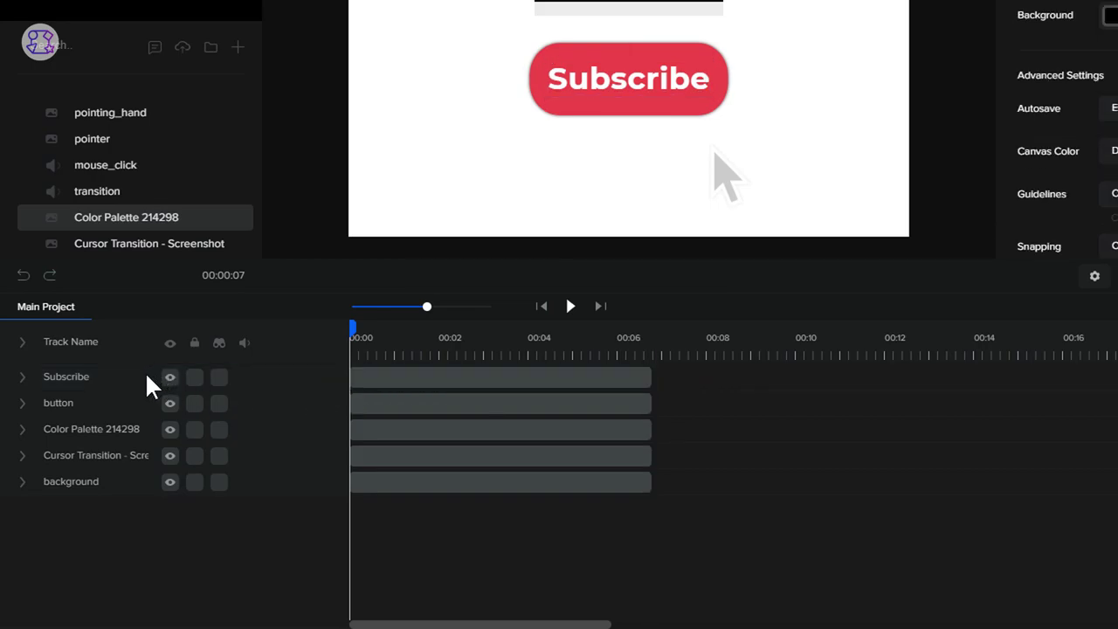
double_click(147, 377)
key("End")
type("-T")
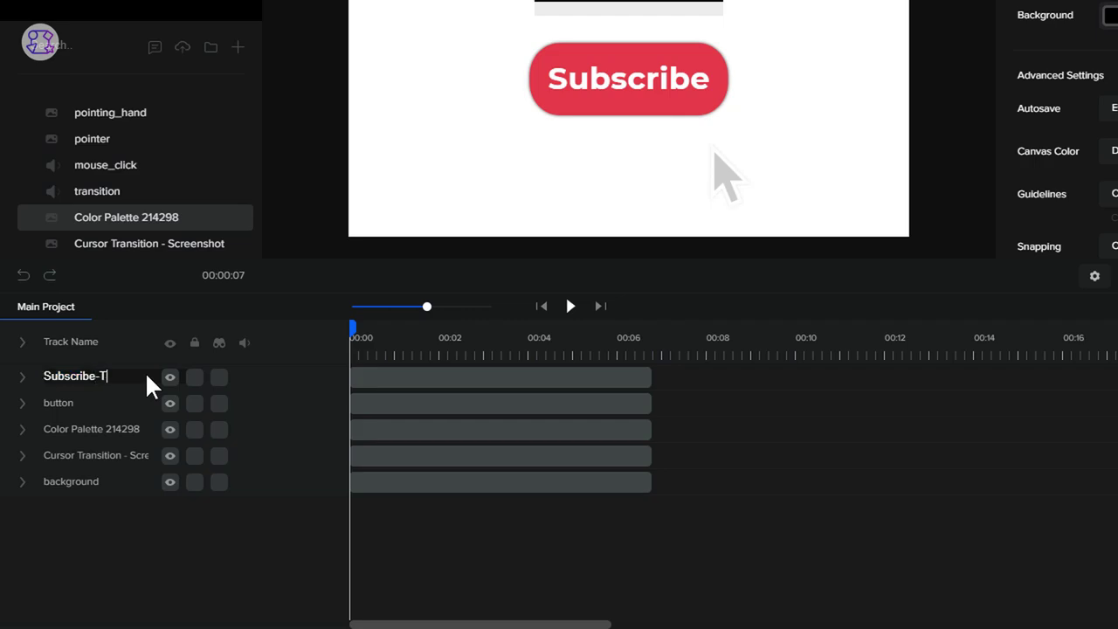
type("ext")
key("Return")
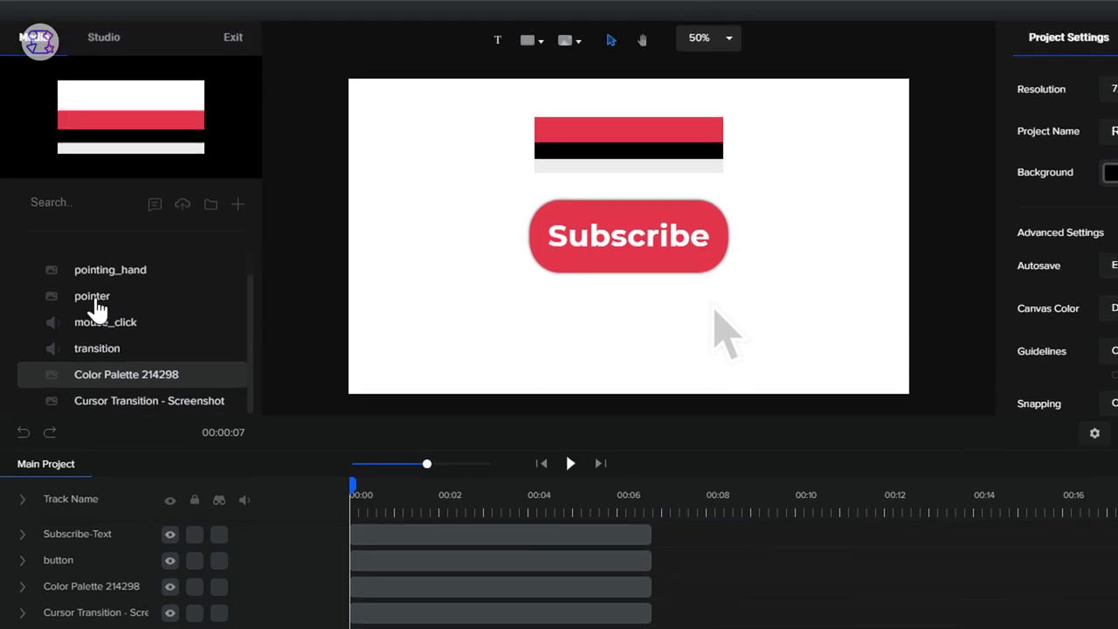
- Add the 'pointer' asset as an image and place it below-right of the Subscribe button
left_click_drag(96, 310, 530, 296)
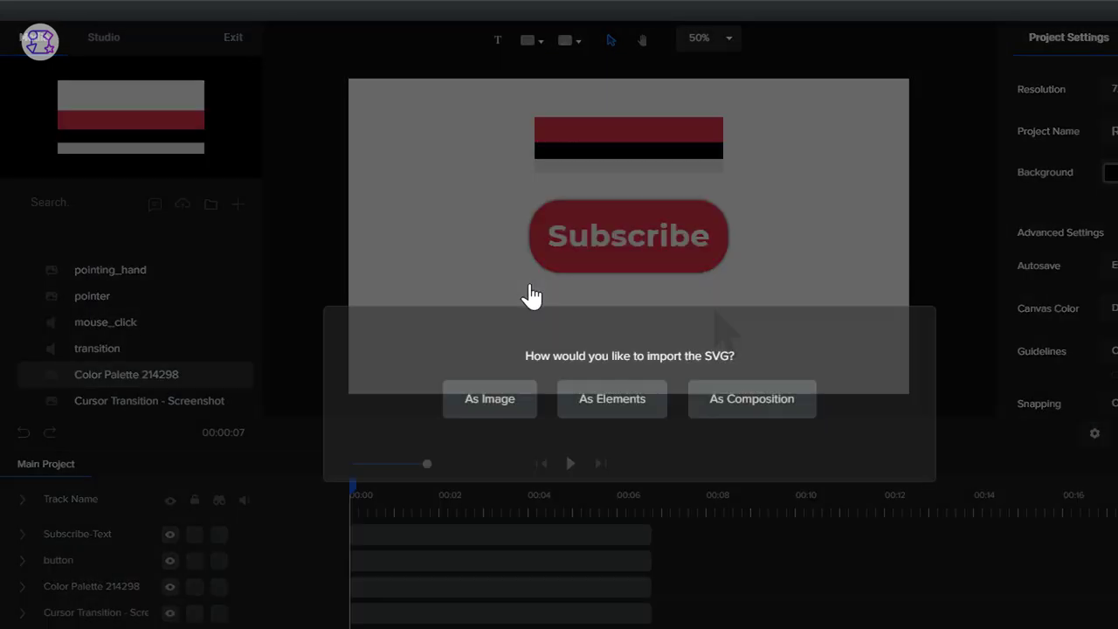
left_click(492, 347)
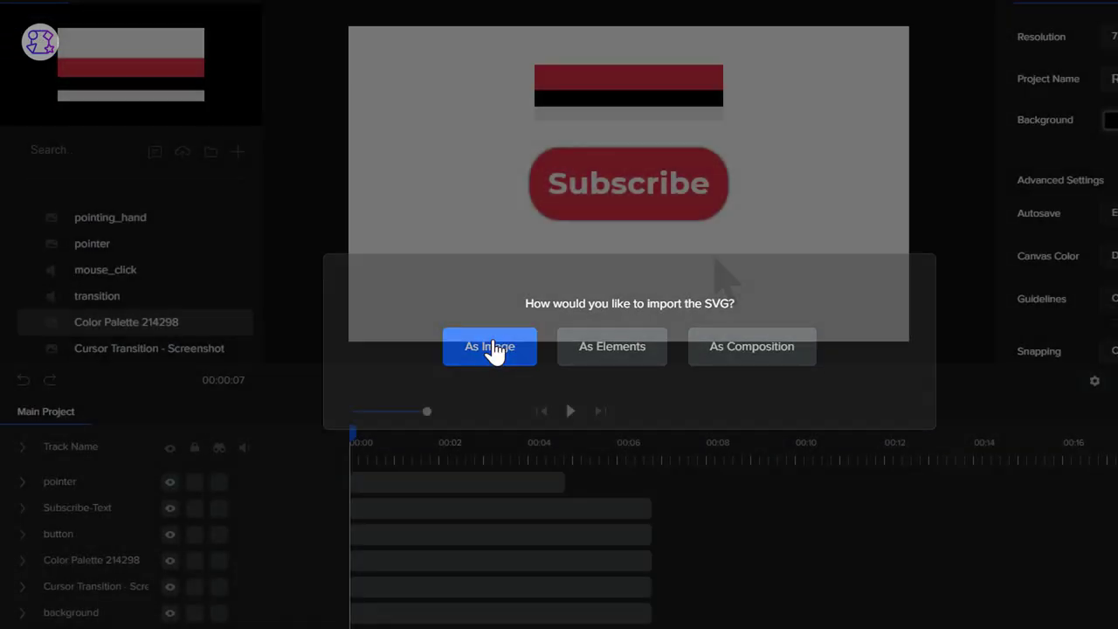
left_click(491, 347)
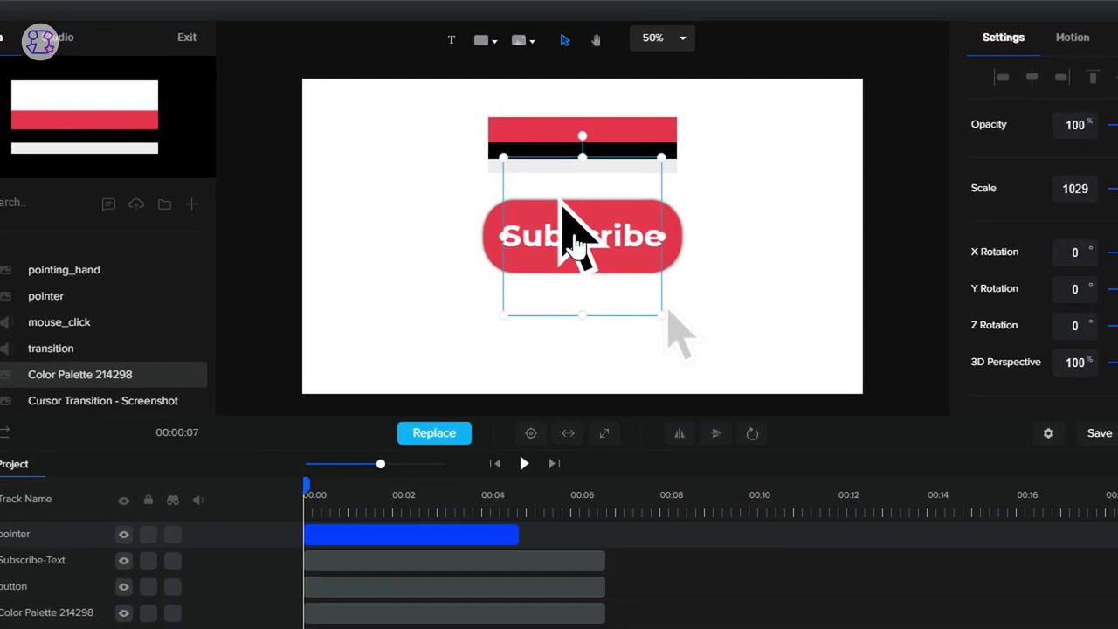
left_click_drag(576, 246, 679, 334)
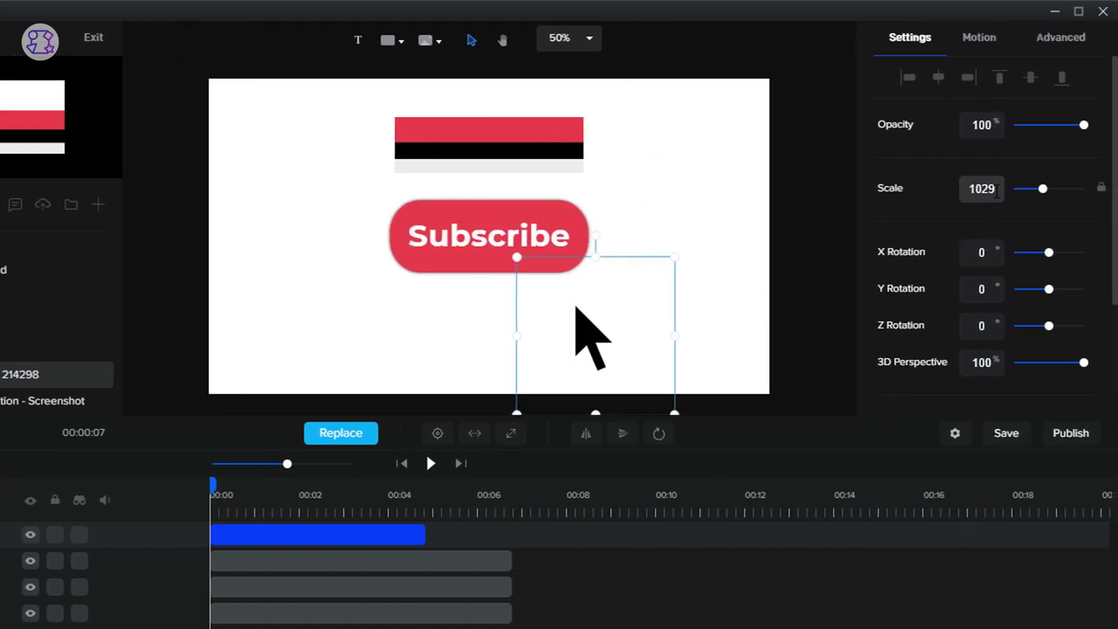
- Scale the pointer to 800, align it to the guide, and stretch its clip to the track end
left_click_drag(996, 194, 978, 192)
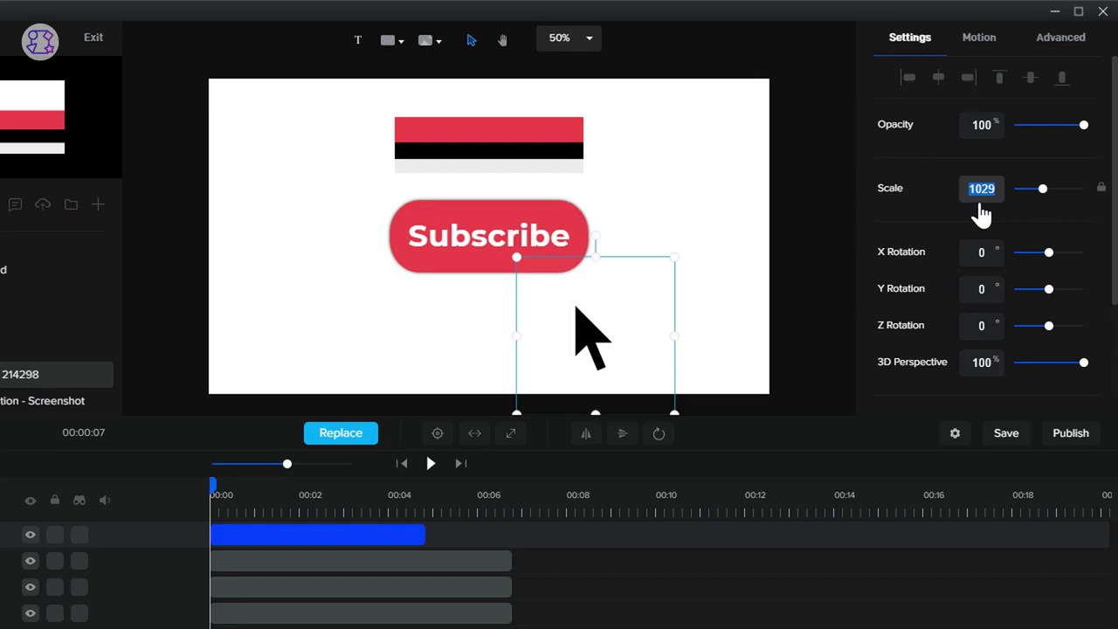
type("800")
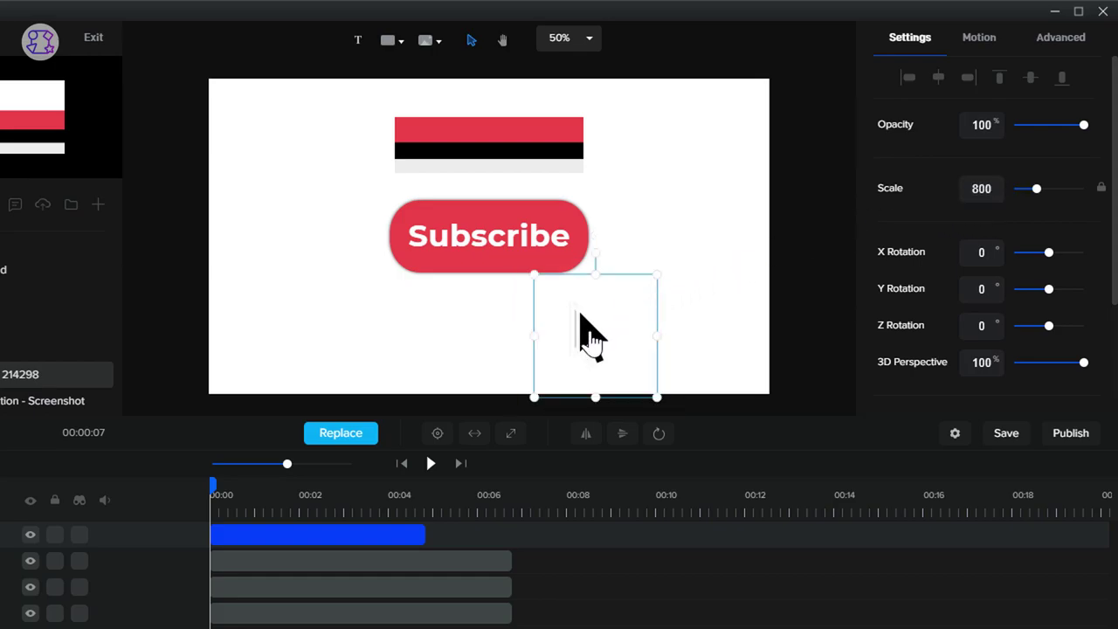
left_click_drag(581, 316, 574, 313)
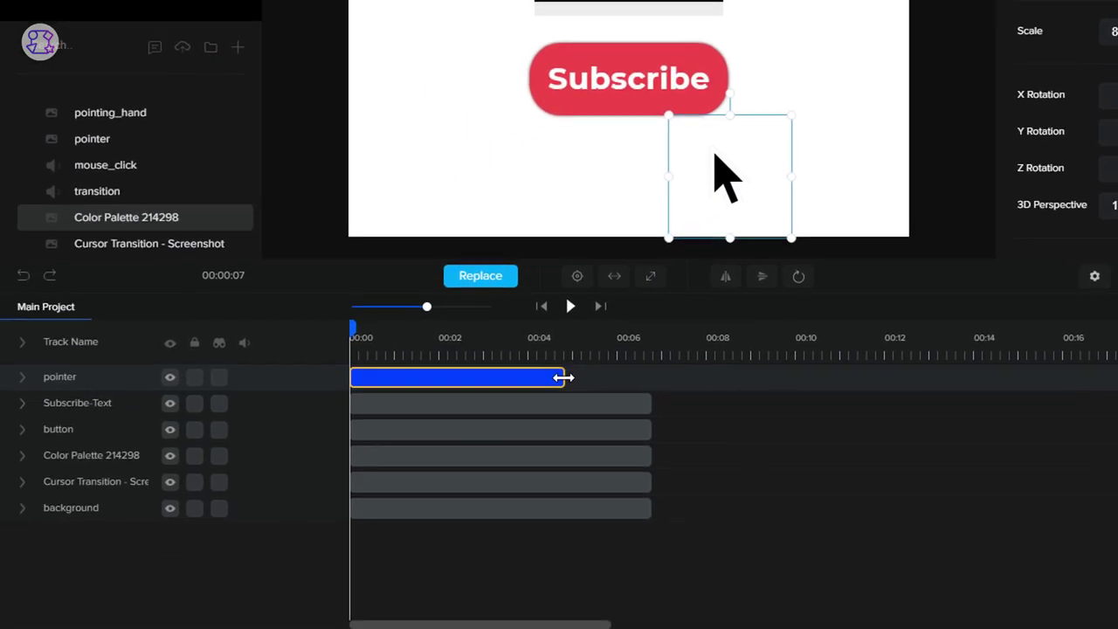
left_click_drag(590, 377, 644, 376)
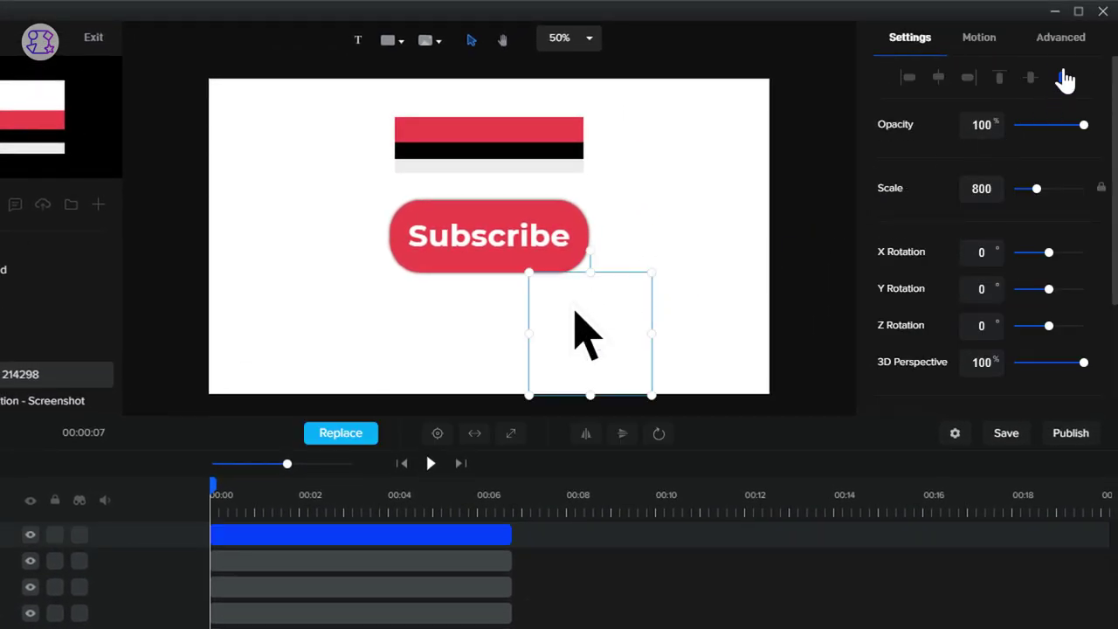
- Give the pointer arrow a drop shadow with Blur 10 in the Advanced settings
left_click(1059, 39)
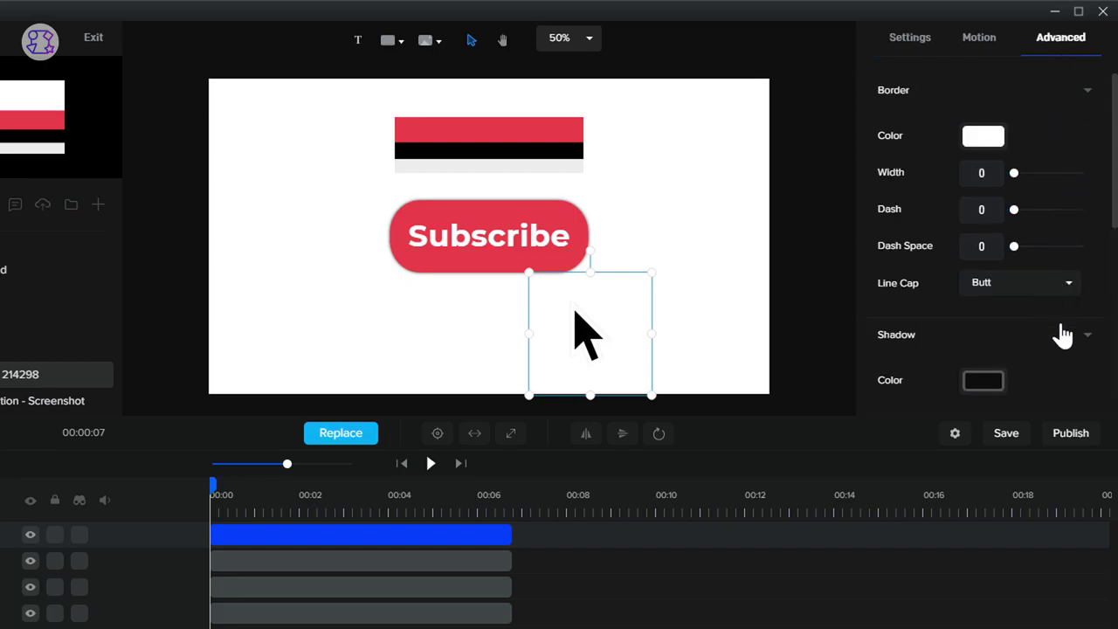
scroll(1062, 328, "down", 2)
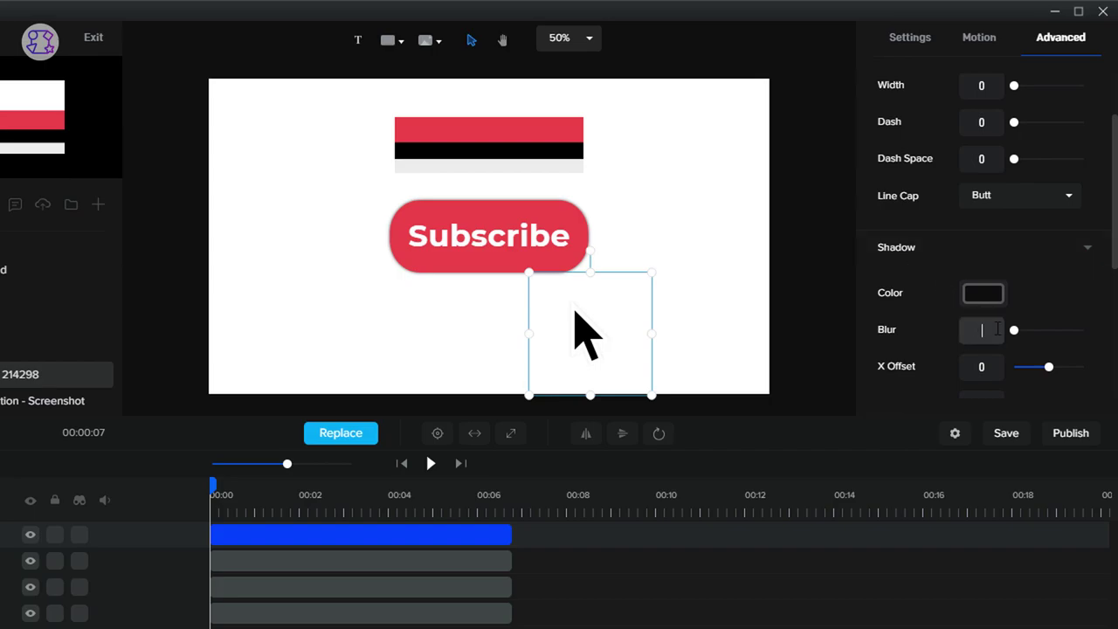
type("10")
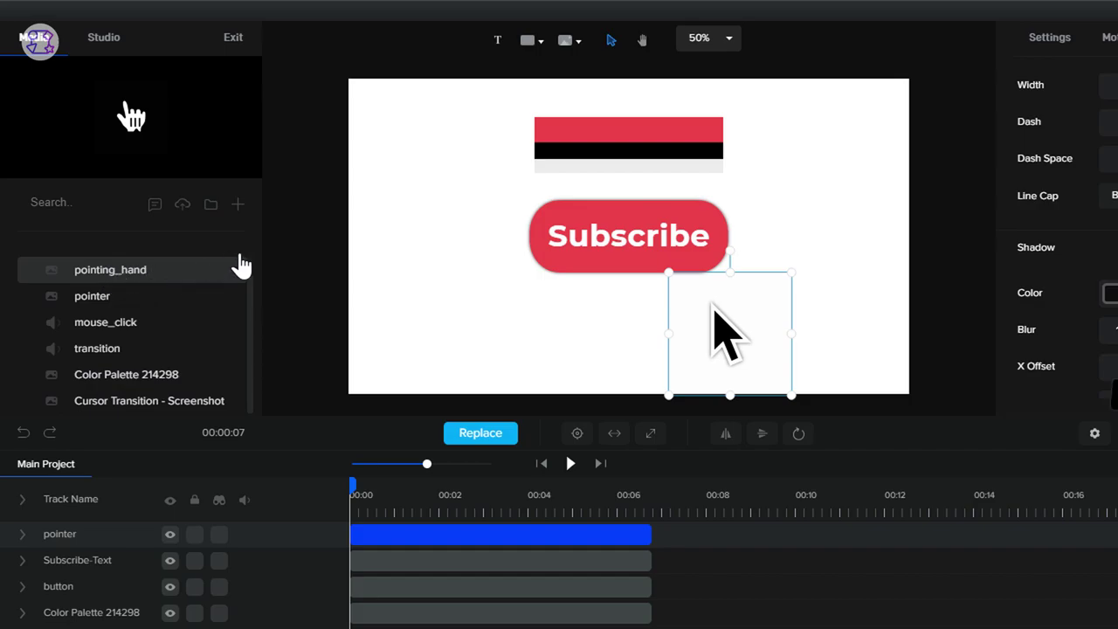
- Import 'pointing_hand' as an image, place it over the arrow, and scale it to 800
left_click_drag(239, 267, 569, 278)
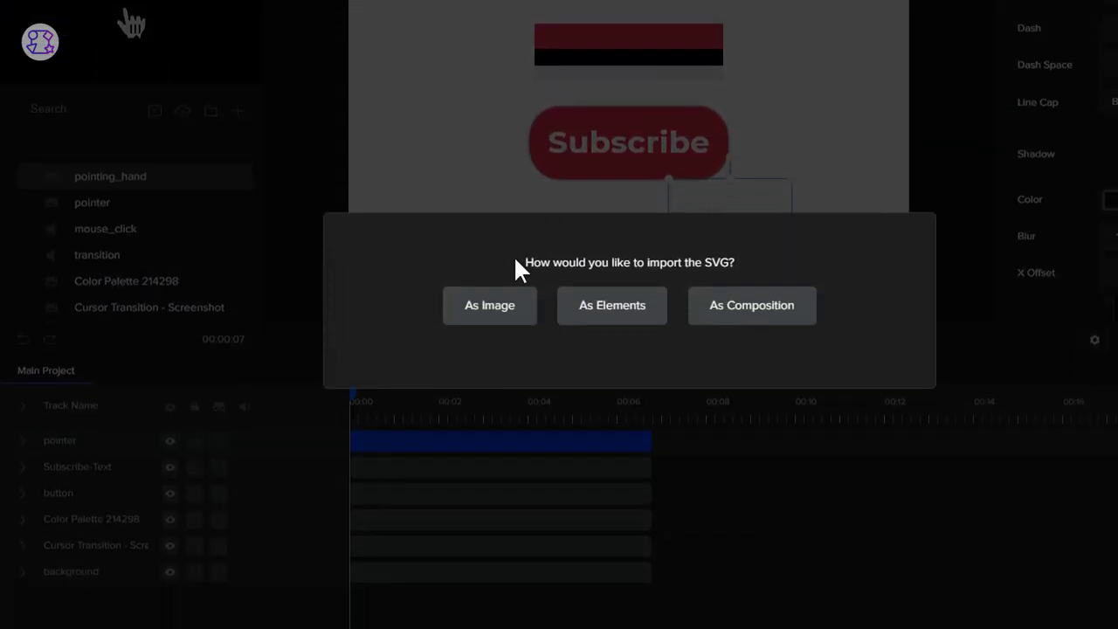
left_click(500, 297)
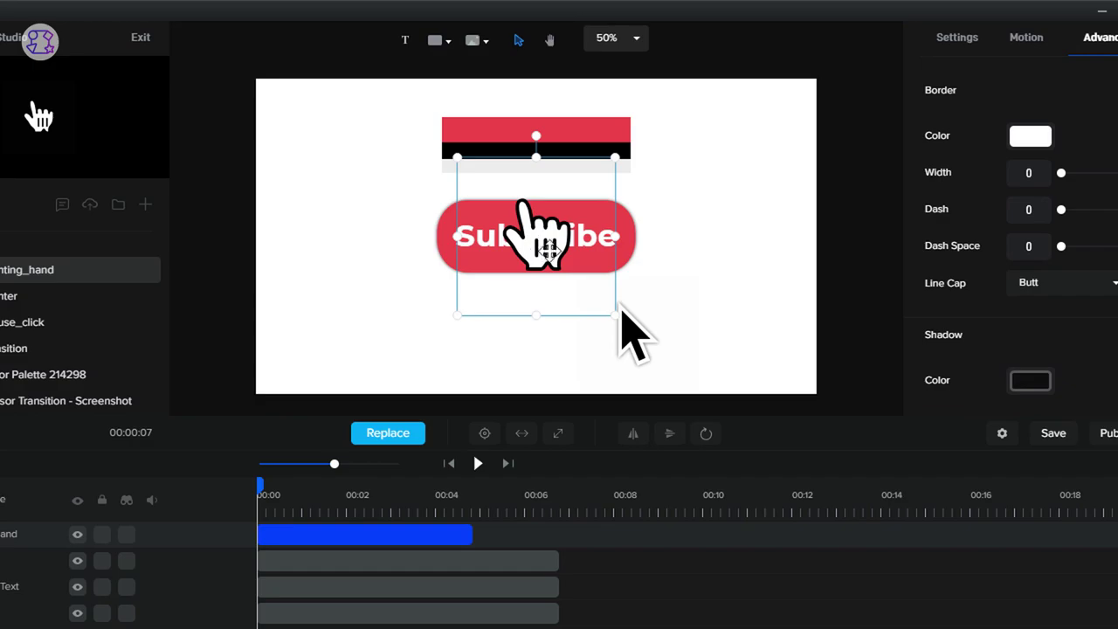
left_click_drag(546, 247, 638, 334)
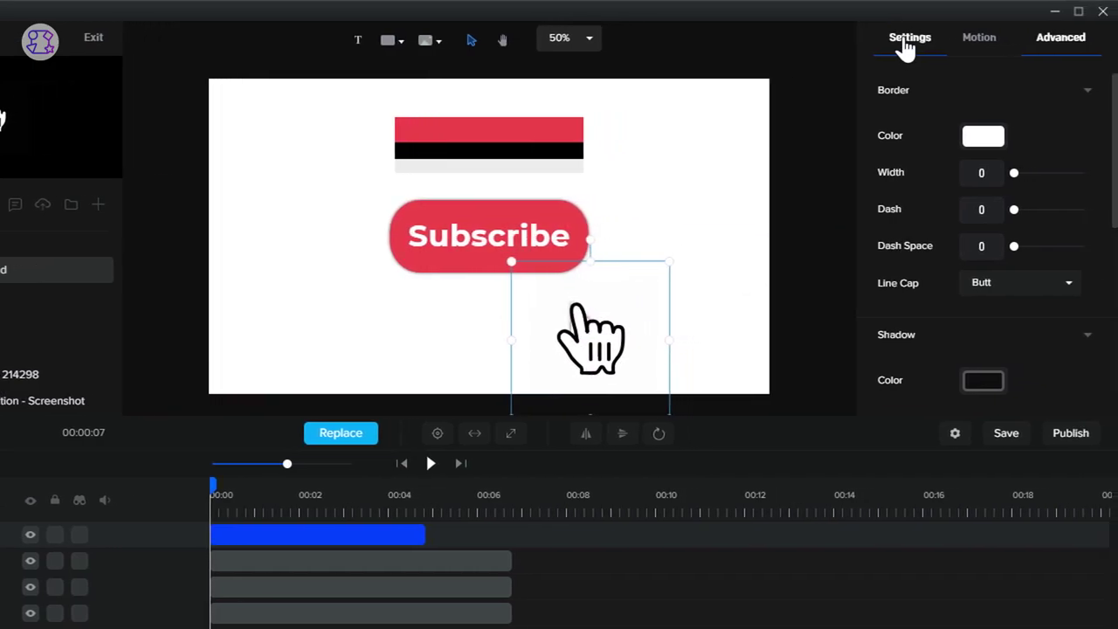
left_click(906, 44)
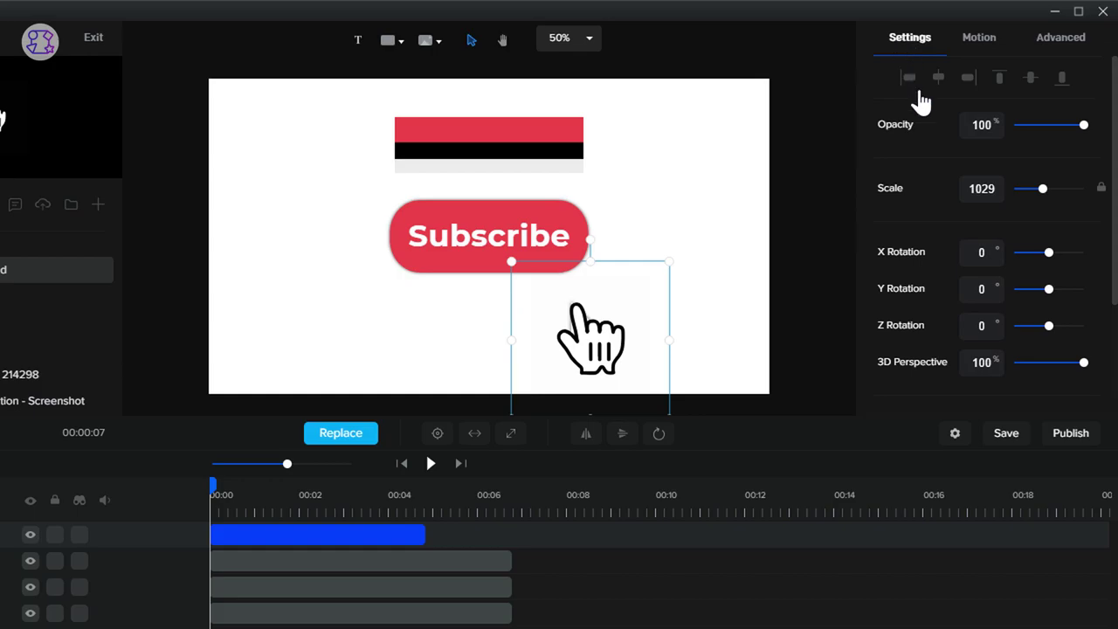
double_click(995, 187)
type("800")
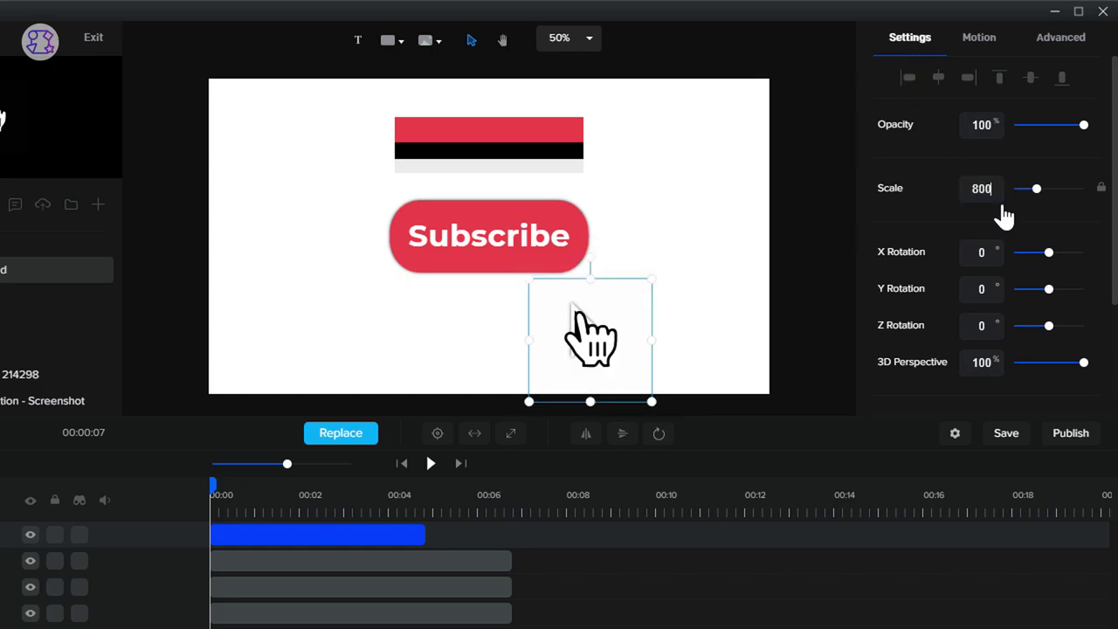
- Set the hand's shadow Blur to 10, align it to the guide, and extend its clip to 7 seconds
left_click(1054, 44)
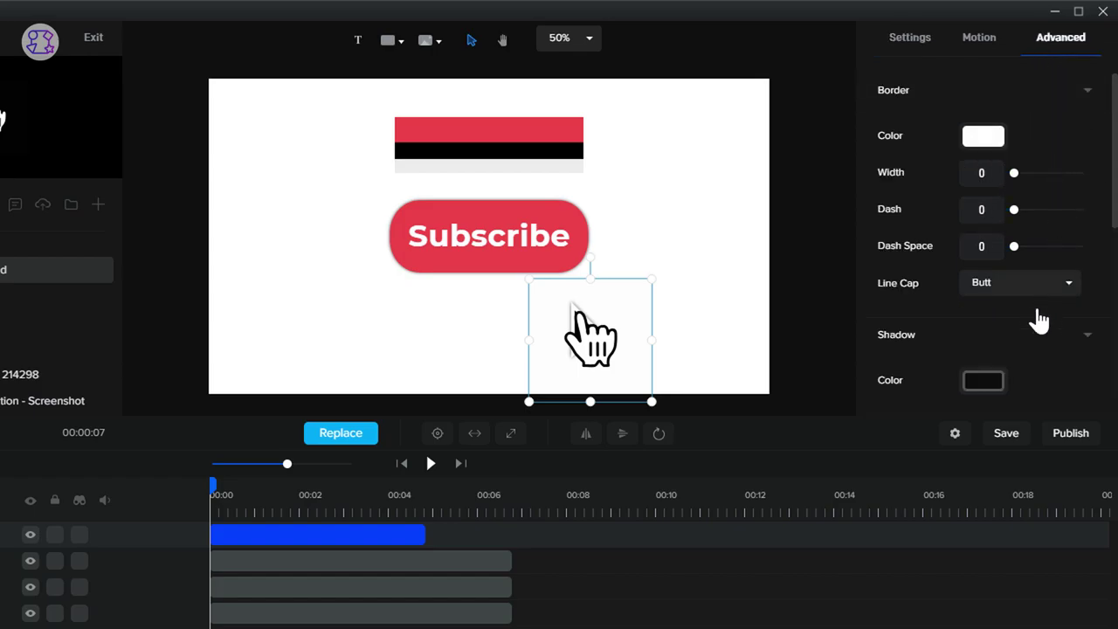
scroll(1026, 310, "down", 2)
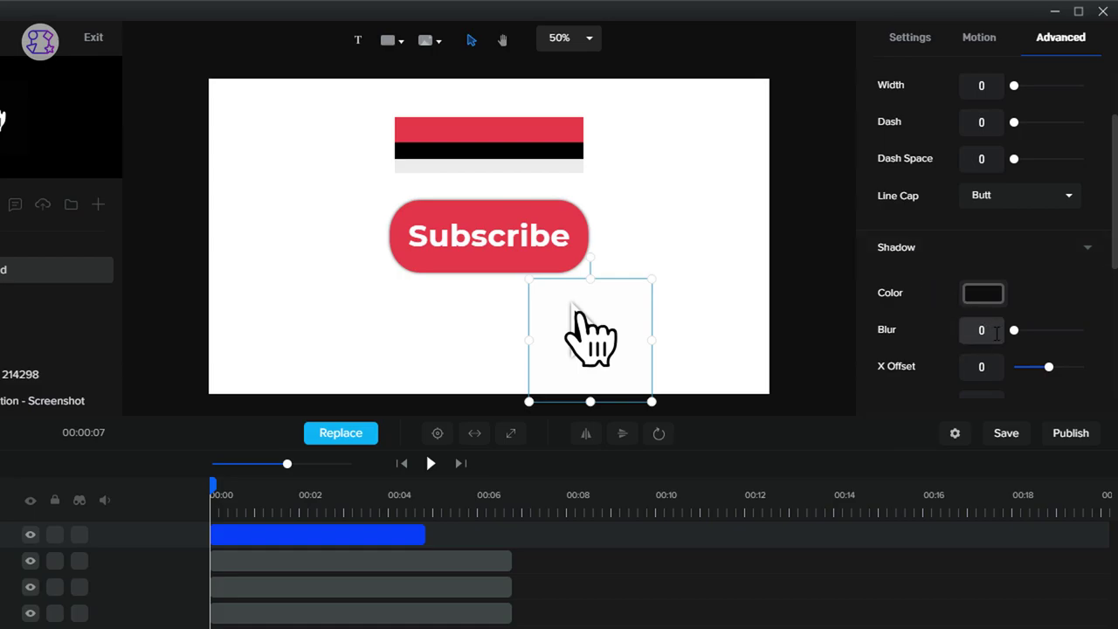
type("10")
key("Return")
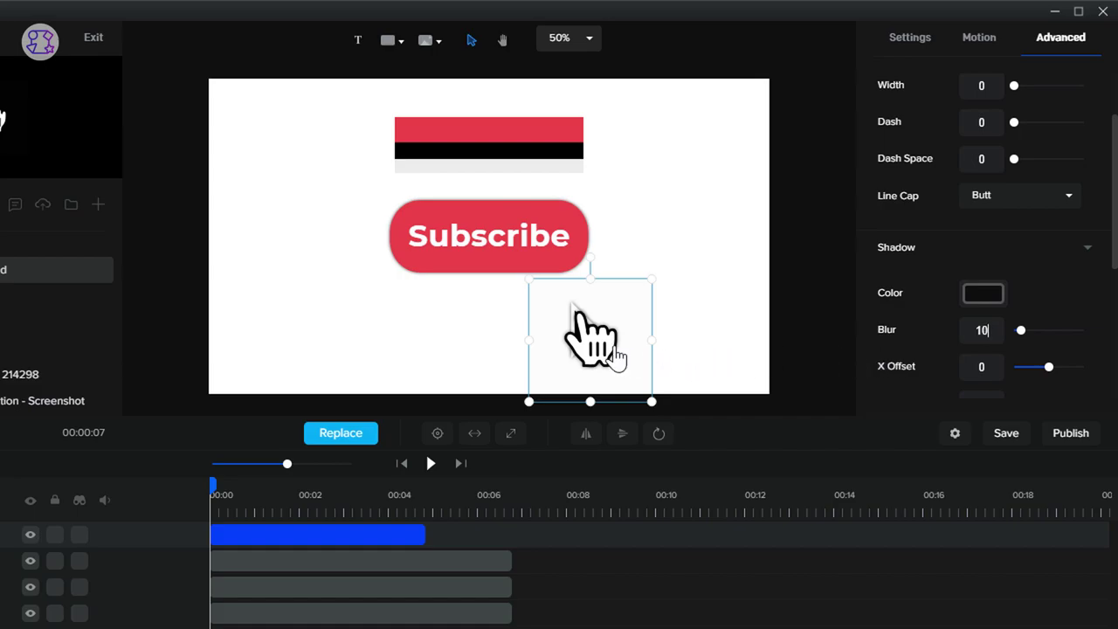
left_click_drag(600, 348, 594, 336)
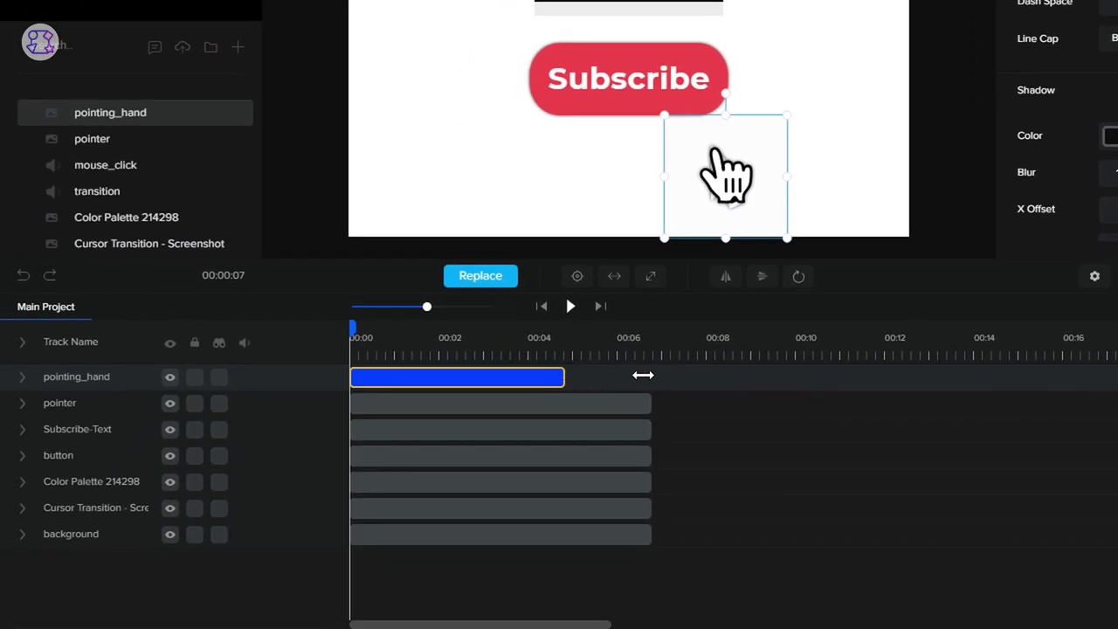
left_click_drag(643, 375, 646, 376)
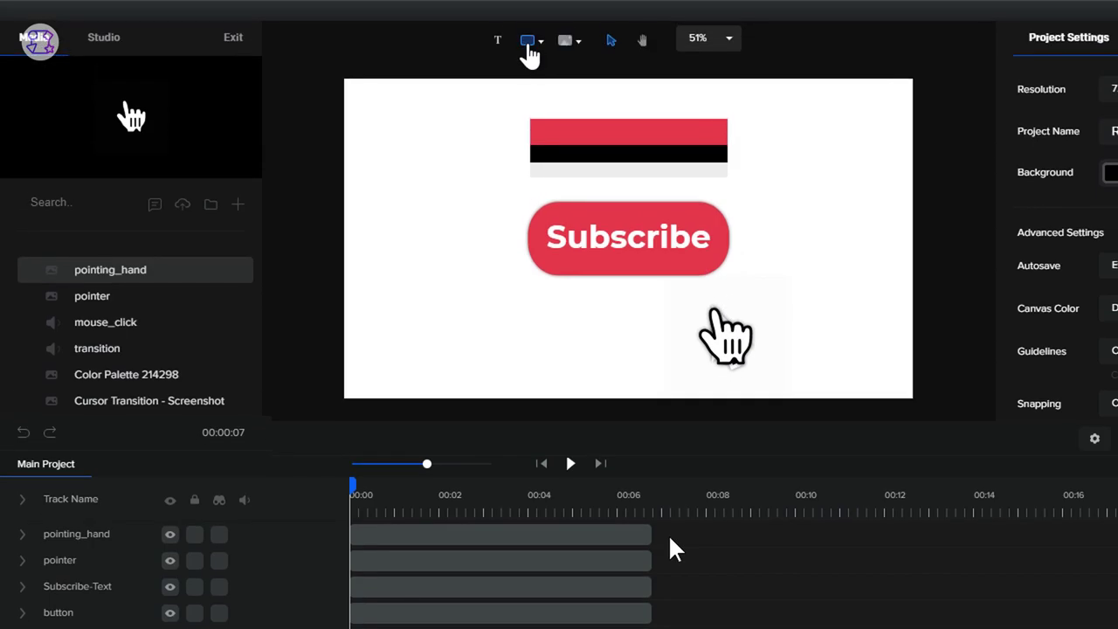
- Search the shape library for 'cursor' and insert the cursor-arrow shape
left_click(528, 45)
left_click(606, 86)
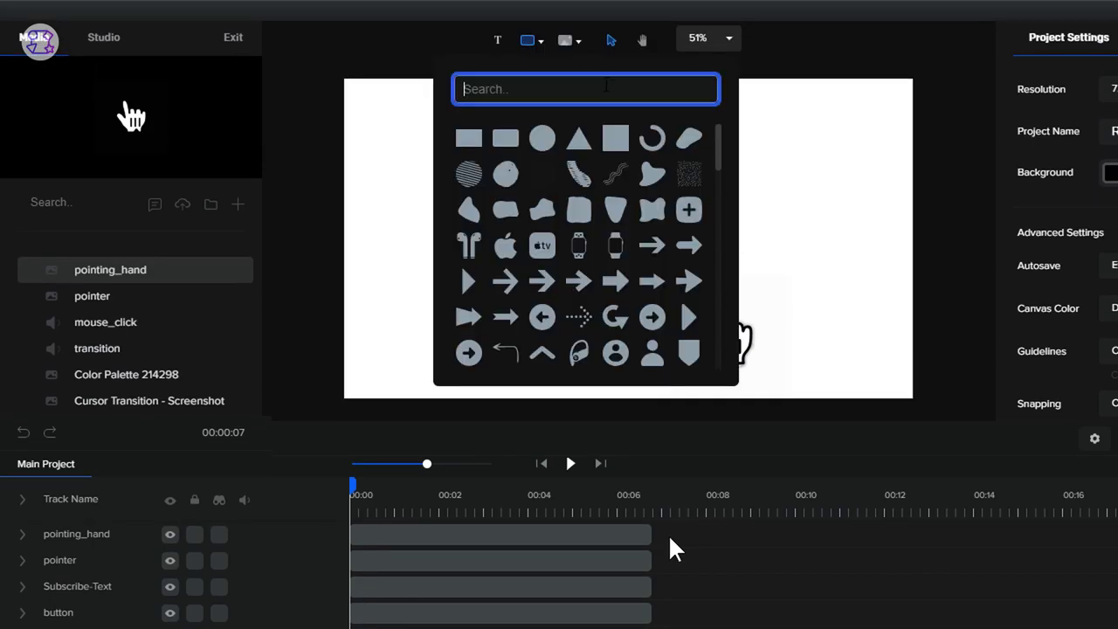
type("cursor")
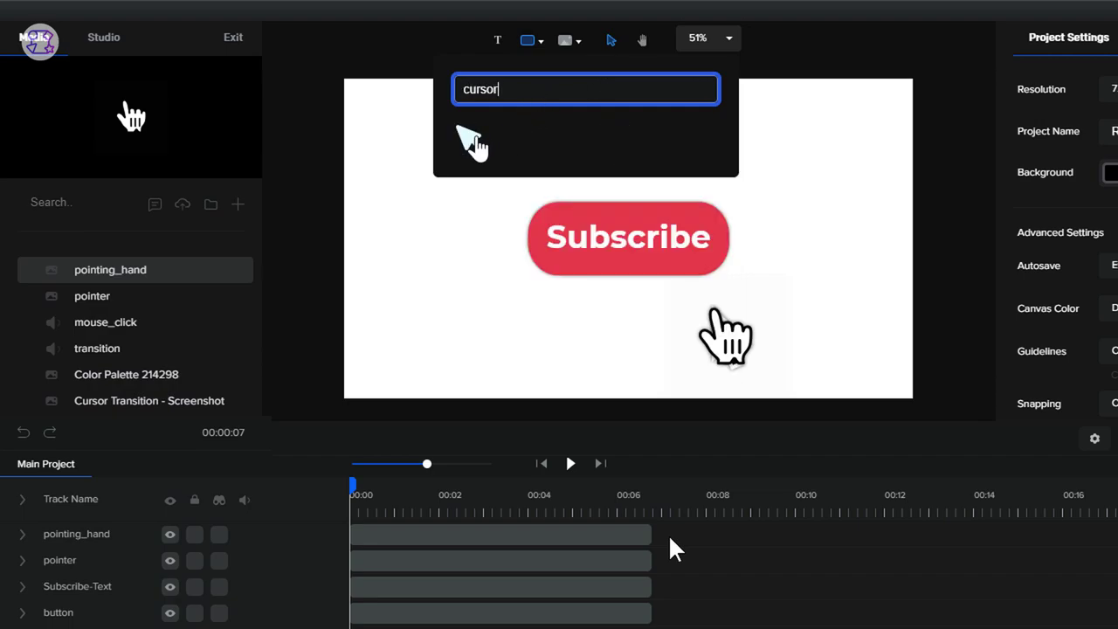
left_click(472, 138)
left_click(602, 237)
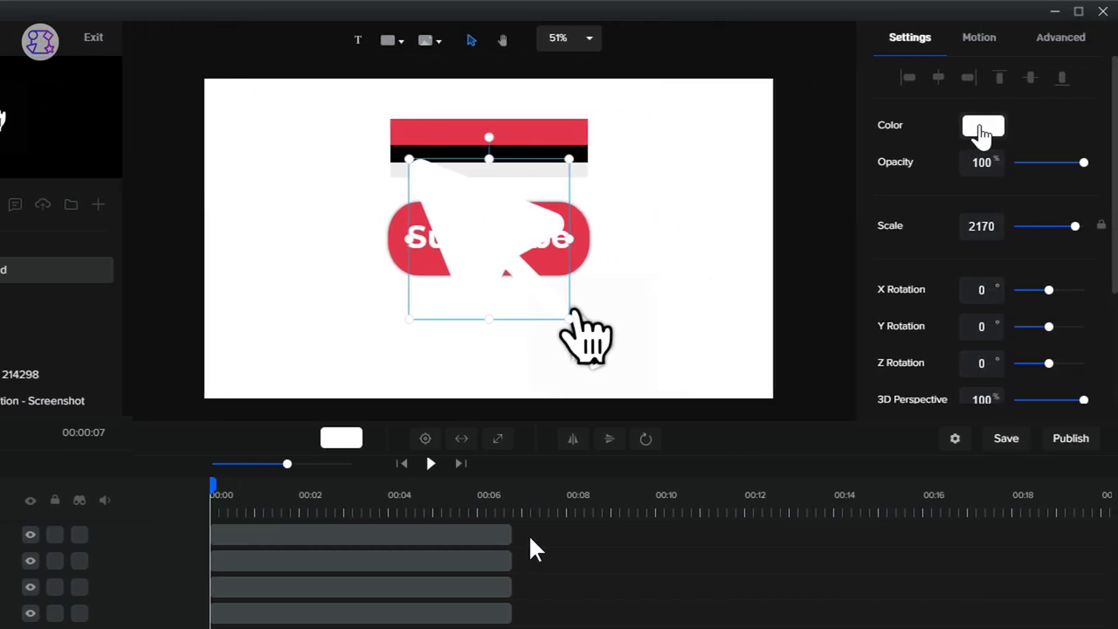
- Make the cursor arrow dark grey #272727 and shrink it to scale 655 beside the hand
left_click(977, 131)
left_click_drag(907, 199, 872, 219)
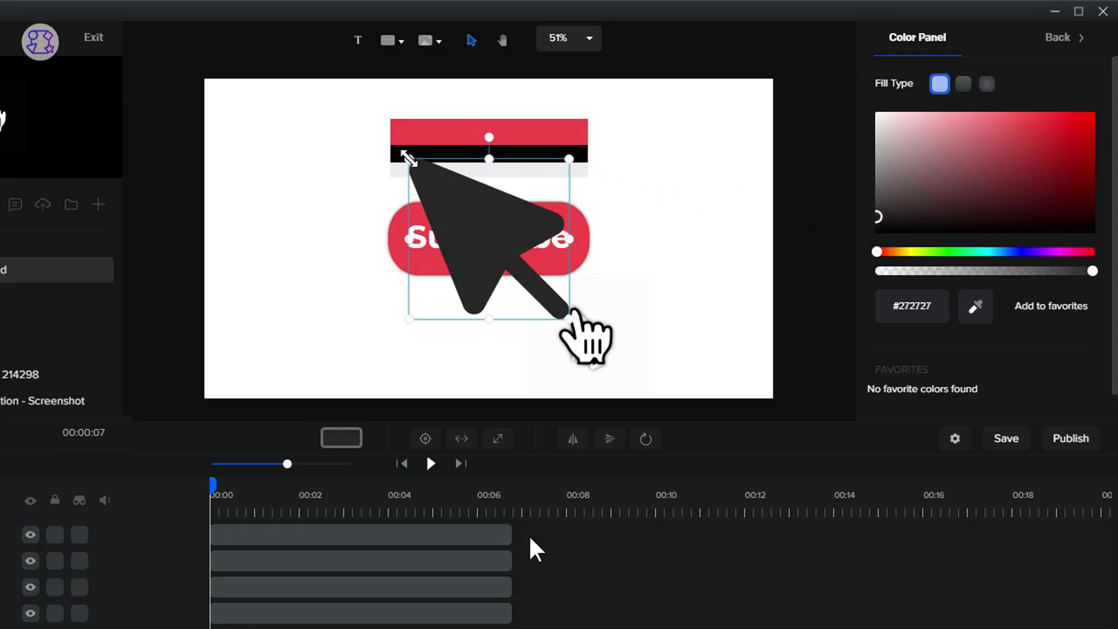
mouse_move(411, 163)
left_mouse_down()
mouse_move(520, 269)
mouse_move(650, 330)
left_mouse_up()
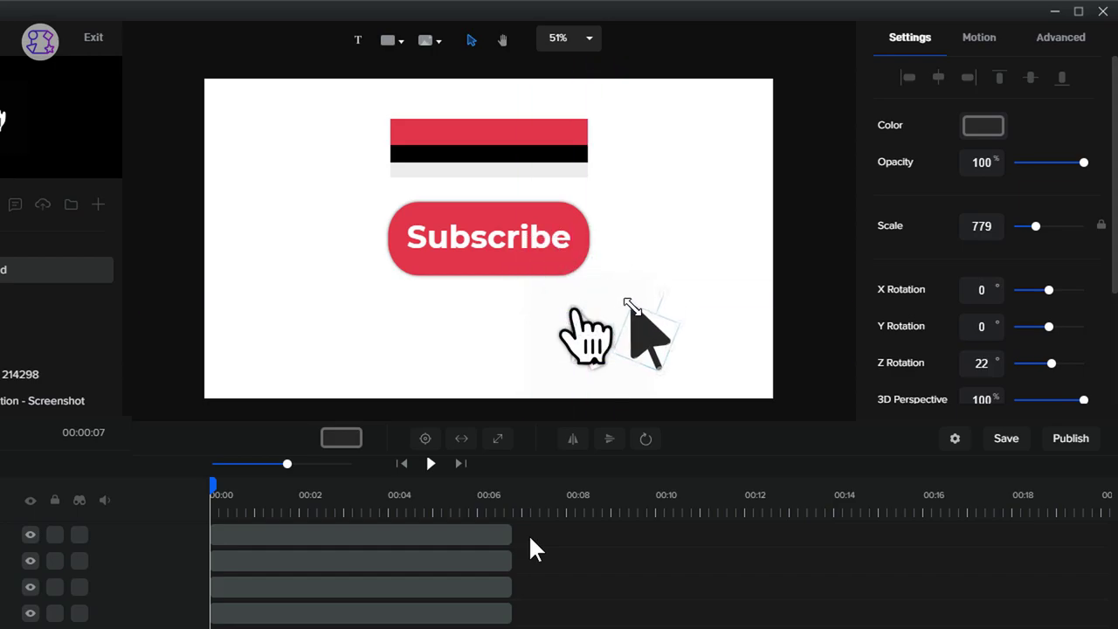
left_click_drag(630, 295, 645, 329)
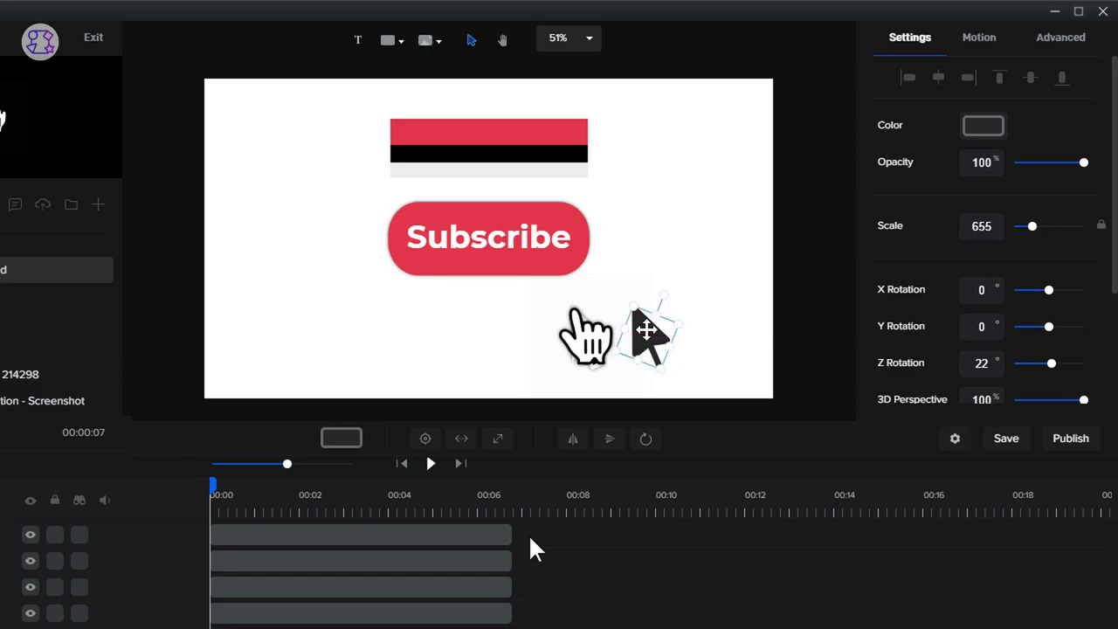
- Search the shape library for 'hand' and insert the white hand shape
left_click(392, 43)
left_click(450, 83)
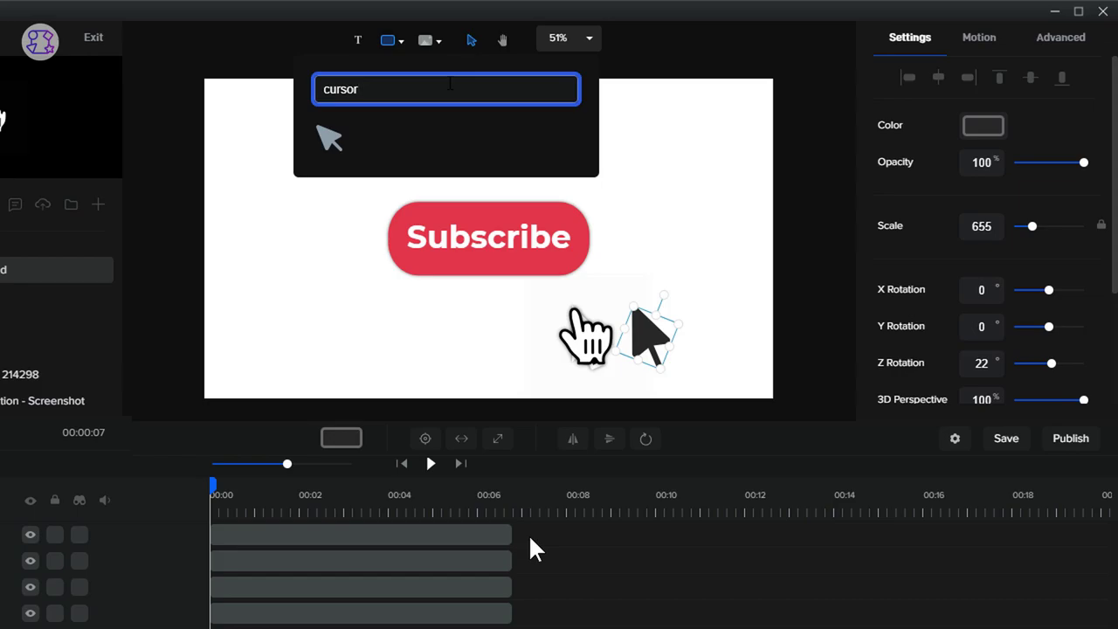
key("BackSpace")
key("BackSpace")
key("BackSpace")
key("BackSpace")
key("BackSpace")
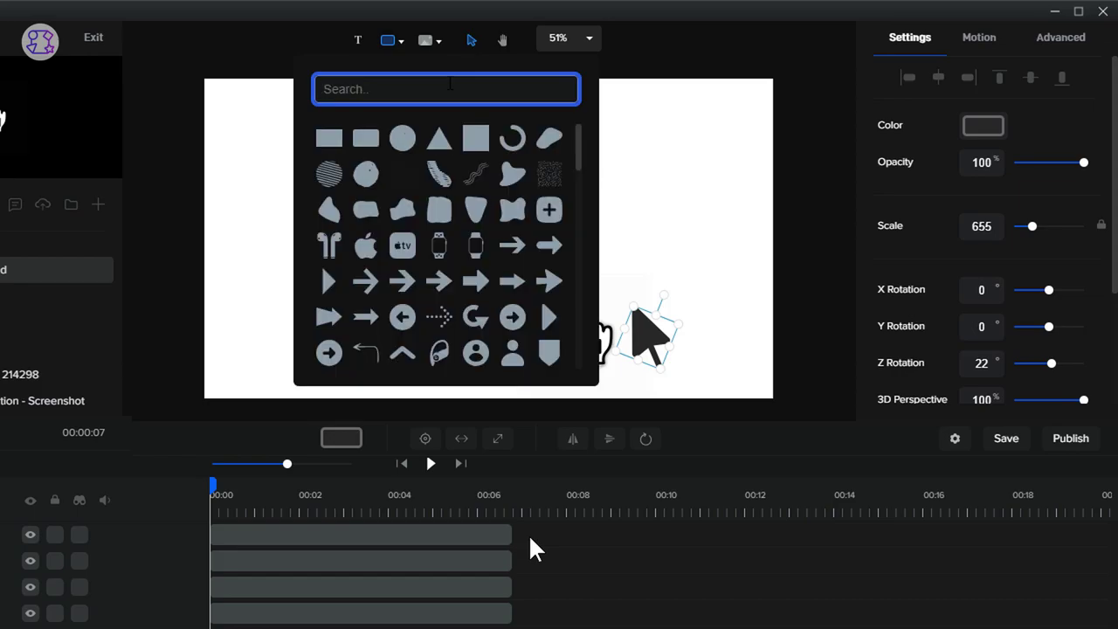
type("hand")
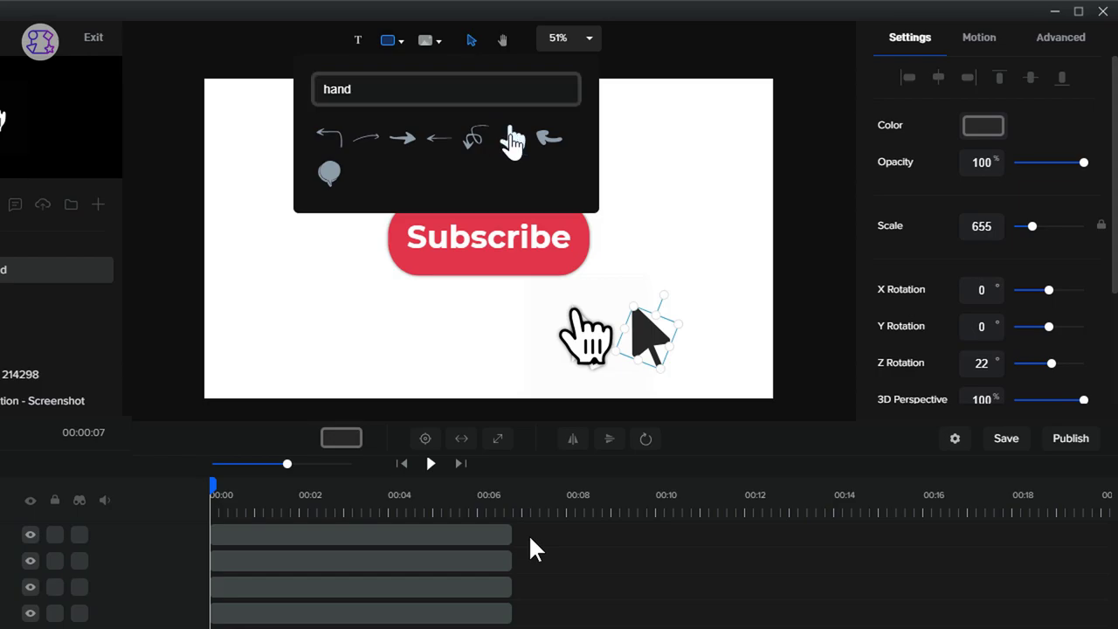
left_click(513, 140)
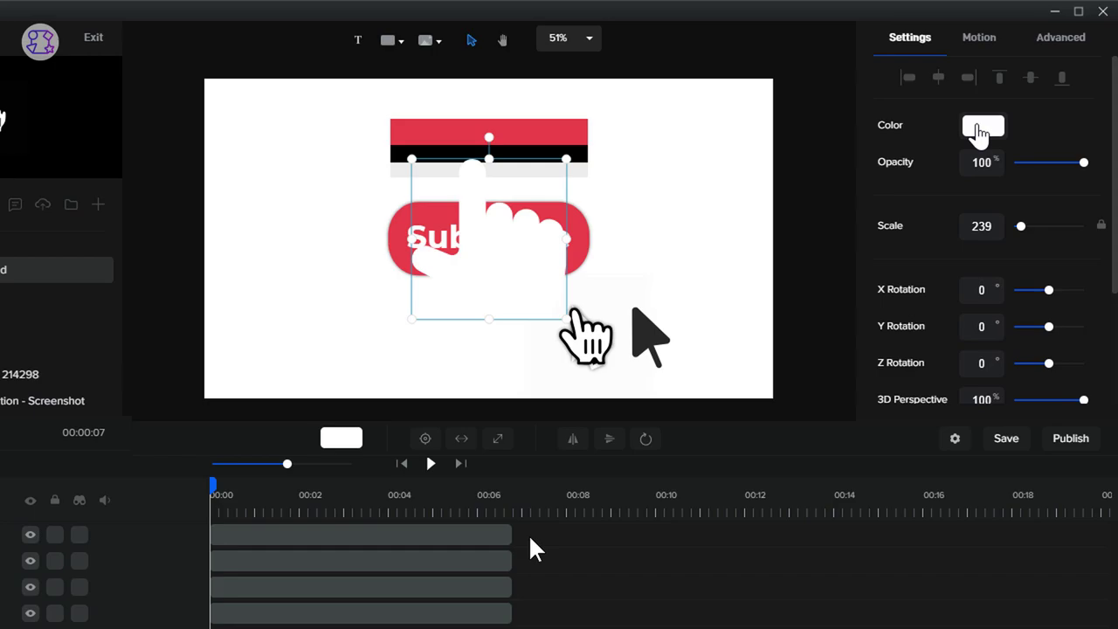
- Sample #272727 onto the hand shape, shrink it to scale 87 at lower right, and delete the arrow icon
left_click(977, 126)
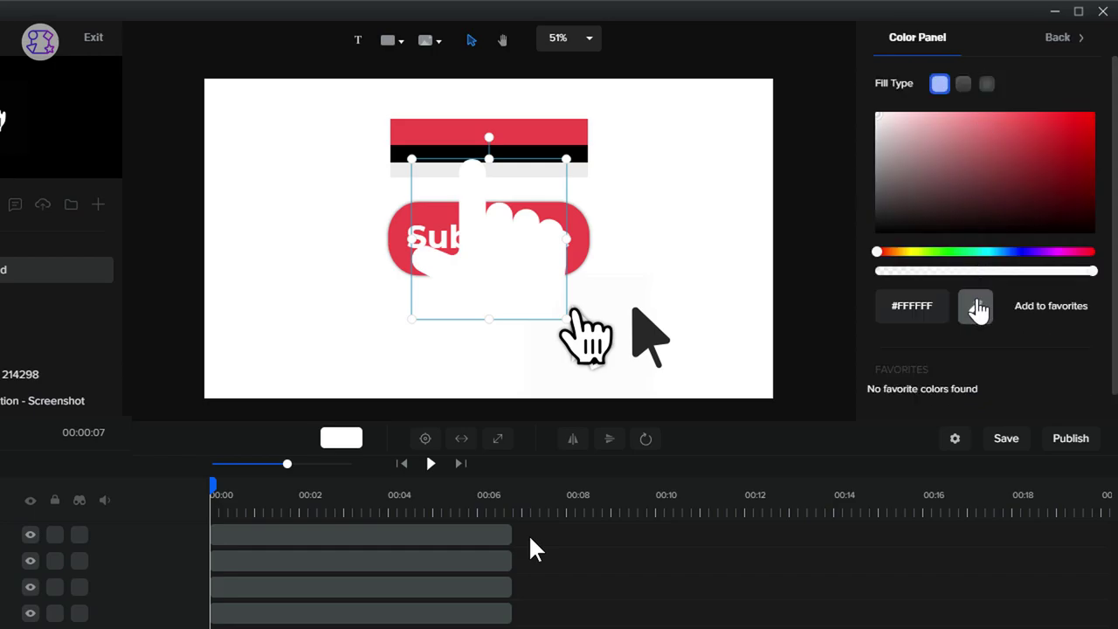
left_click(977, 301)
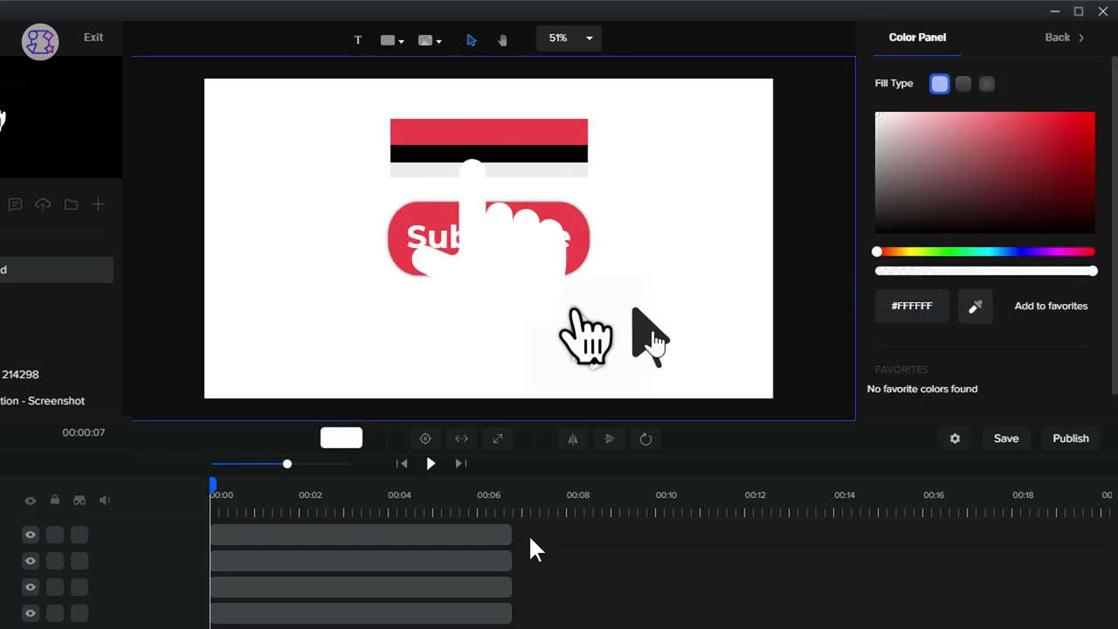
left_click(633, 332)
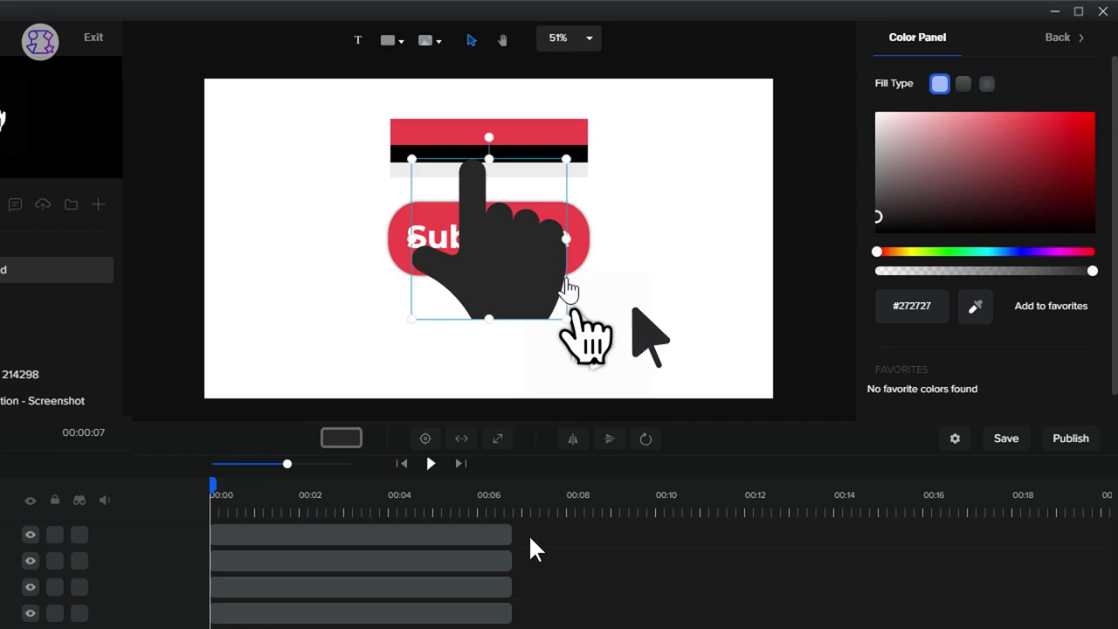
left_click_drag(567, 289, 651, 272)
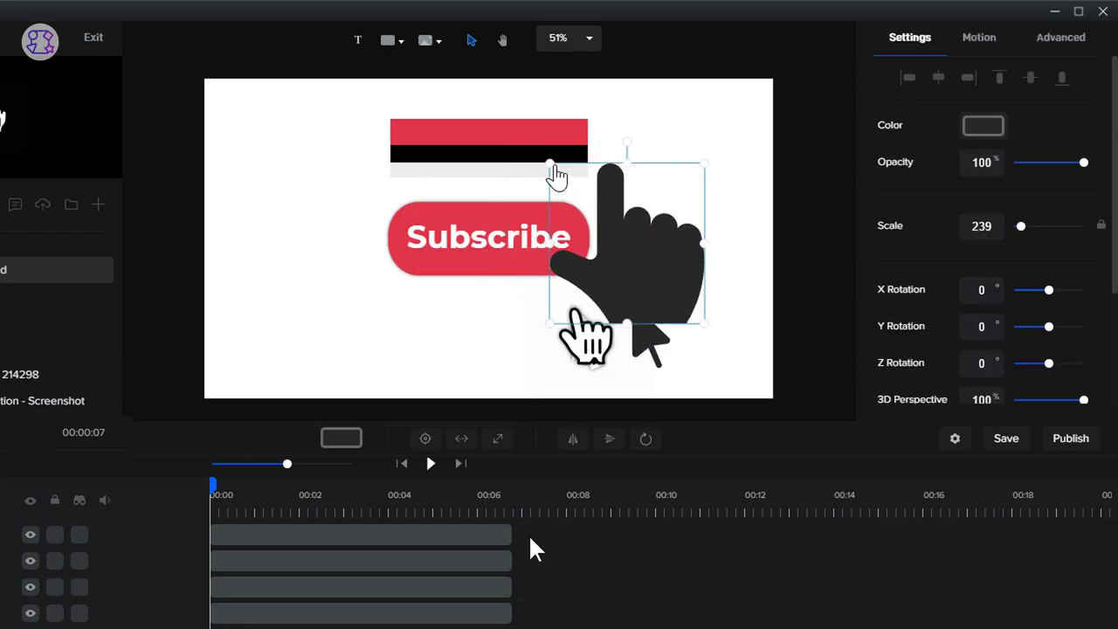
left_click_drag(550, 164, 647, 264)
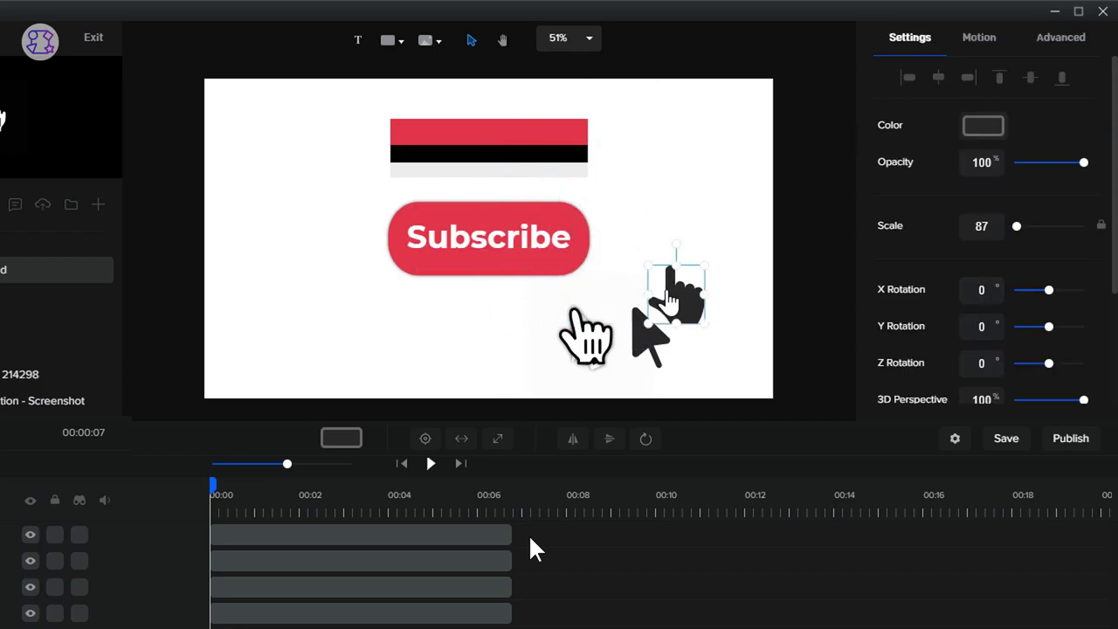
left_click_drag(669, 301, 704, 343)
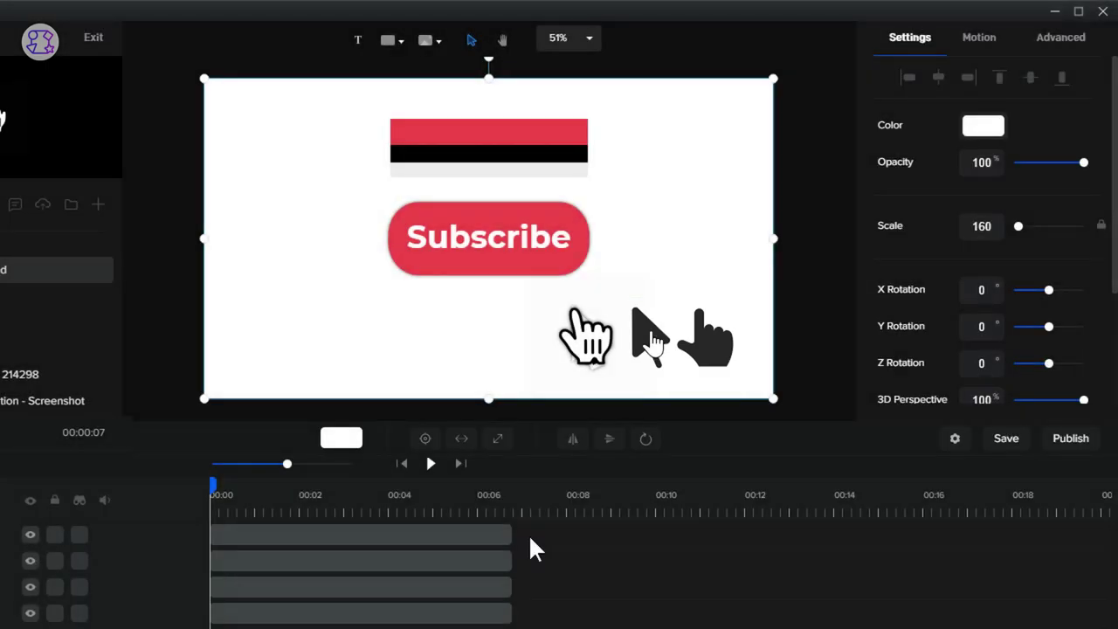
key("Delete")
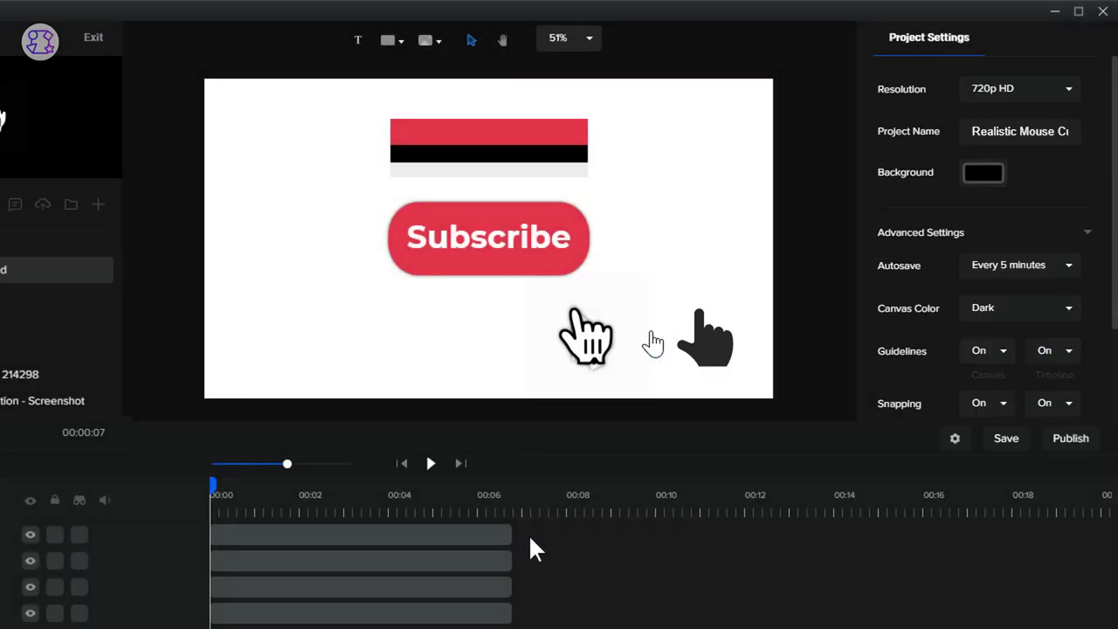
left_click(712, 347)
- Delete the small dark hand, zoom the timeline in, and set the playhead to 00:01
key("Delete")
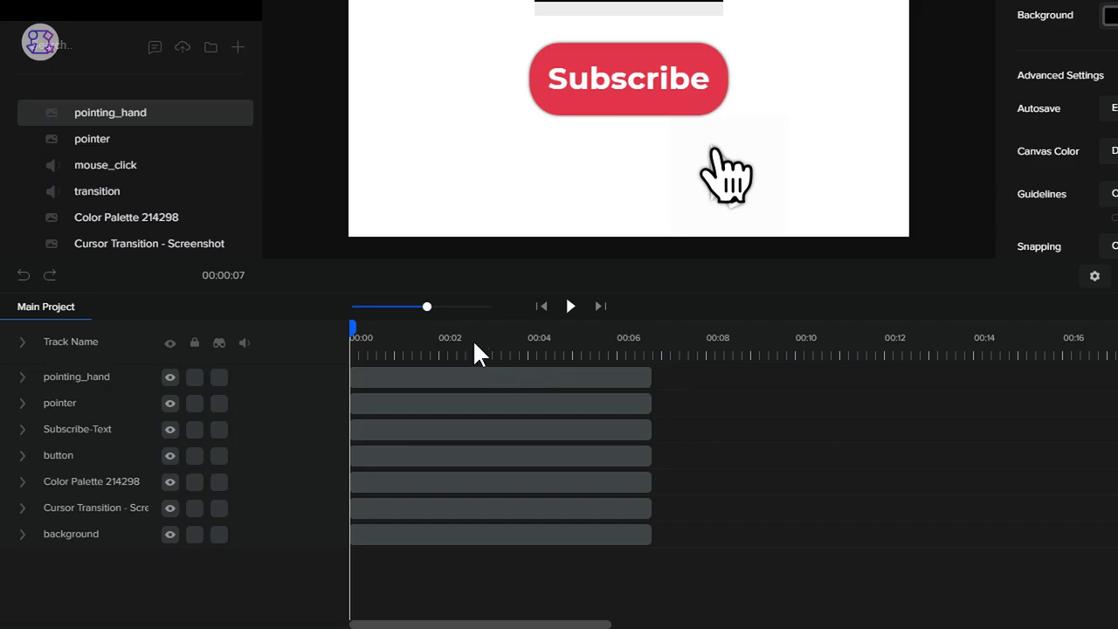
left_click_drag(426, 304, 445, 307)
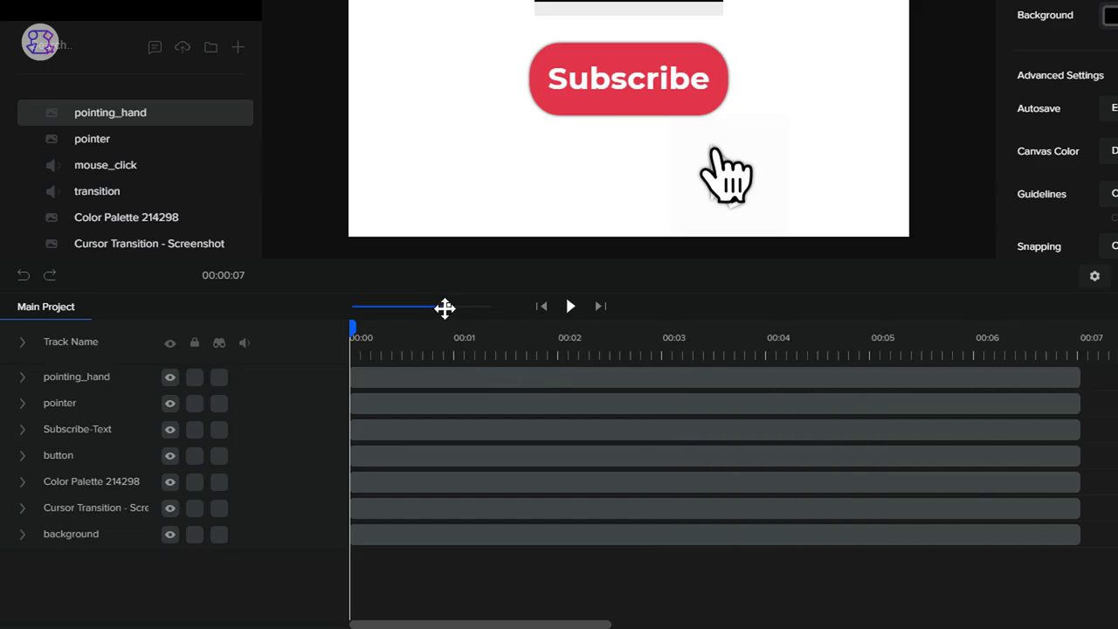
left_click(455, 353)
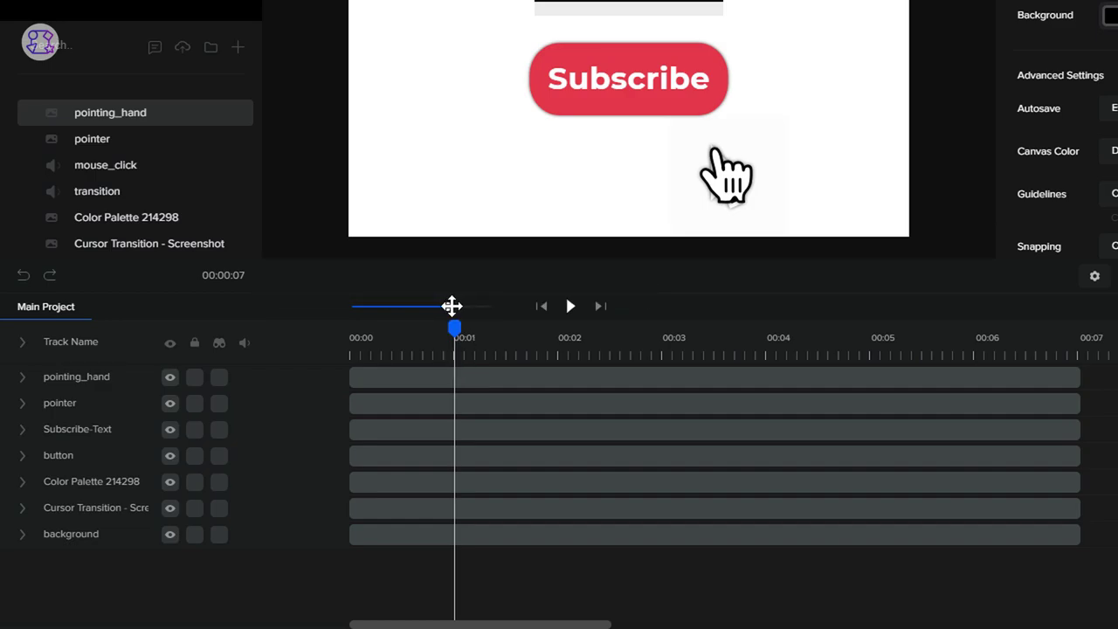
left_click_drag(451, 307, 455, 307)
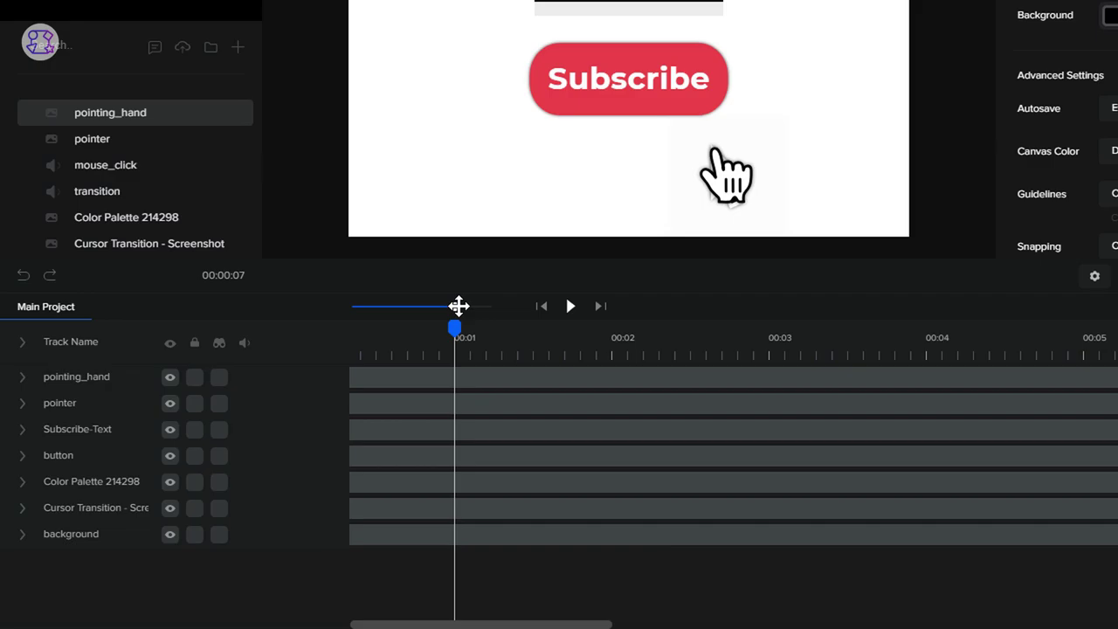
- Hide the pointing_hand layer and expand the pointer track's animations
left_click(170, 378)
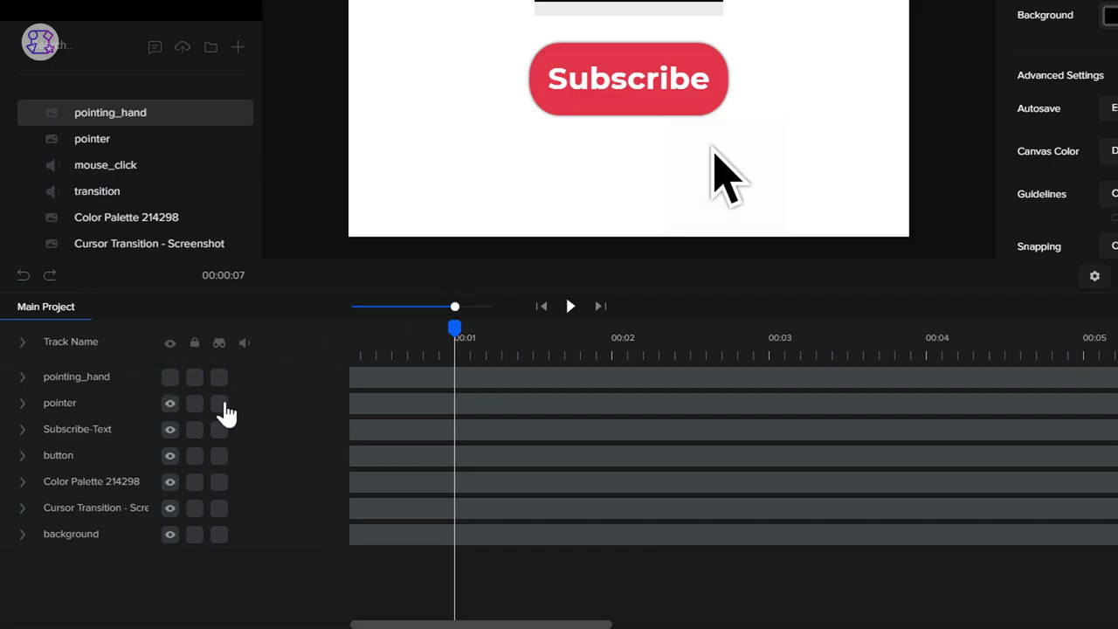
left_click(401, 403)
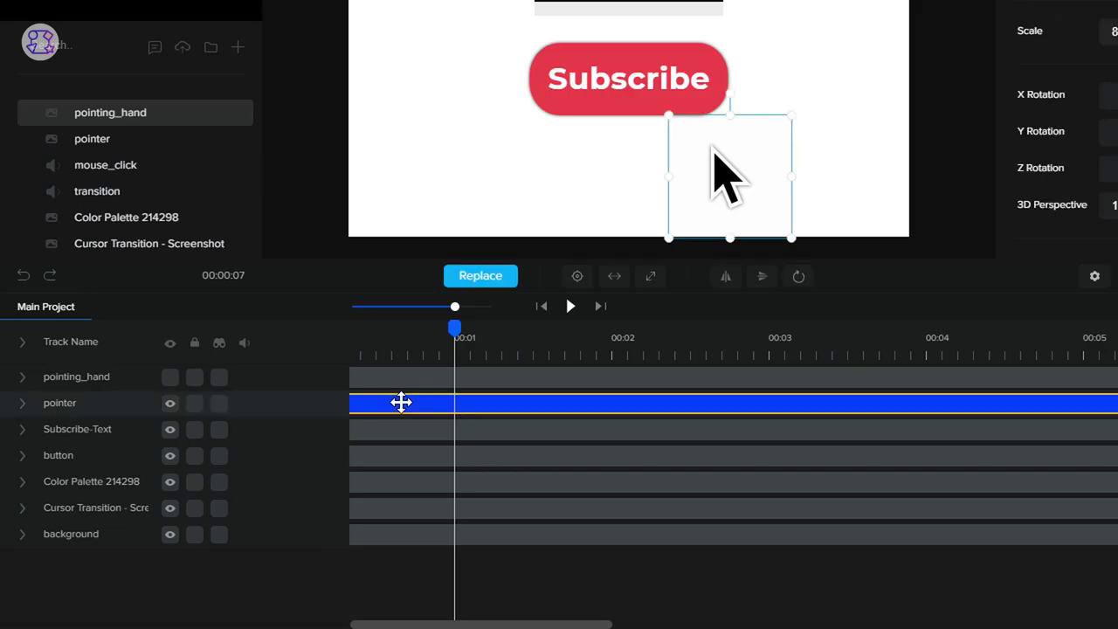
left_click(23, 405)
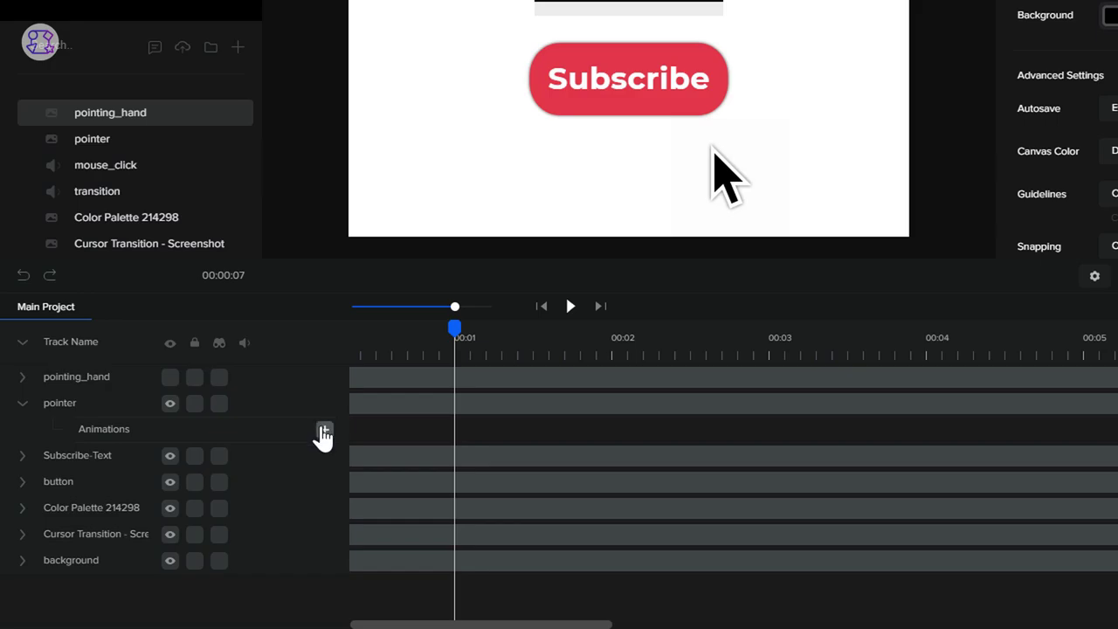
- Add a Custom Position animation to the pointer with Expo easing on both ends
left_click(323, 433)
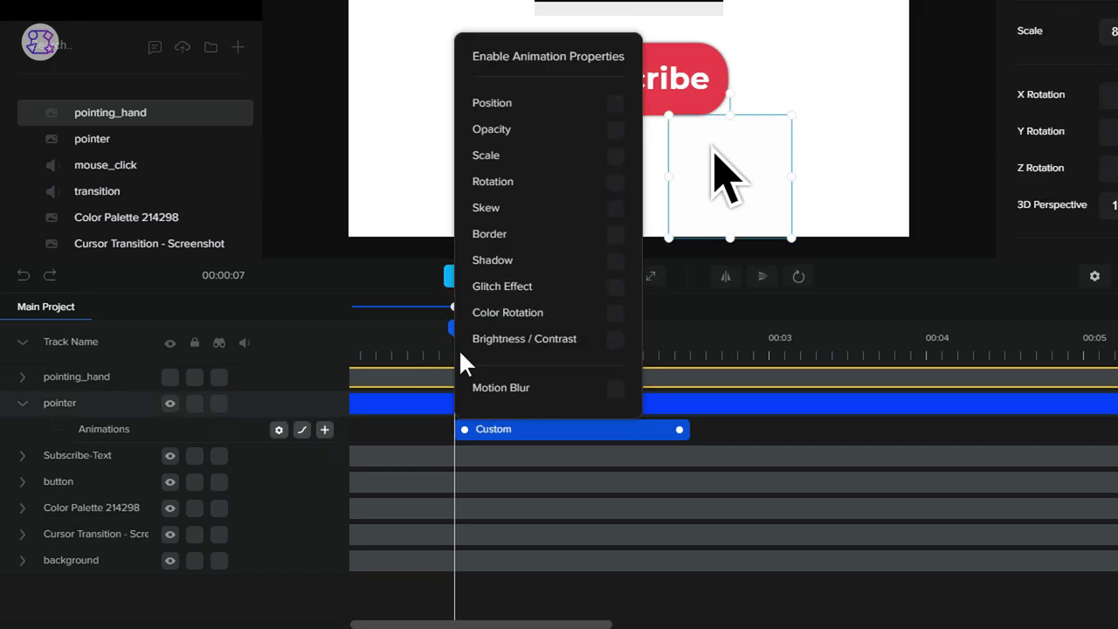
left_click(607, 128)
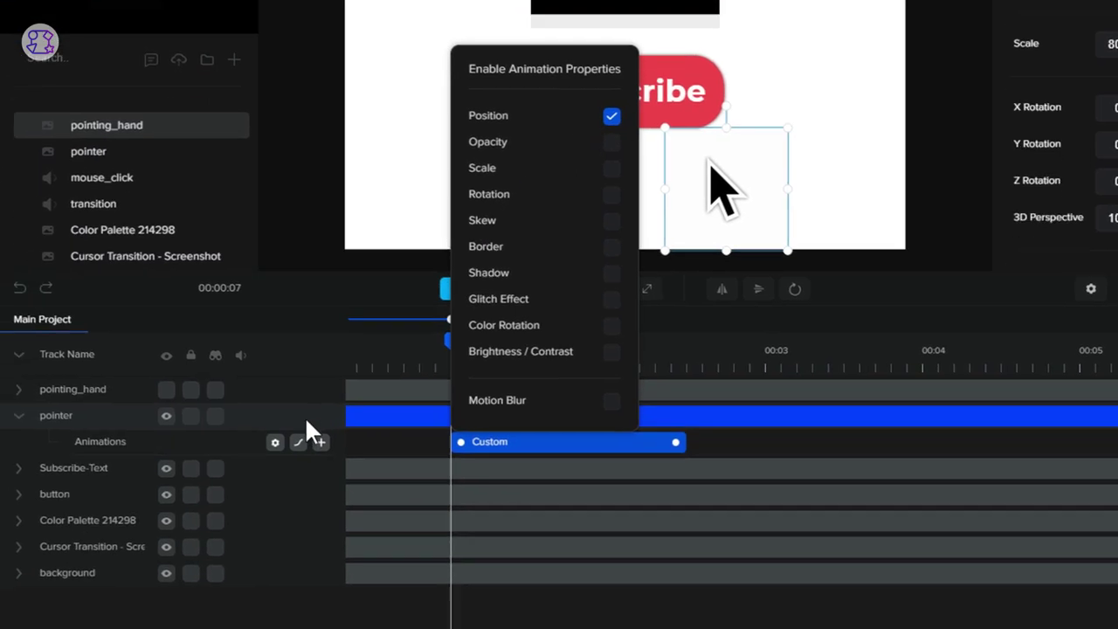
left_click(302, 434)
left_click(302, 434)
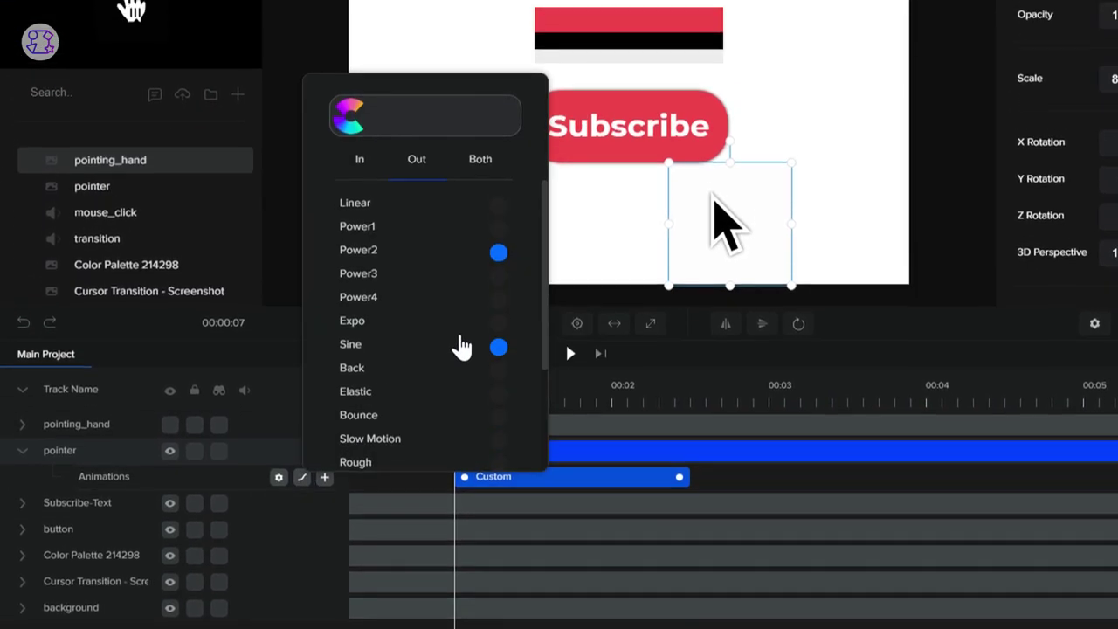
left_click(498, 330)
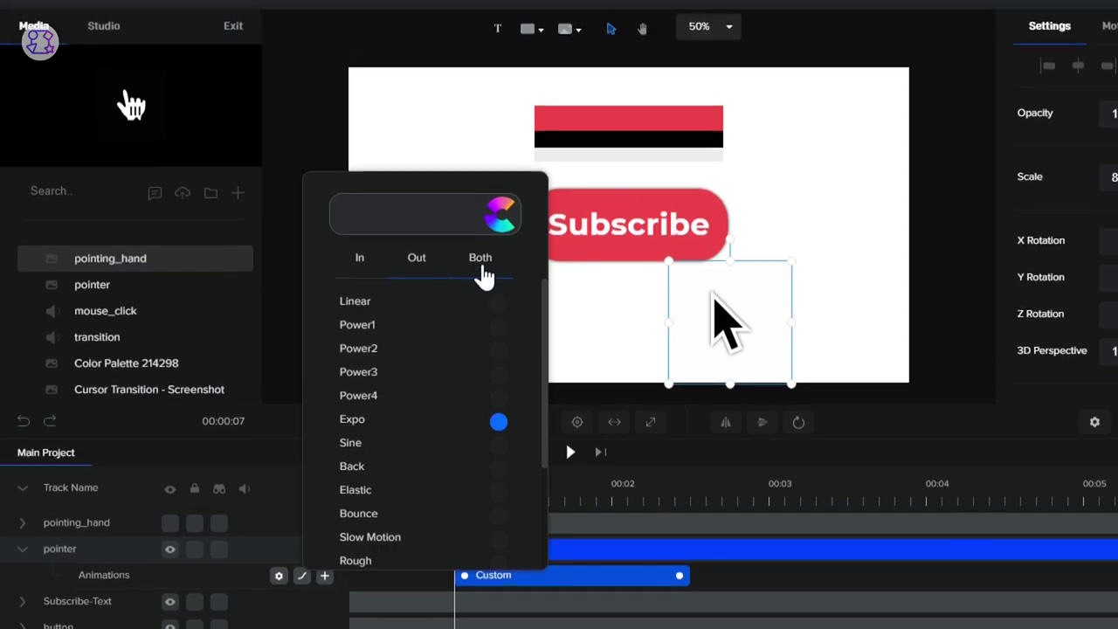
left_click(480, 166)
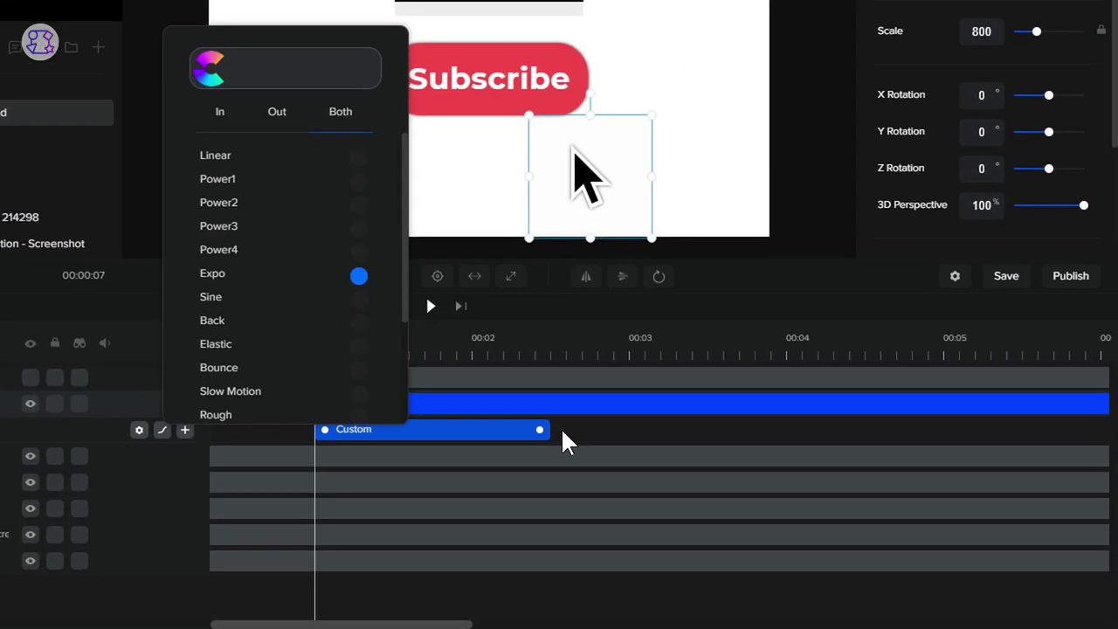
left_click(703, 598)
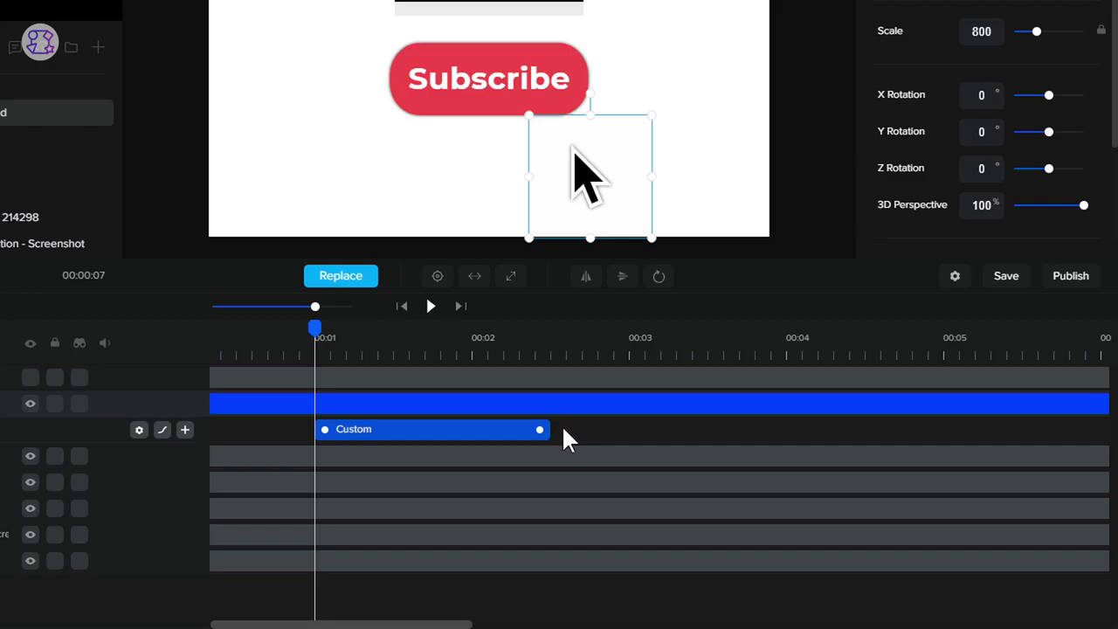
left_click(566, 356)
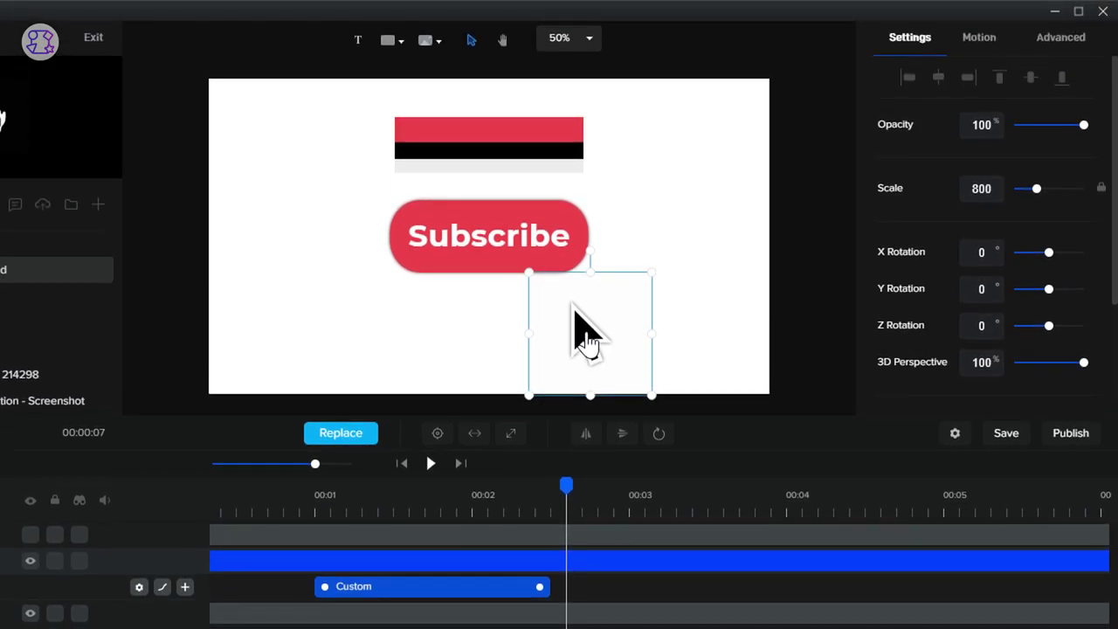
- Make the pointer's animation end on the Subscribe button and scrub the timeline to preview the glide
left_click_drag(587, 341, 524, 267)
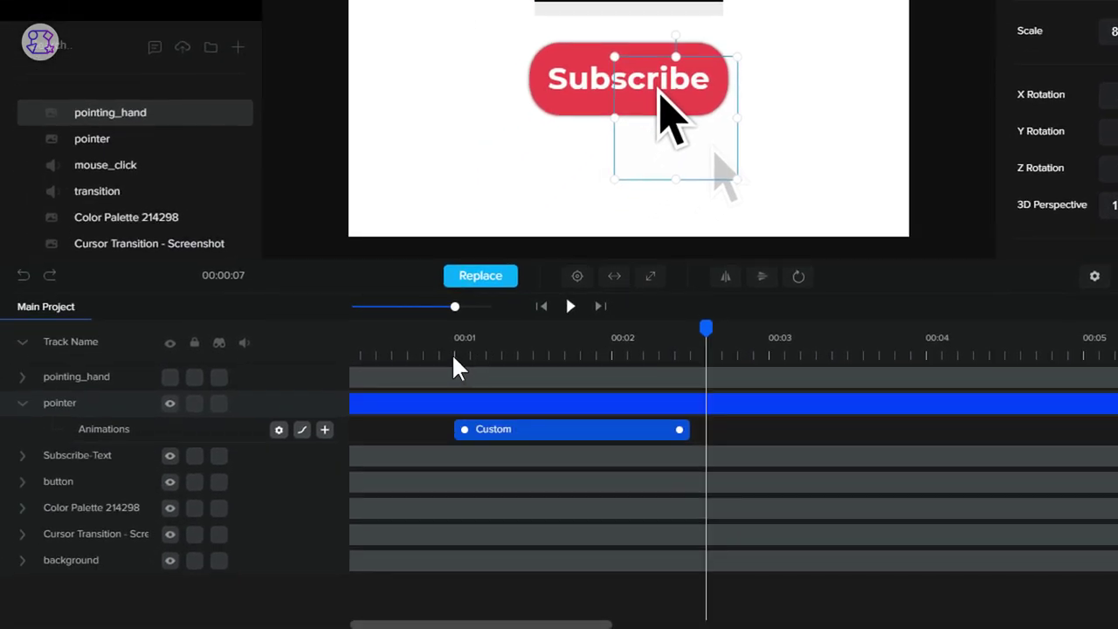
left_click(451, 353)
left_click_drag(454, 331, 572, 335)
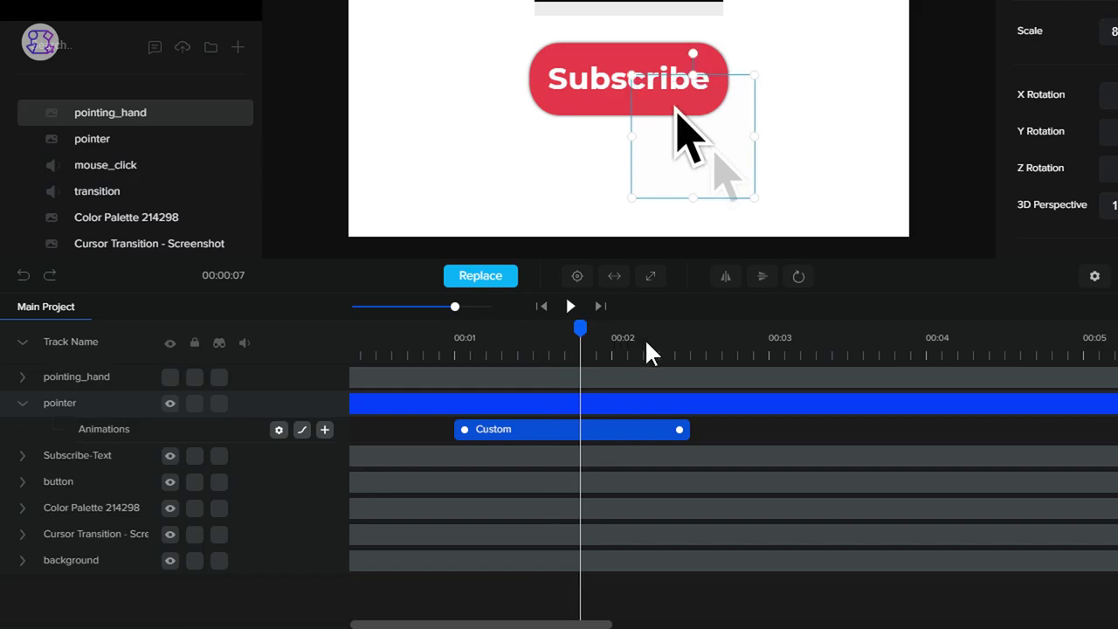
left_click_drag(572, 334, 736, 354)
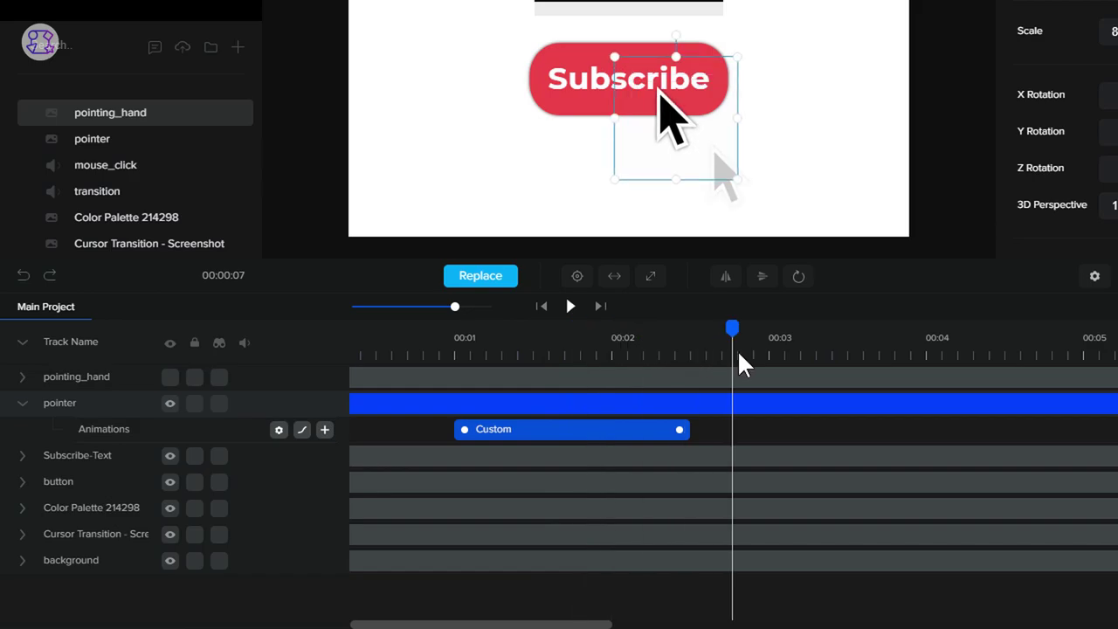
left_click_drag(660, 354, 566, 363)
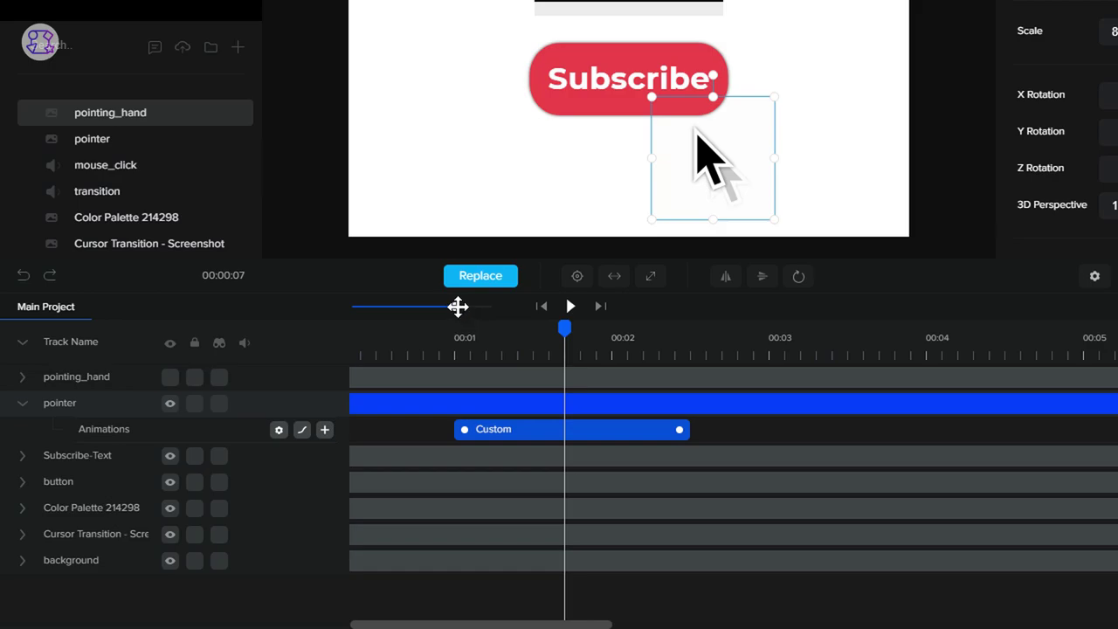
left_click_drag(455, 307, 479, 307)
left_click_drag(567, 336, 580, 336)
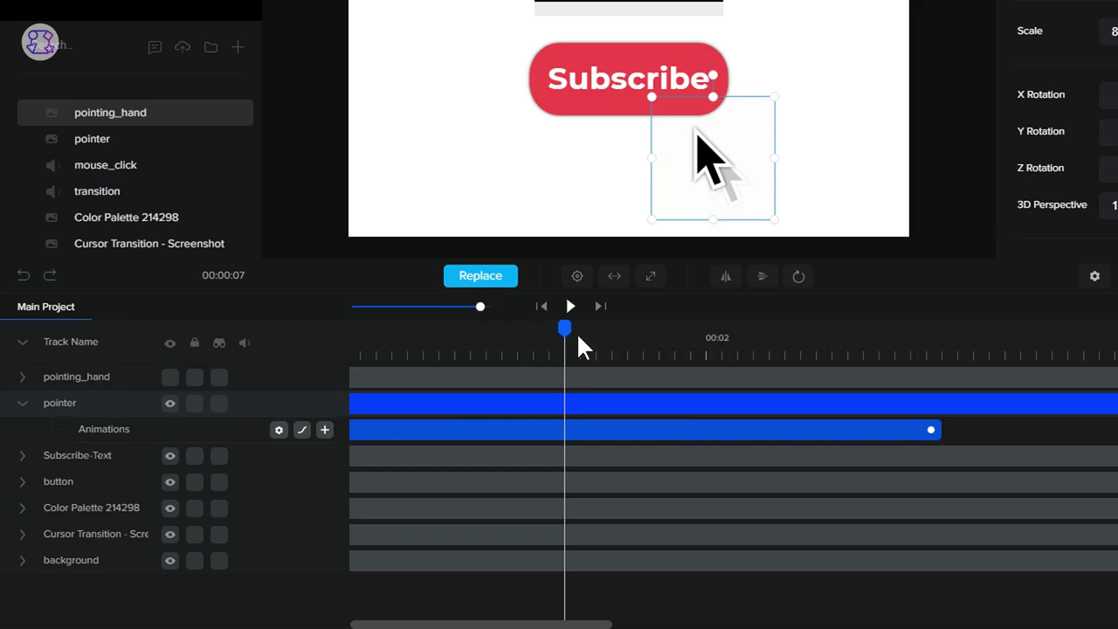
left_click(594, 339)
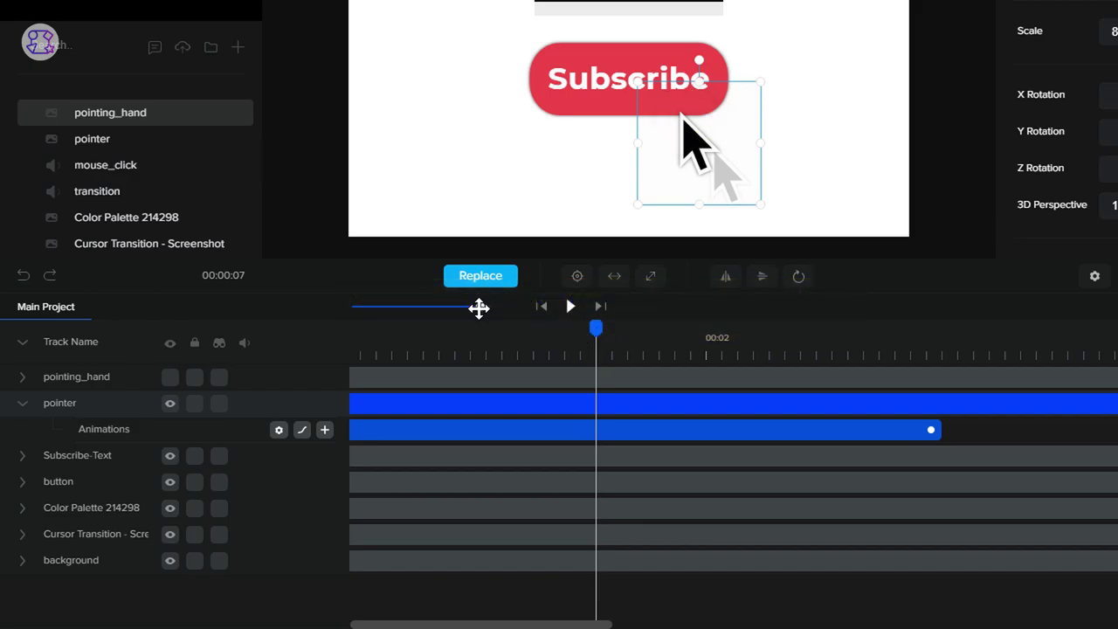
left_click_drag(478, 307, 463, 306)
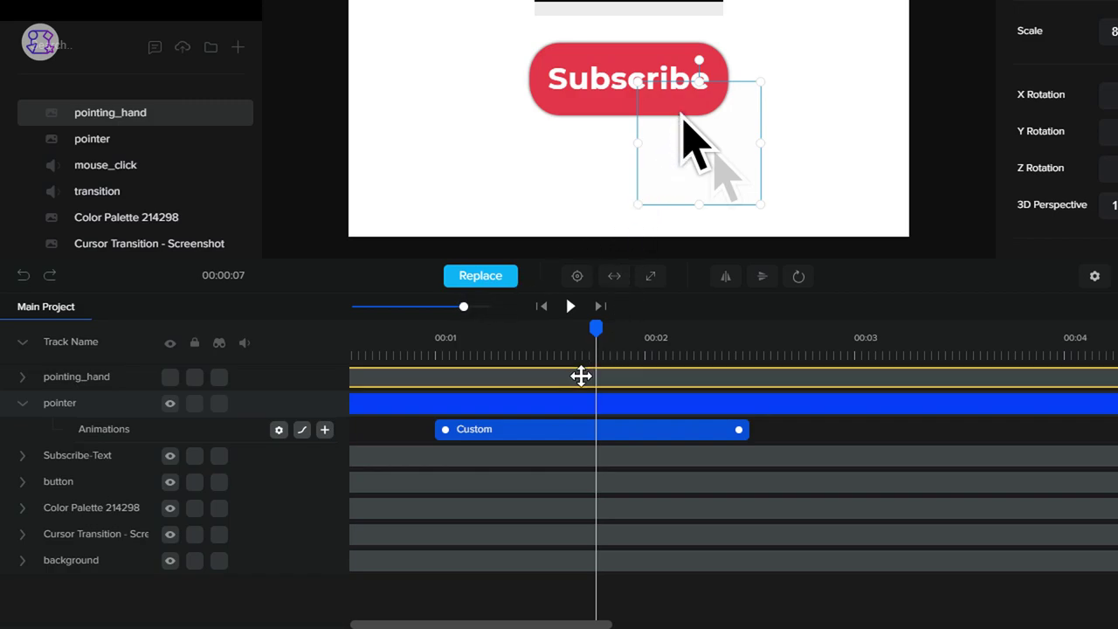
left_click_drag(466, 306, 448, 305)
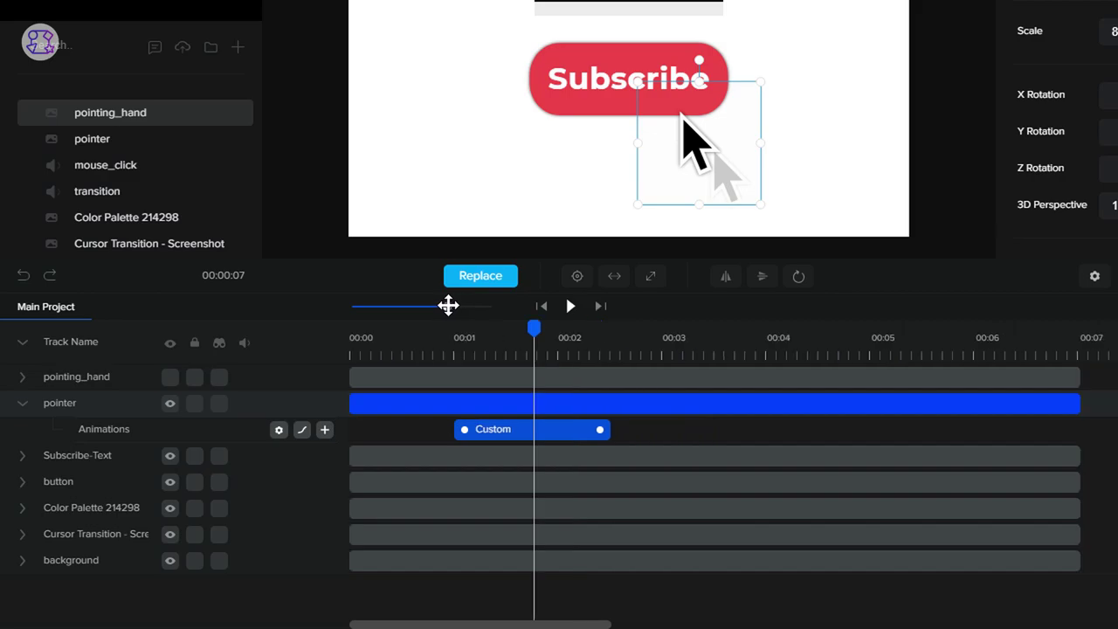
left_click(398, 379)
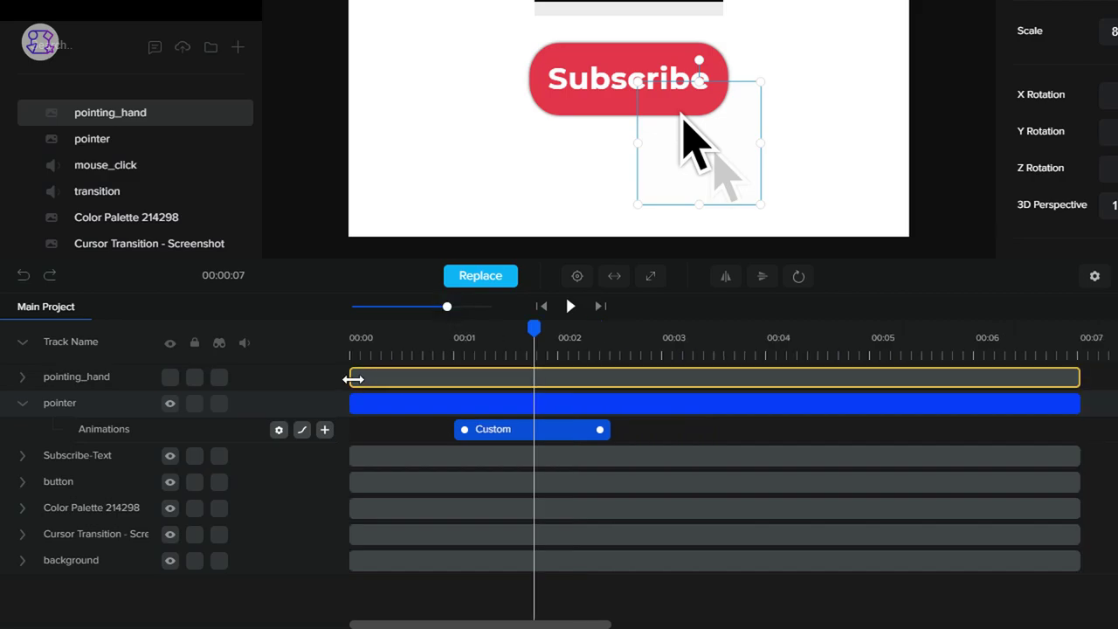
- Trim the pointing_hand clip to start near 00:02 and move the hand onto the button's lower right
left_click_drag(442, 371, 536, 380)
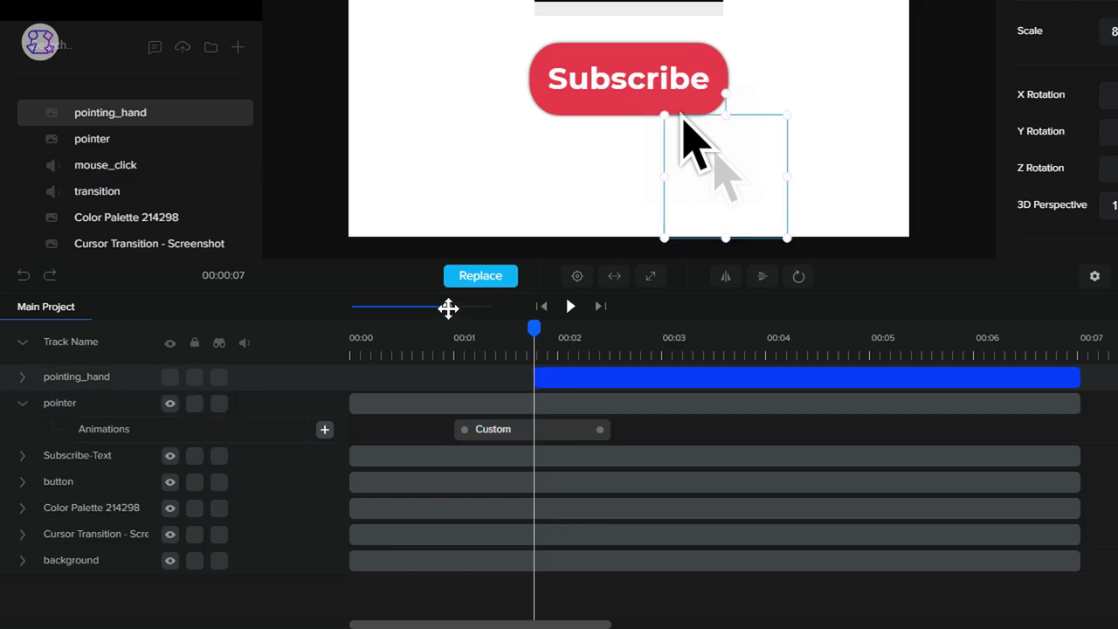
left_click_drag(447, 307, 467, 309)
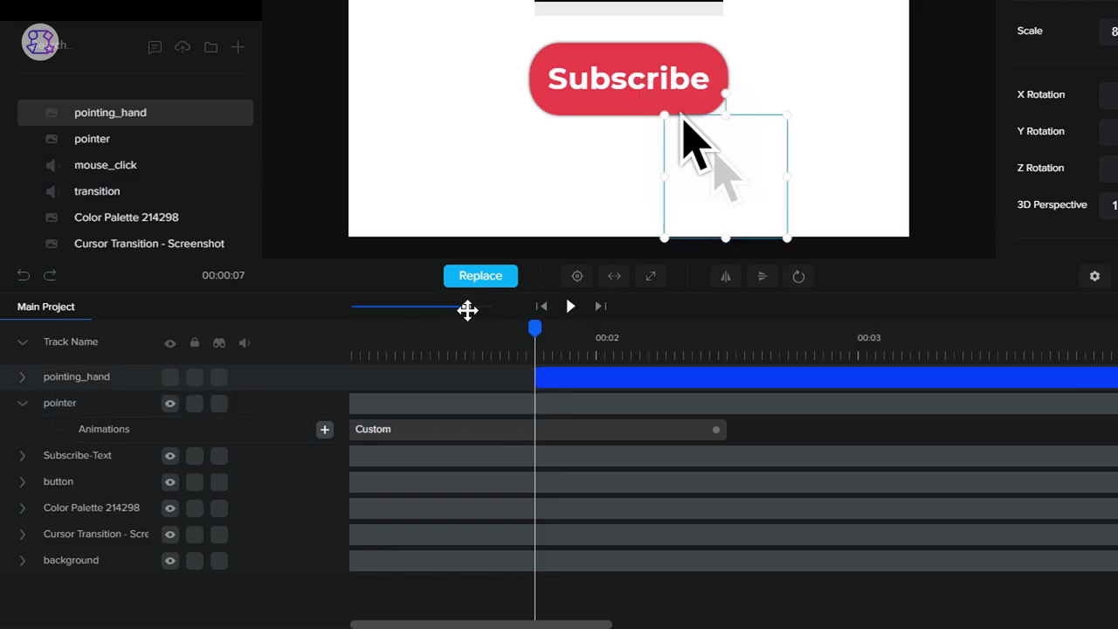
left_click(171, 379)
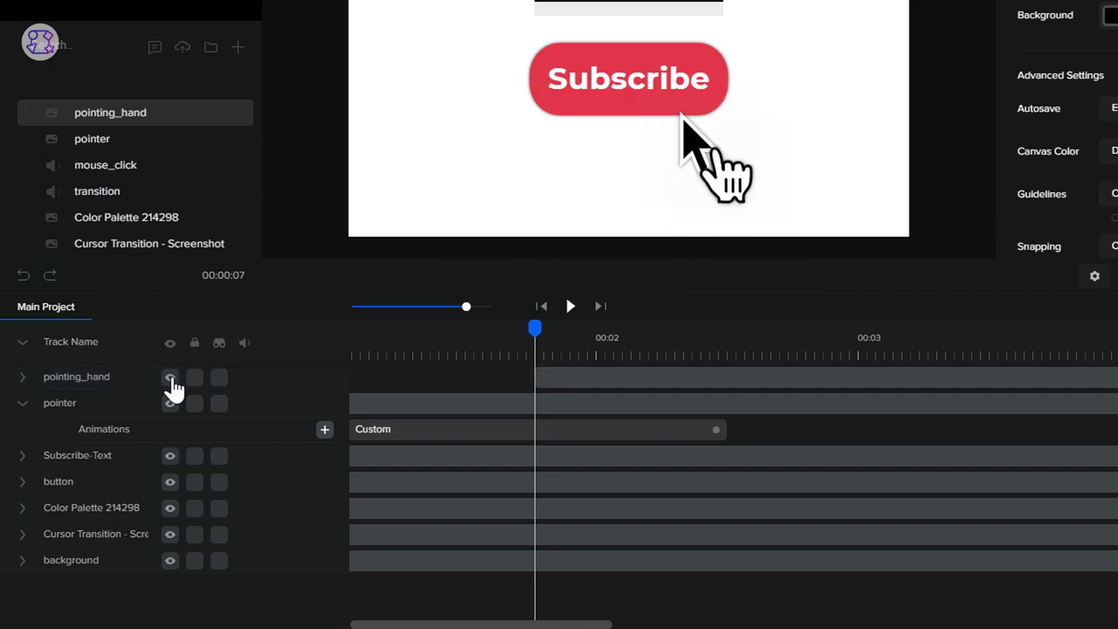
left_click(546, 376)
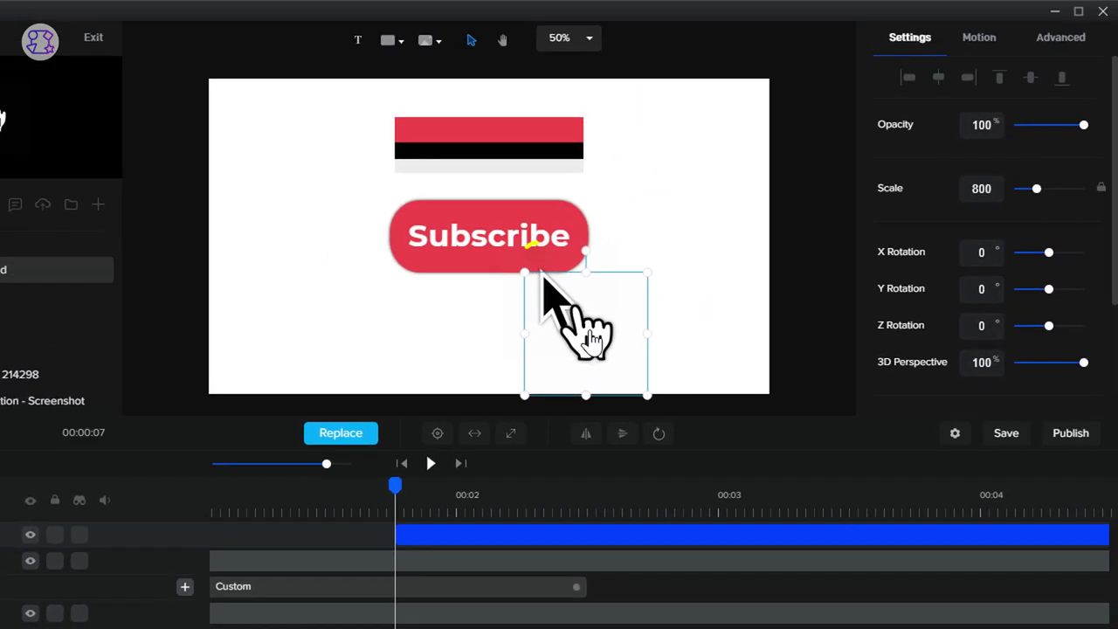
left_click_drag(587, 325, 559, 295)
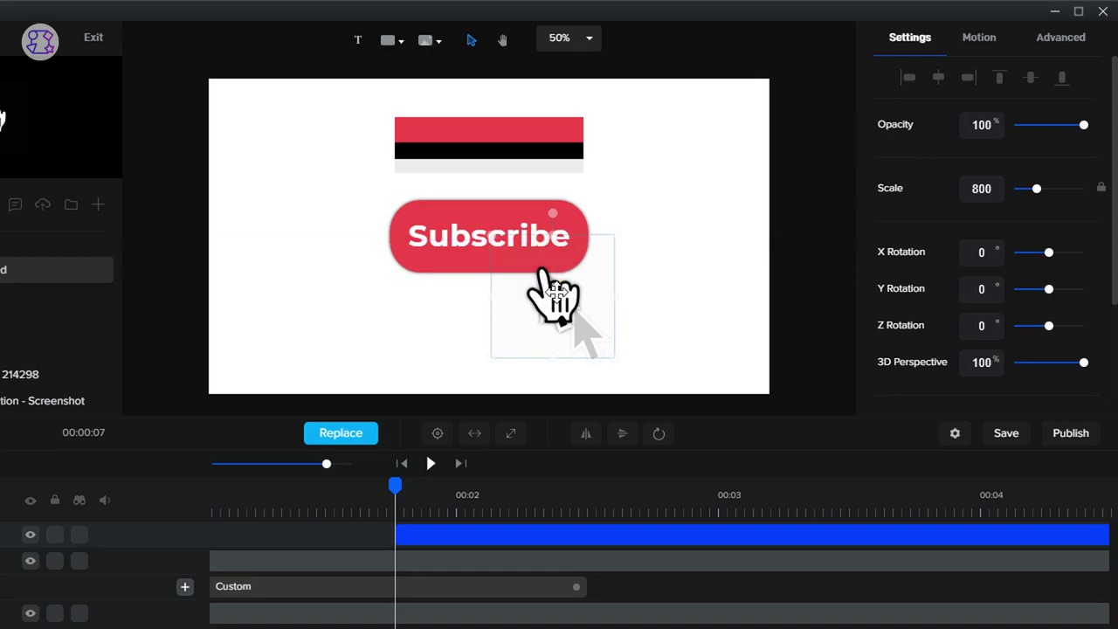
left_click(557, 296)
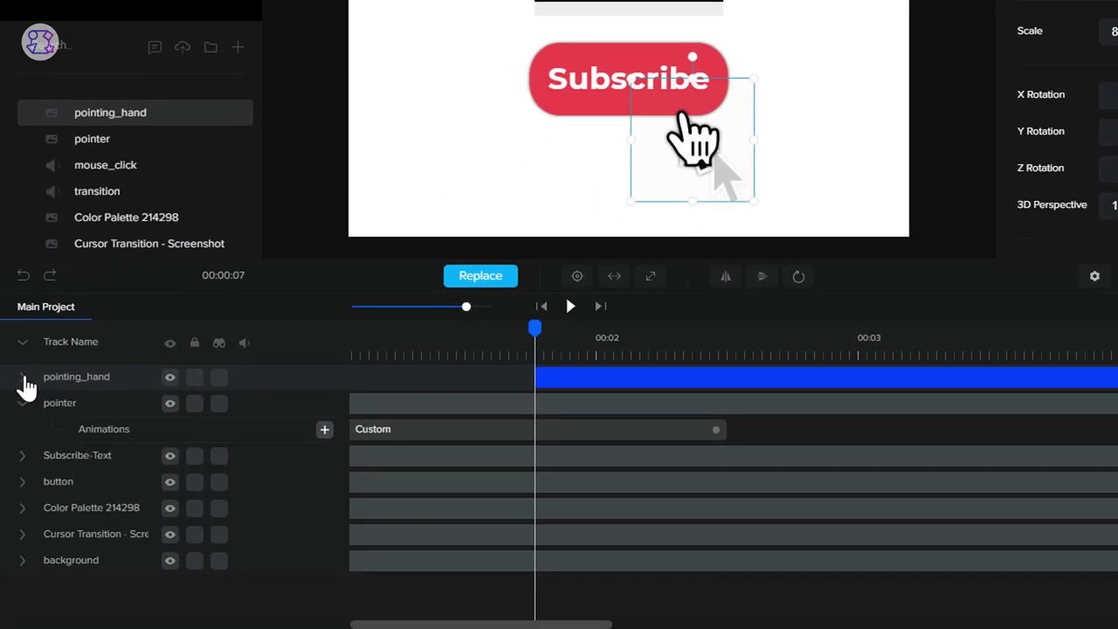
- Give pointing_hand a Custom Position animation with Expo easing and shorten its clip
left_click(22, 377)
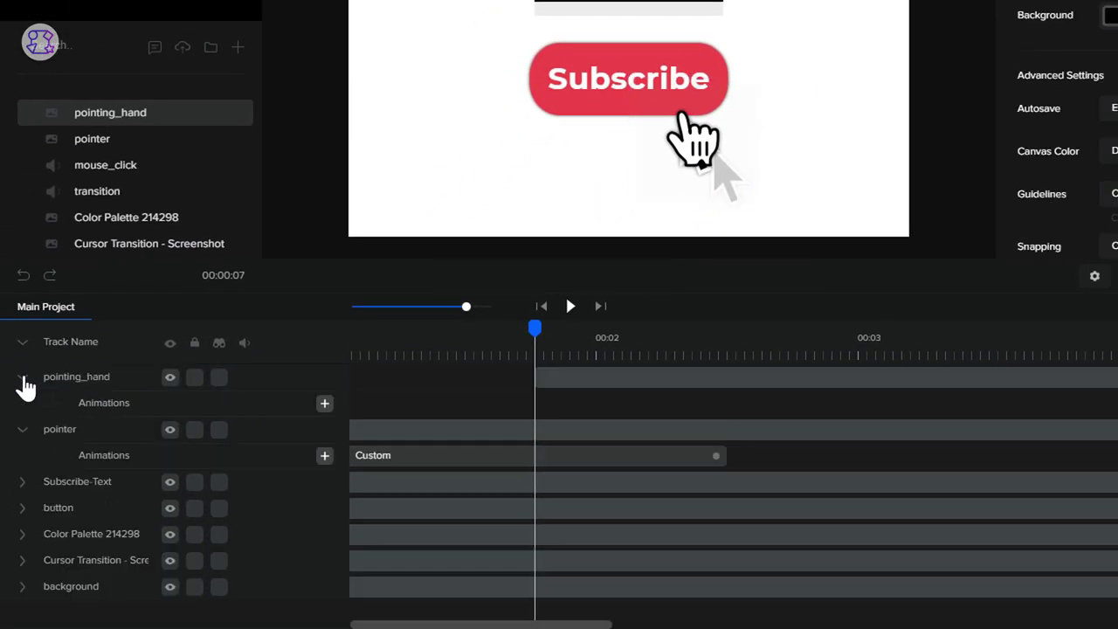
left_click(324, 406)
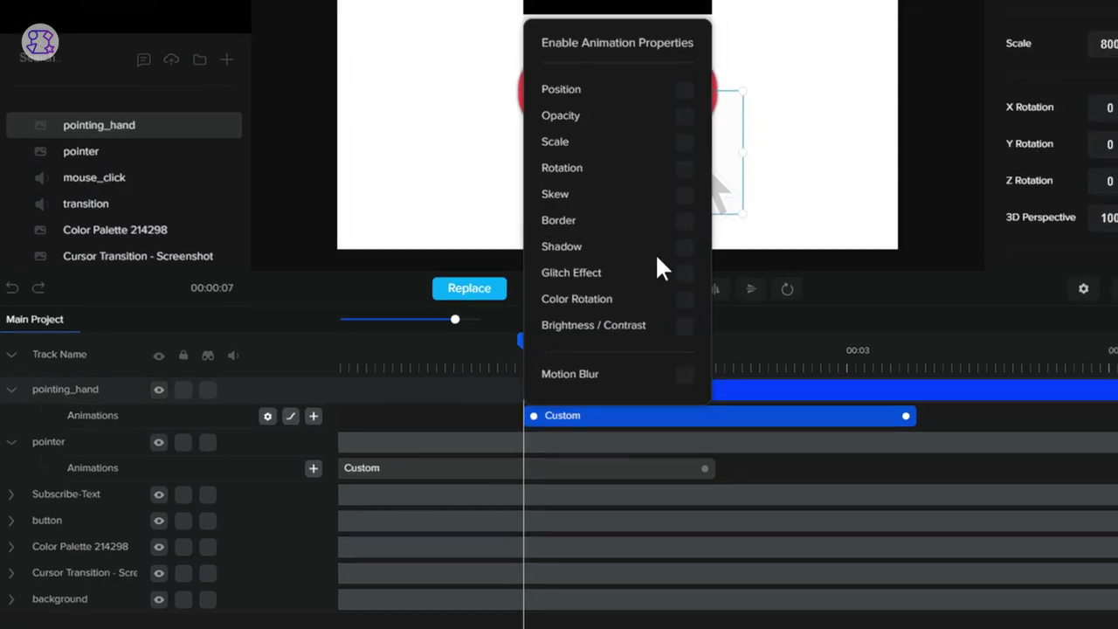
left_click(696, 78)
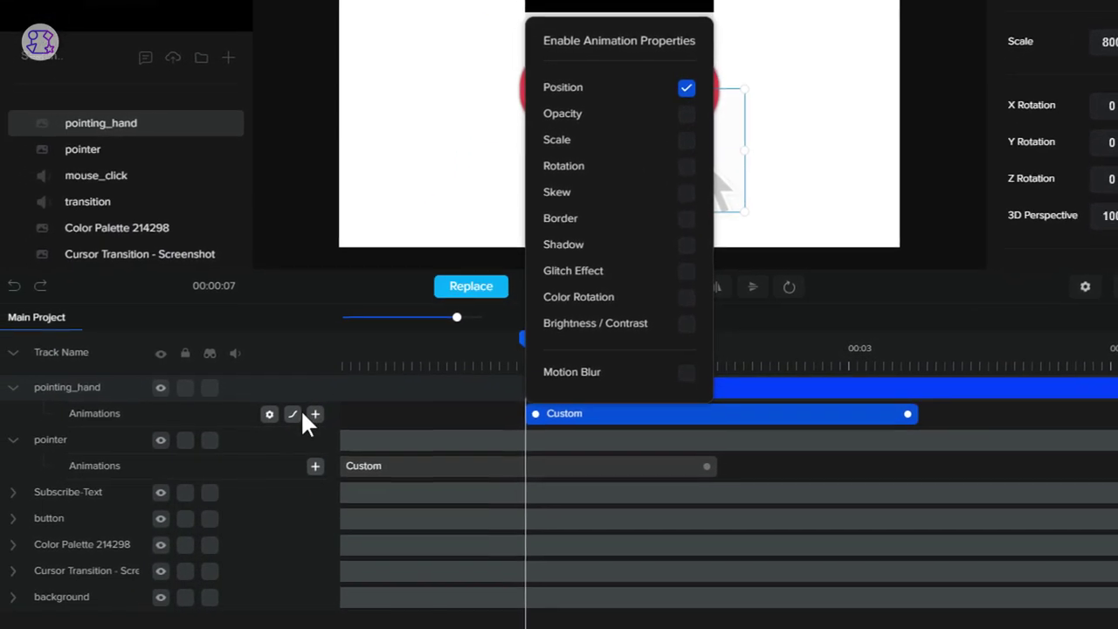
left_click(163, 562)
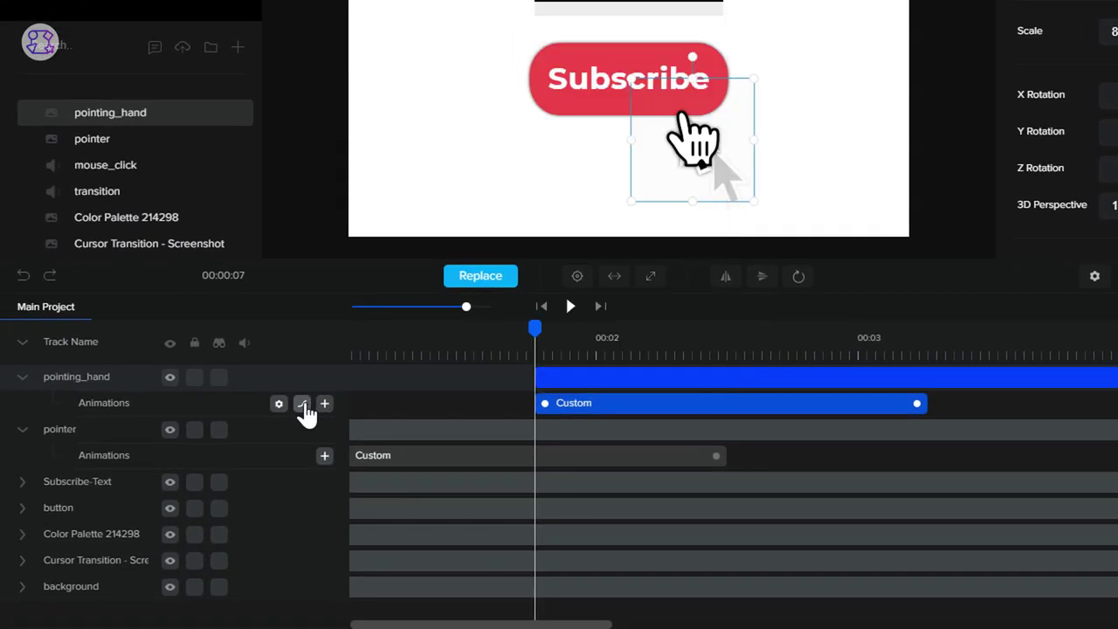
left_click(302, 406)
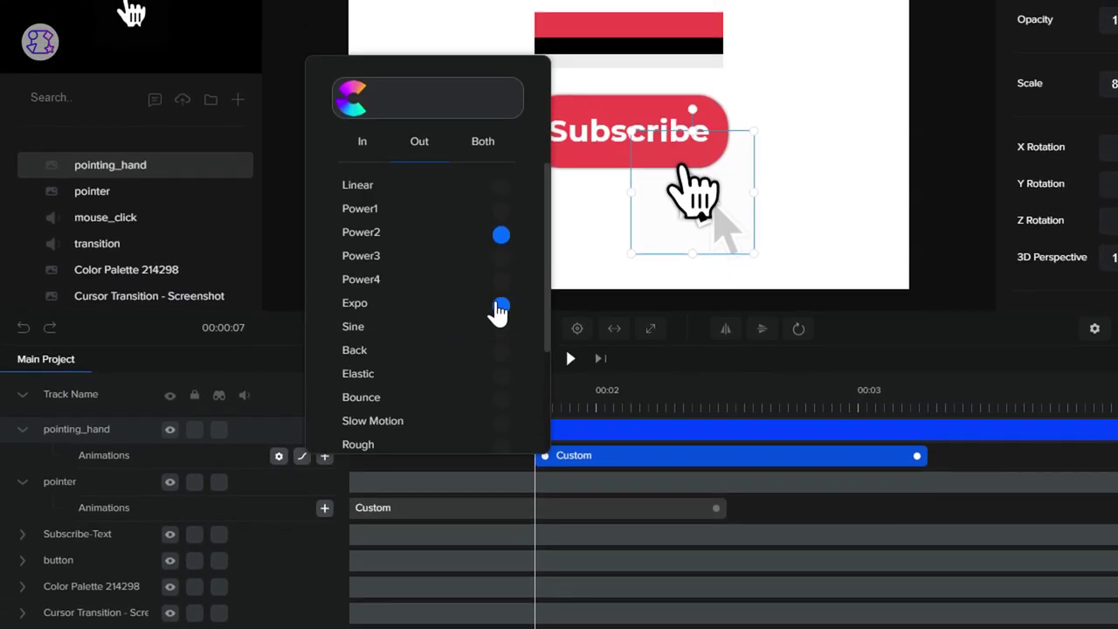
left_click(500, 305)
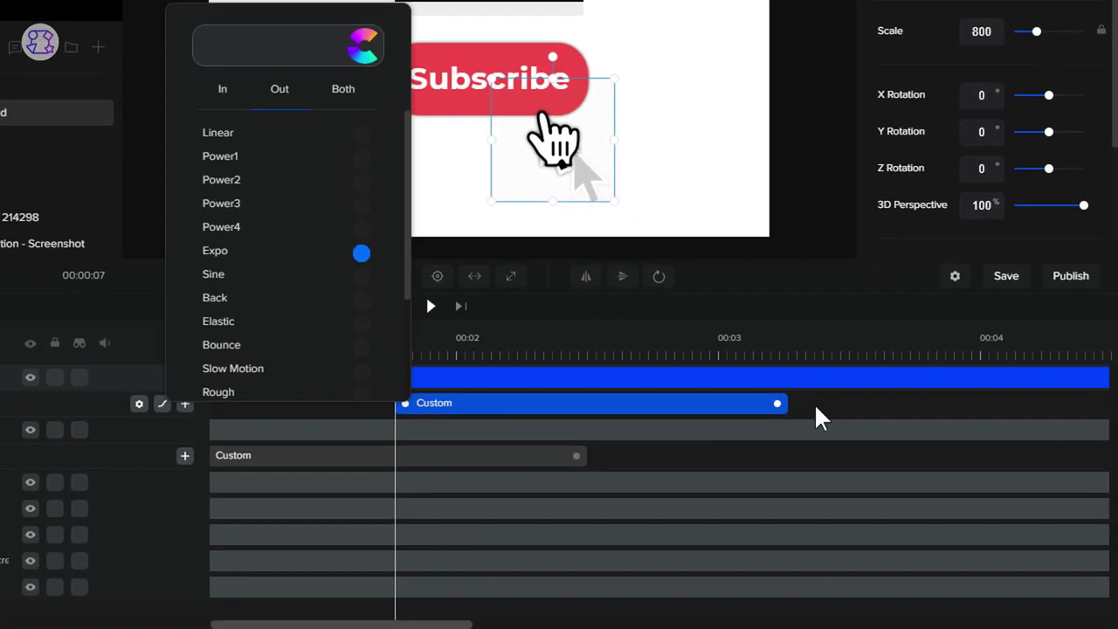
left_click(872, 481)
left_click_drag(776, 405, 577, 405)
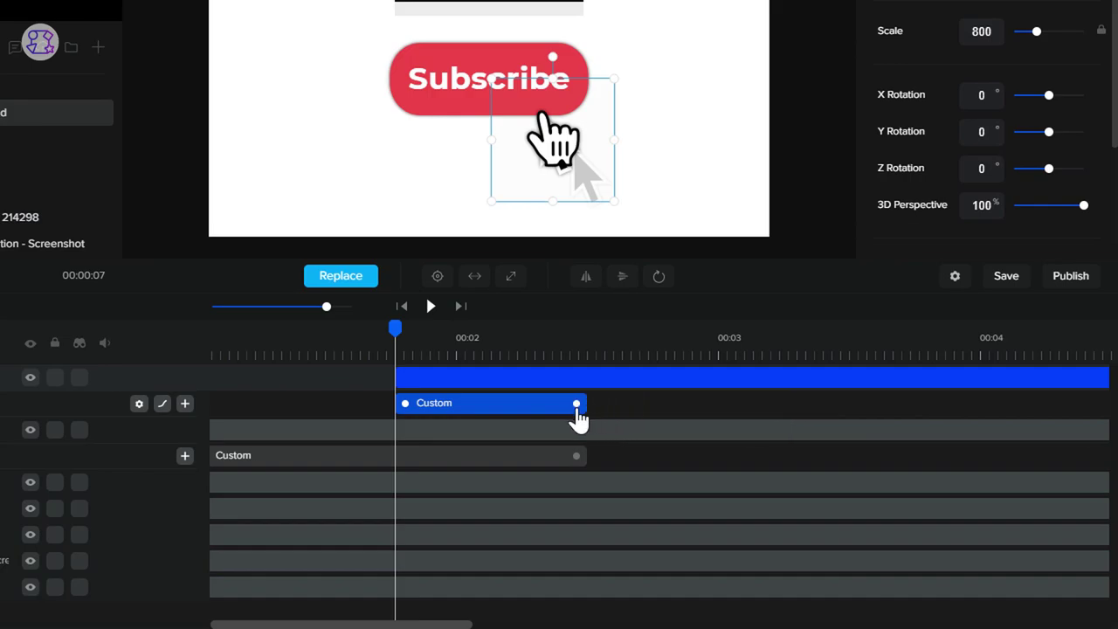
left_click(588, 356)
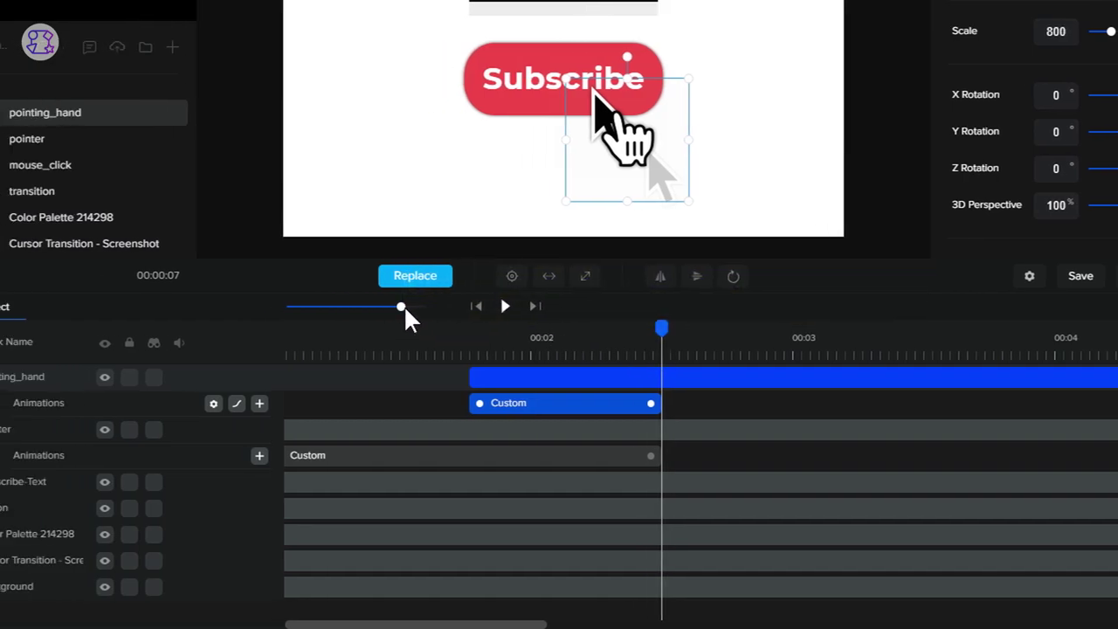
- At the animation's end, move the hand up-left onto the Subscribe text
left_click_drag(468, 306, 457, 306)
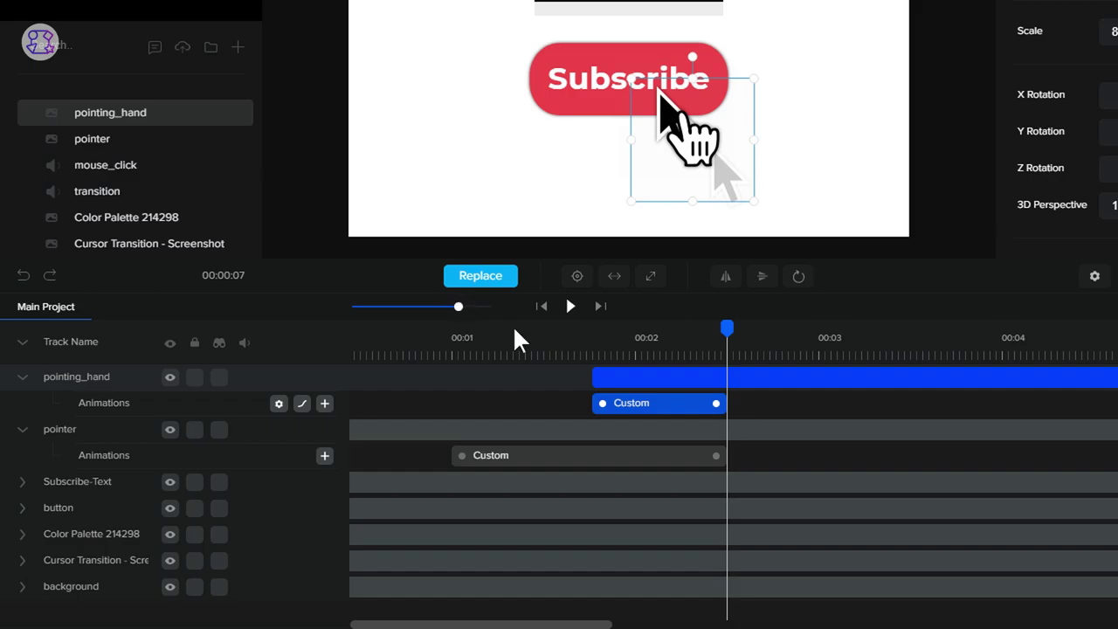
left_click(594, 356)
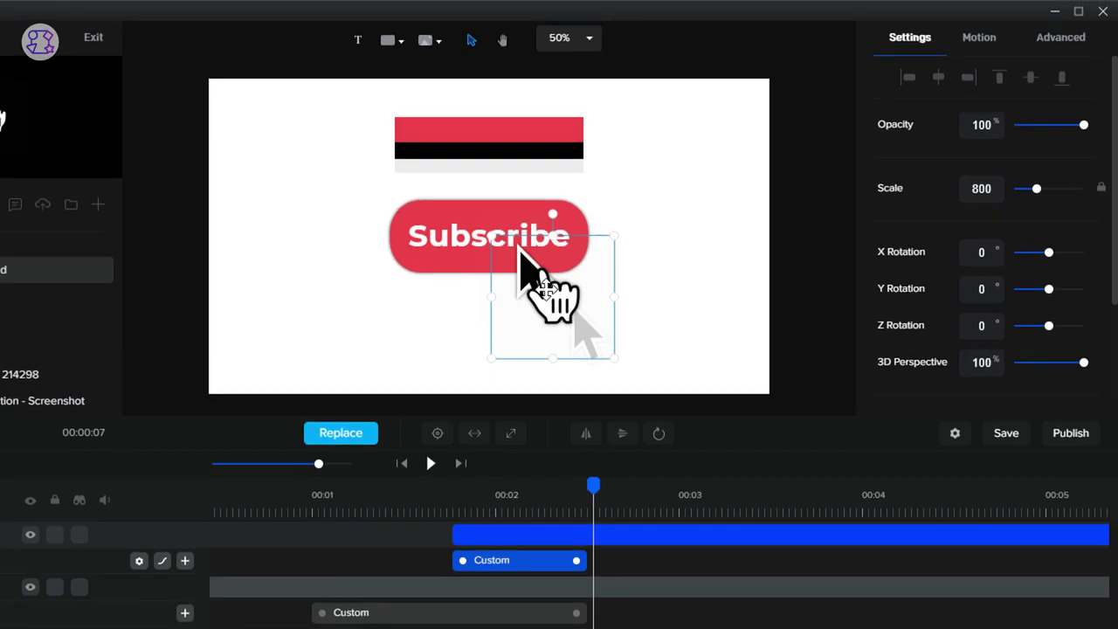
mouse_move(550, 271)
left_mouse_down()
mouse_move(525, 253)
mouse_move(534, 274)
left_mouse_up()
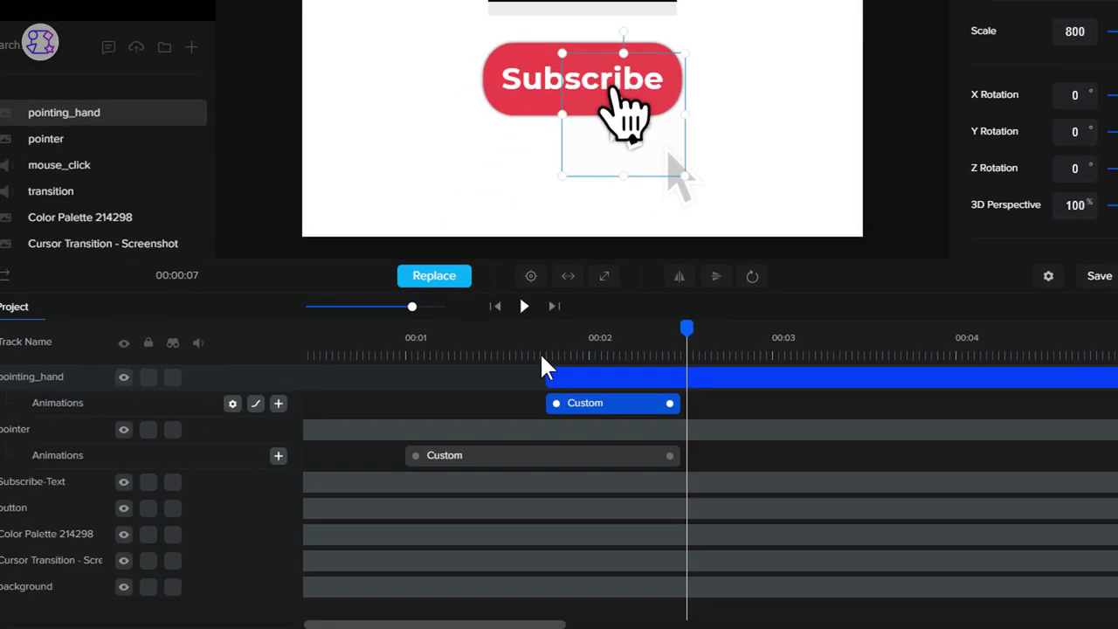
- Check the hand's motion, then trim the arrow pointer clip to end where the hand begins
left_click(540, 352)
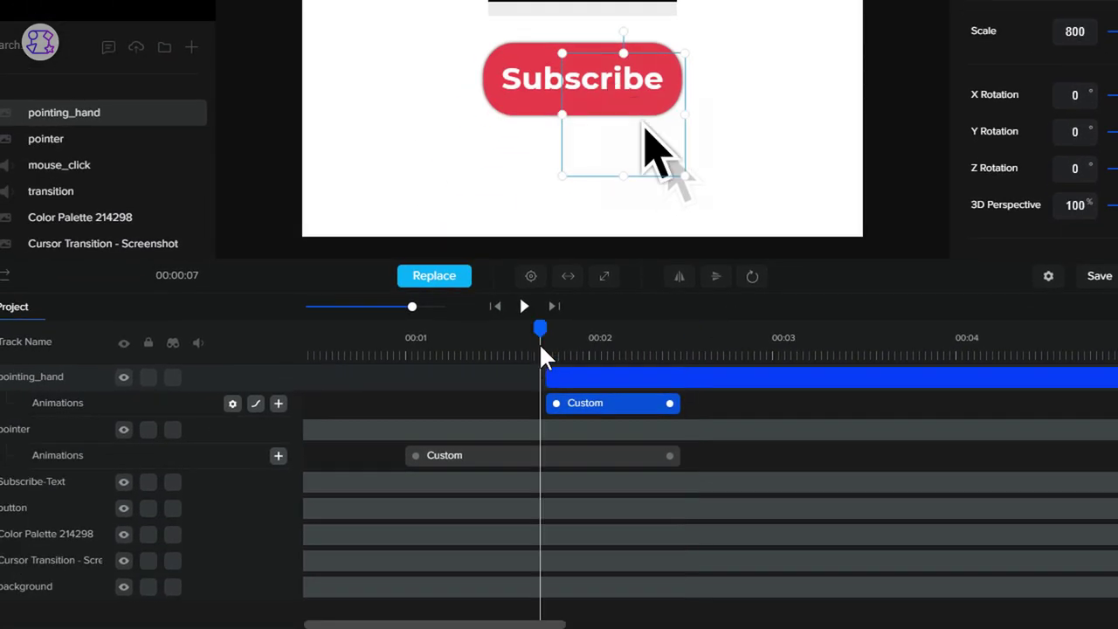
left_click_drag(580, 334, 713, 340)
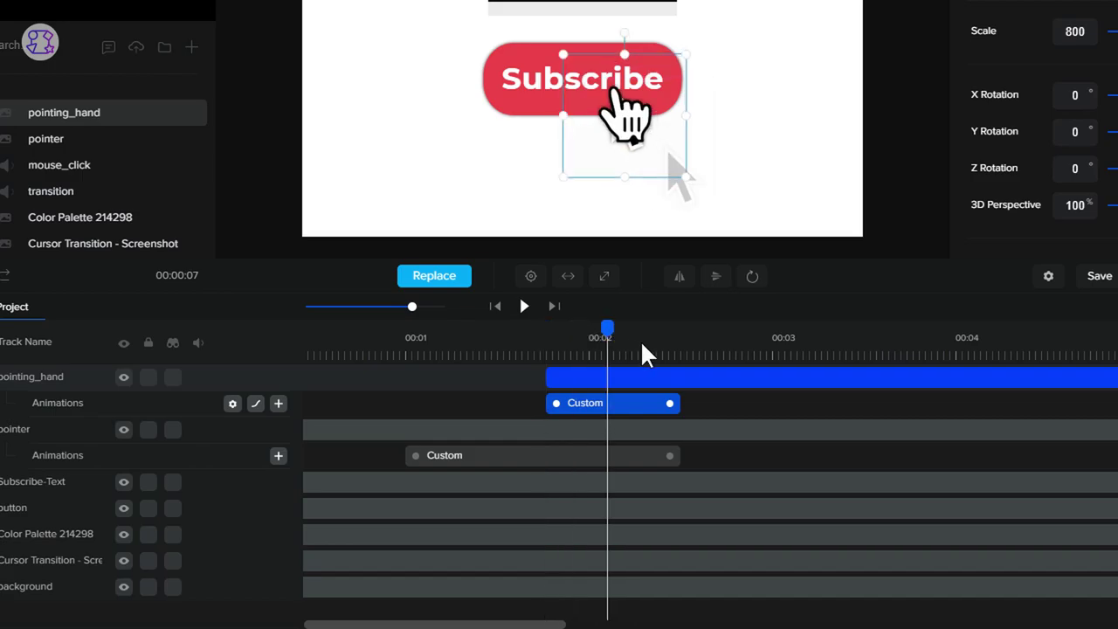
left_click(714, 342)
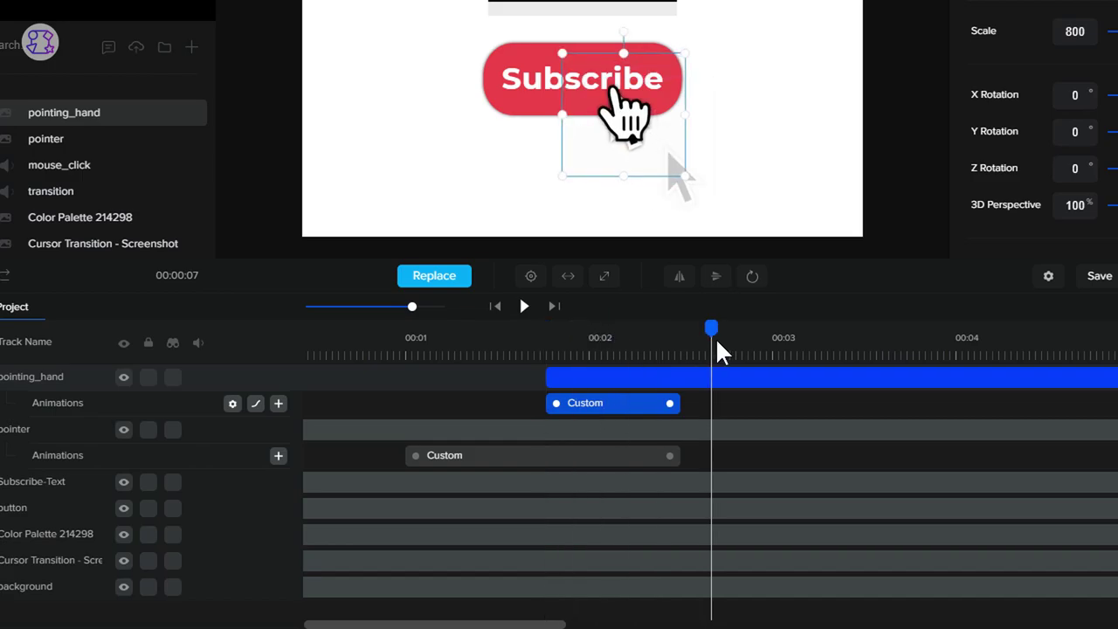
mouse_move(715, 337)
left_mouse_down()
mouse_move(527, 344)
mouse_move(547, 356)
left_mouse_up()
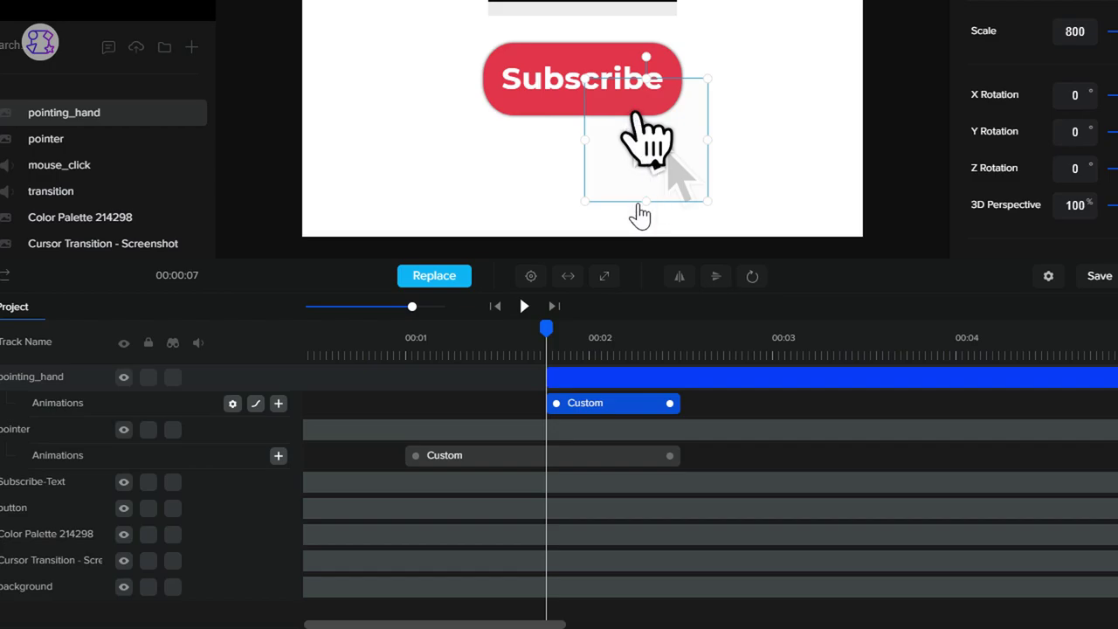
left_click_drag(444, 308, 450, 306)
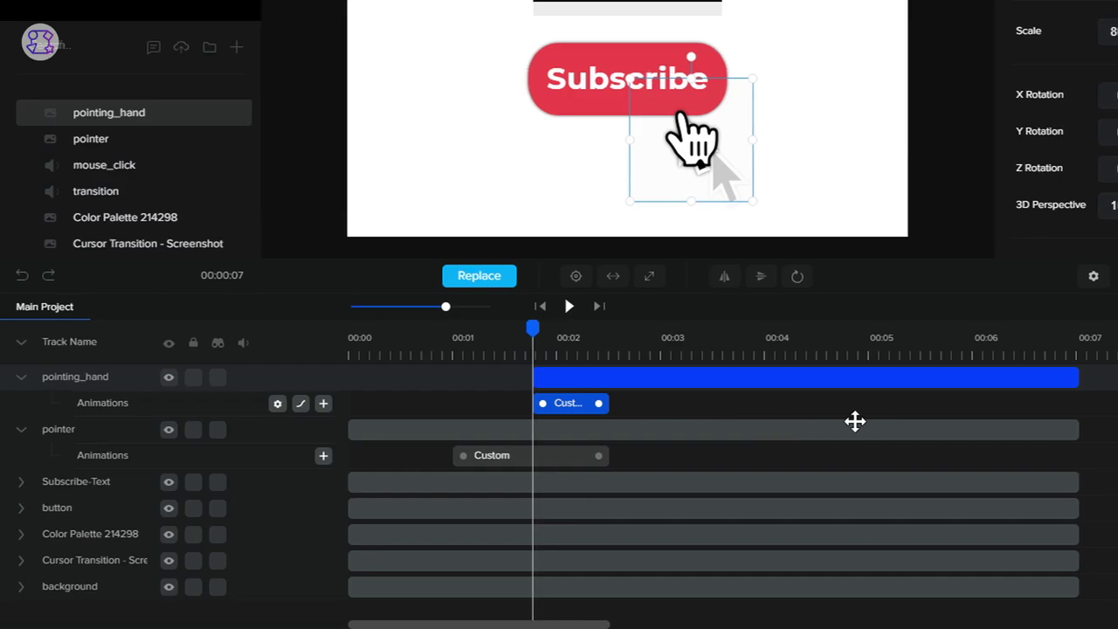
left_click_drag(940, 430, 400, 432)
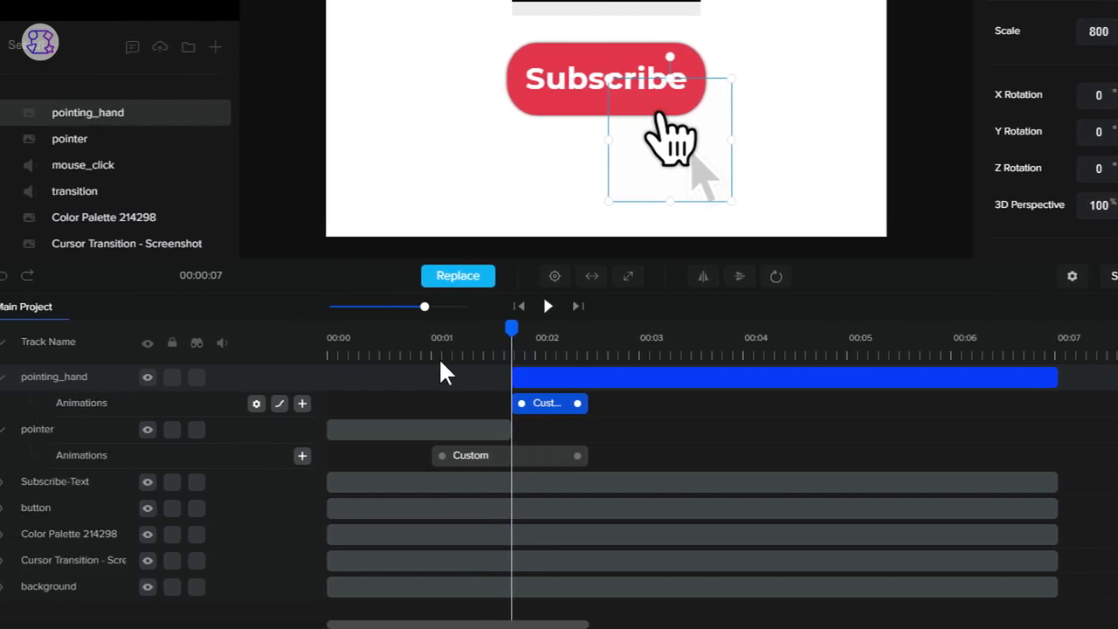
left_click(443, 356)
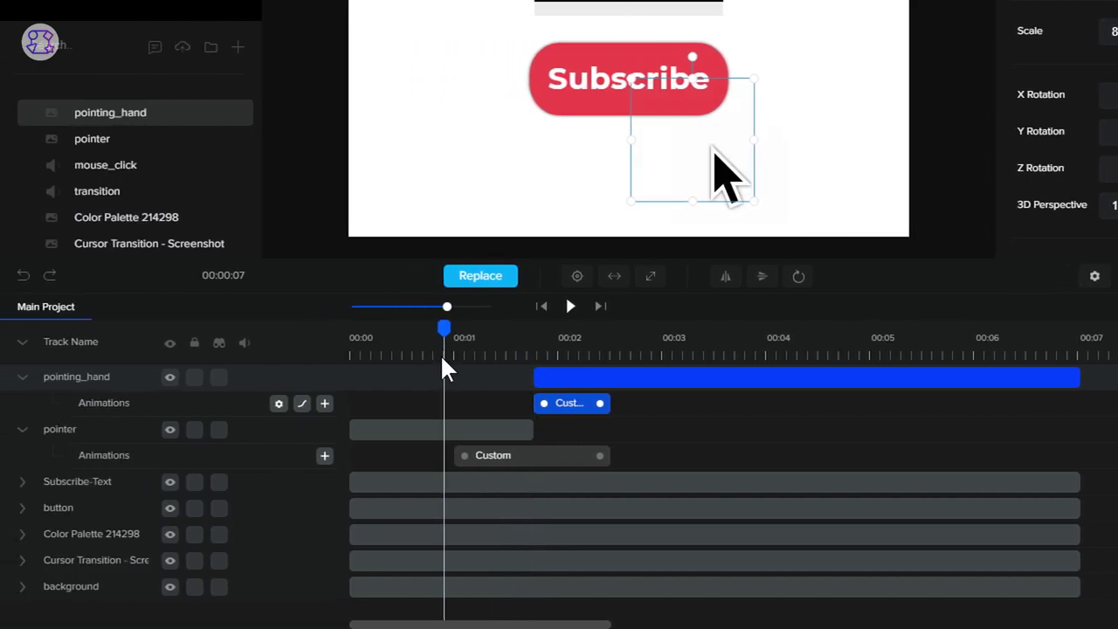
left_click(570, 307)
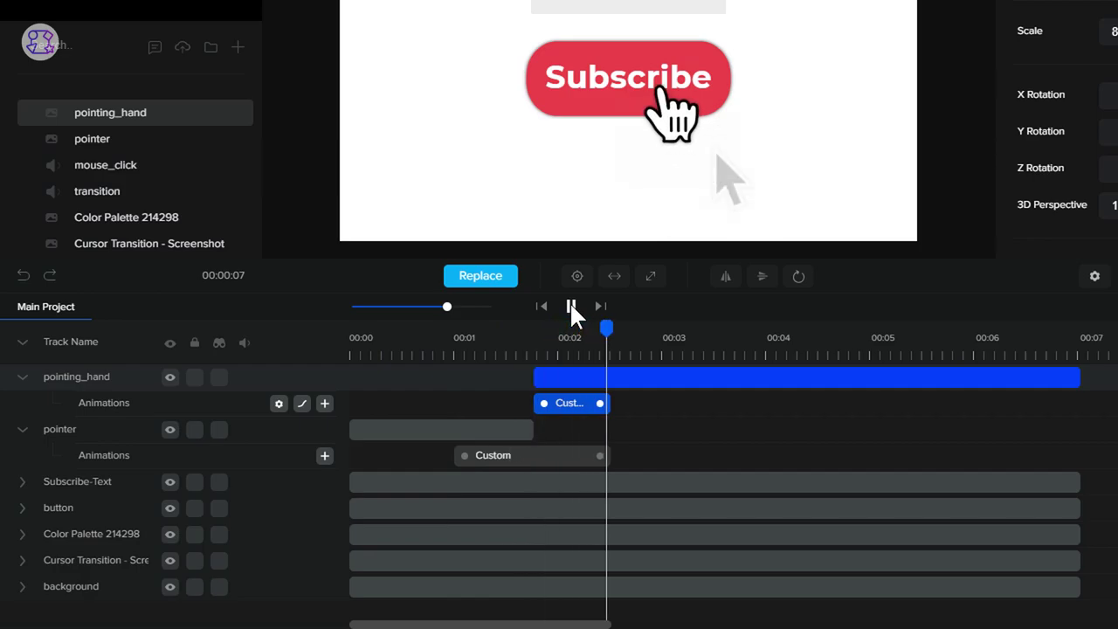
left_click(570, 307)
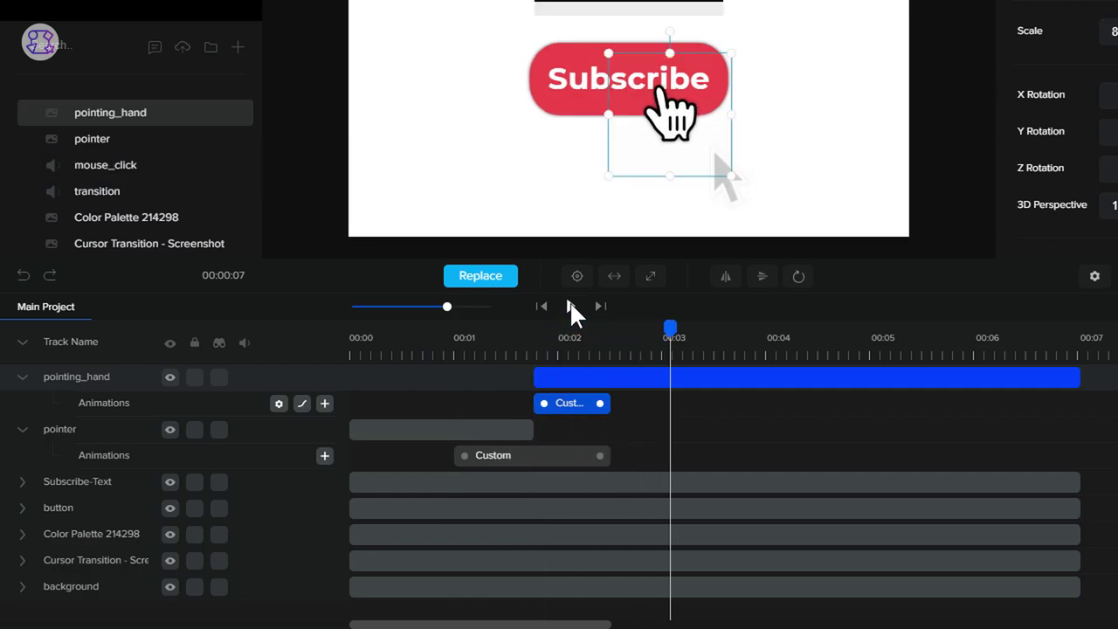
left_click_drag(450, 307, 457, 308)
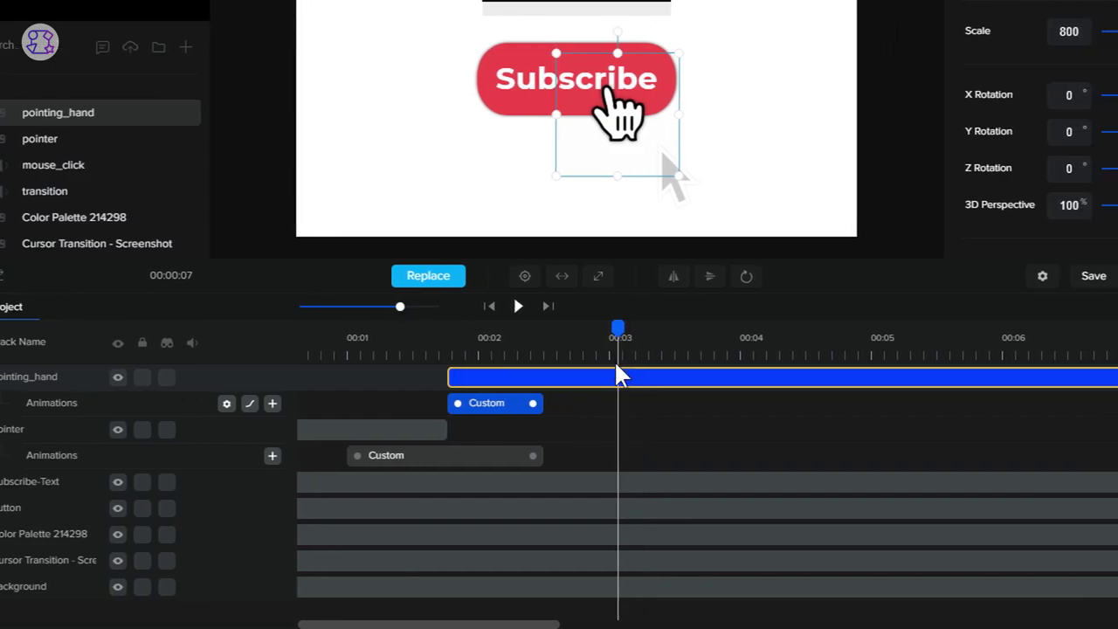
left_click(569, 356)
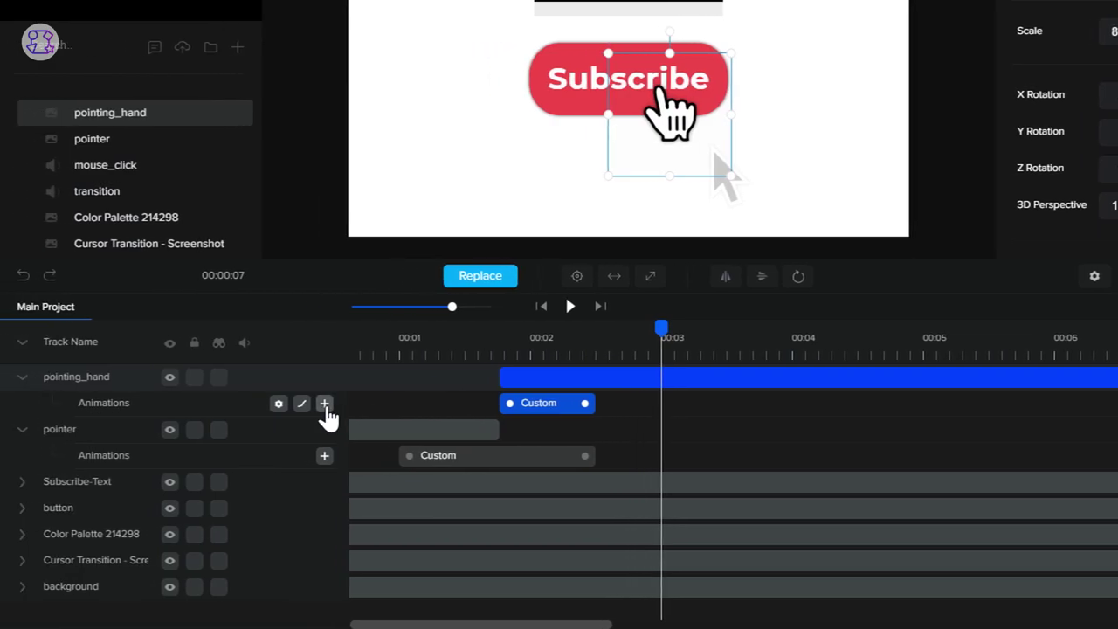
- Add a second Custom animation to pointing_hand affecting Scale, eased in and out
left_click(324, 403)
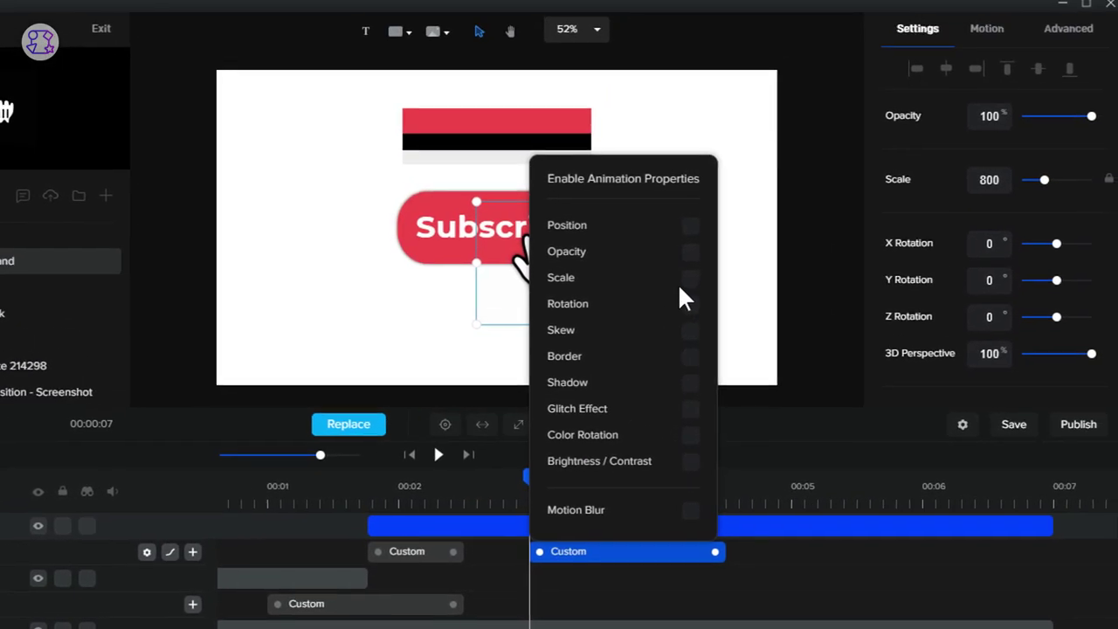
left_click(683, 289)
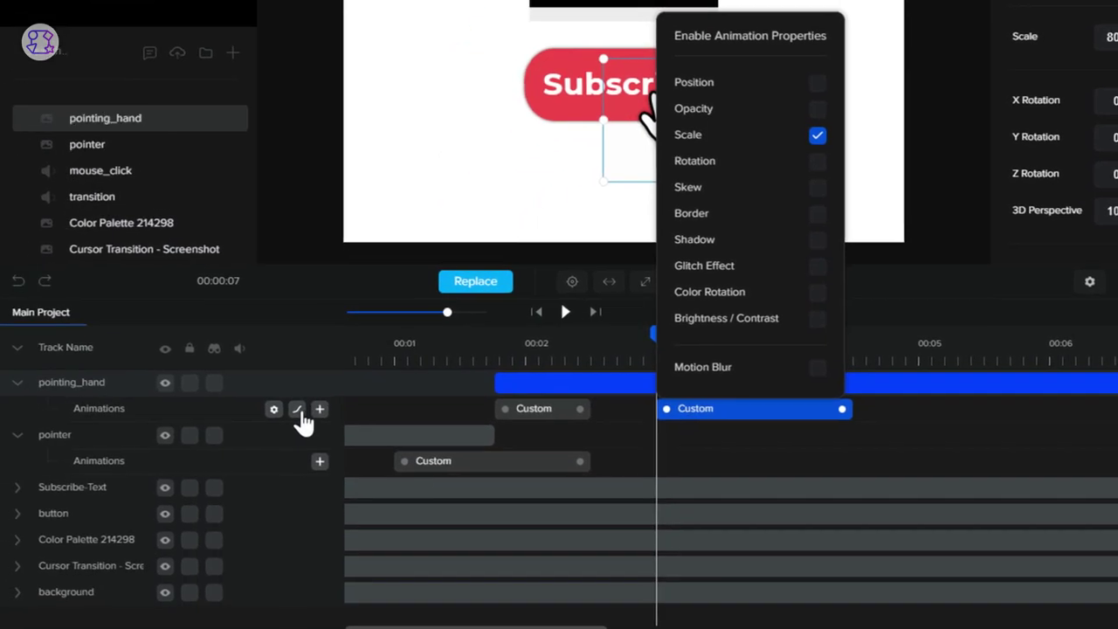
left_click(162, 561)
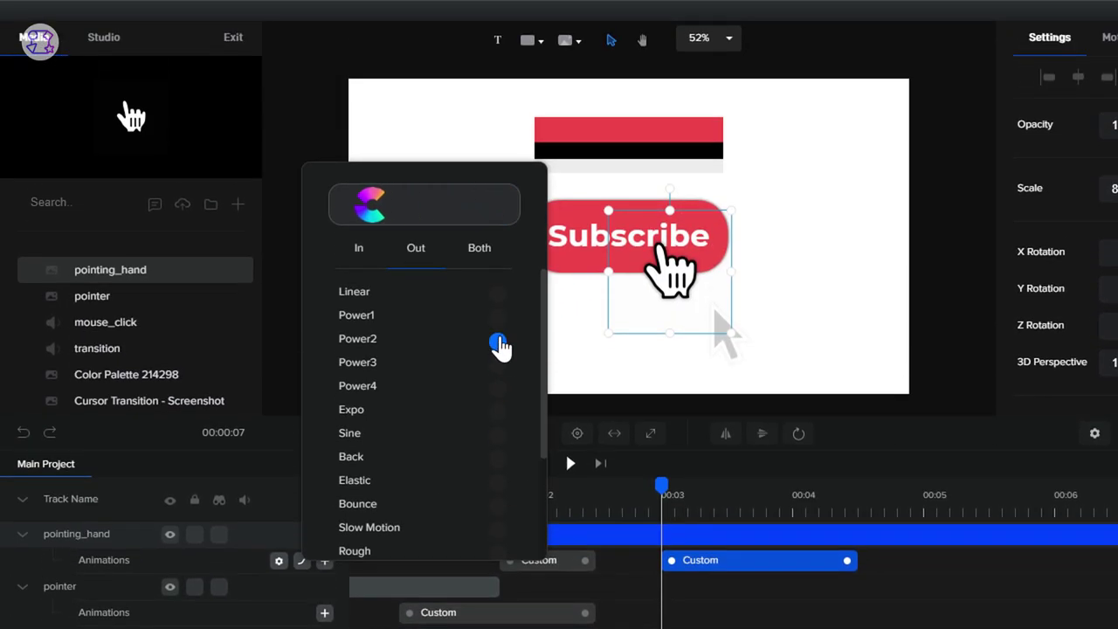
left_click(480, 253)
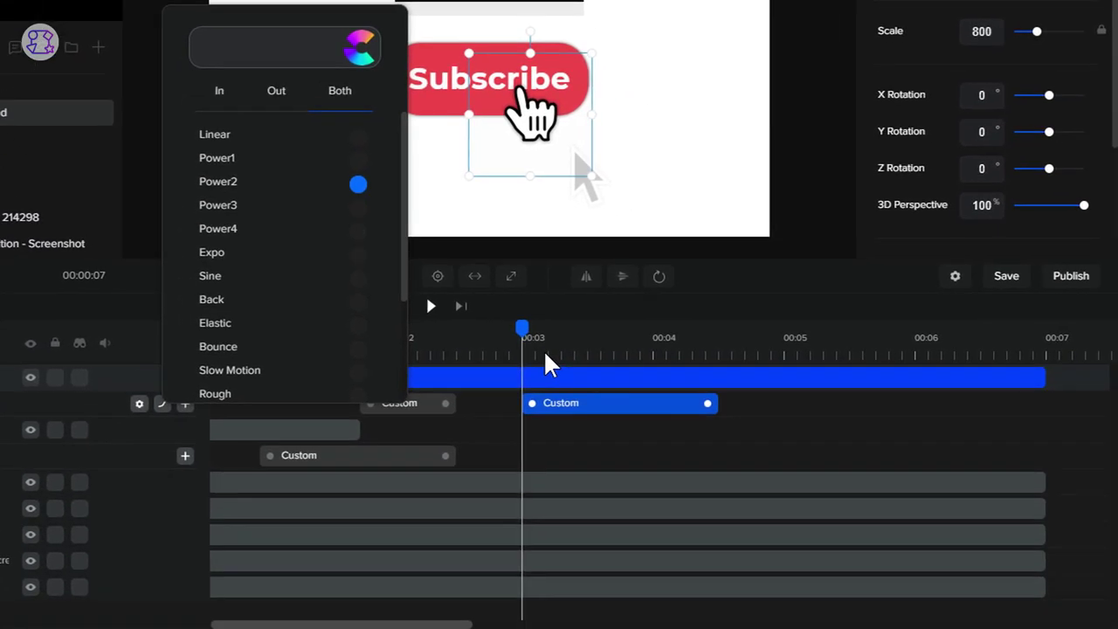
left_click(543, 353)
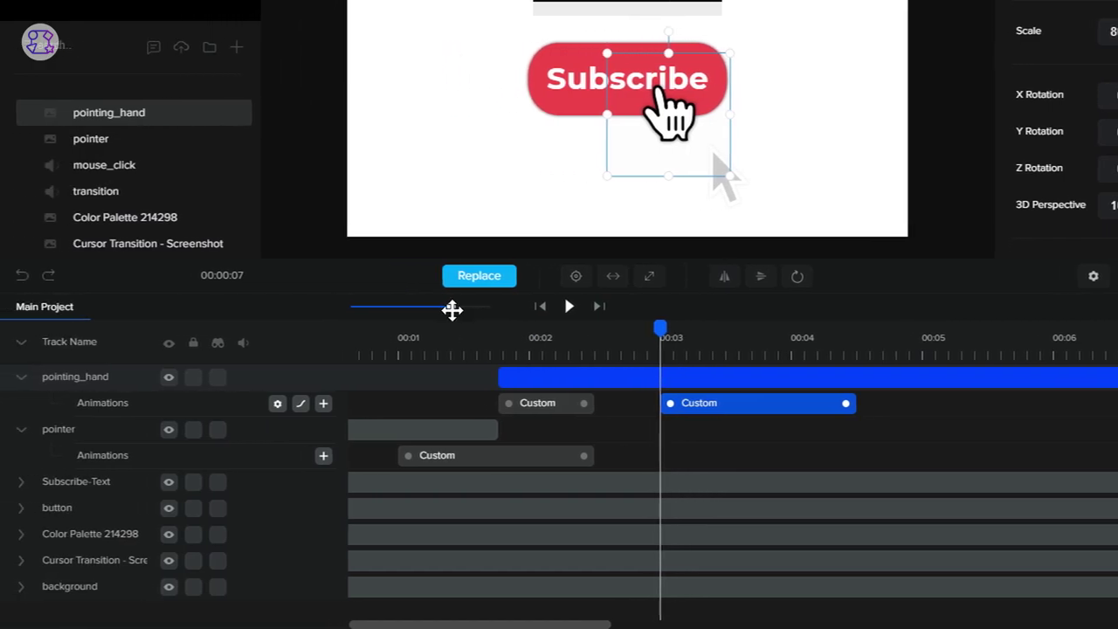
- Shorten the scale clip to end just after 00:03 and set the hand's scale to 750
mouse_move(455, 306)
left_mouse_down()
mouse_move(486, 306)
mouse_move(472, 311)
left_mouse_up()
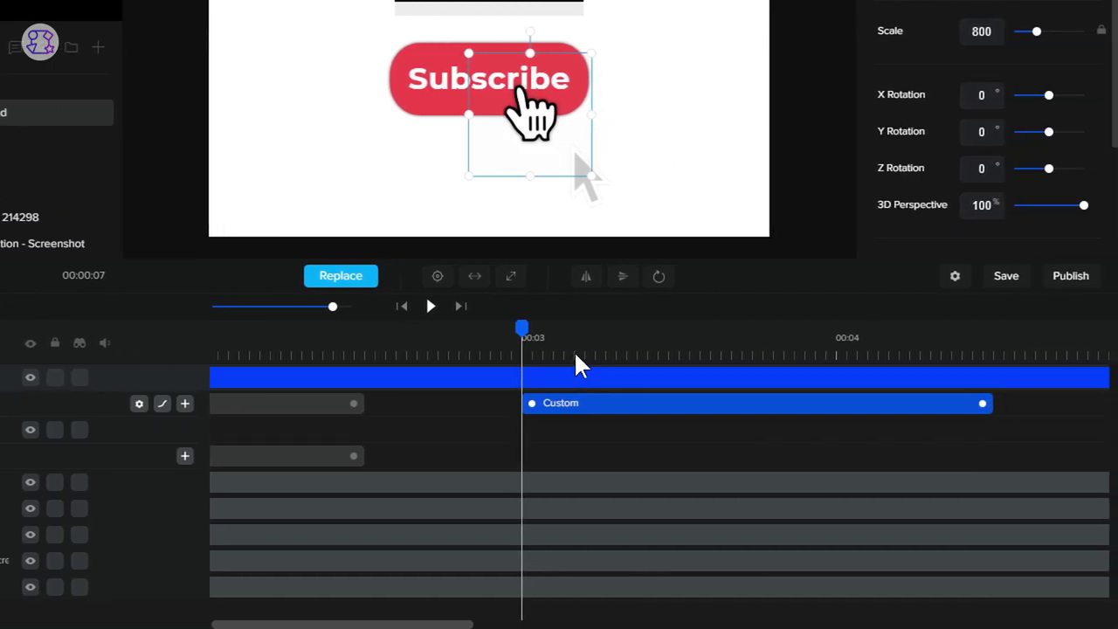
left_click(575, 356)
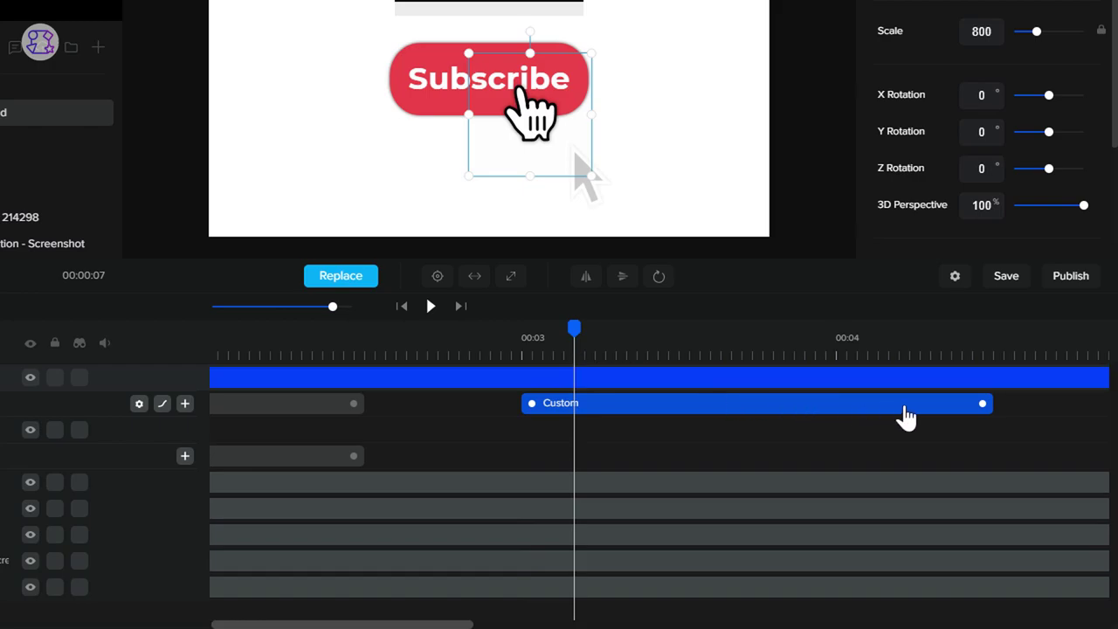
left_click_drag(985, 402, 575, 412)
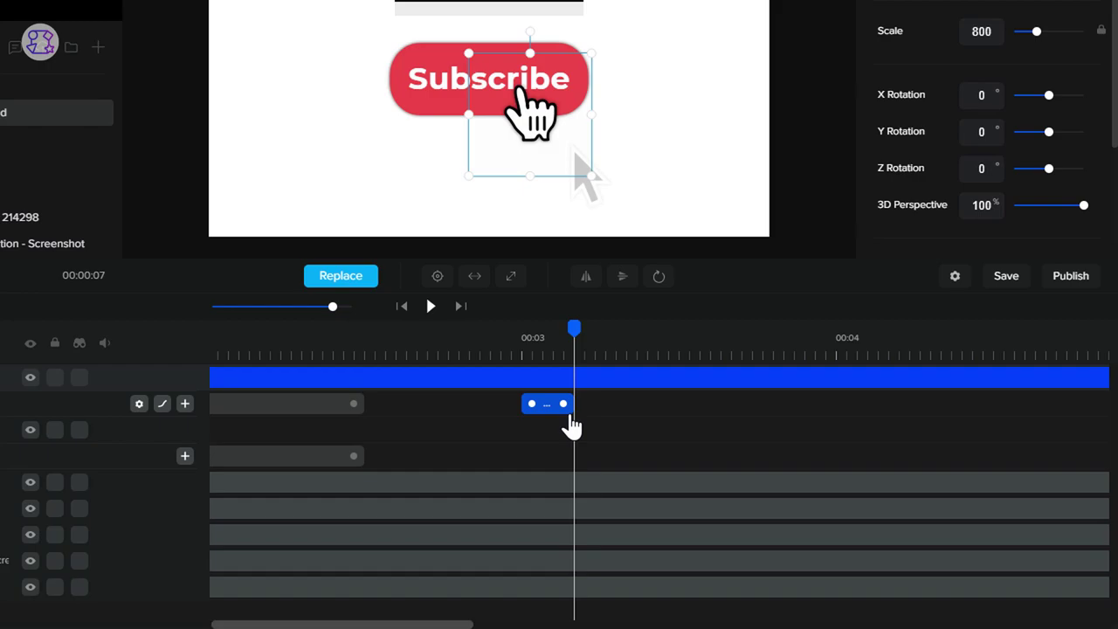
left_click(558, 406)
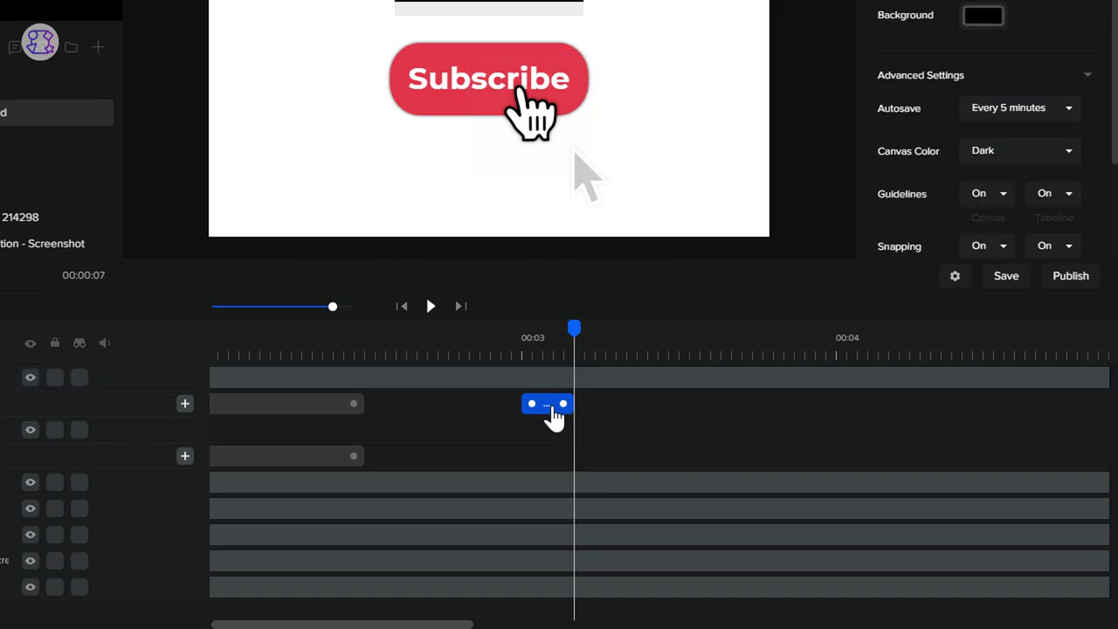
left_click(586, 354)
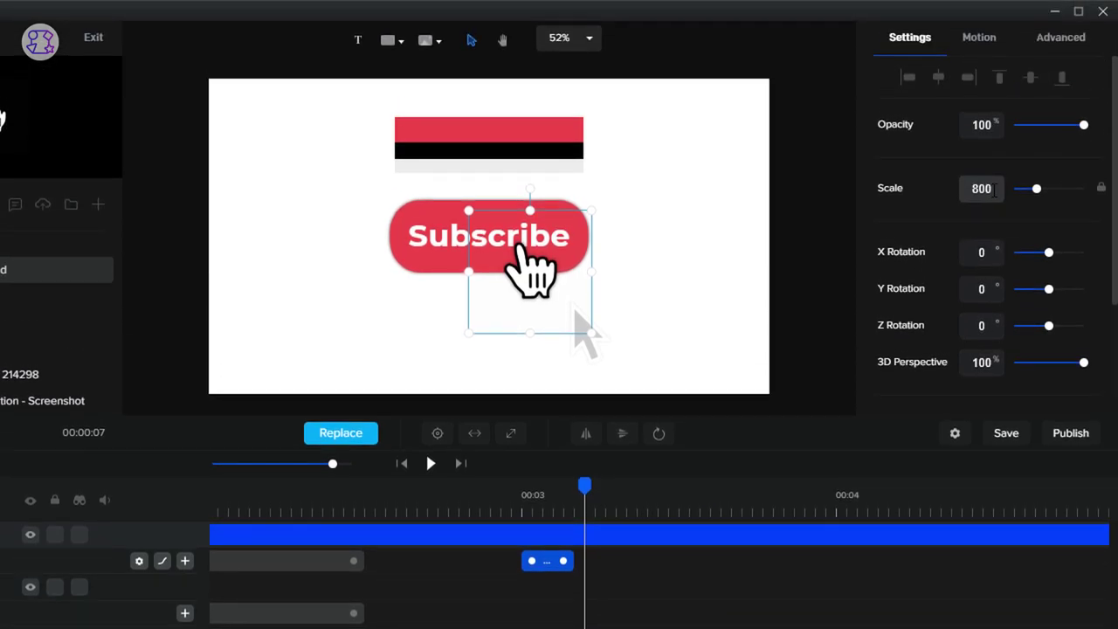
left_click_drag(994, 191, 972, 194)
type("75")
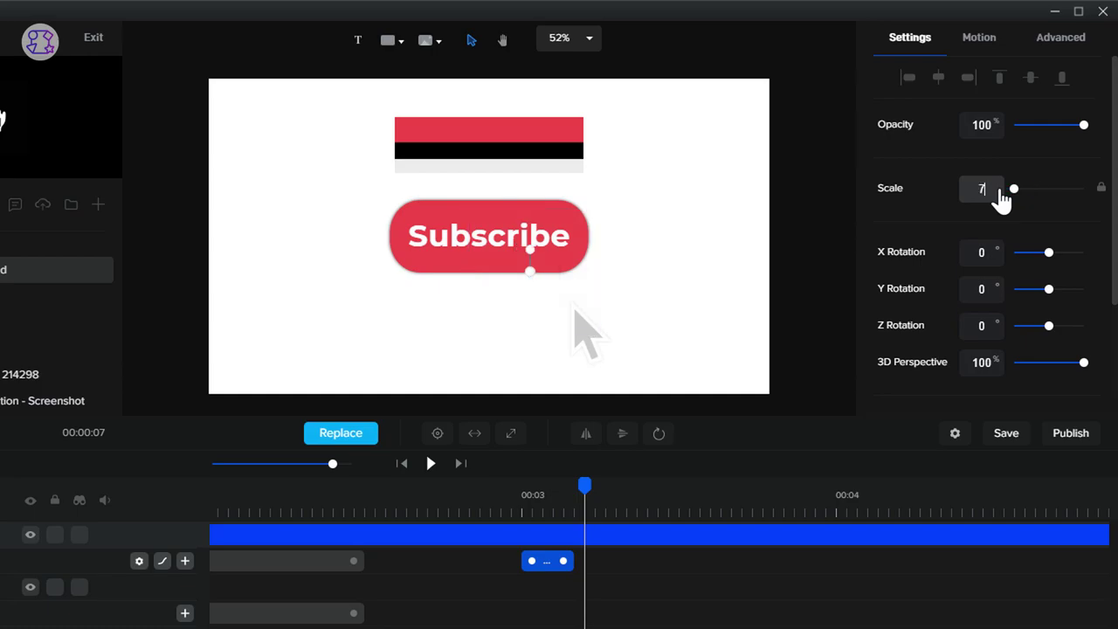
type("0")
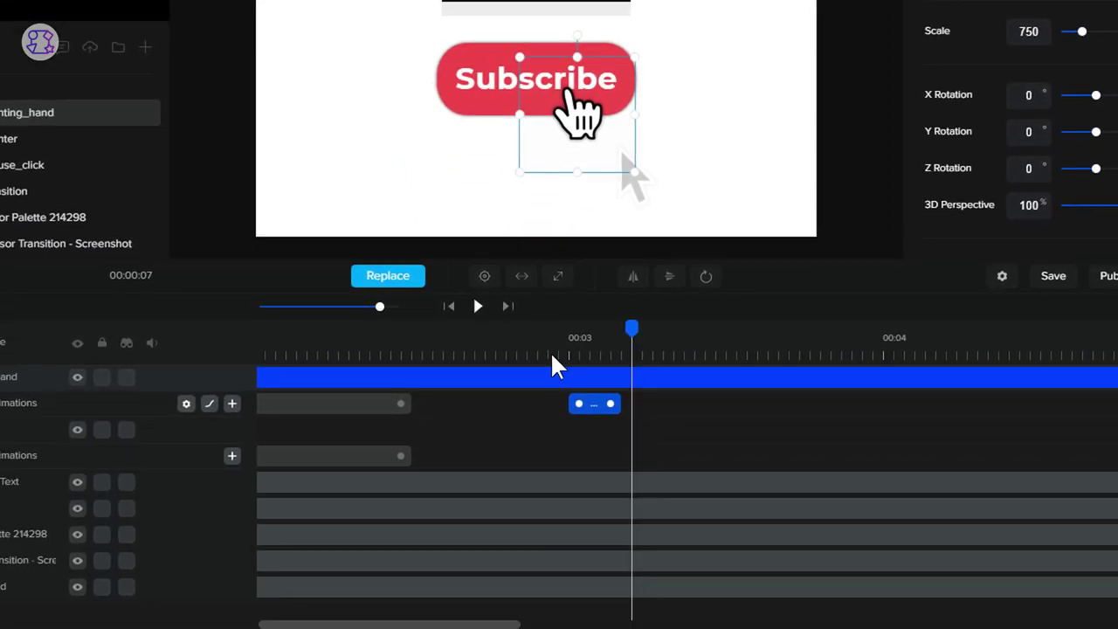
- Add a Duplicate Reverse copy of the hand's scale clip and preview the bounce from 00:03
left_click(550, 354)
left_click_drag(560, 330, 665, 332)
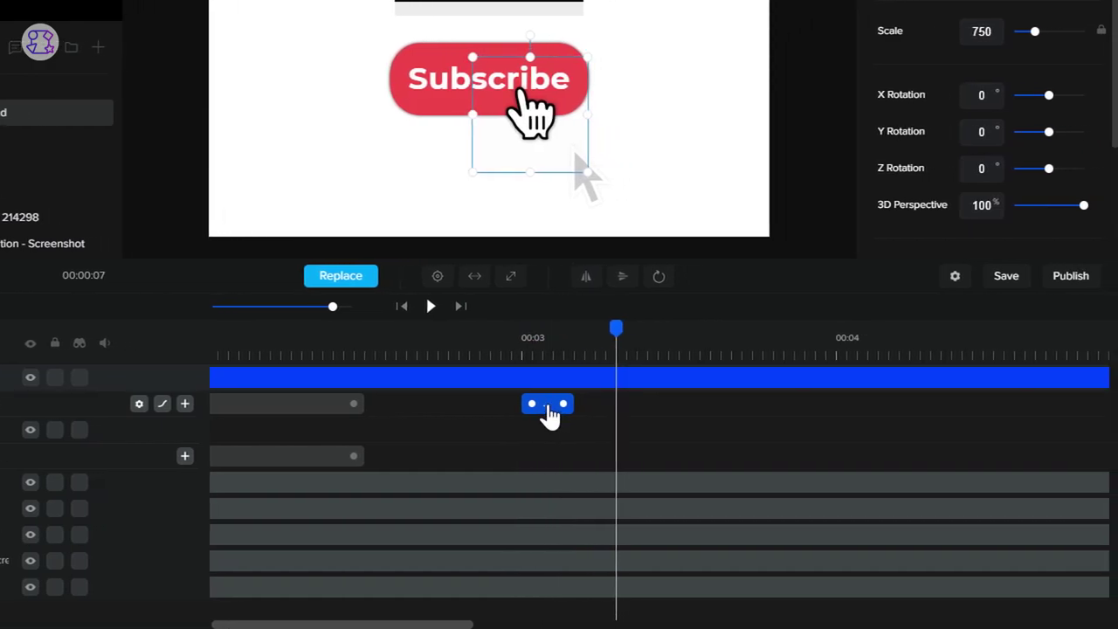
right_click(557, 404)
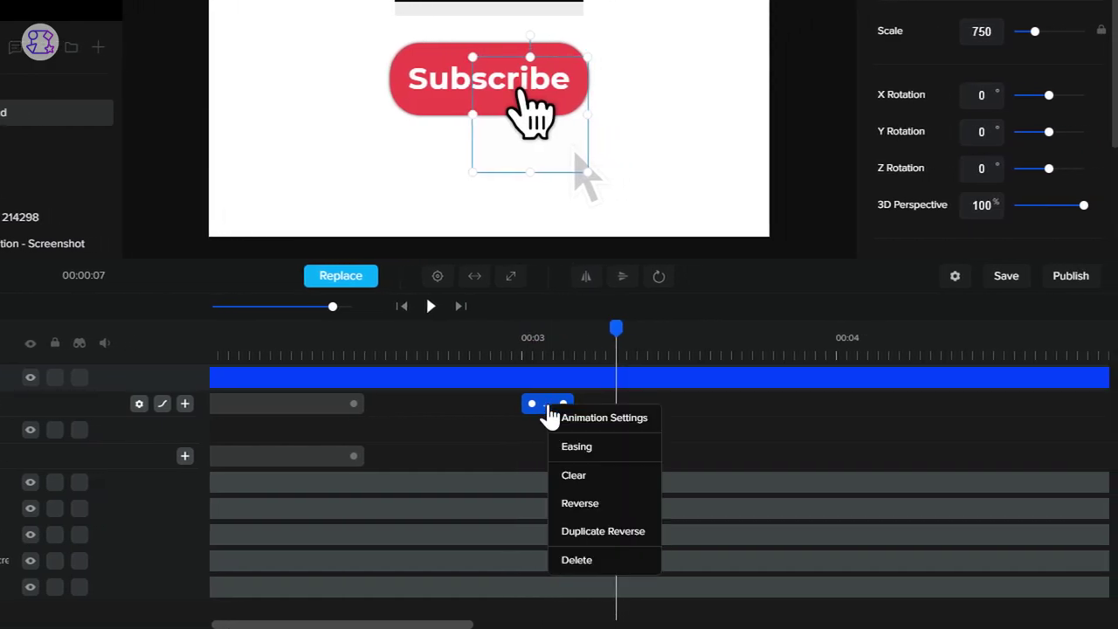
left_click(601, 542)
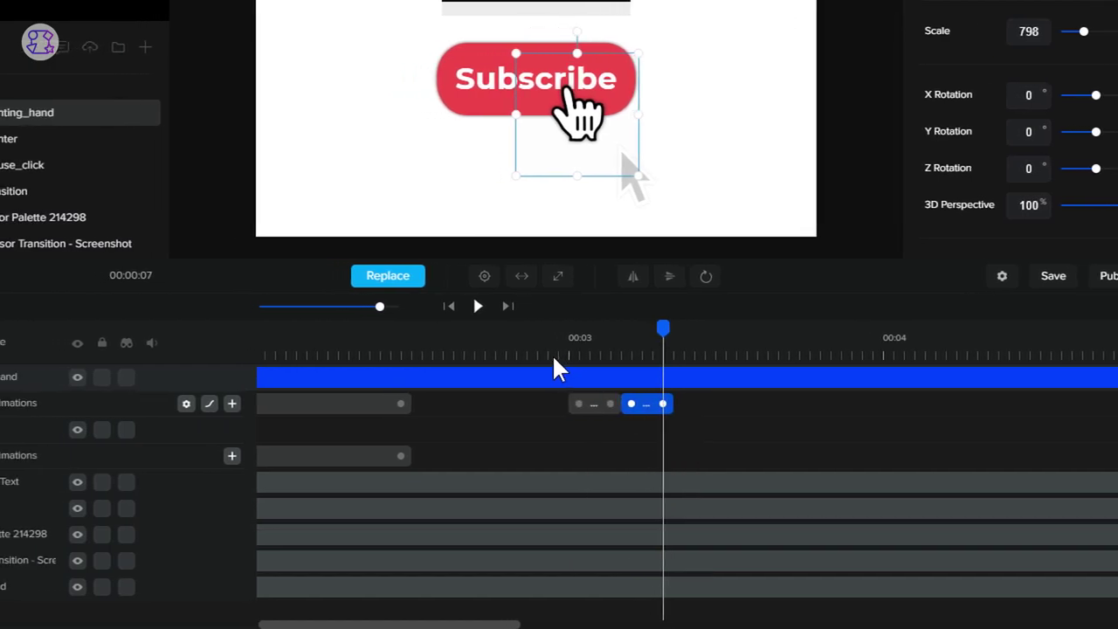
left_click(553, 356)
key("space")
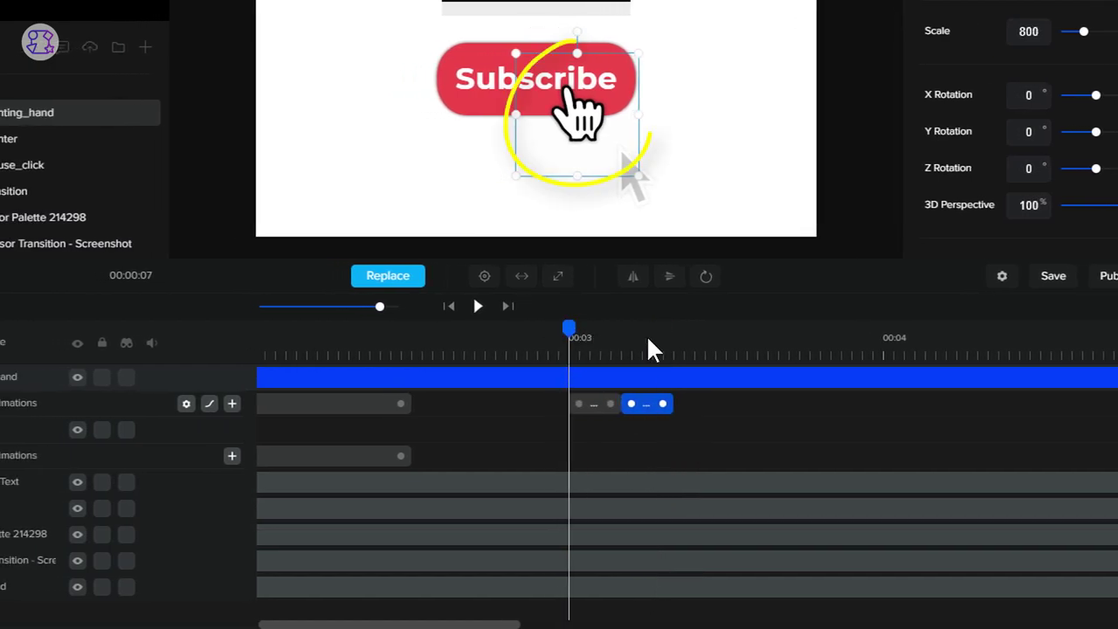
left_click(735, 343)
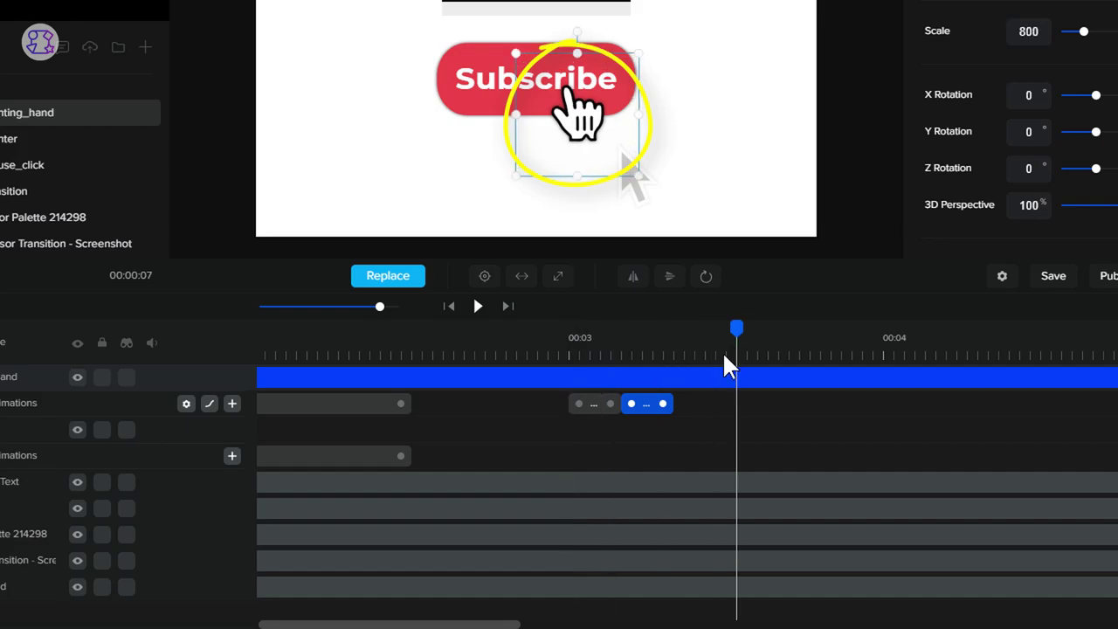
left_click(567, 352)
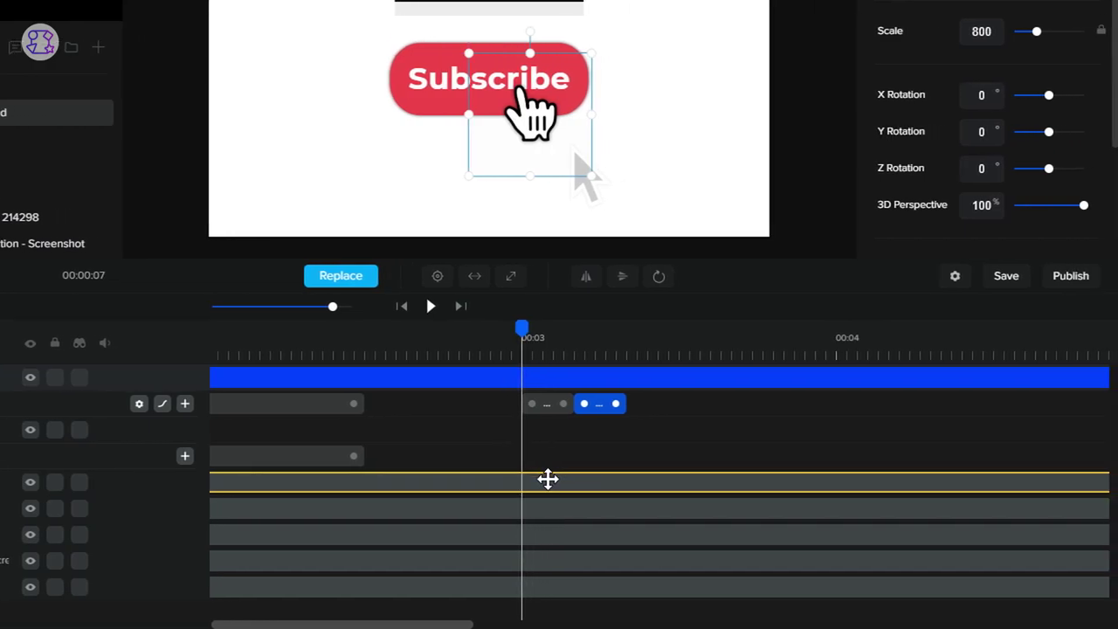
- Add a Custom Scale animation to Subscribe-Text with easing on both ends
left_click(547, 479)
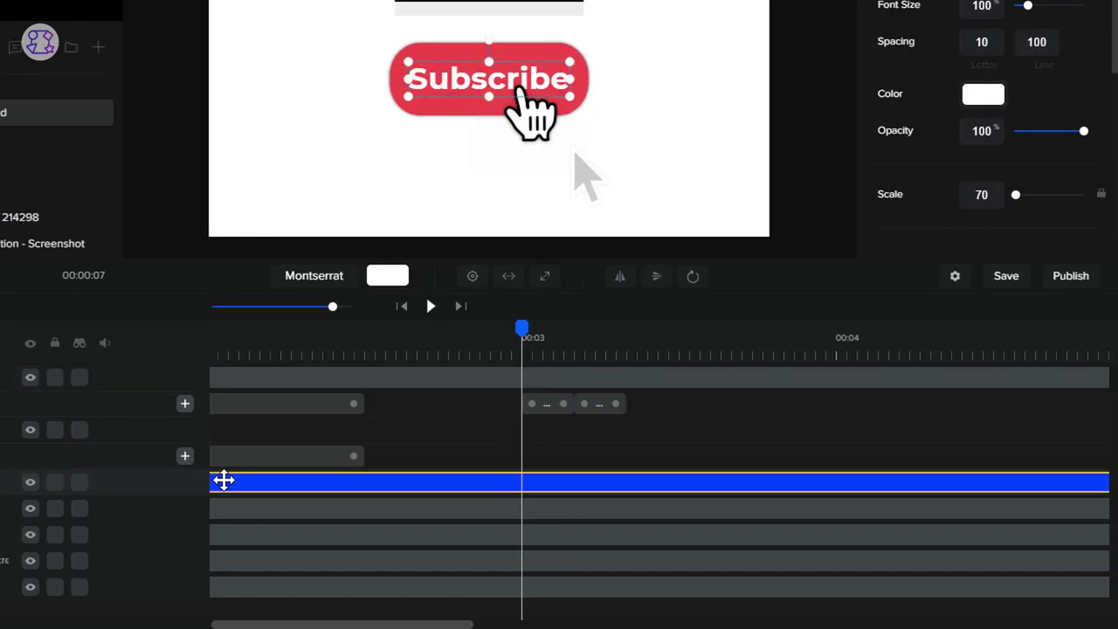
left_click(18, 482)
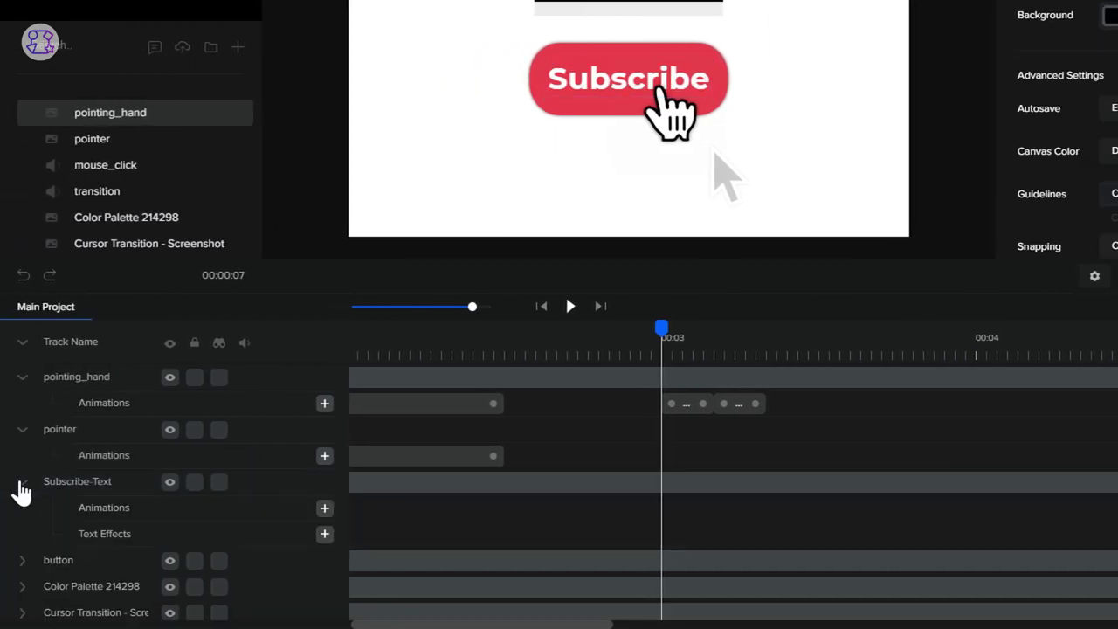
left_click(324, 508)
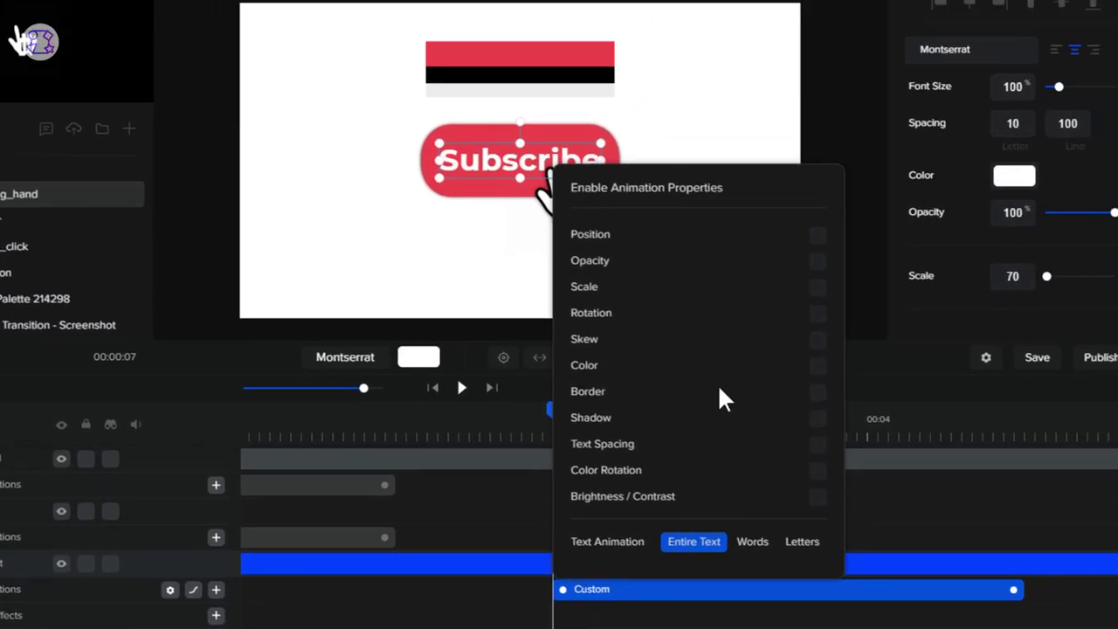
left_click(818, 289)
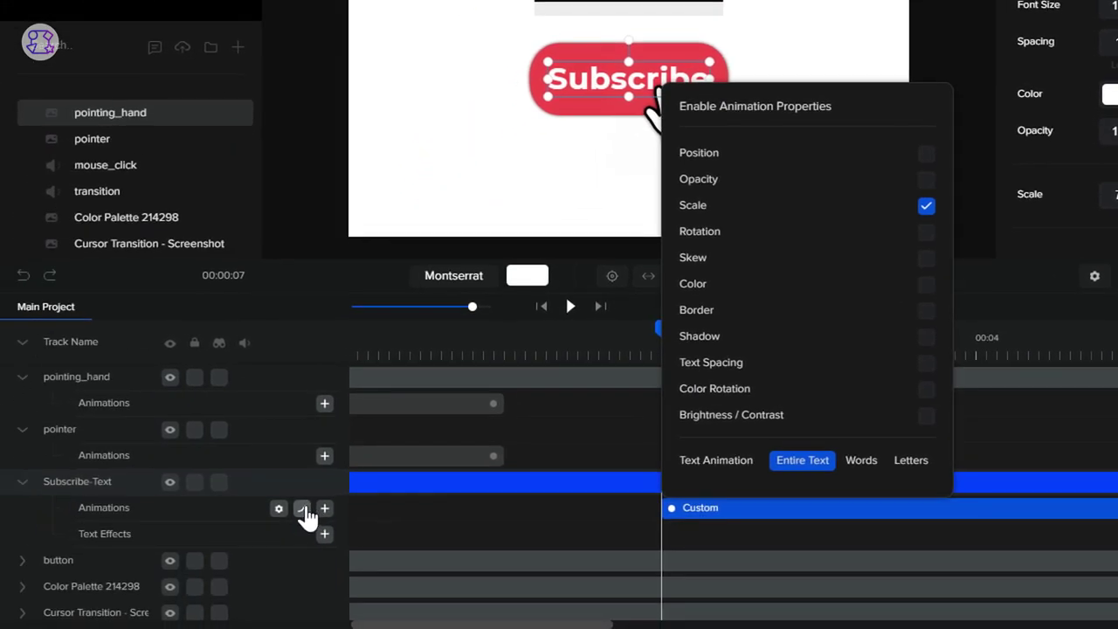
left_click(302, 509)
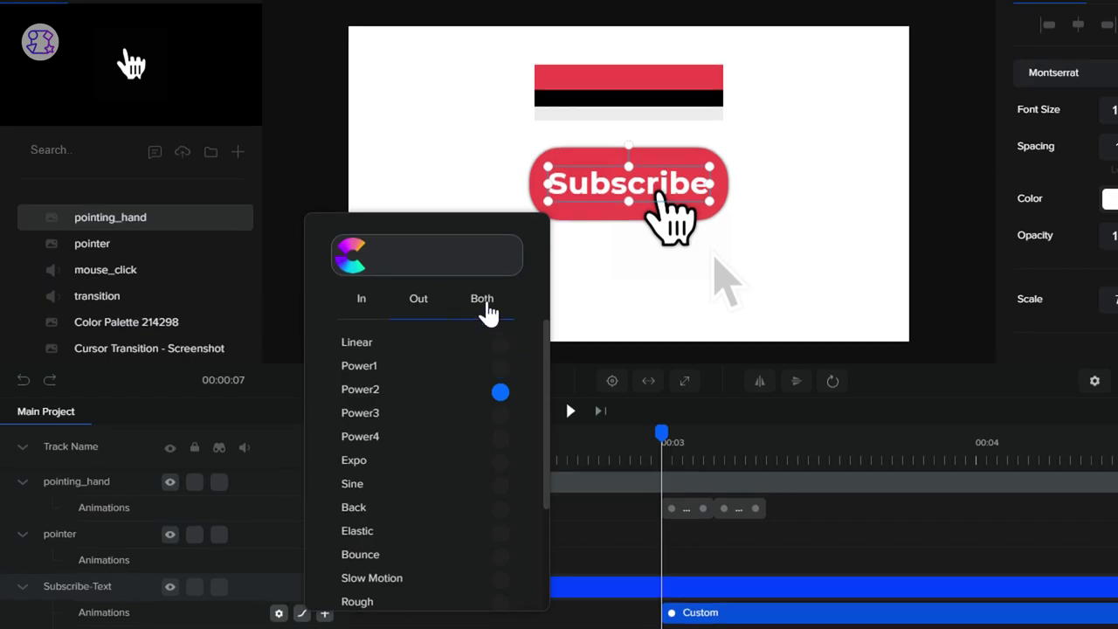
left_click(484, 306)
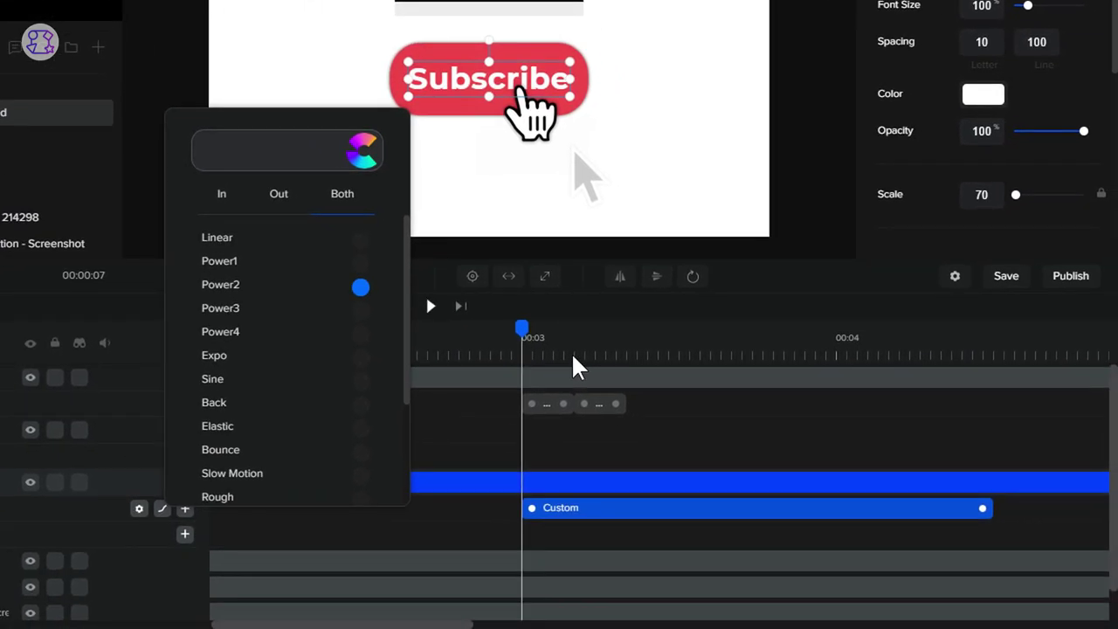
- Shorten the text's scale clip to end just after 00:03 and set scale to 65
left_click(573, 365)
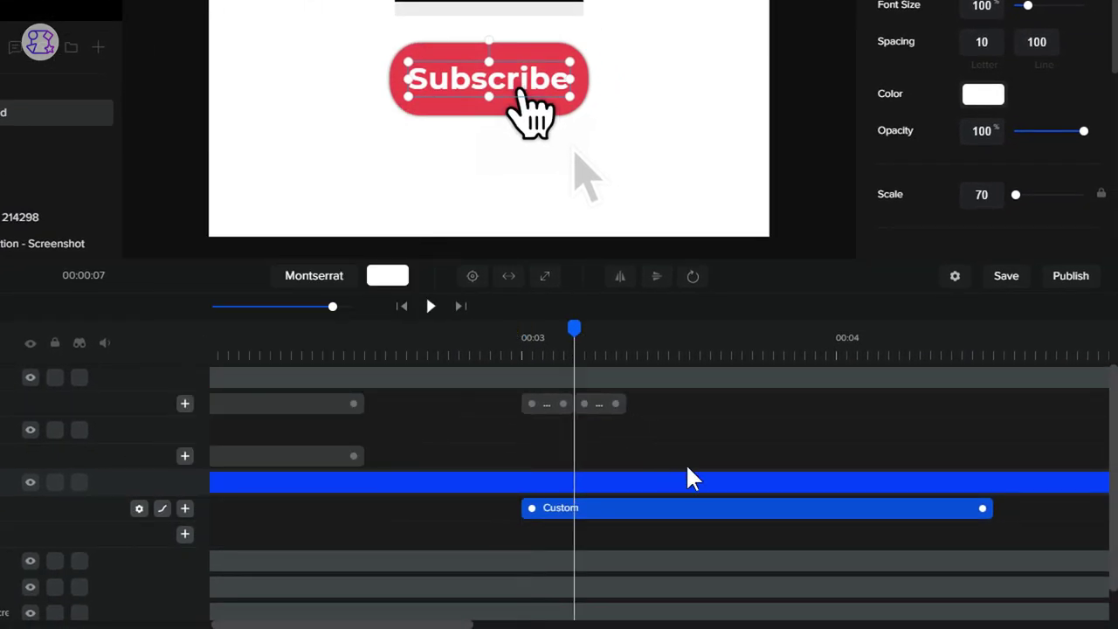
left_click_drag(983, 509, 563, 526)
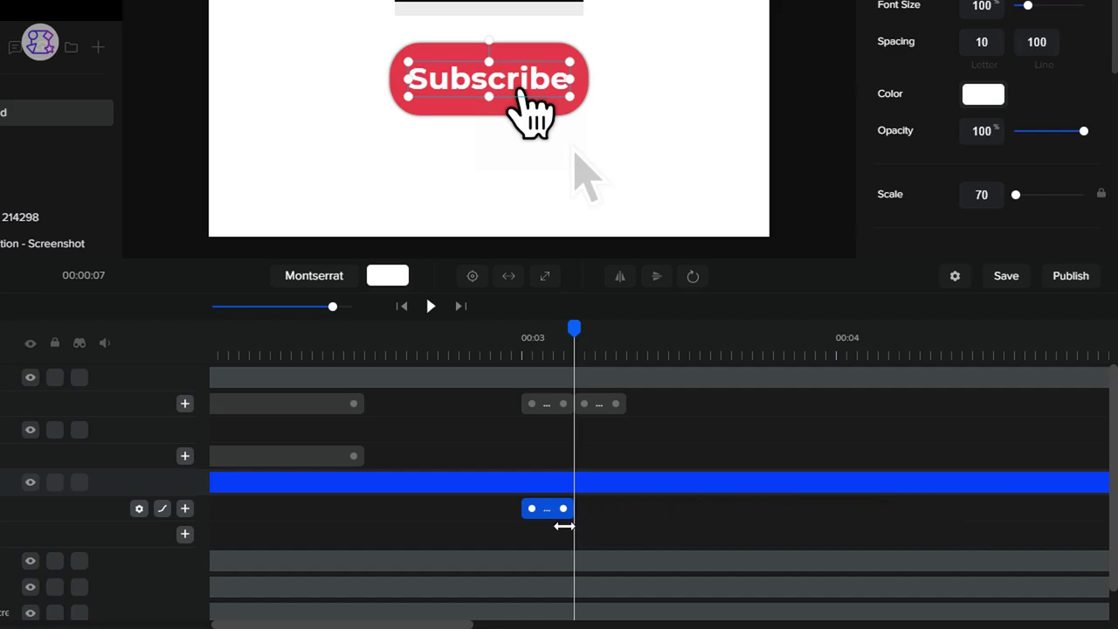
left_click(582, 354)
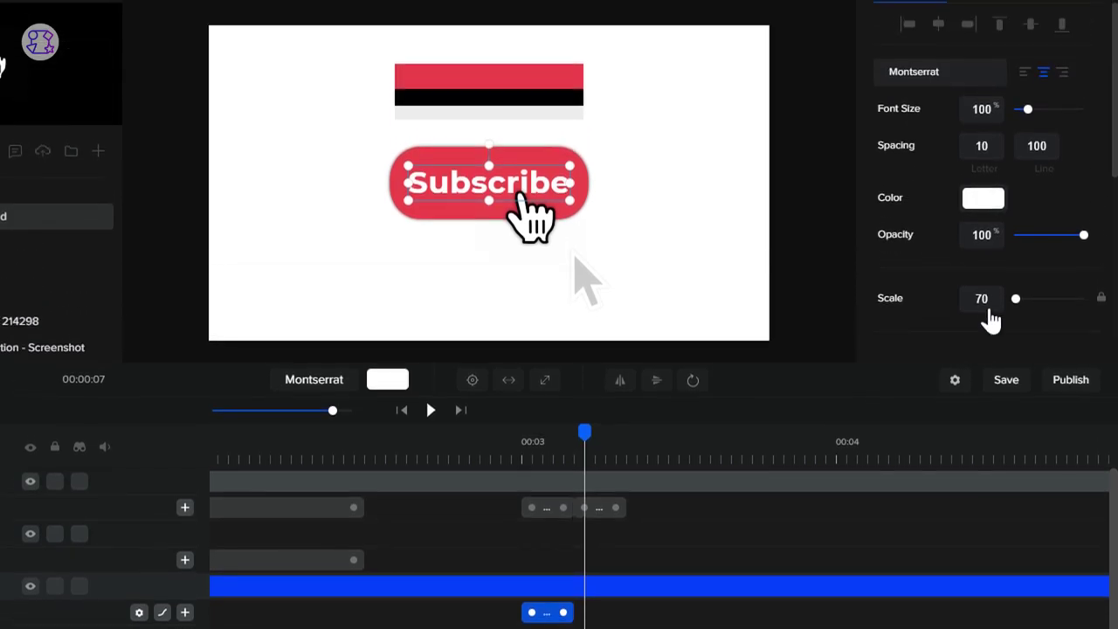
left_click(986, 304)
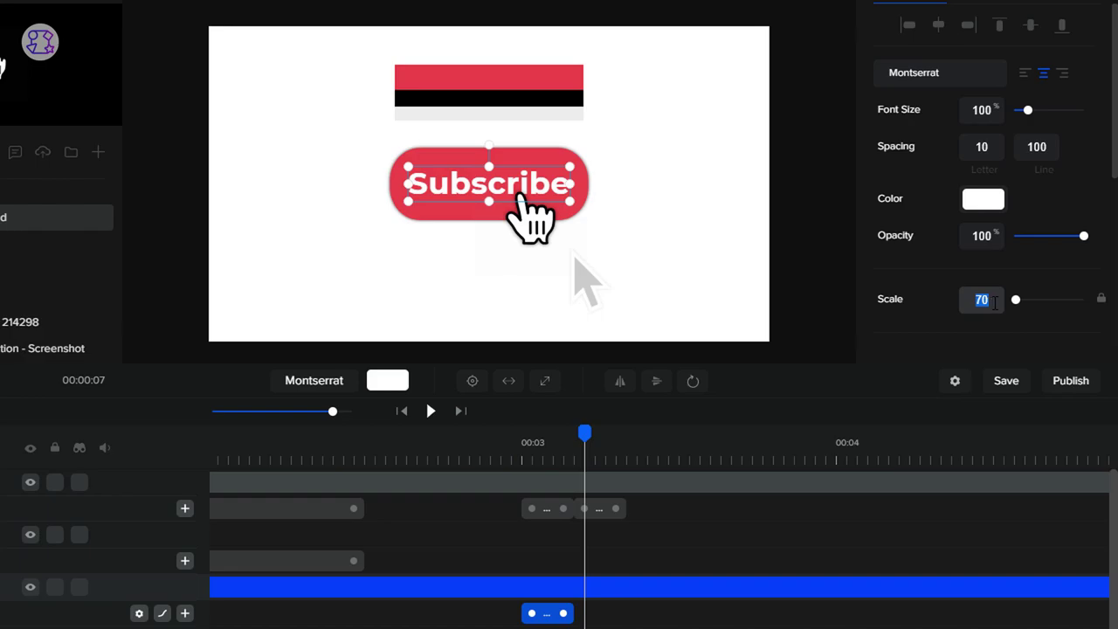
type("65")
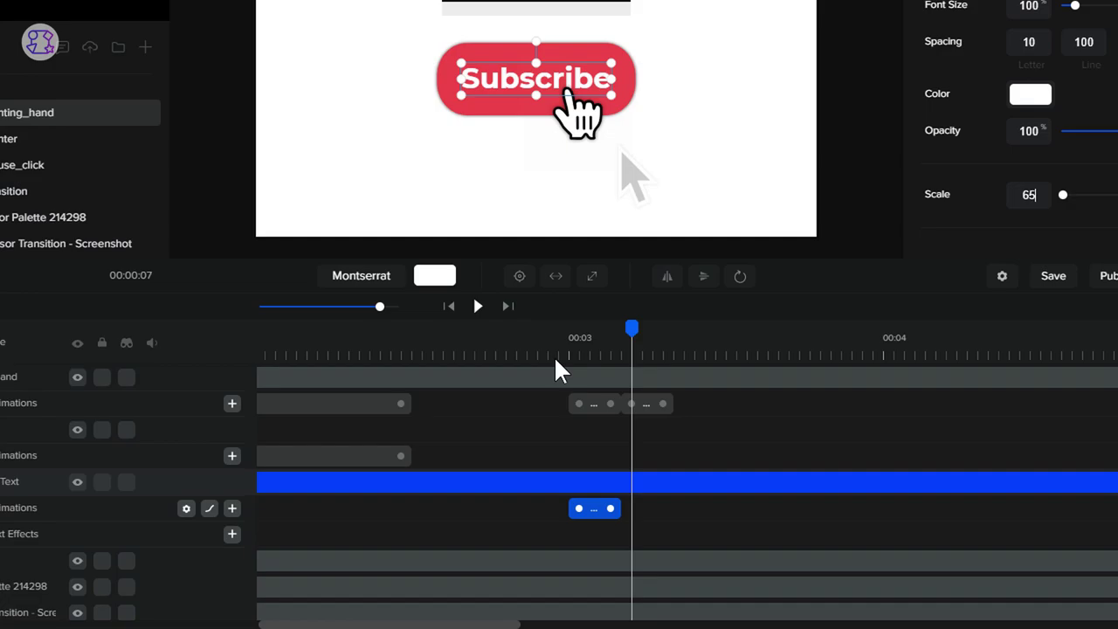
left_click(555, 359)
left_click_drag(582, 329, 703, 336)
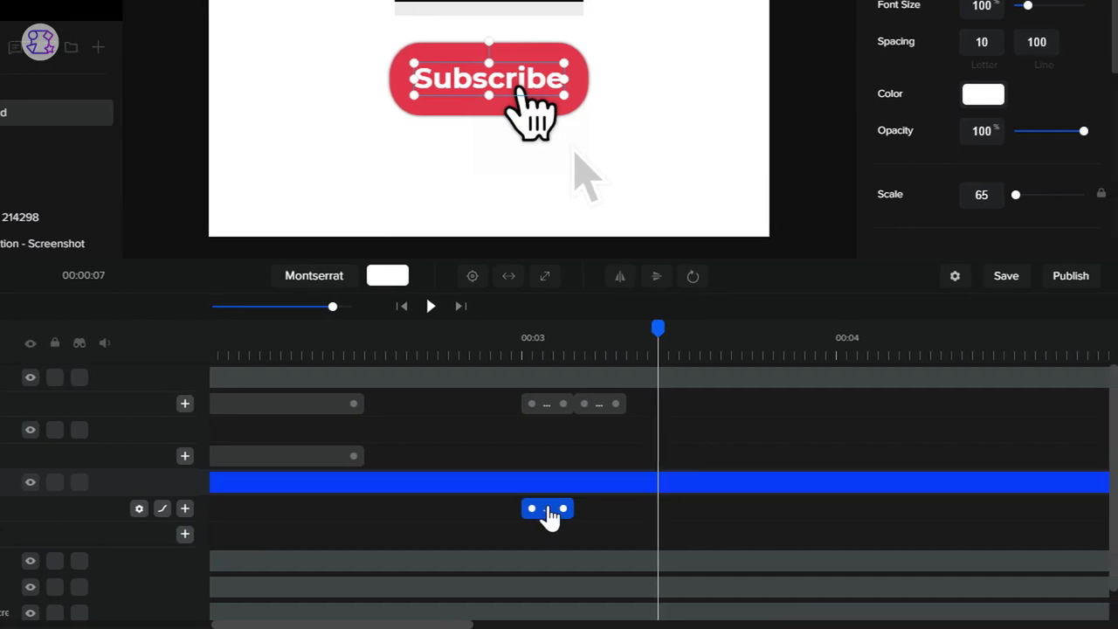
right_click(549, 514)
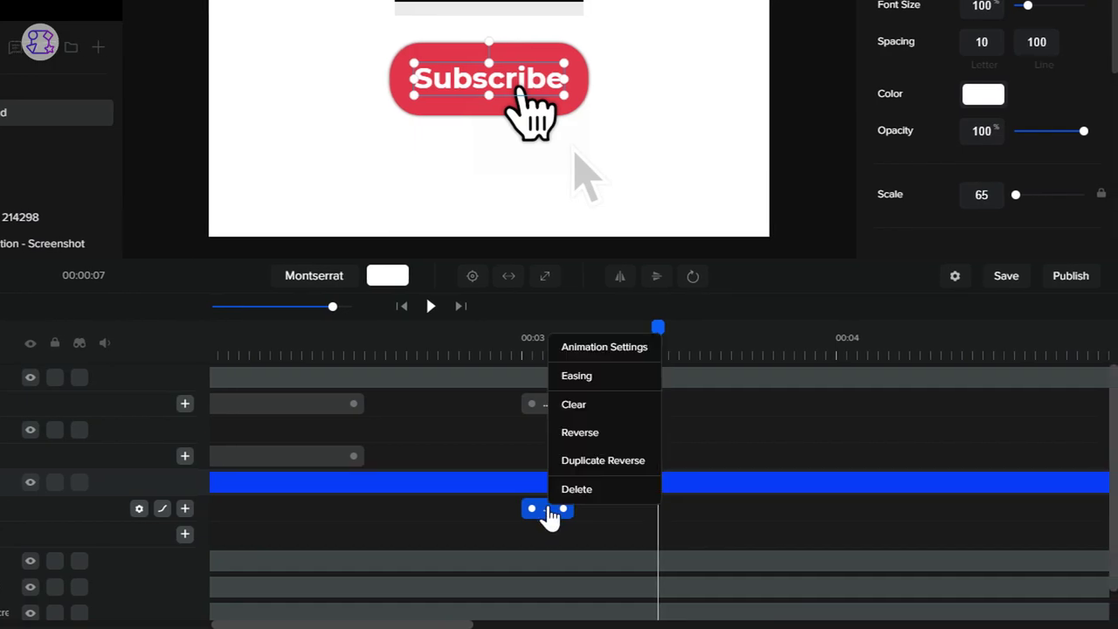
left_click(603, 460)
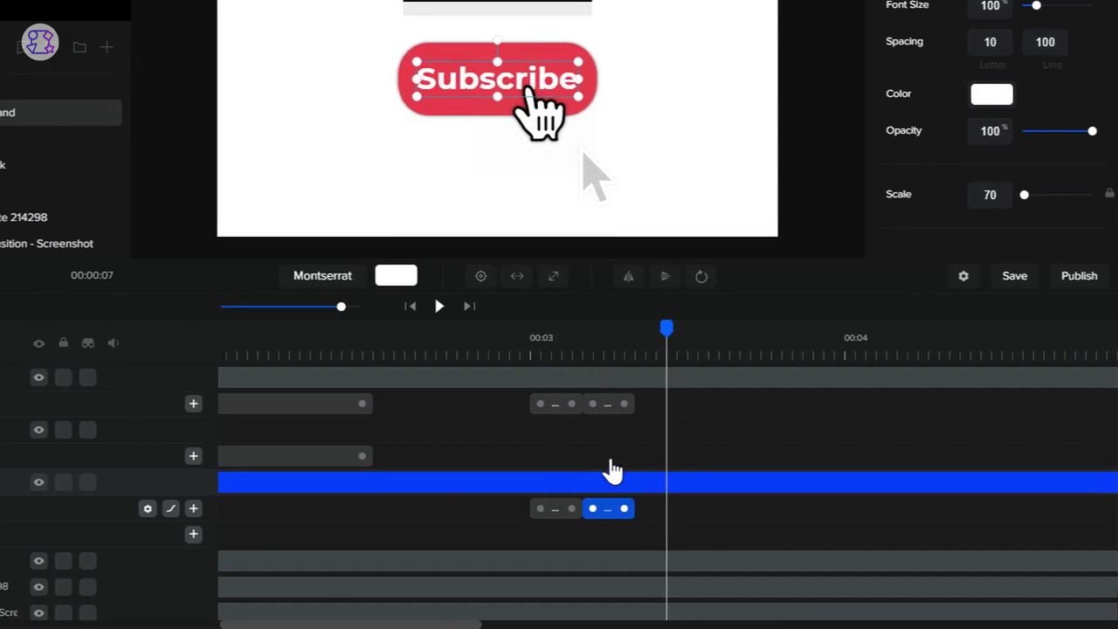
left_click(556, 354)
left_click_drag(584, 332, 705, 352)
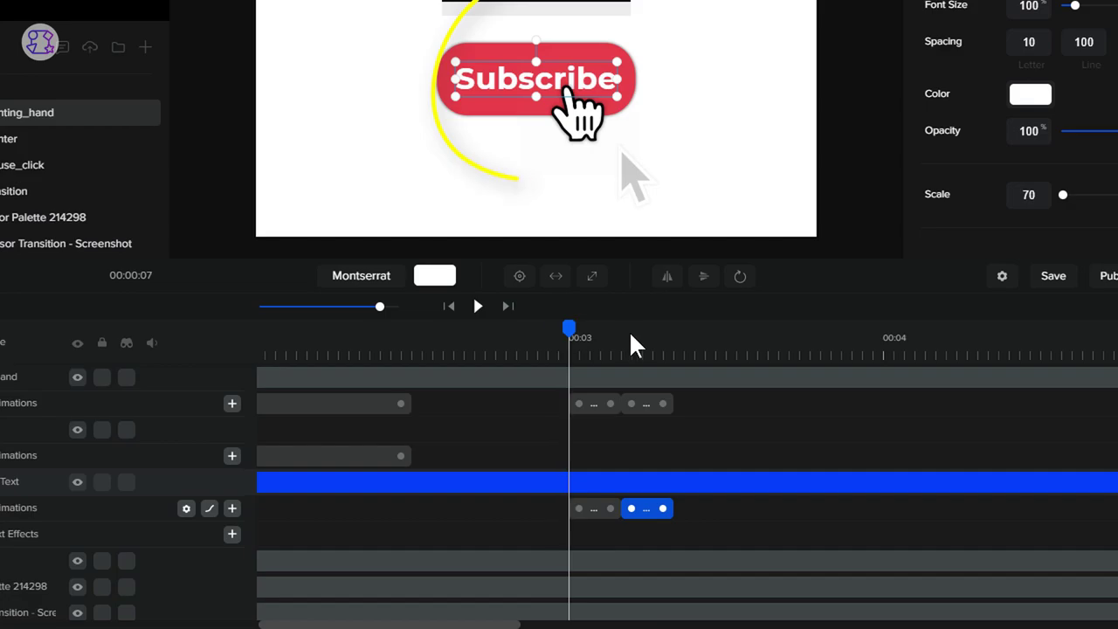
left_click(705, 352)
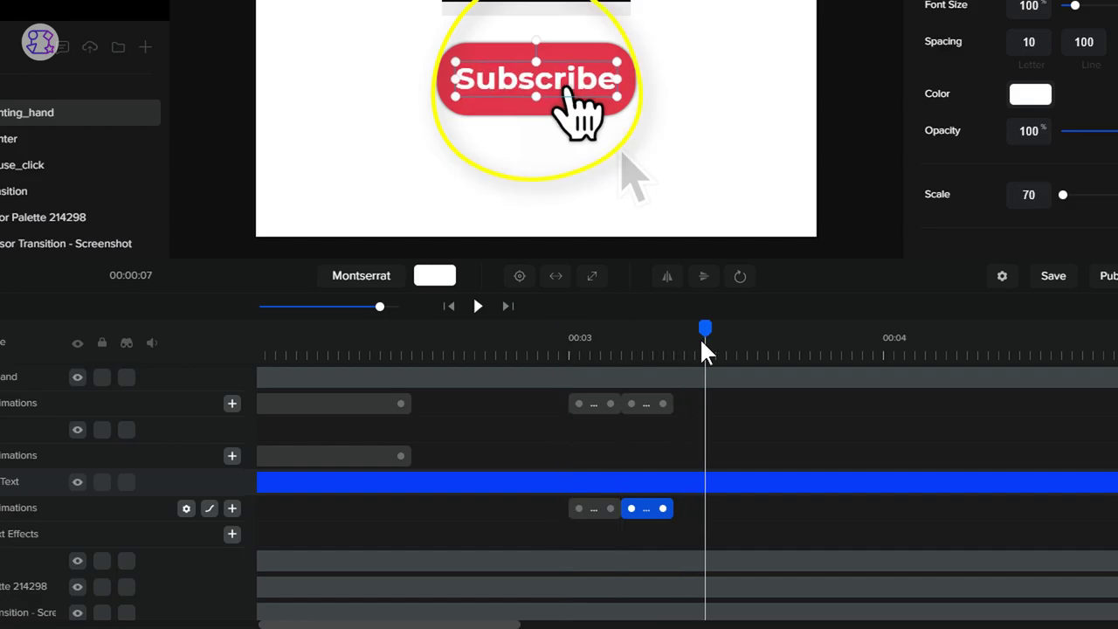
left_click(545, 361)
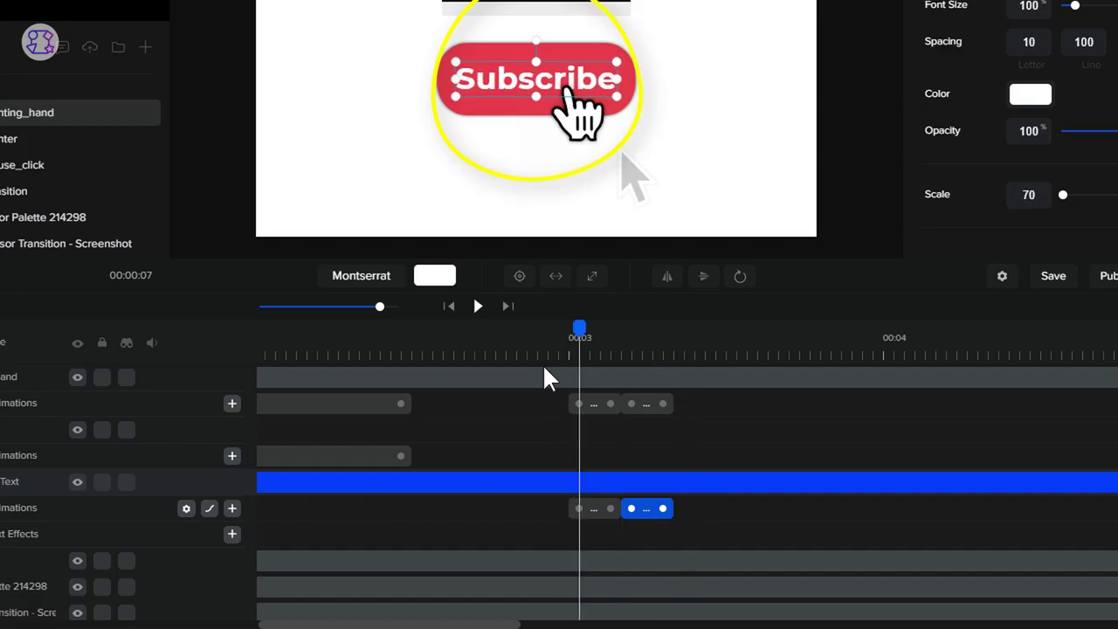
left_click(566, 354)
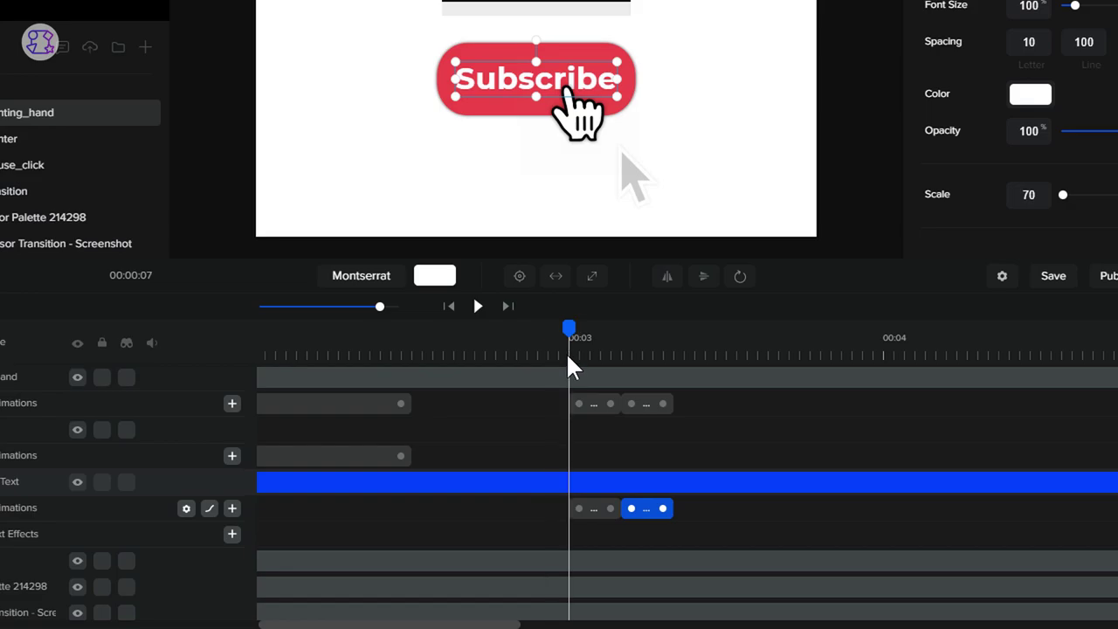
scroll(648, 458, "down", 1)
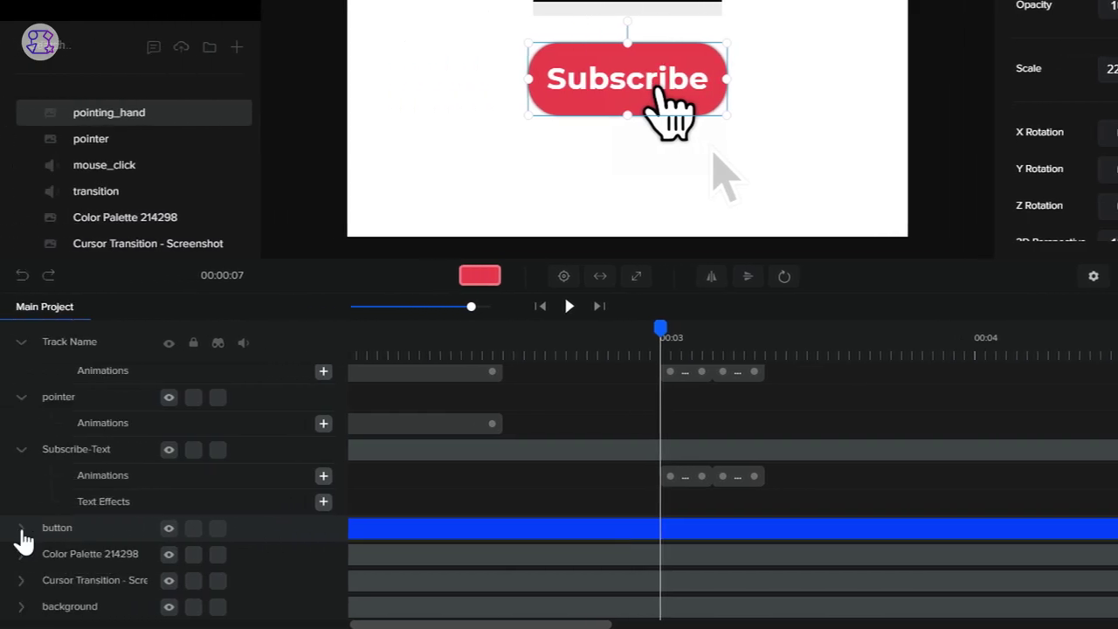
- Add a Custom Scale animation to the red button with Power2 easing on both ends
left_click(22, 529)
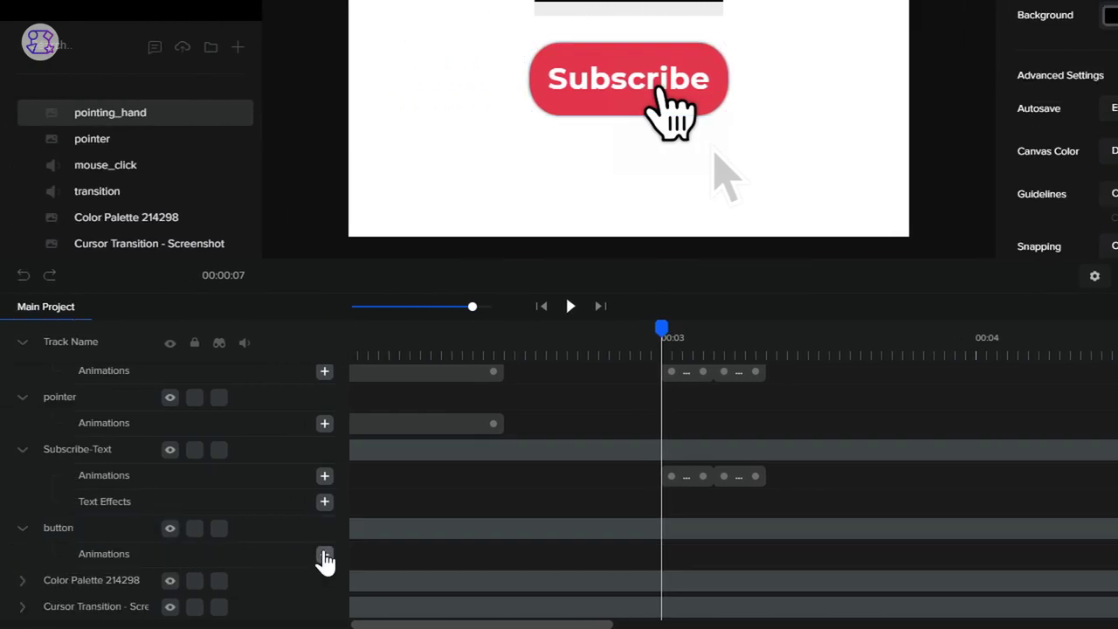
left_click(324, 556)
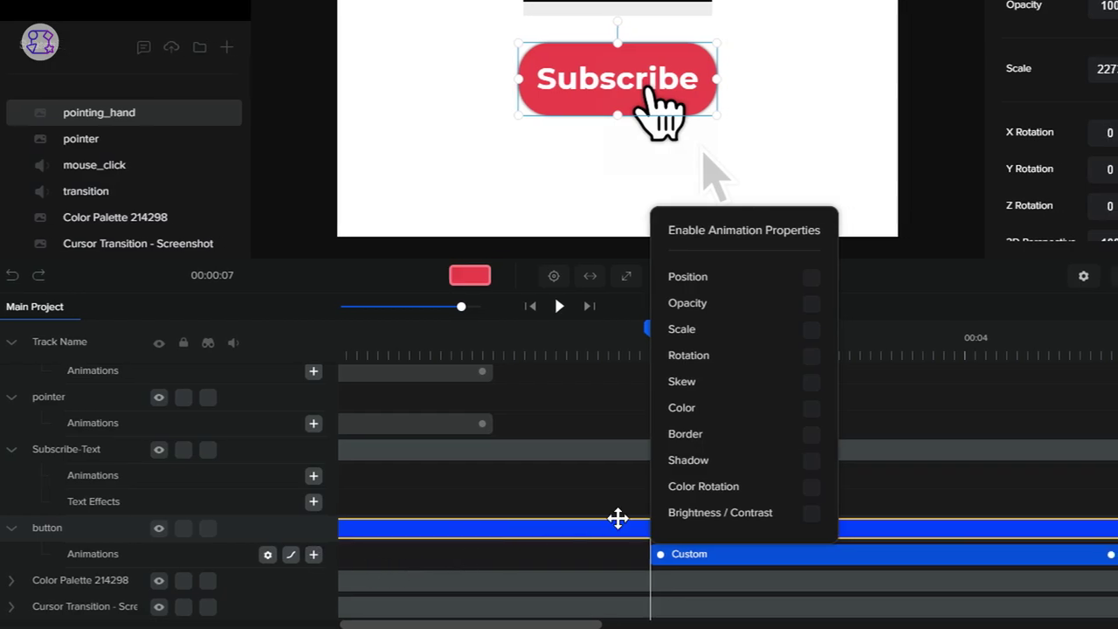
left_click(707, 330)
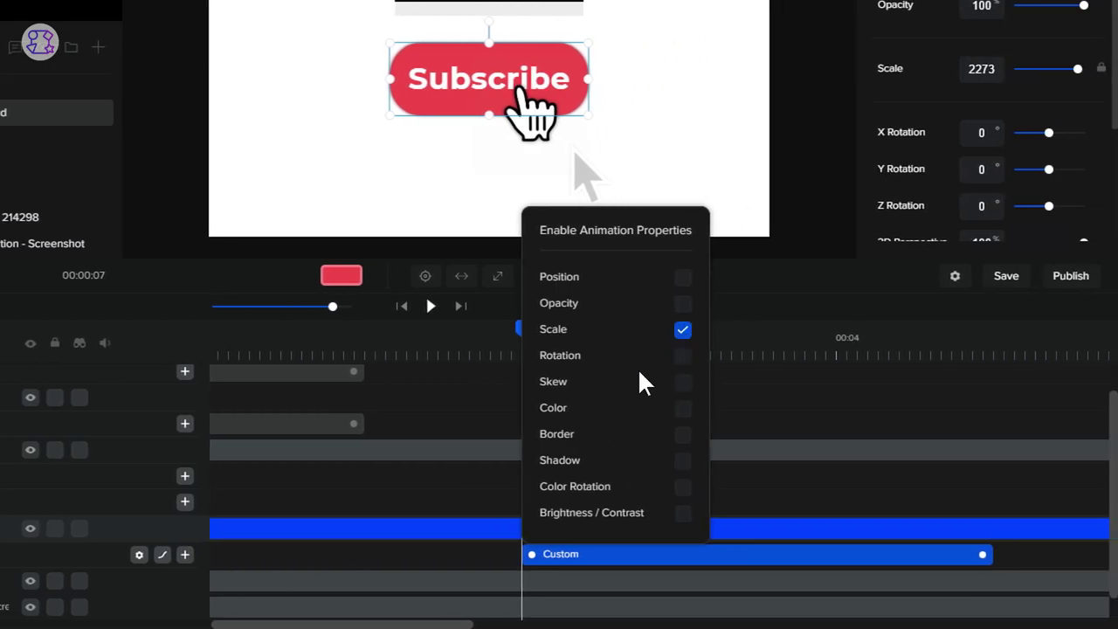
left_click(301, 555)
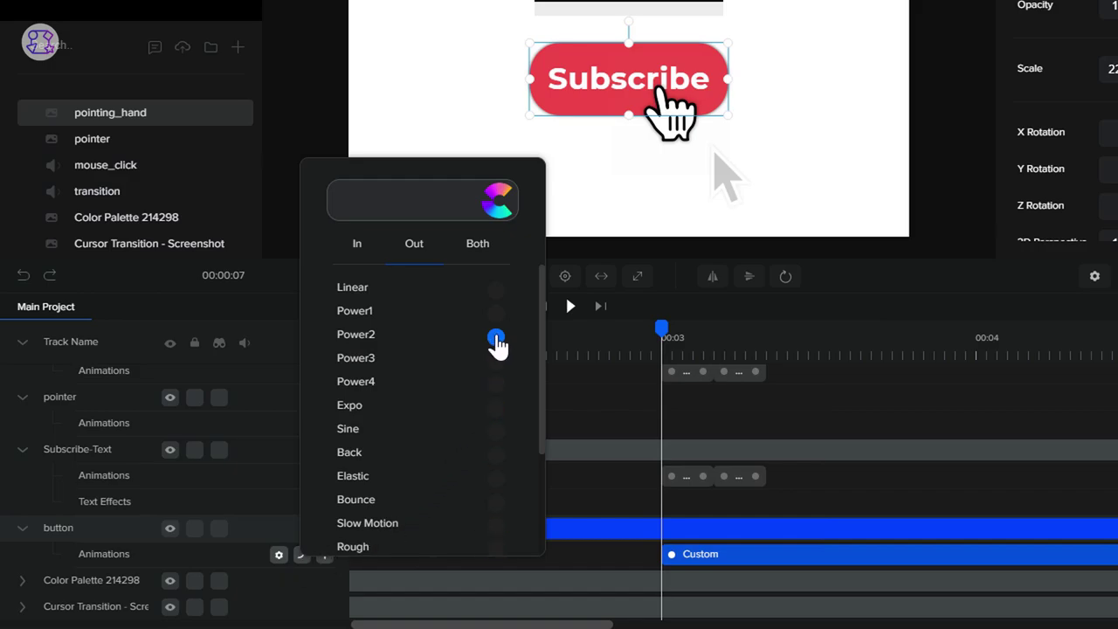
left_click(482, 306)
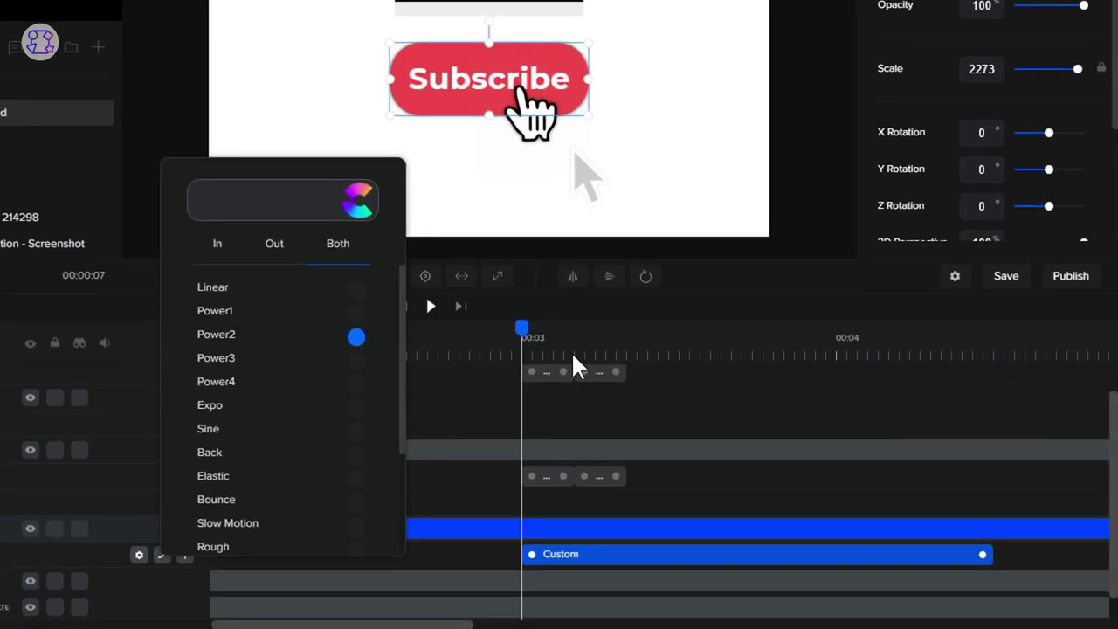
left_click(573, 355)
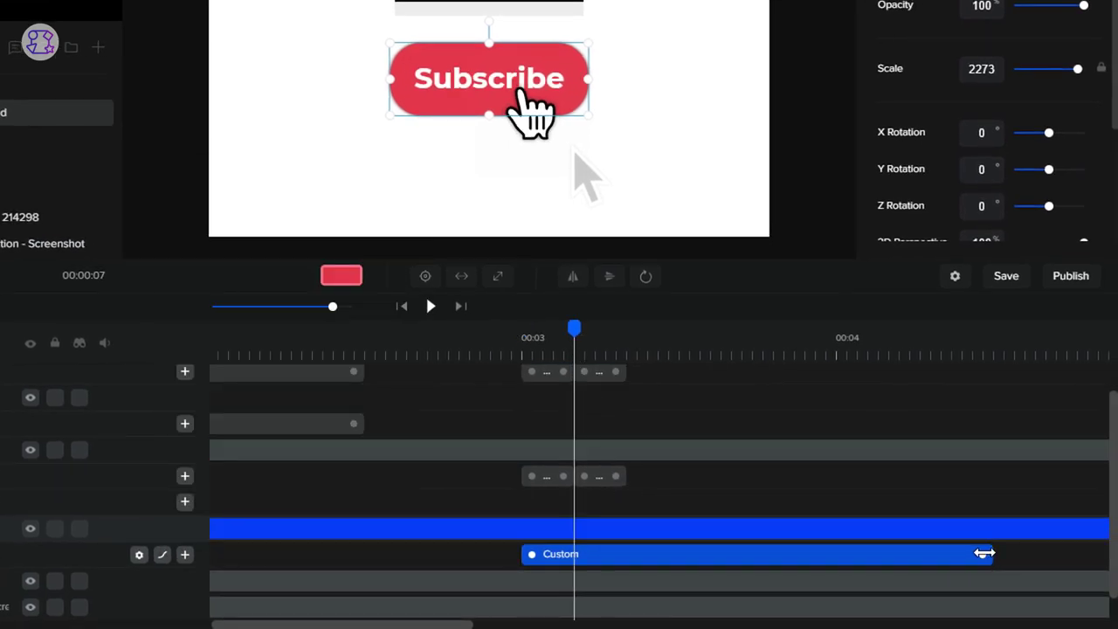
- Shorten the button's scale clip to just after 00:03 and shrink the button slightly
mouse_move(980, 555)
left_mouse_down()
mouse_move(599, 556)
mouse_move(568, 566)
left_mouse_up()
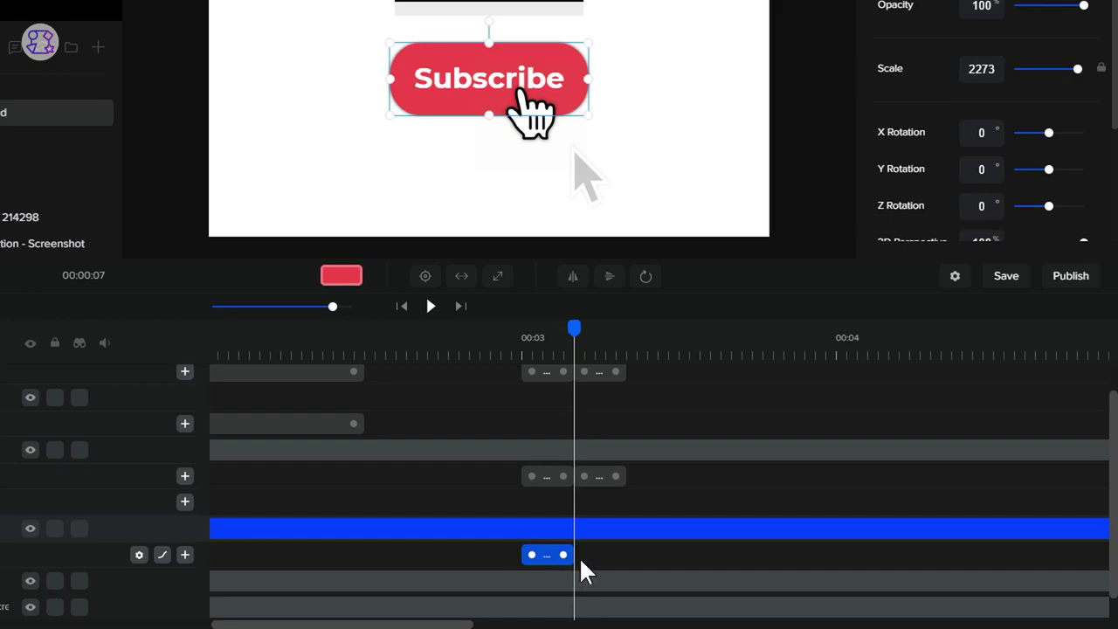
left_click(585, 352)
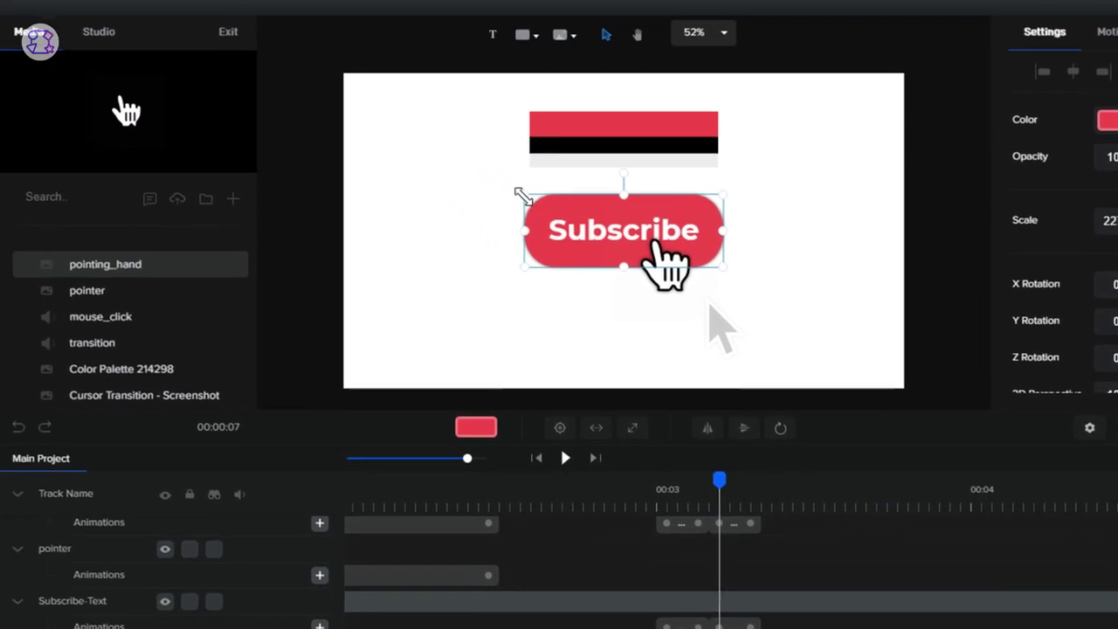
left_click_drag(523, 194, 535, 206)
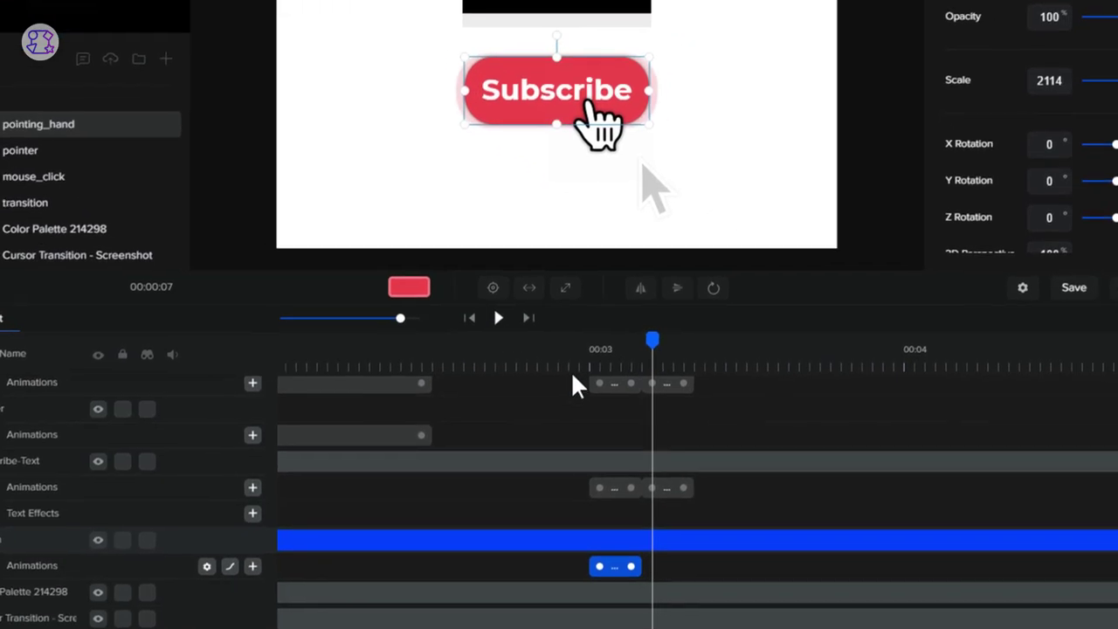
left_click(558, 349)
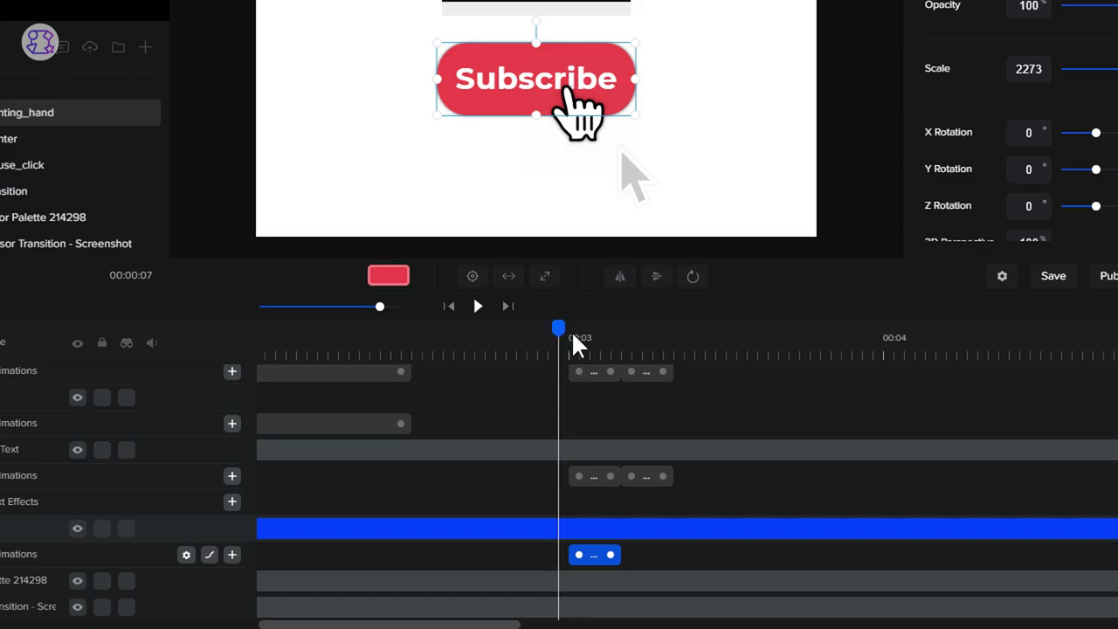
left_click_drag(605, 335, 646, 374)
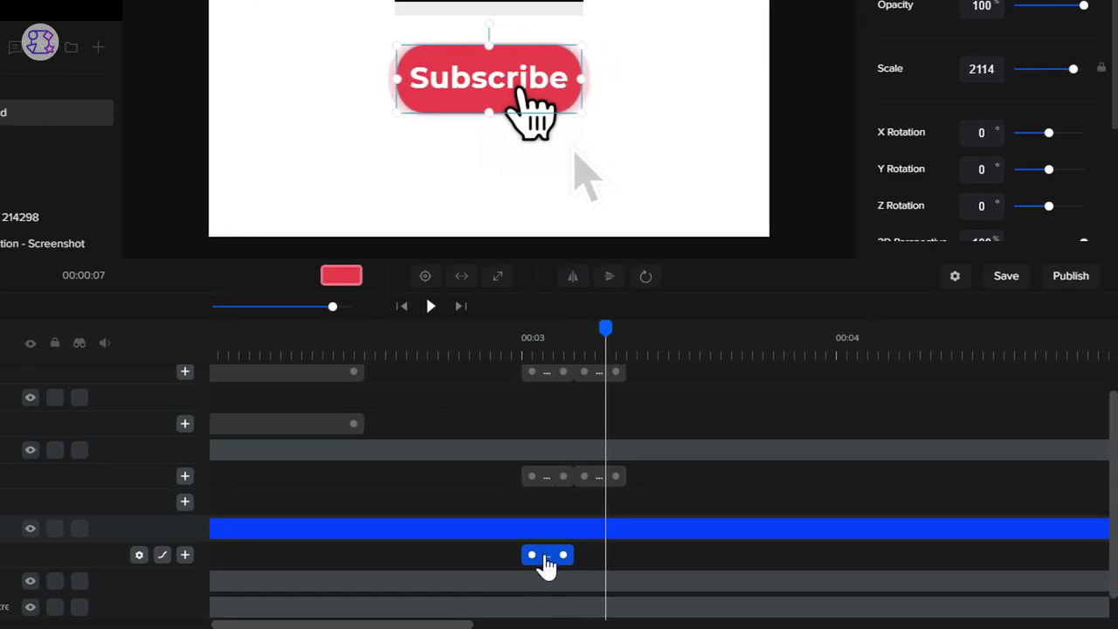
- Add a Duplicate Reverse copy of the button's scale clip and preview the click effect
right_click(544, 559)
left_click(597, 511)
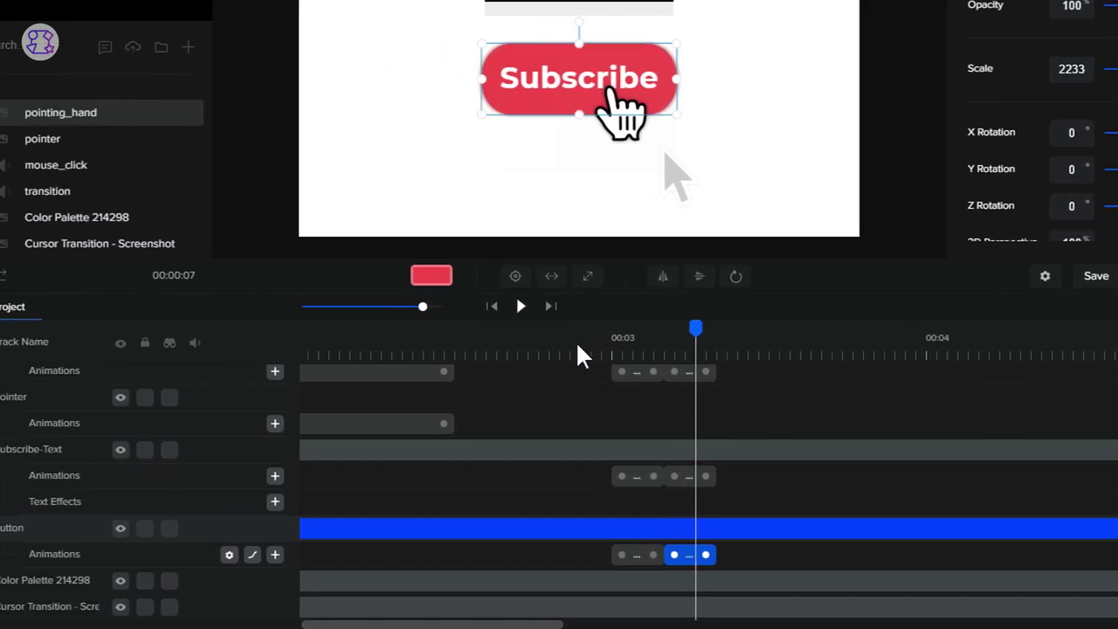
left_click(520, 306)
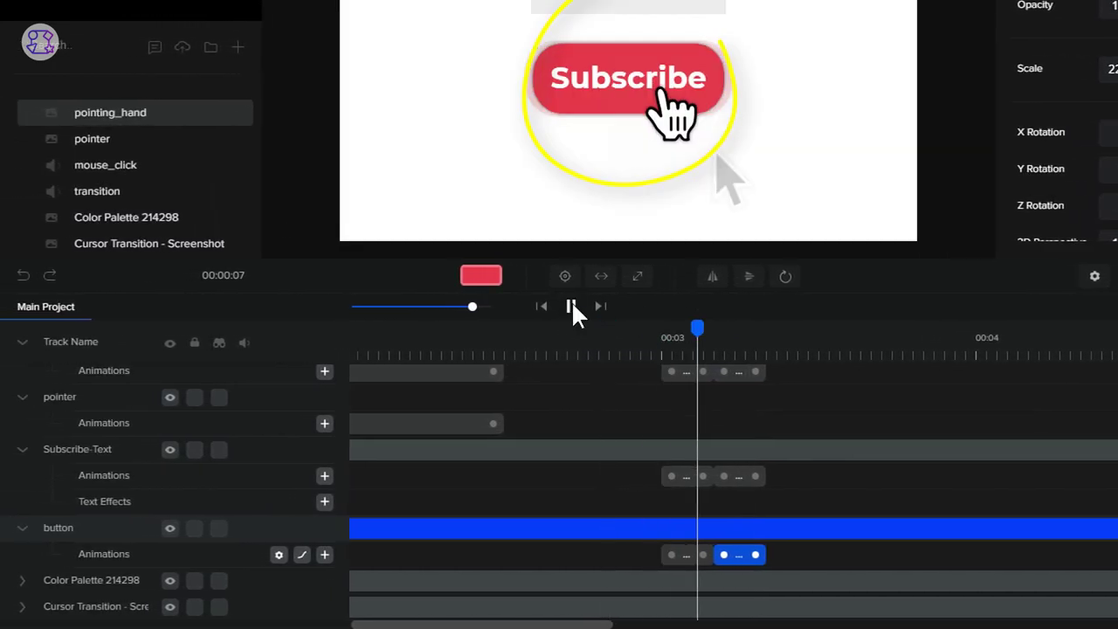
left_click(572, 305)
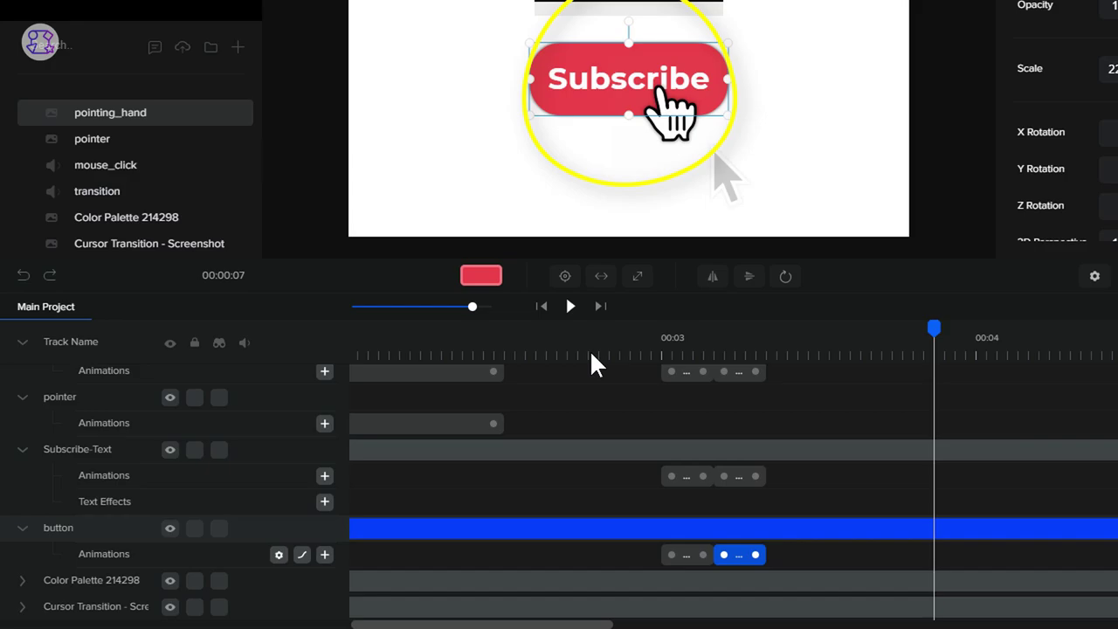
left_click(590, 354)
left_click(570, 306)
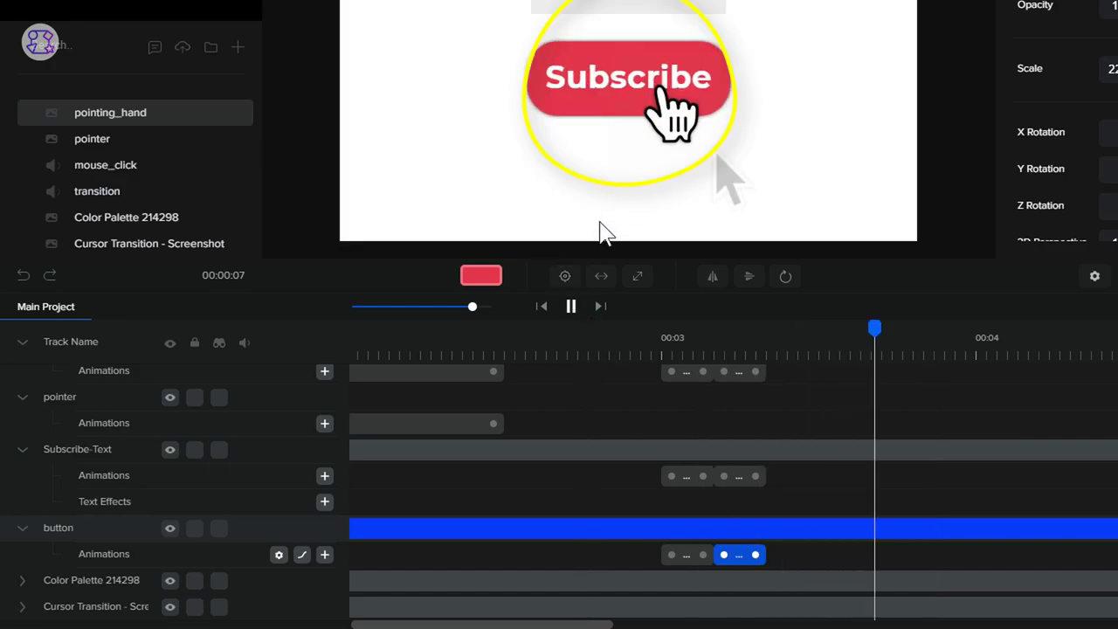
left_click(570, 306)
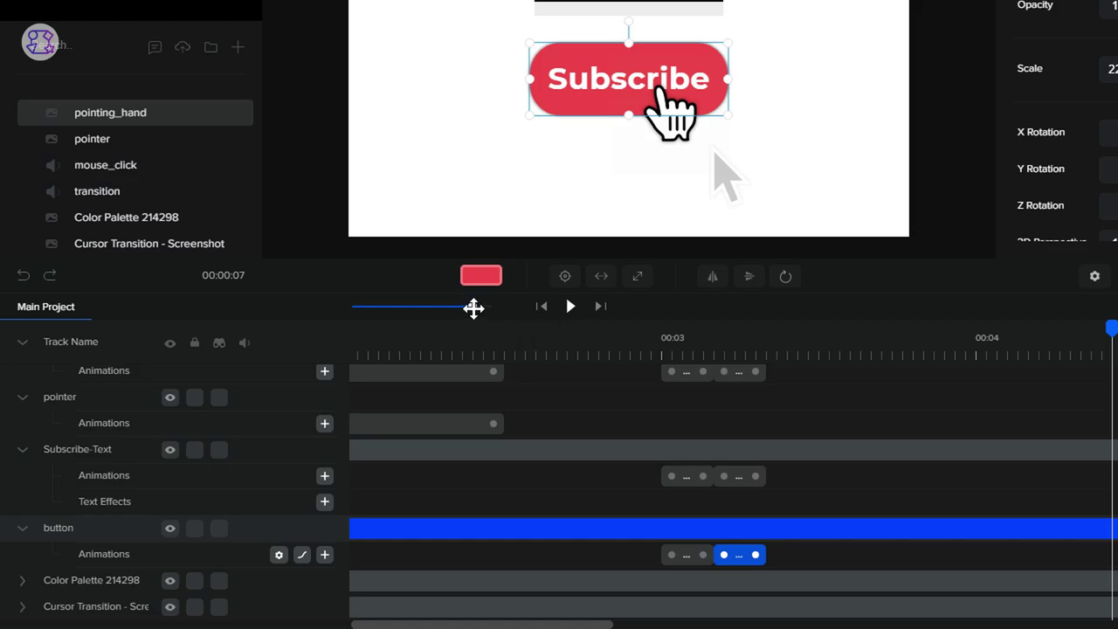
left_click_drag(474, 307, 451, 310)
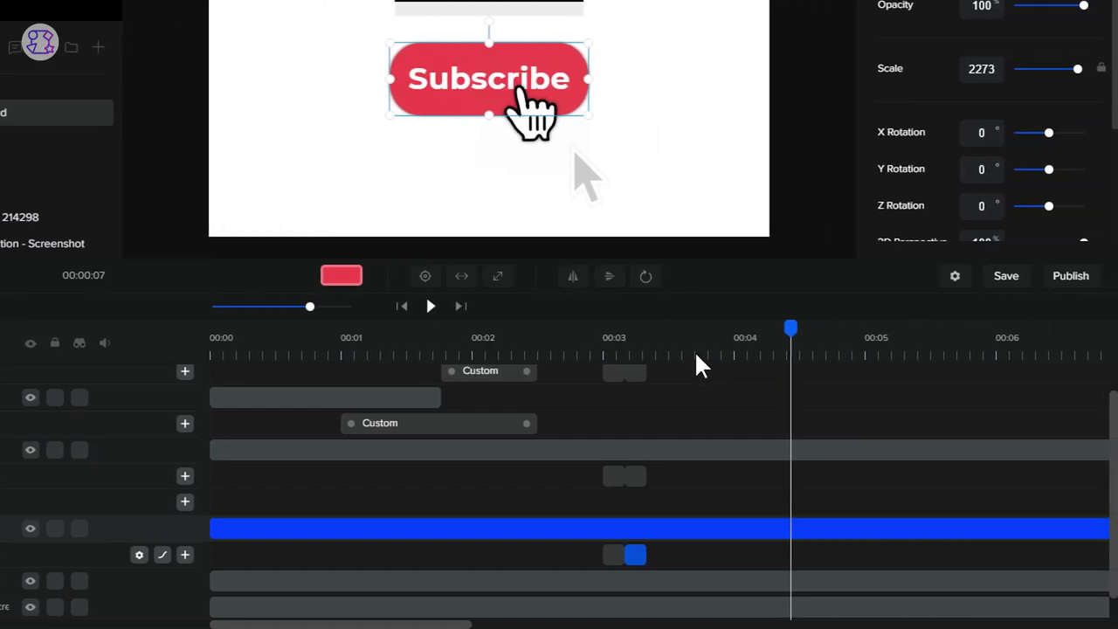
left_click(696, 355)
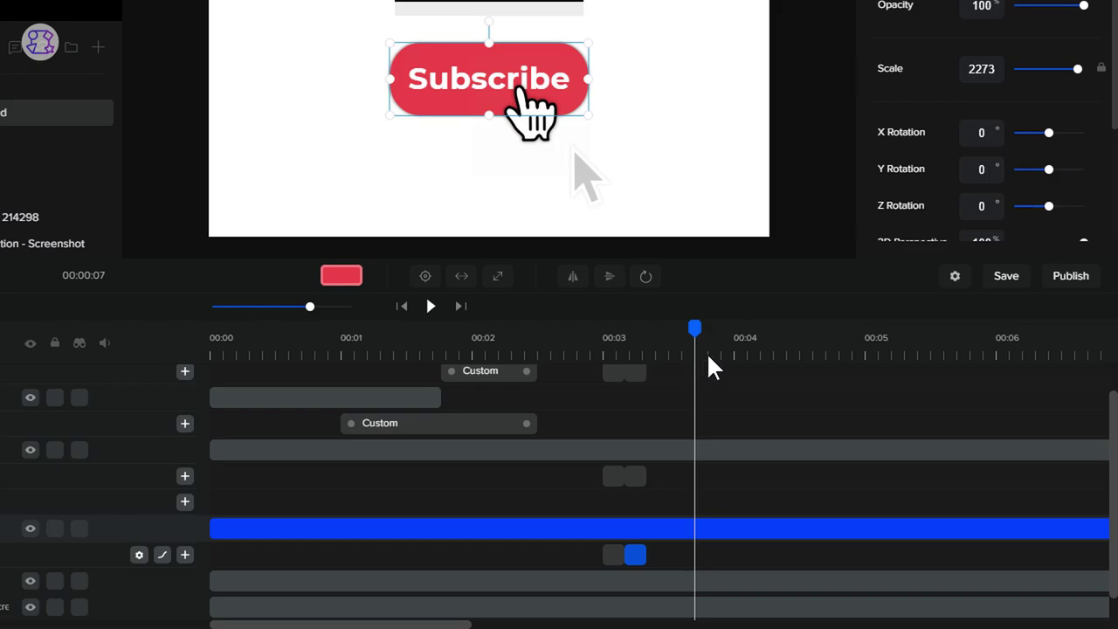
left_click(708, 356)
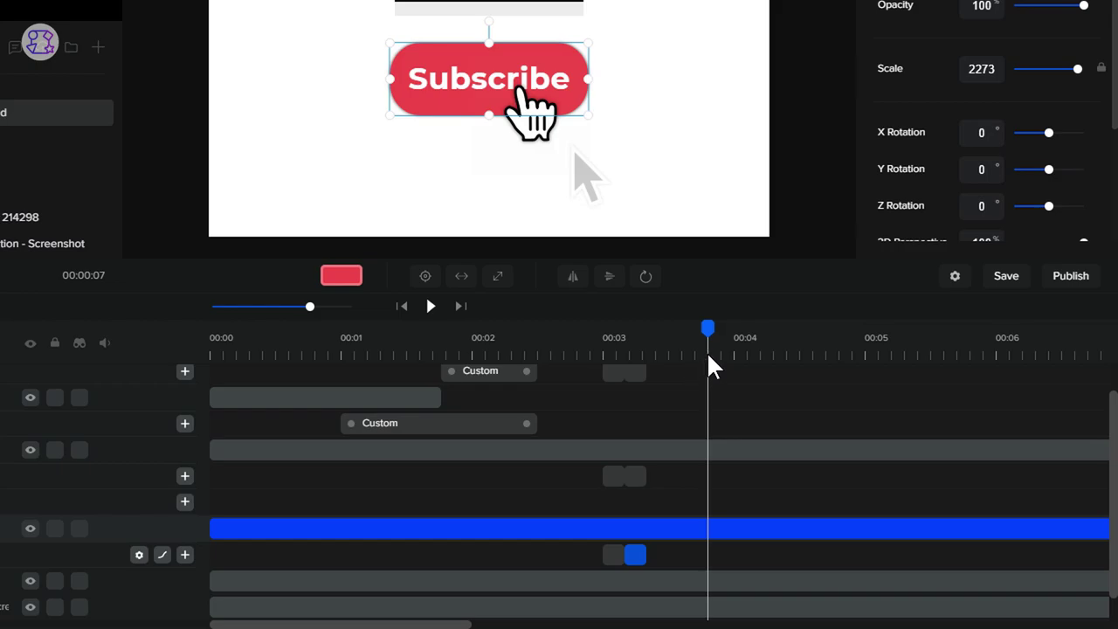
scroll(684, 402, "up", 1)
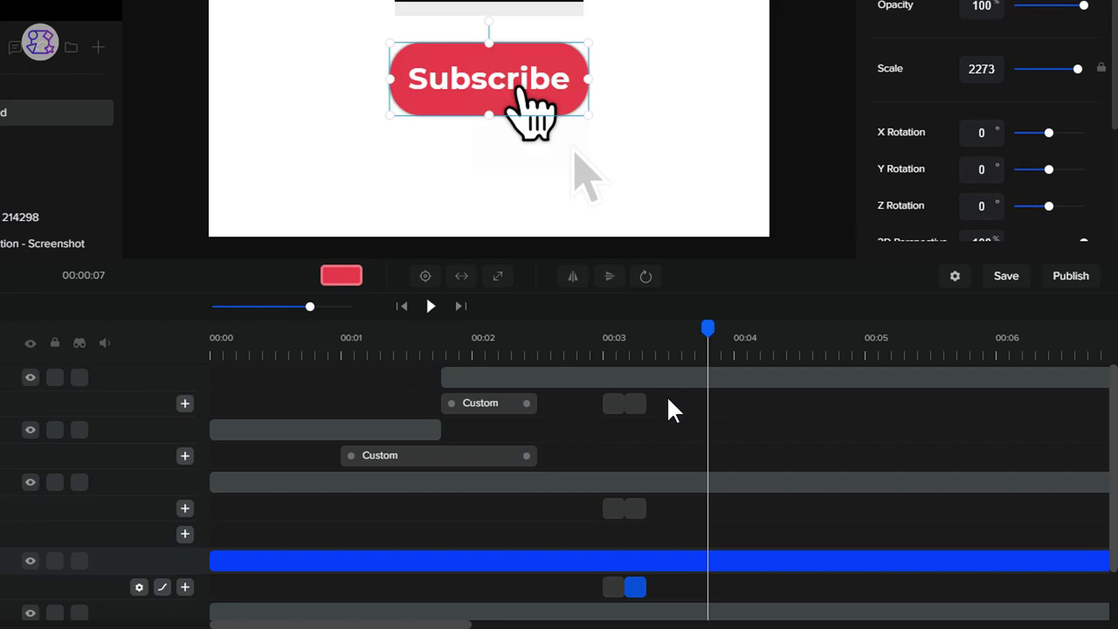
- Duplicate the pointing_hand track together with its animations
left_click(460, 376)
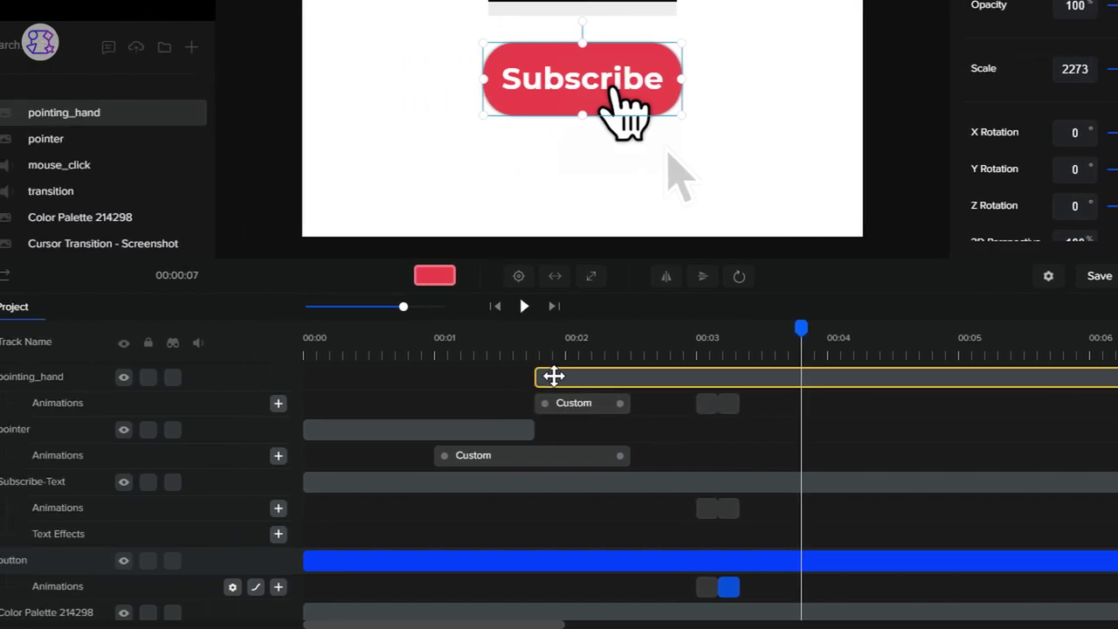
left_click(554, 375)
right_click(554, 375)
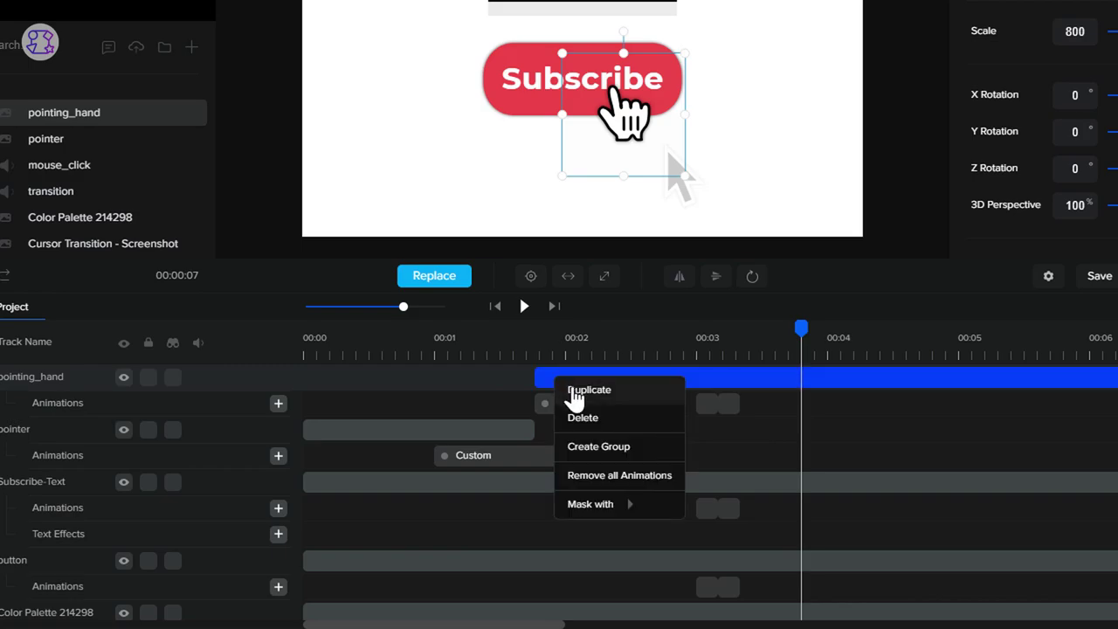
left_click(575, 391)
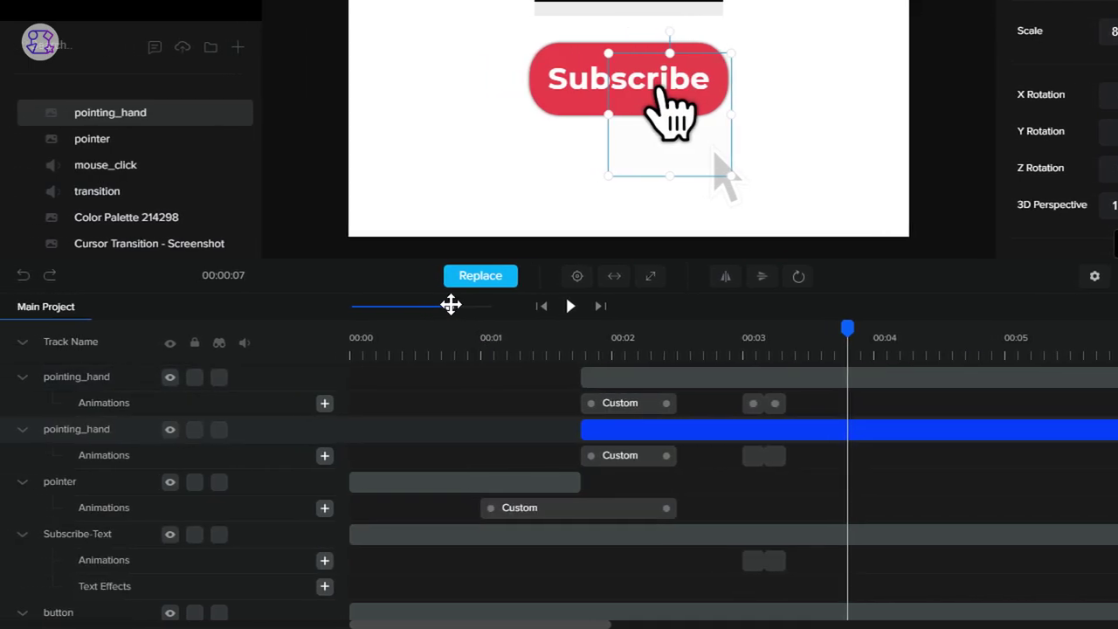
left_click_drag(451, 304, 444, 305)
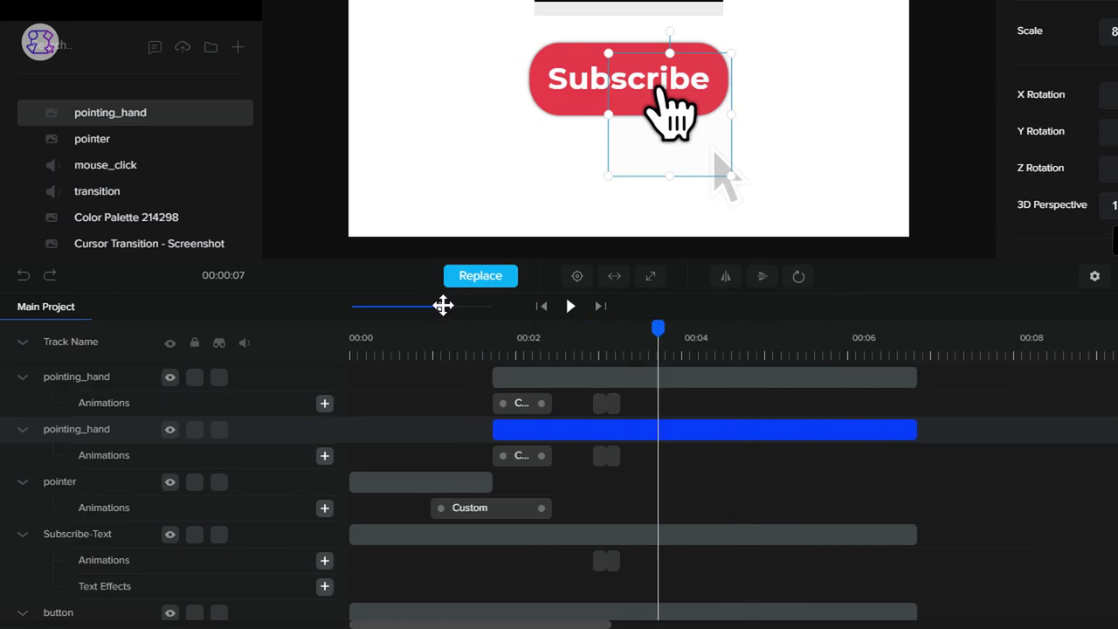
- Rename the copy to pointing_hand-2 and move its clip to start around 00:03.7
left_click(549, 378)
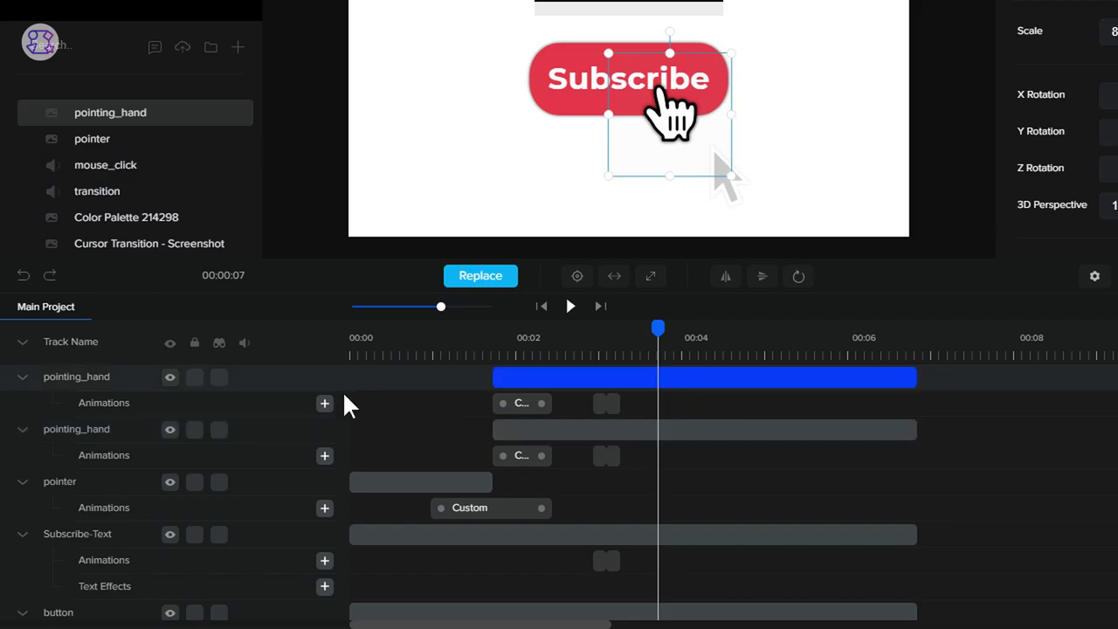
double_click(144, 377)
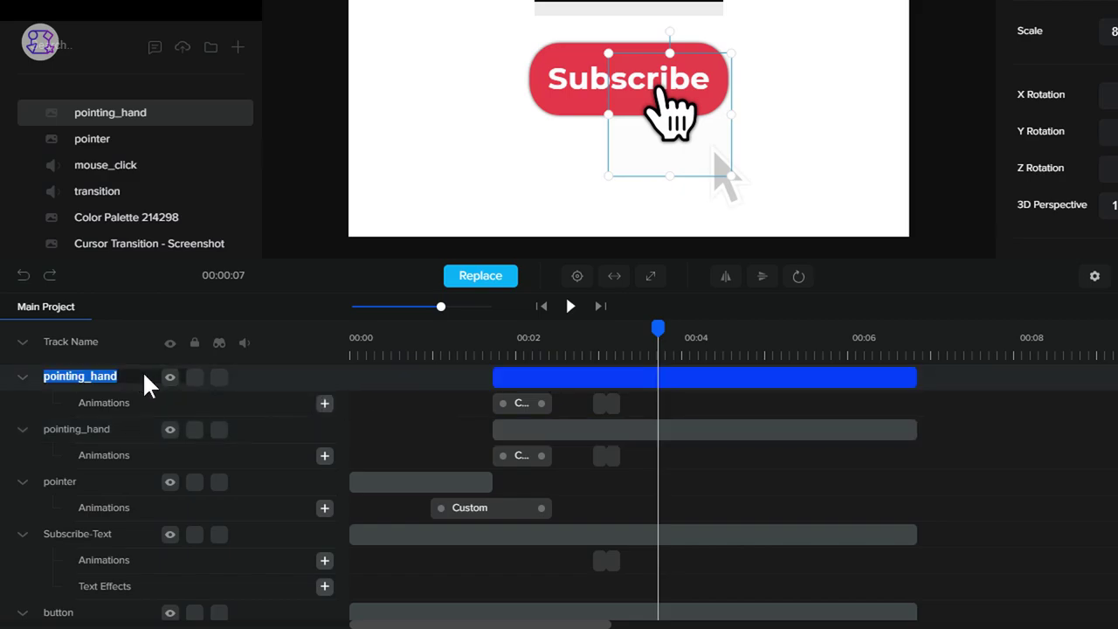
left_click(144, 377)
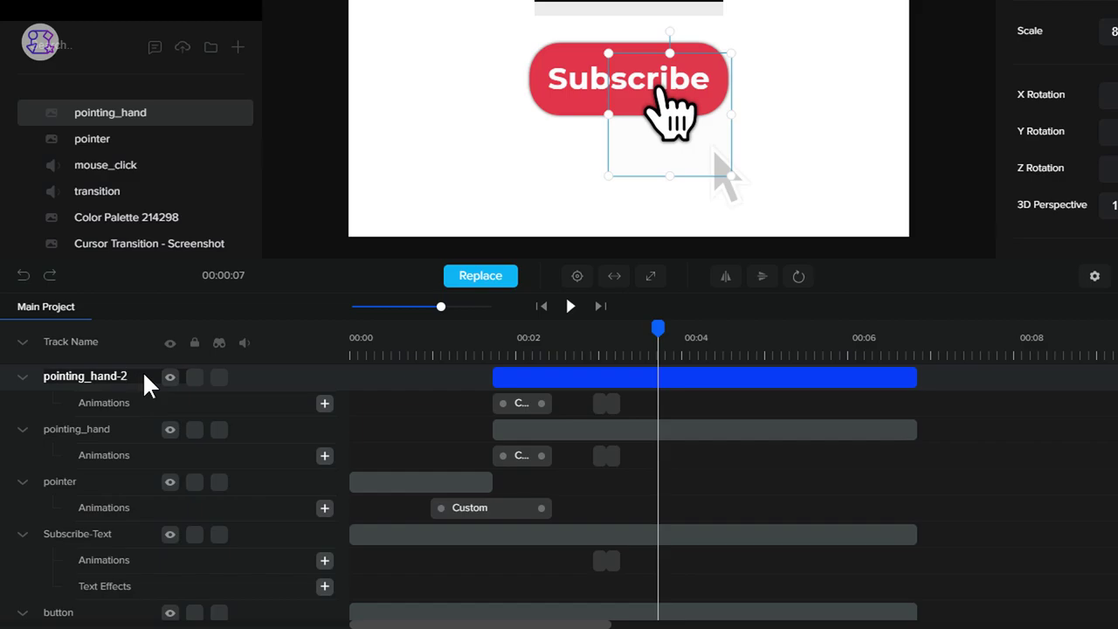
key("Return")
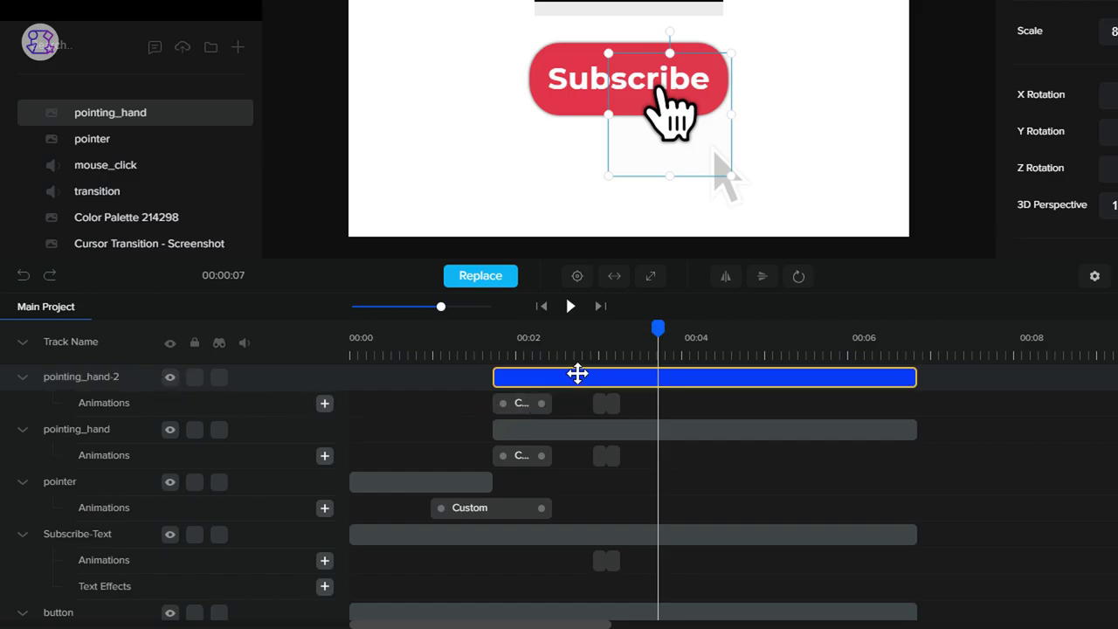
mouse_move(582, 377)
left_mouse_down()
mouse_move(646, 388)
mouse_move(744, 379)
left_mouse_up()
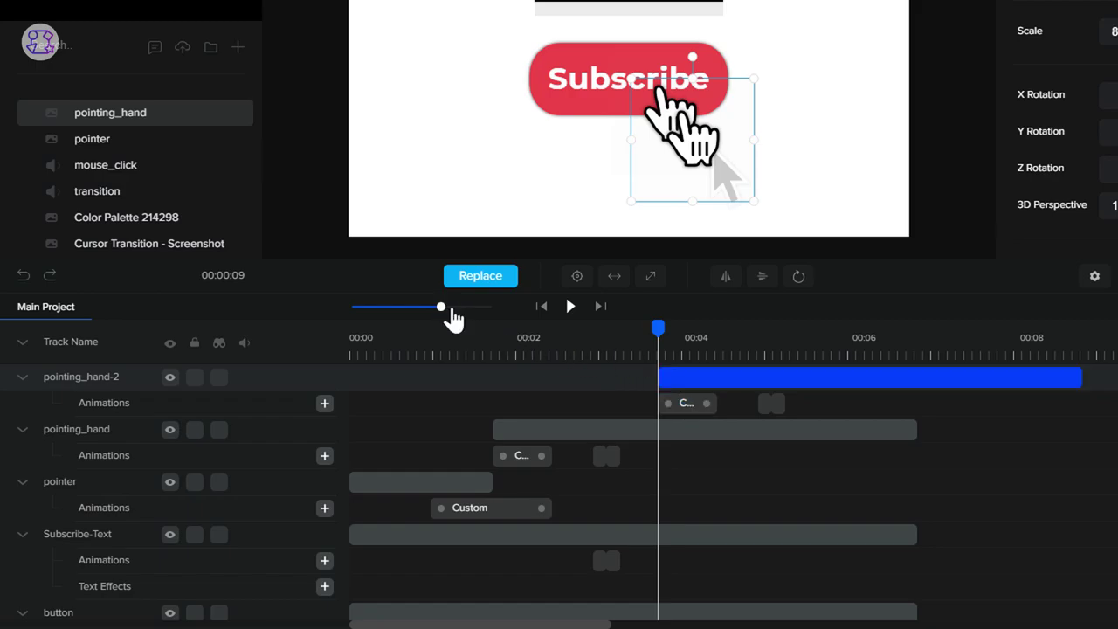
- Reverse pointing_hand-2's copied animation, then delete one animation block near 00:05
left_click_drag(444, 303, 455, 308)
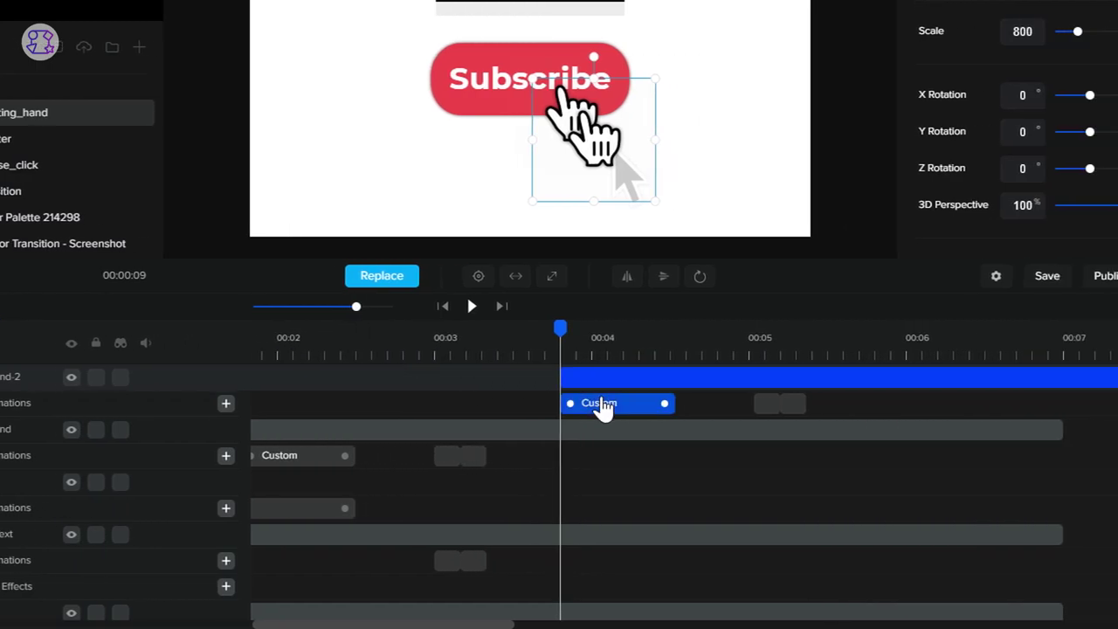
right_click(566, 407)
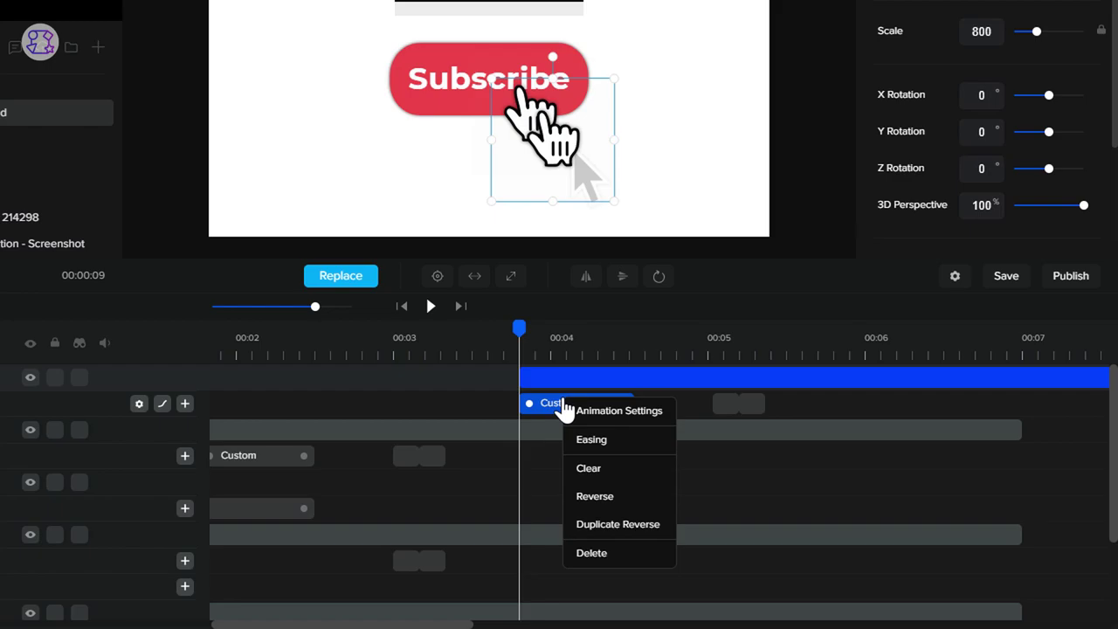
left_click(595, 497)
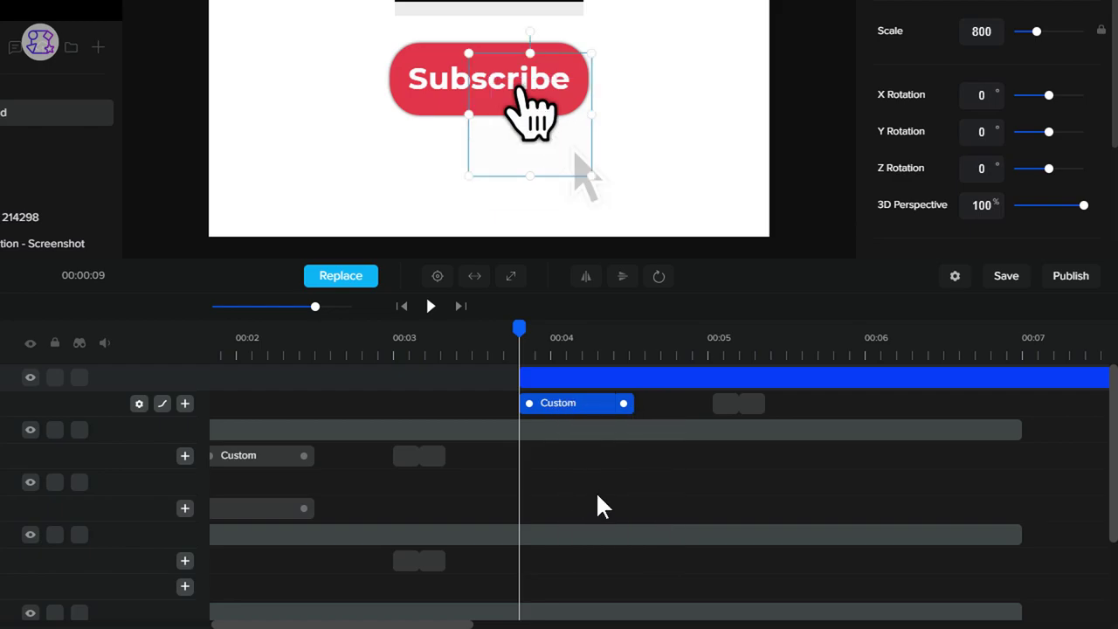
left_click(722, 409)
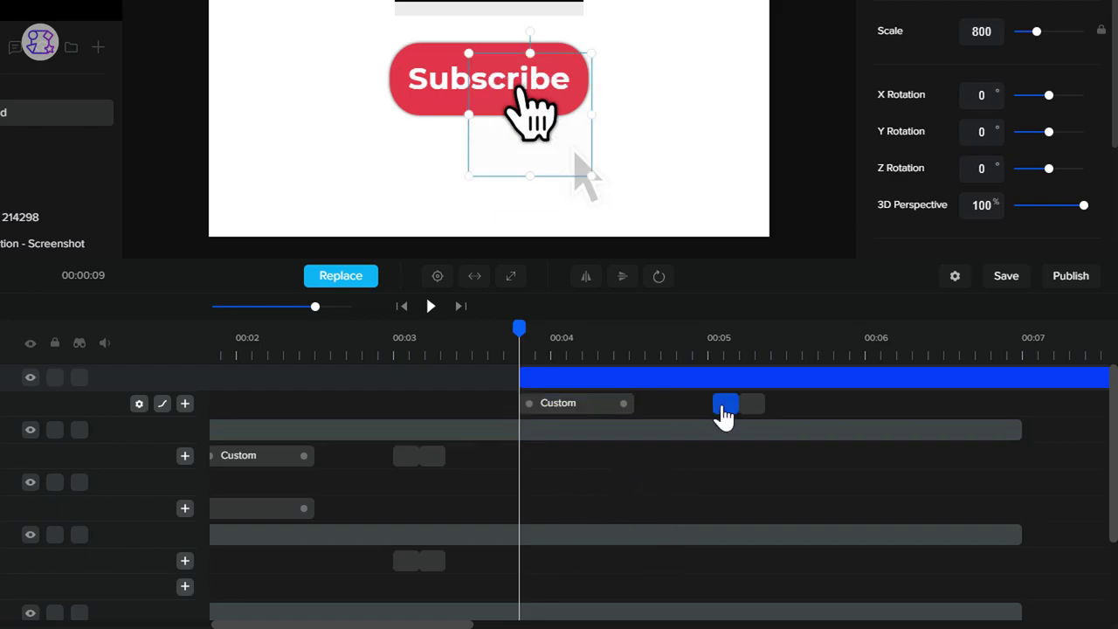
right_click(723, 416)
left_click(749, 564)
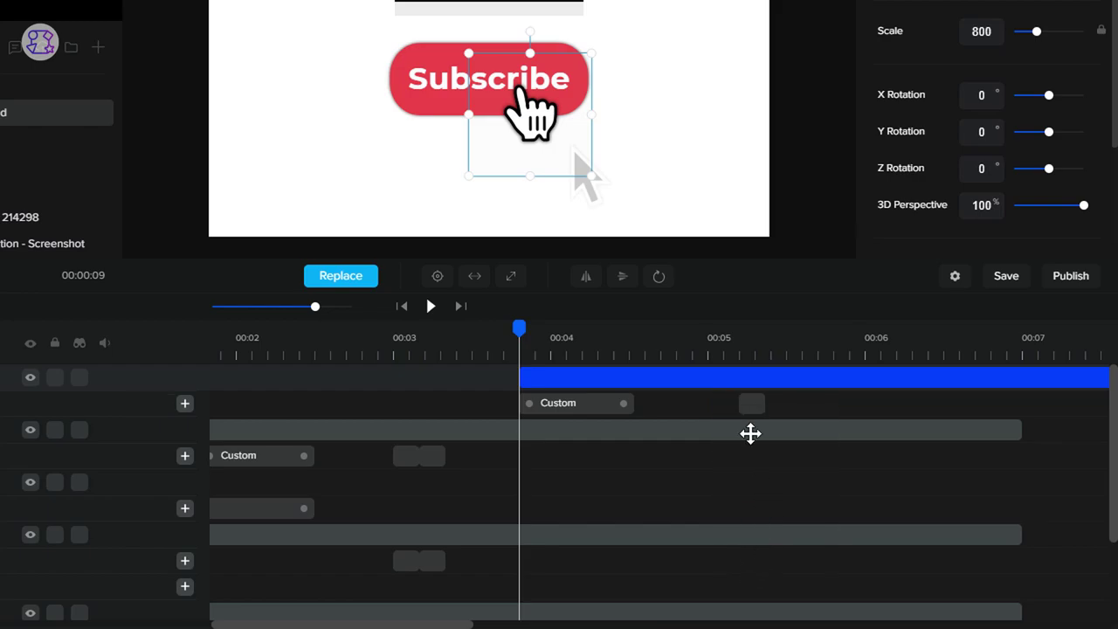
- Delete the remaining old animation blocks and add a new Custom animation near 00:04
left_click(750, 408)
right_click(752, 412)
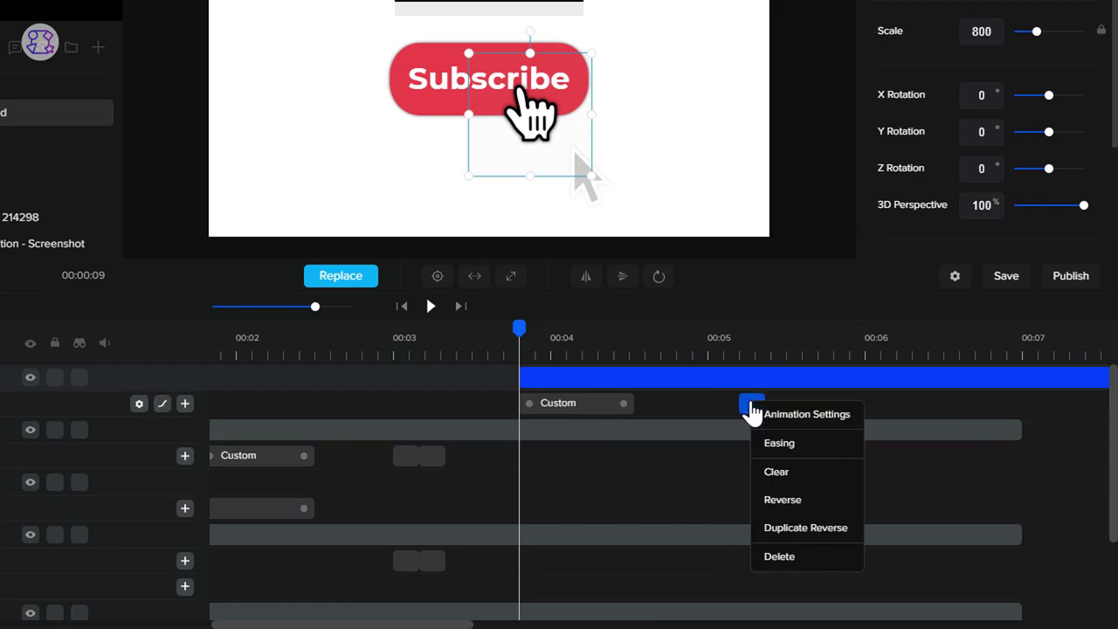
left_click(780, 557)
left_click(613, 408)
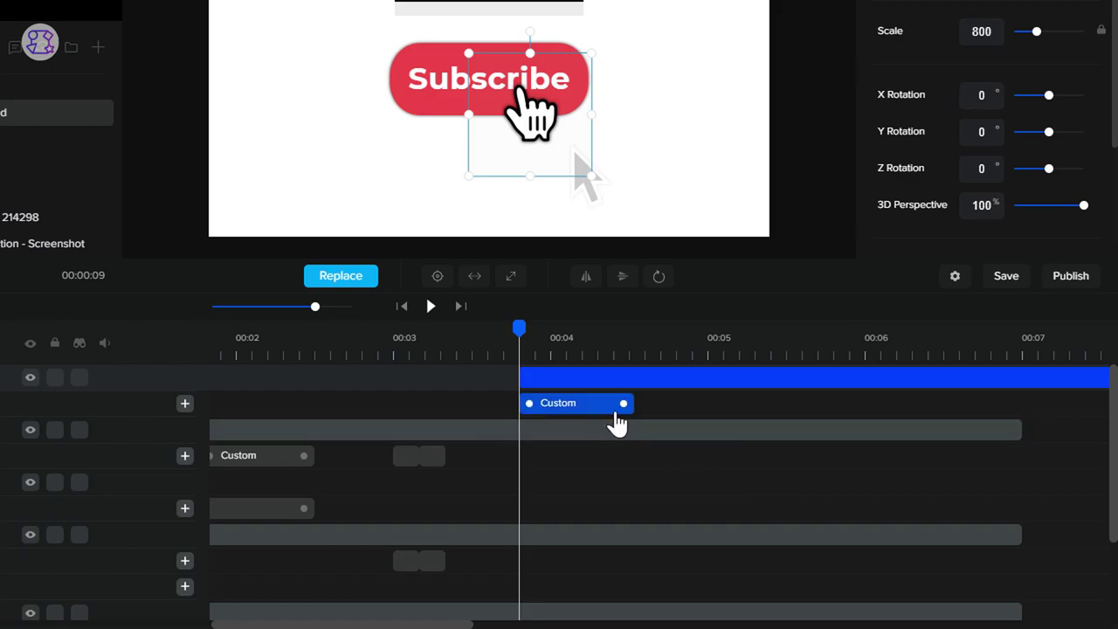
right_click(603, 410)
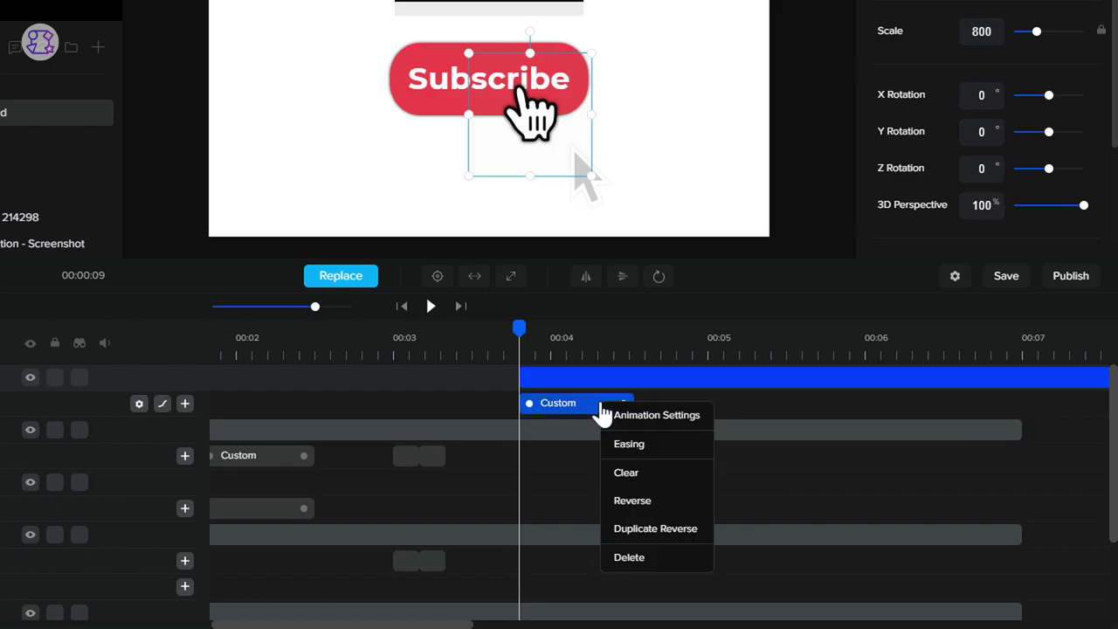
left_click(640, 561)
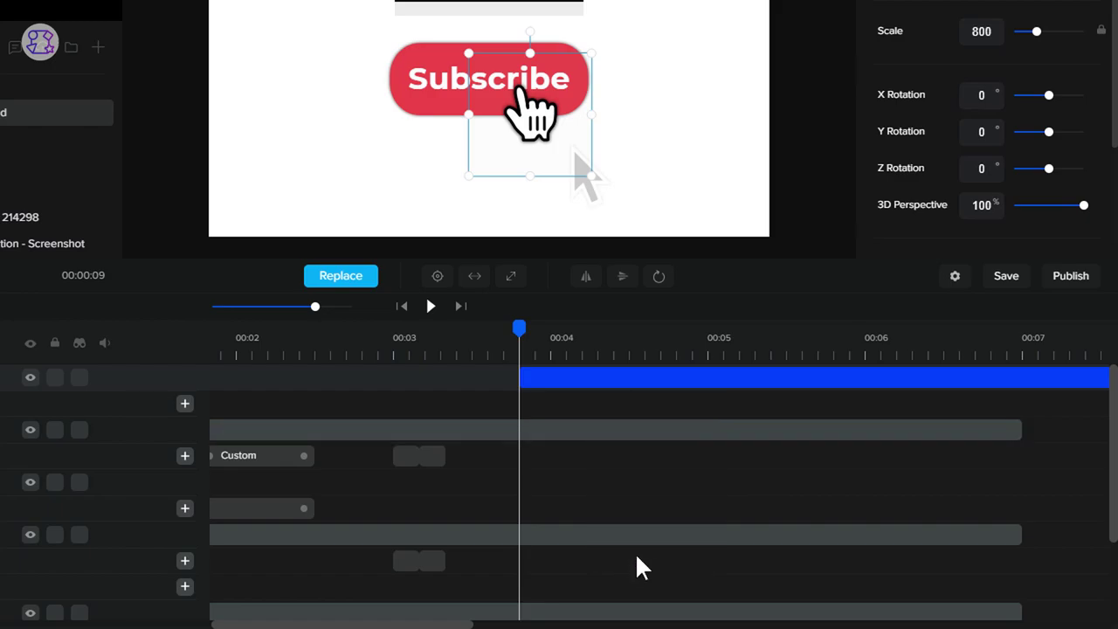
left_click(311, 403)
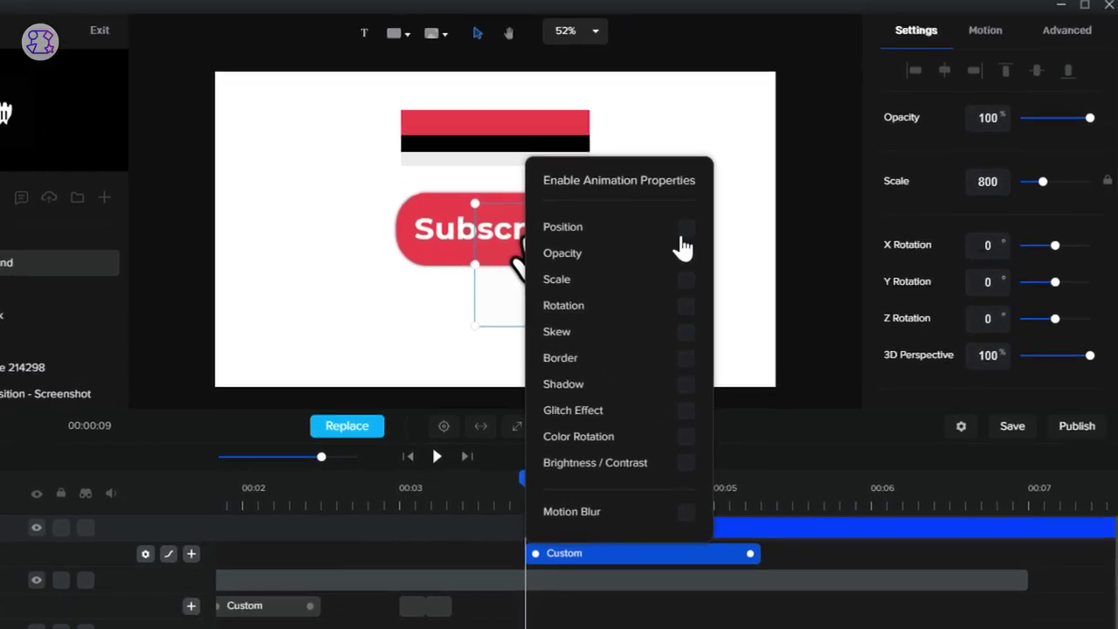
- Animate pointing_hand-2's Position with Expo easing on both ends, sliding it down-right by 00:05.3
left_click(819, 78)
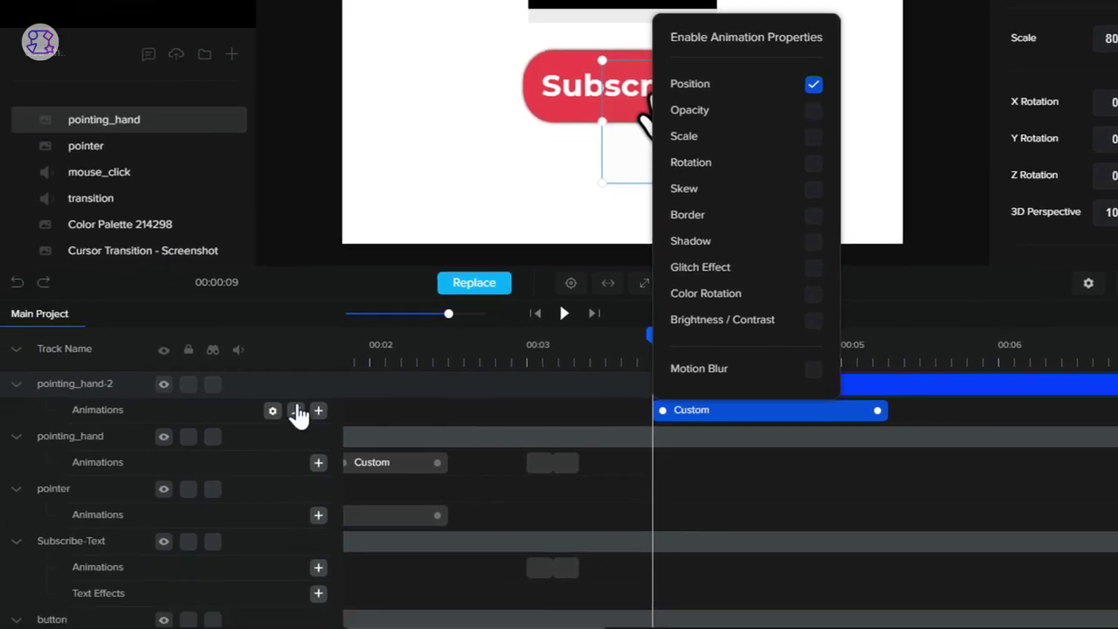
left_click(296, 411)
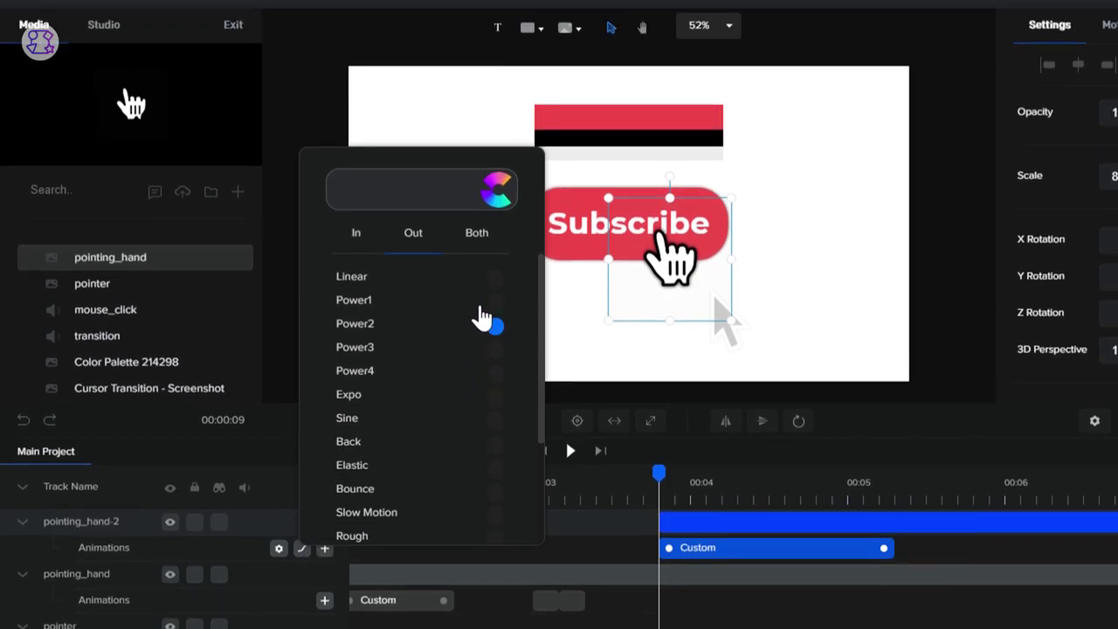
left_click(476, 115)
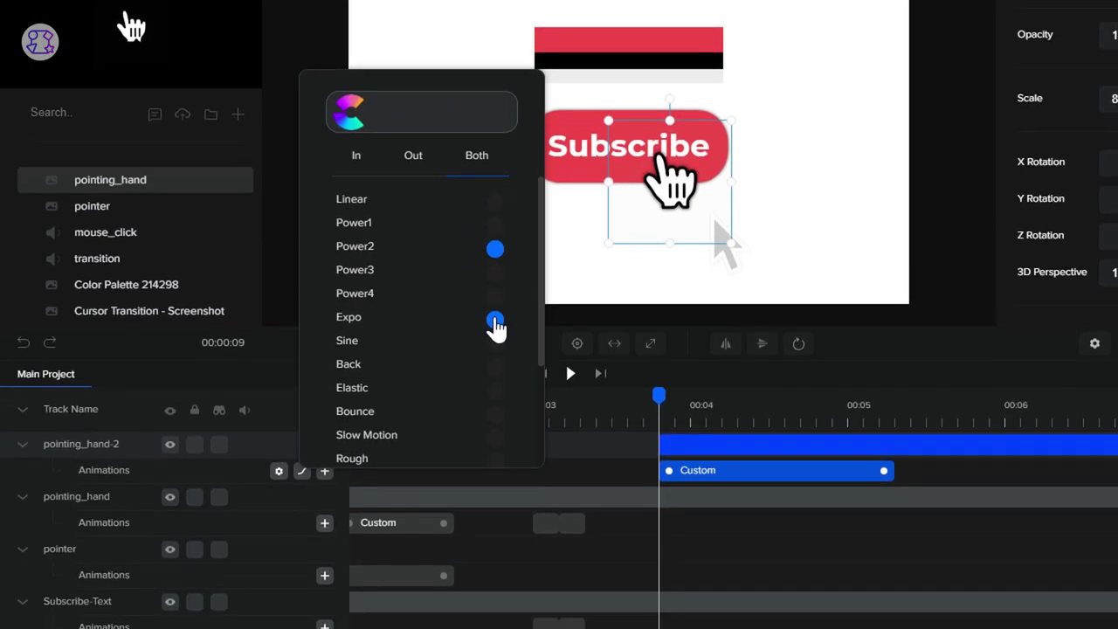
left_click(495, 322)
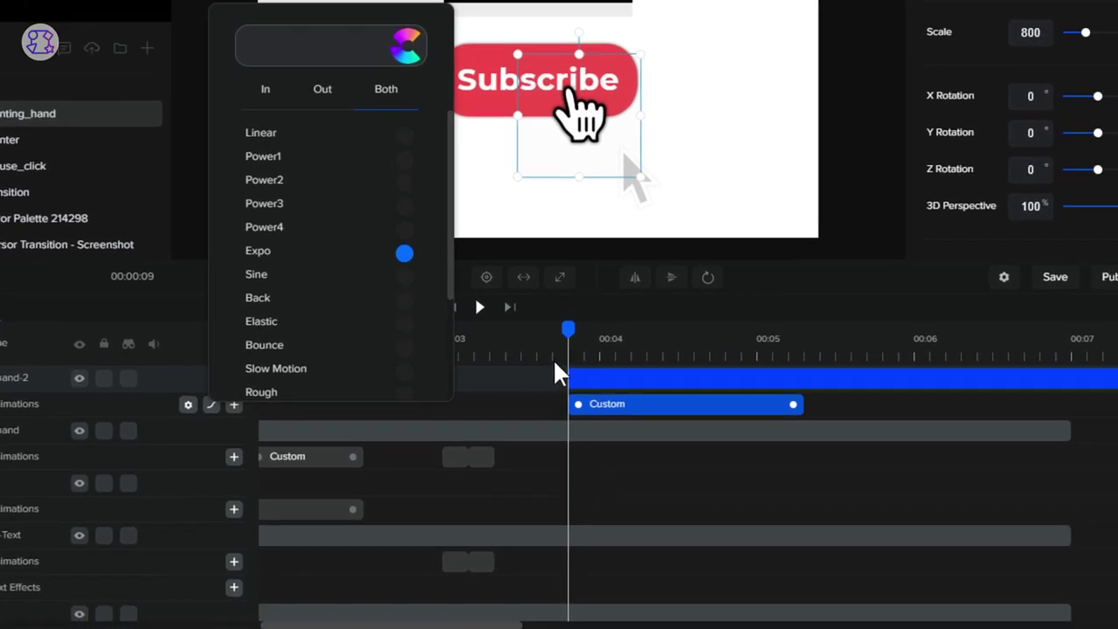
left_click(633, 435)
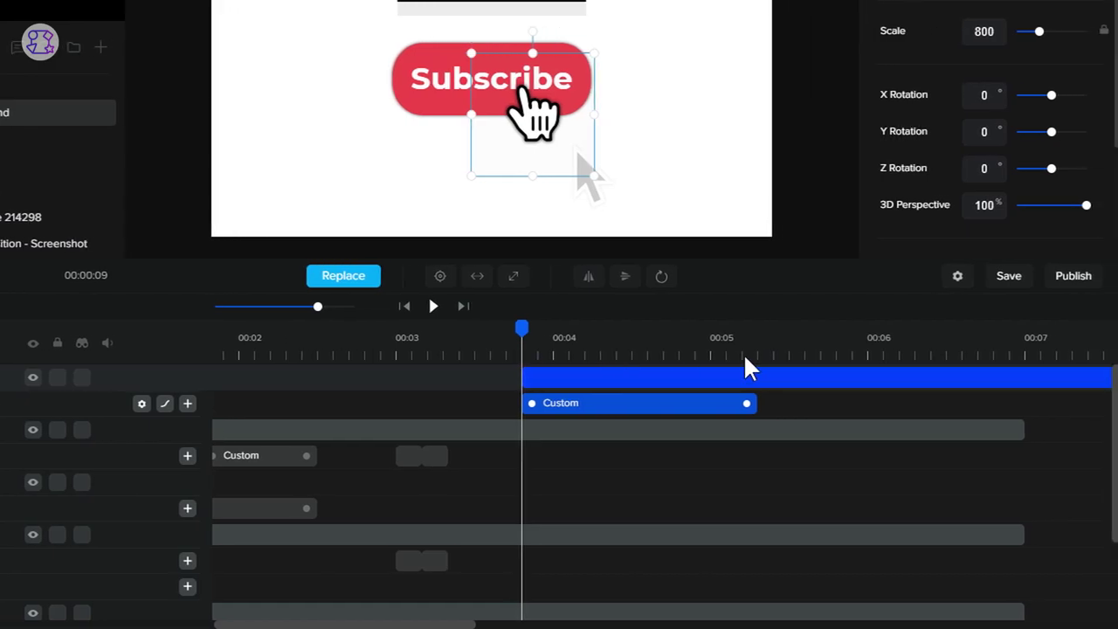
left_click(762, 365)
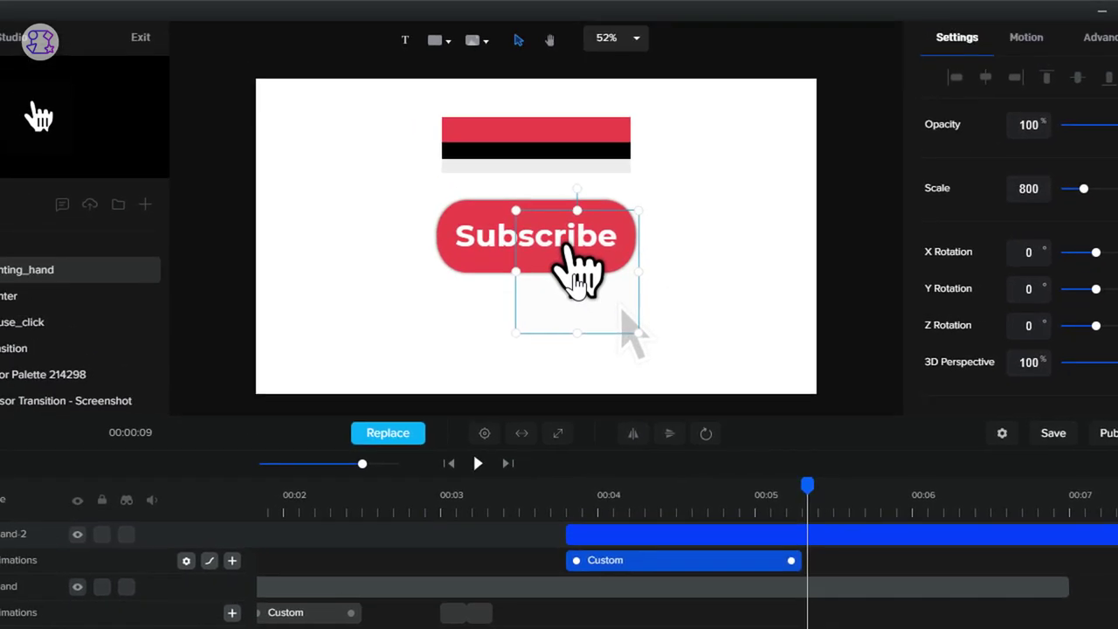
left_click_drag(578, 278, 627, 339)
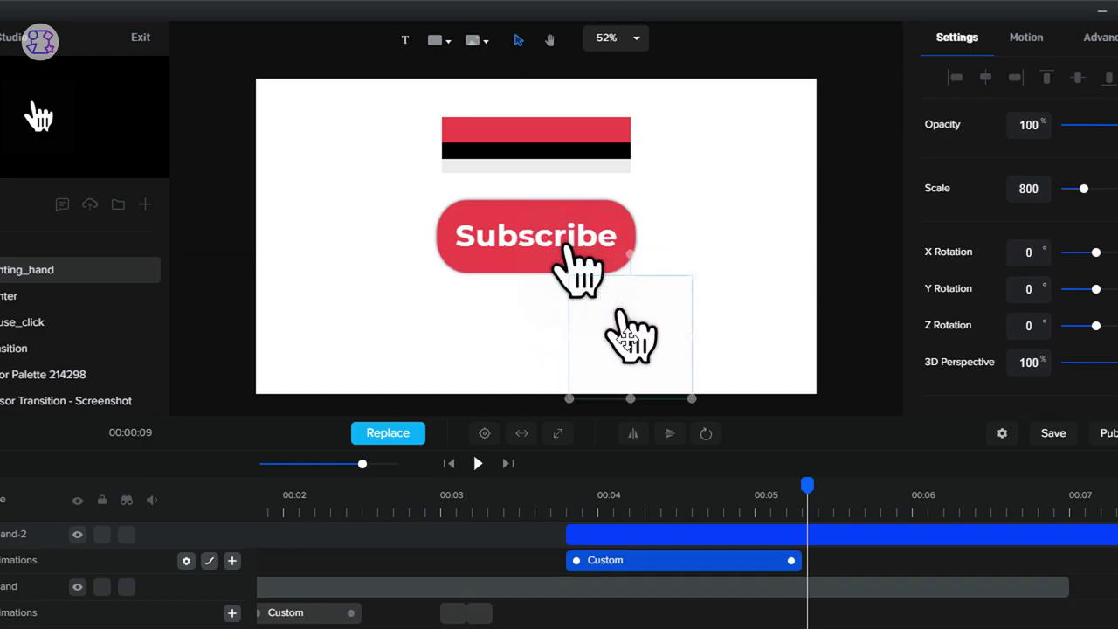
left_click_drag(627, 341, 628, 341)
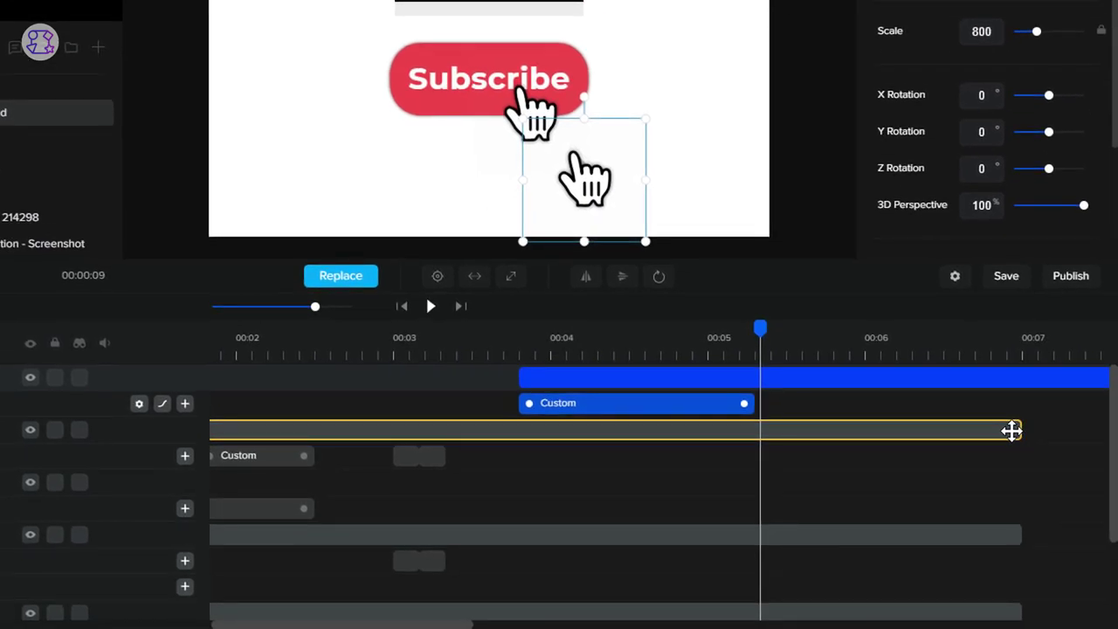
- Trim the original pointing_hand clip to end near 00:04 and scrub through the handover
left_click(1016, 430)
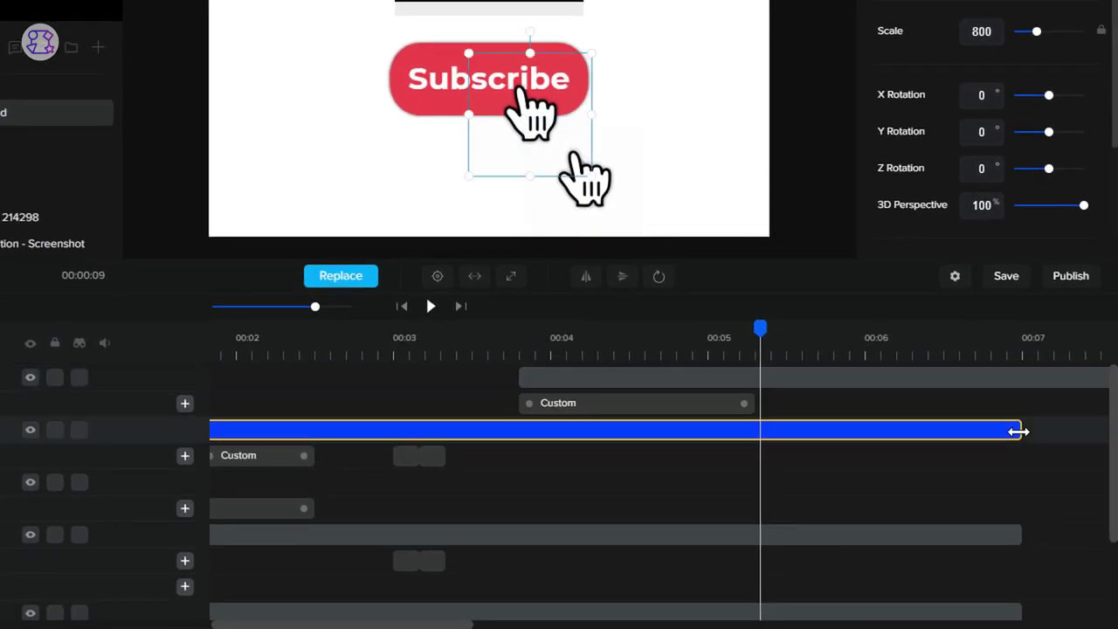
left_click_drag(1018, 430, 521, 429)
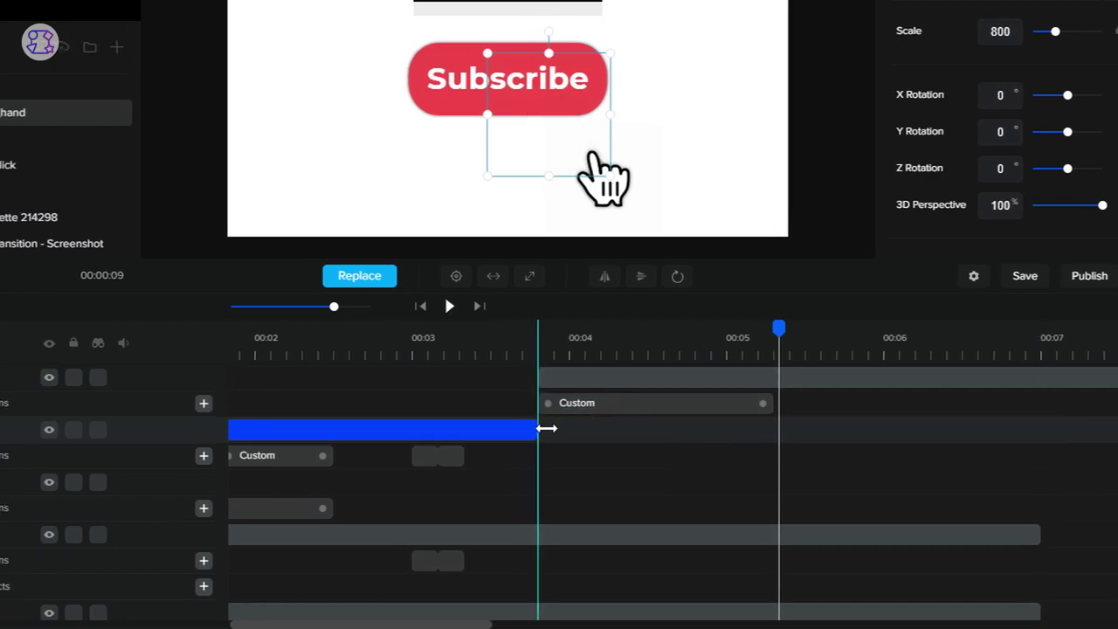
left_click(569, 354)
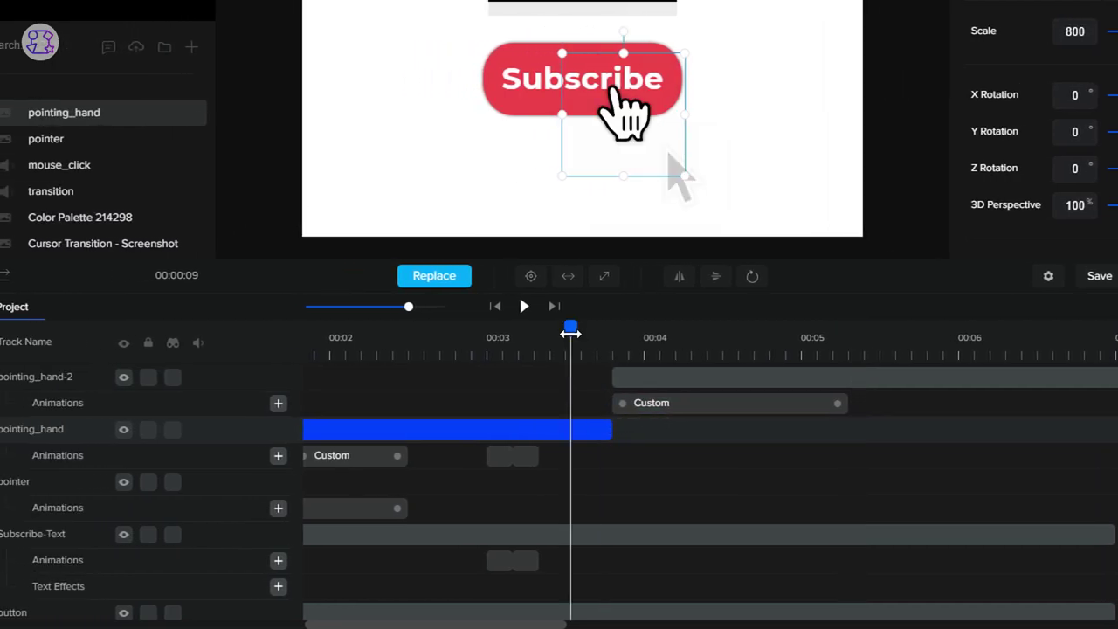
left_click(649, 337)
left_click_drag(694, 339, 859, 328)
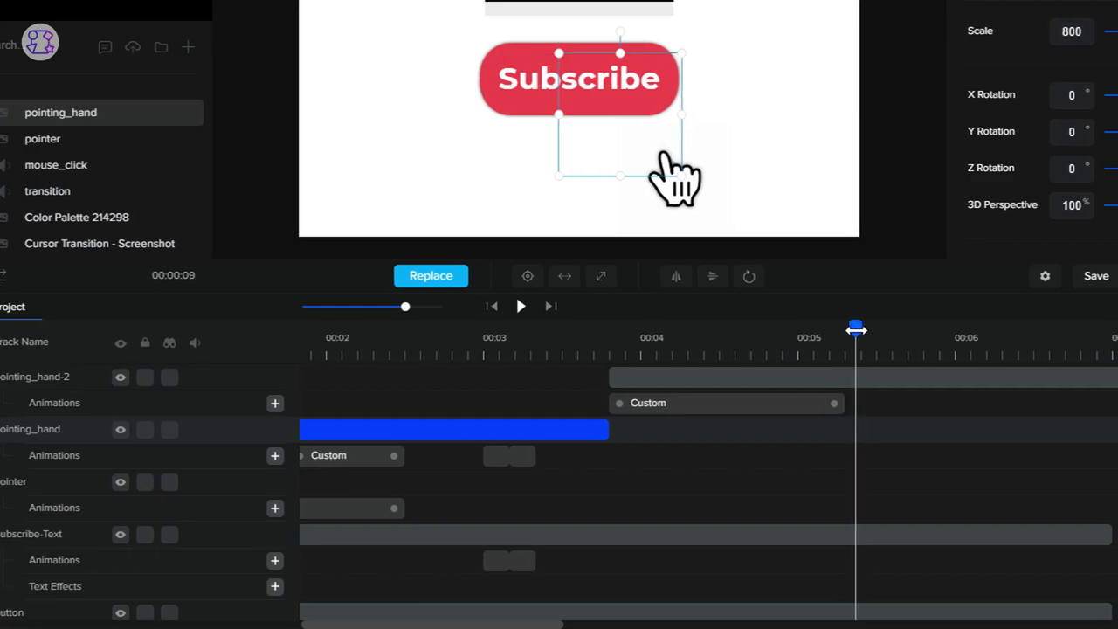
mouse_move(757, 332)
left_mouse_down()
mouse_move(644, 365)
mouse_move(630, 355)
left_mouse_up()
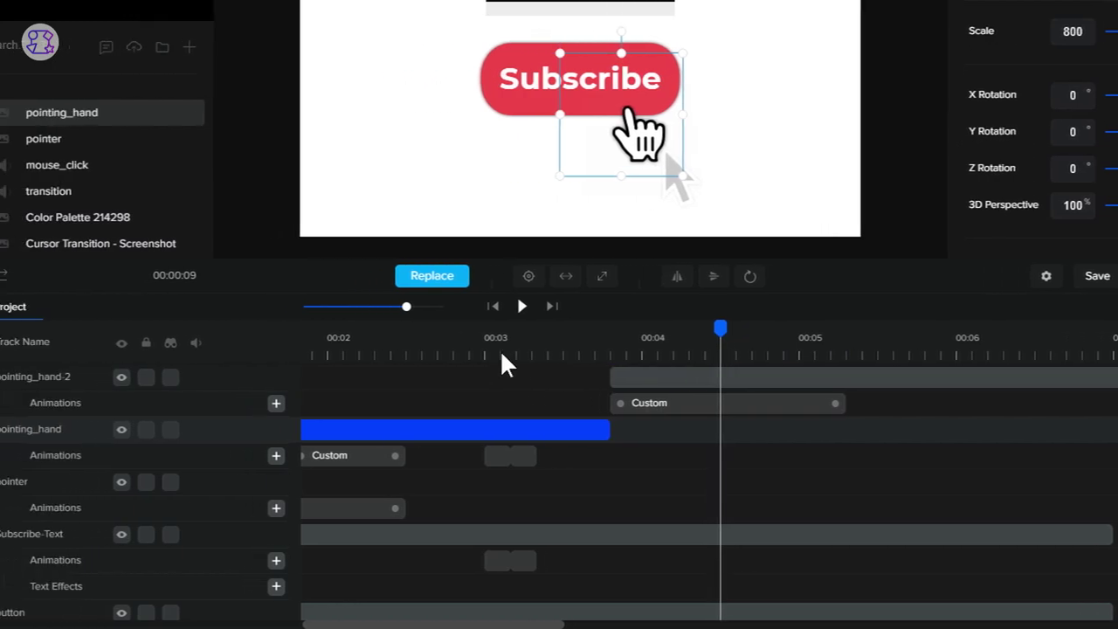
left_click_drag(462, 306, 492, 306)
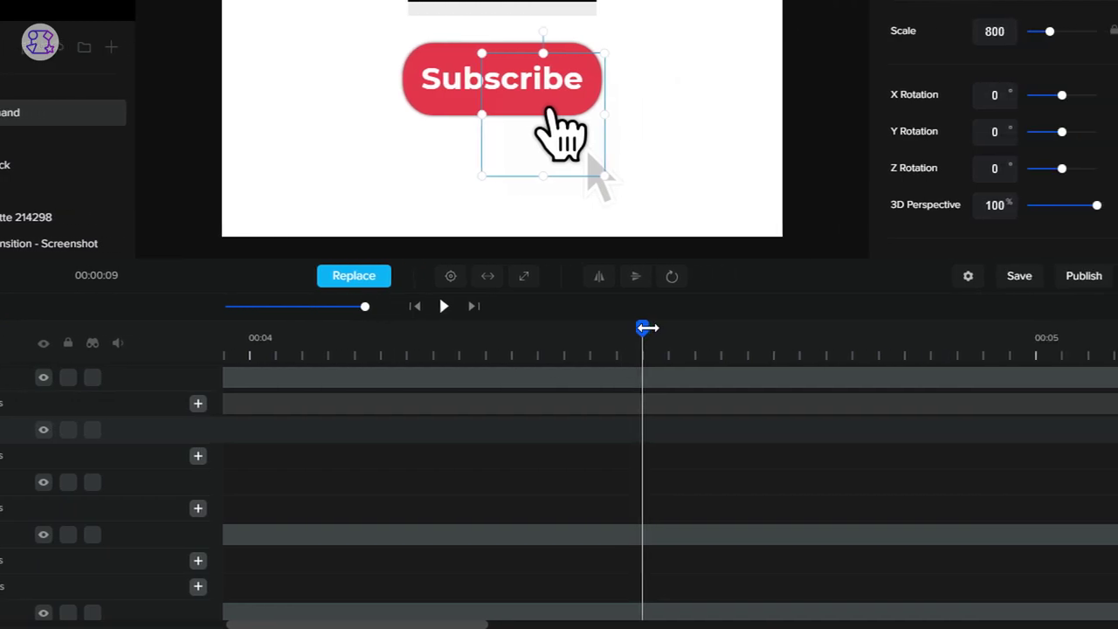
left_click(652, 334)
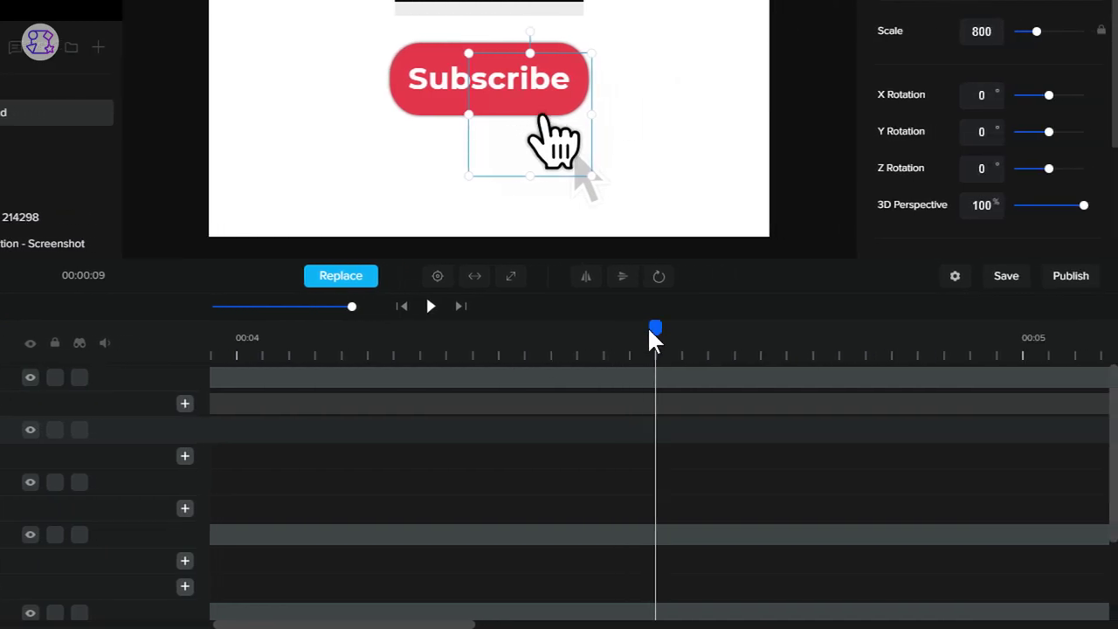
left_click(670, 333)
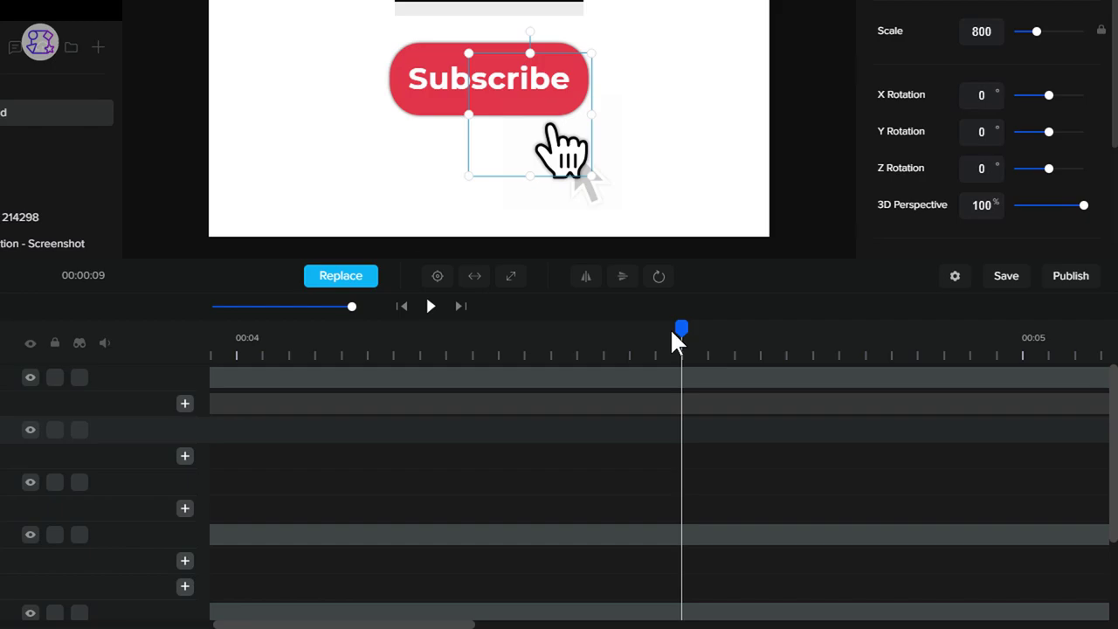
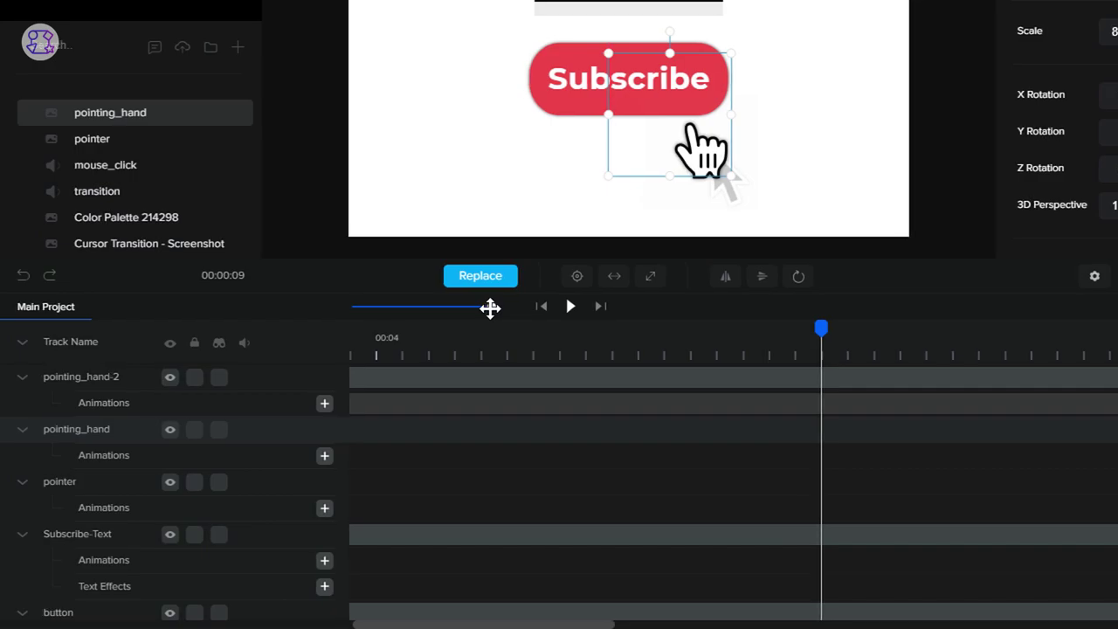
- Duplicate the pointer track
left_click_drag(490, 308, 452, 307)
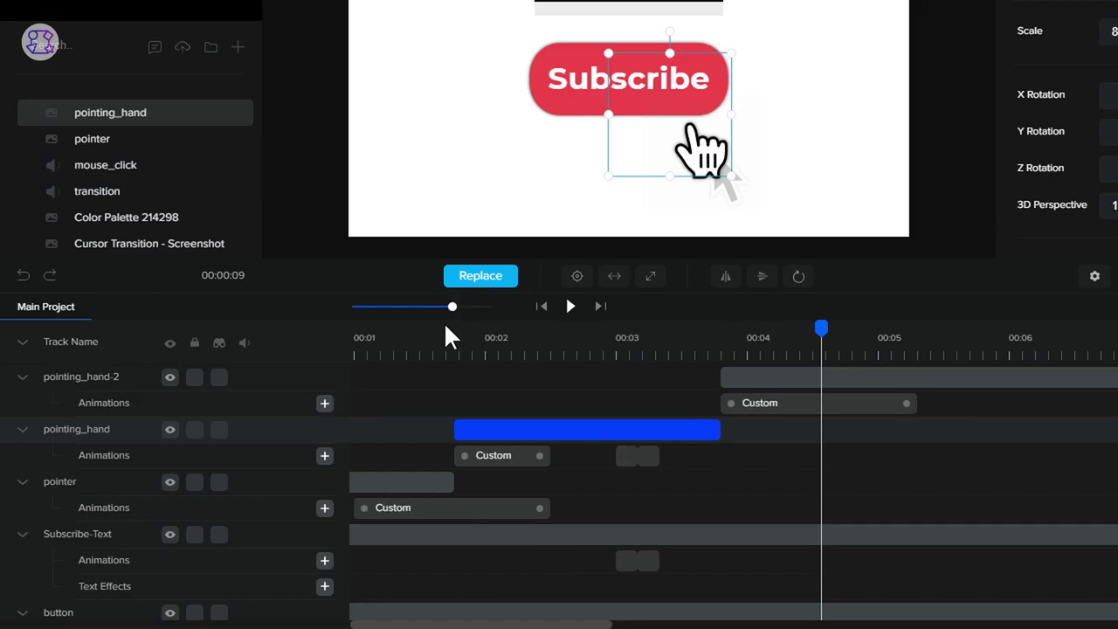
left_click(402, 479)
right_click(403, 479)
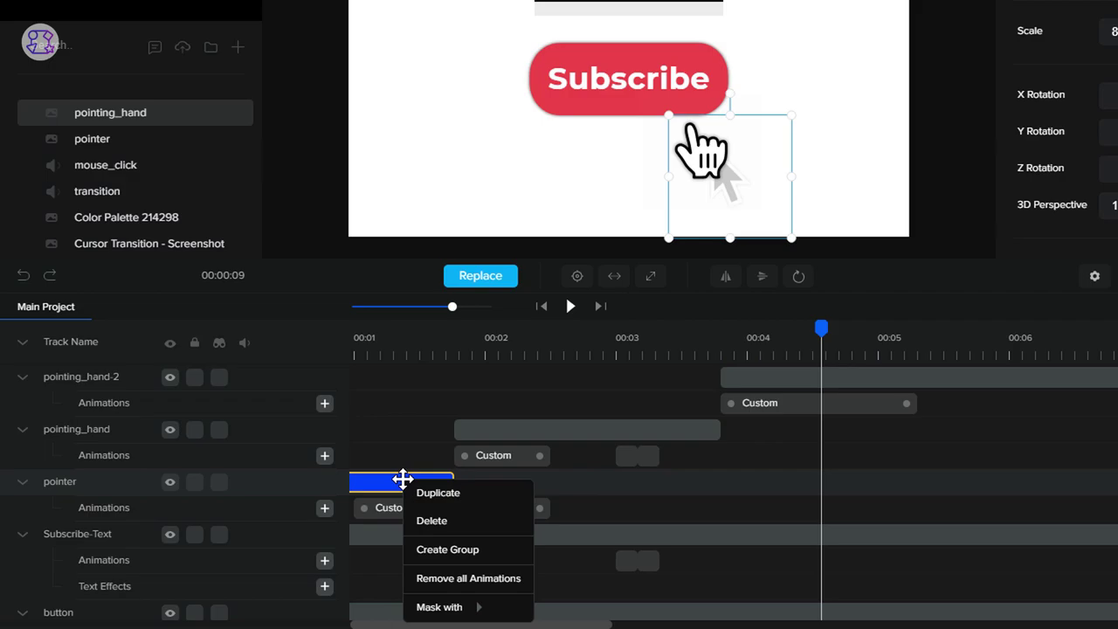
left_click(426, 494)
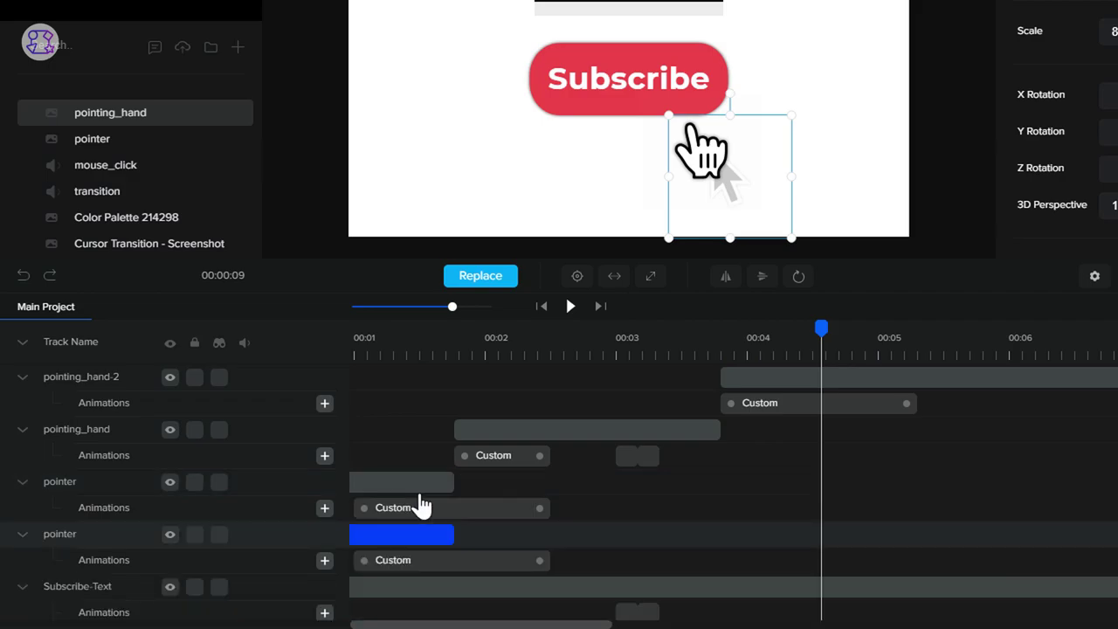
- Rename the copy to pointer-2 and move it directly below pointing_hand-2
left_click(384, 483)
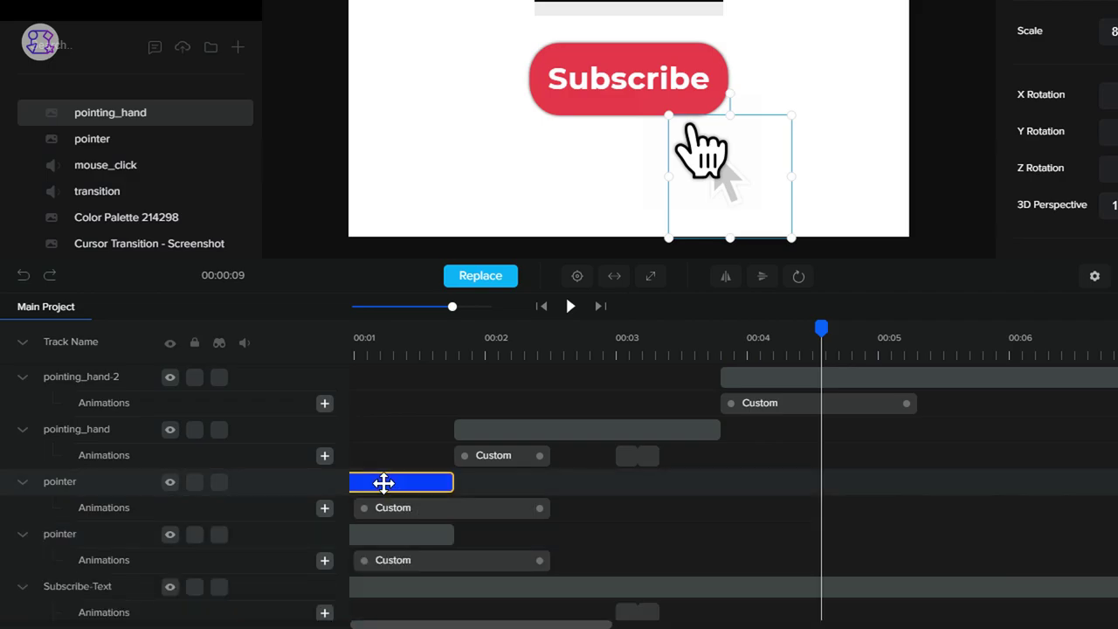
double_click(136, 481)
left_click(138, 482)
type("-2")
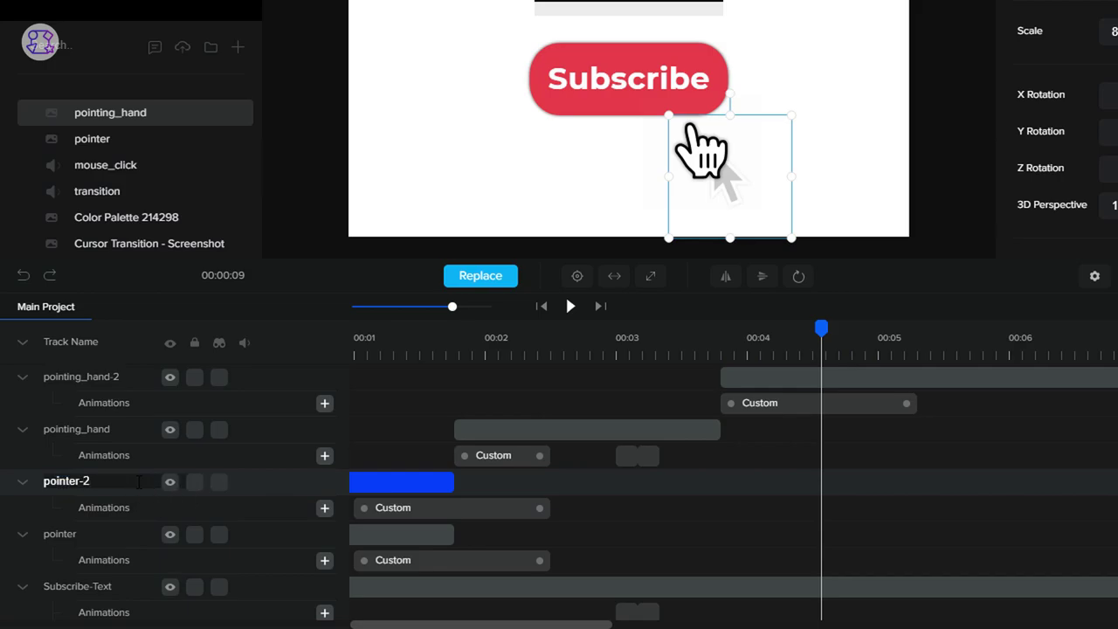
key("Return")
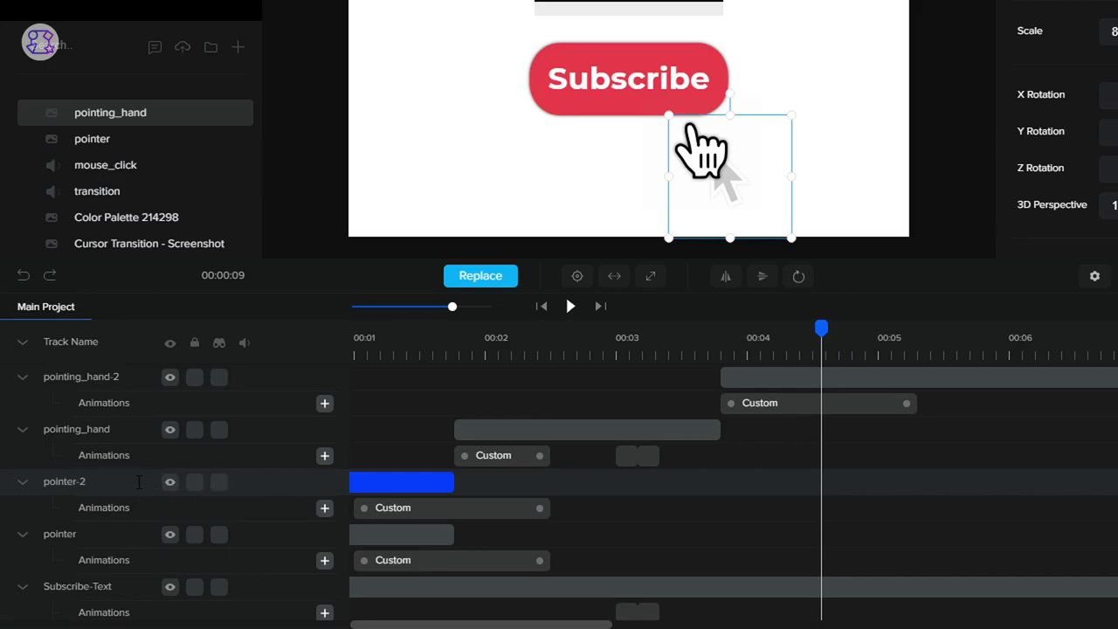
left_click_drag(249, 477, 256, 402)
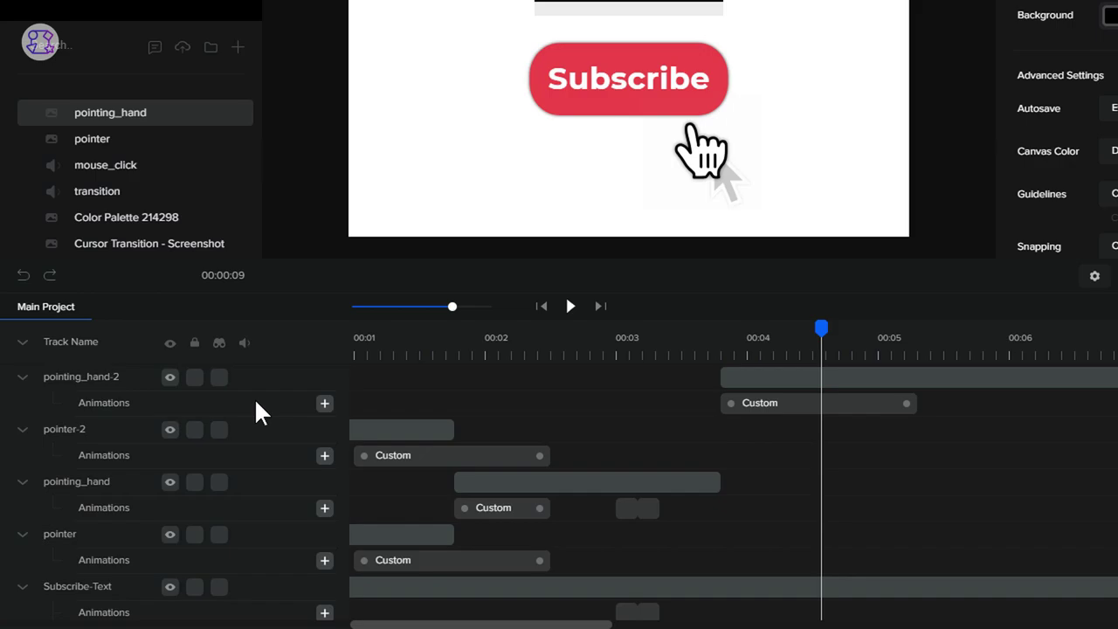
- Move the pointer-2 clip to start near 00:04.5 and align its Custom animation with the clip start
left_click(385, 428)
mouse_move(384, 428)
left_mouse_down()
mouse_move(821, 431)
mouse_move(981, 454)
left_mouse_up()
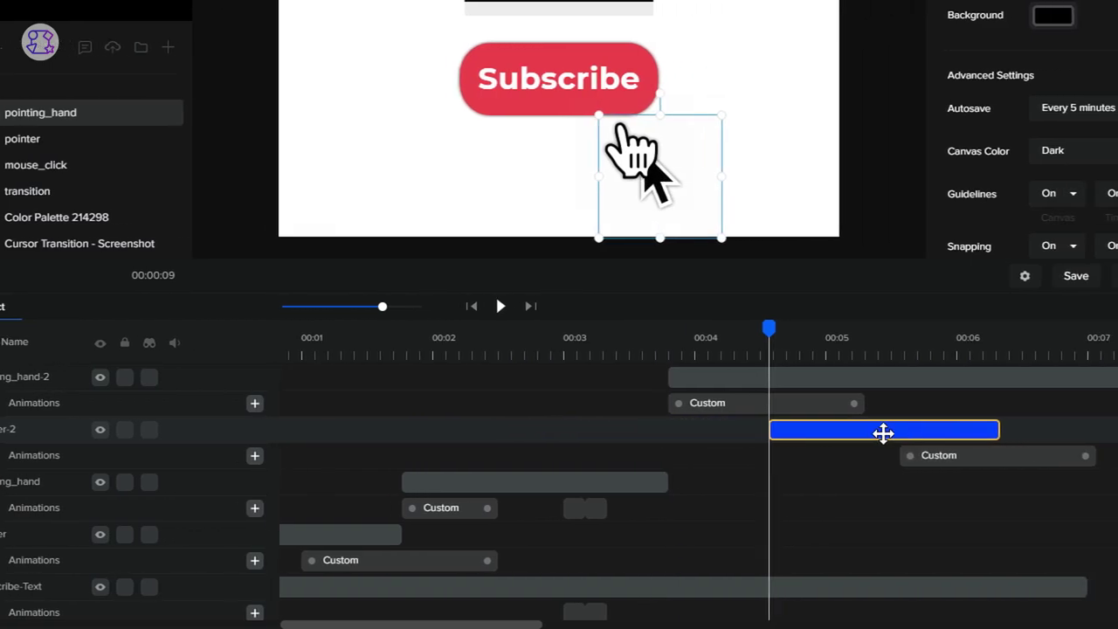
left_click(1043, 461)
left_click_drag(905, 470, 772, 471)
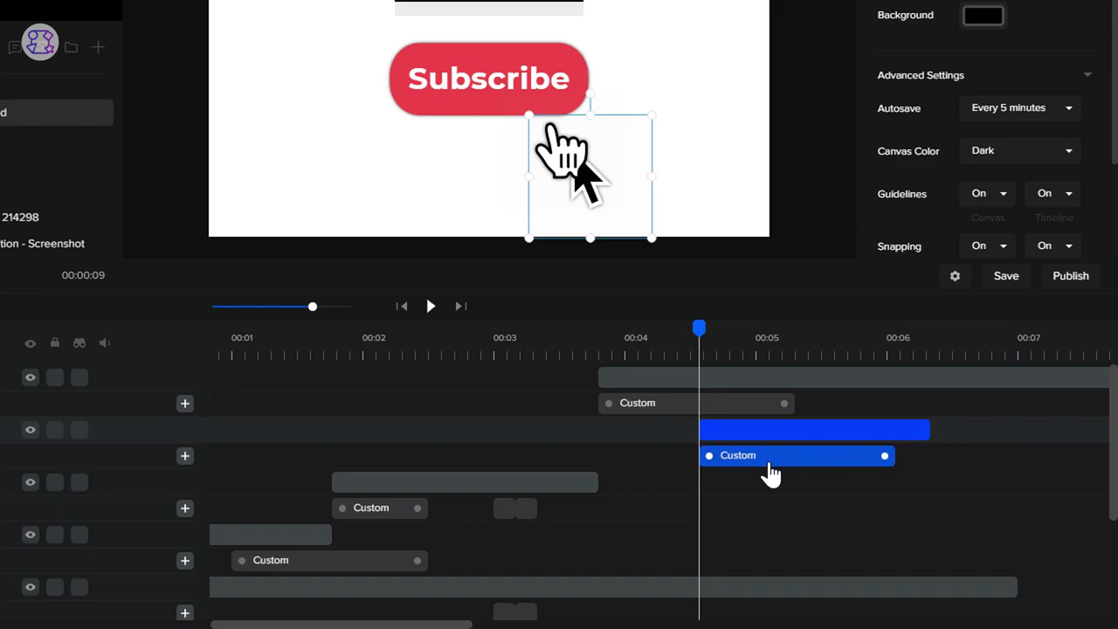
- Reverse the pointer-2 Custom animation and shorten it to end around 00:05.2
left_click(772, 471)
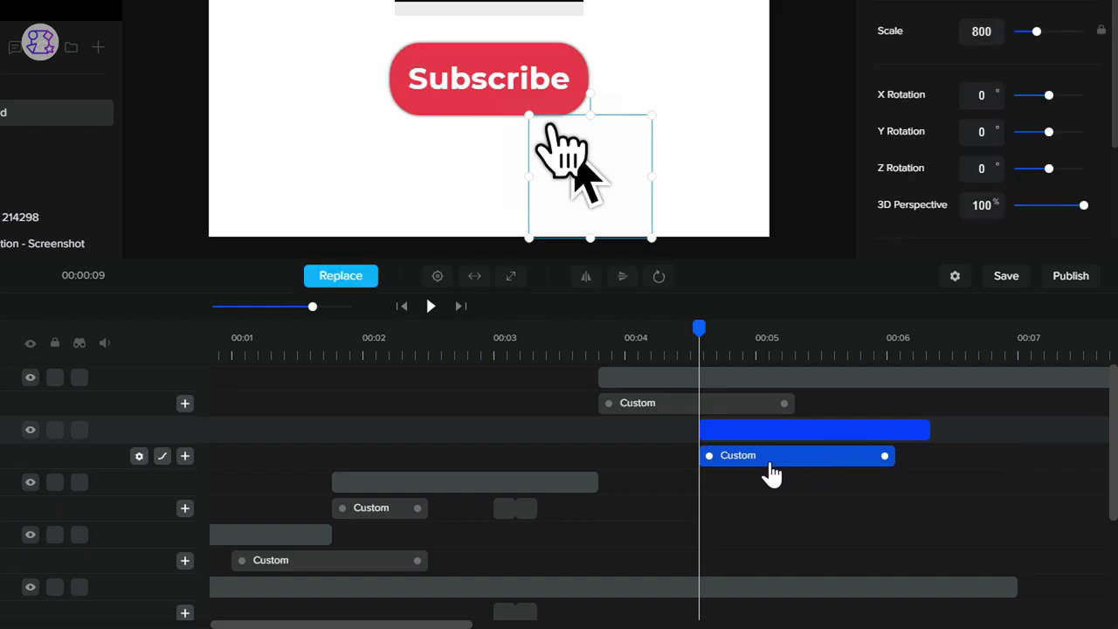
right_click(770, 472)
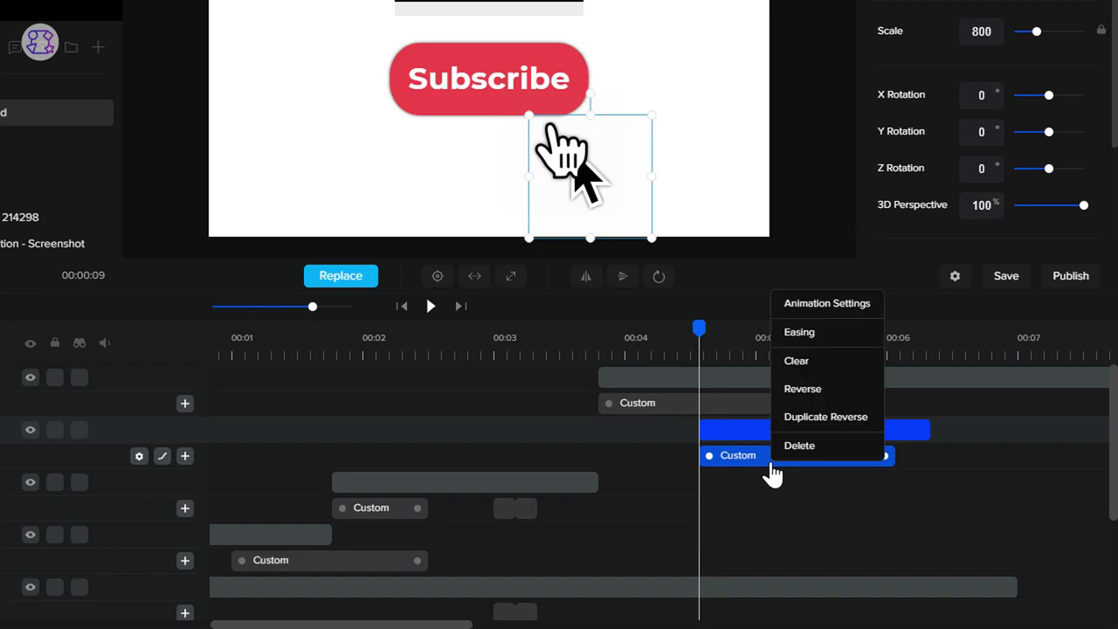
left_click(803, 390)
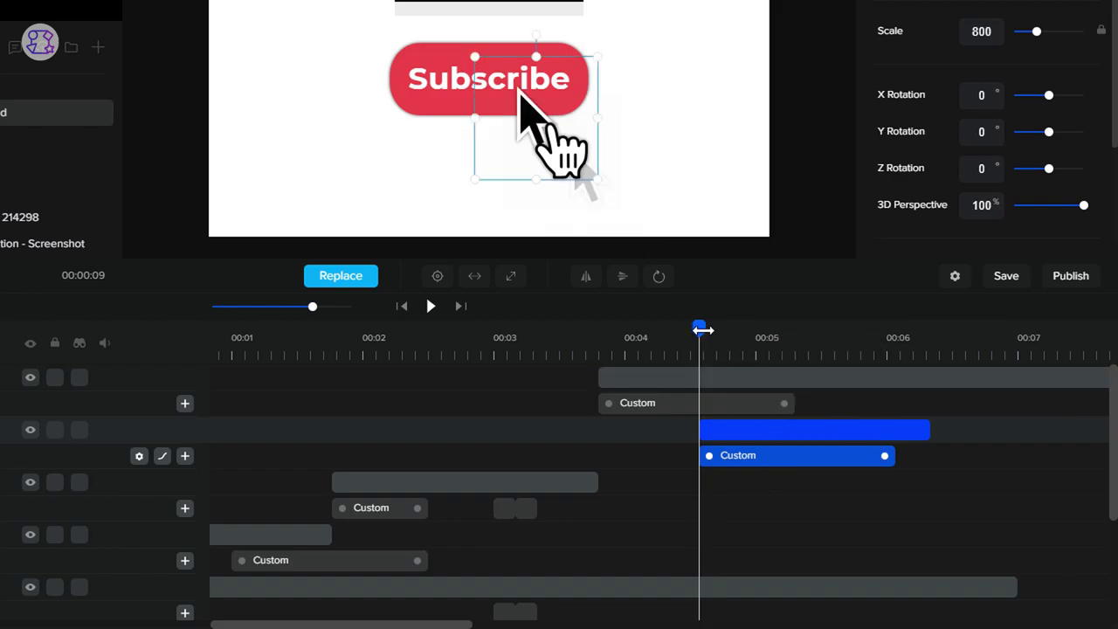
left_click_drag(720, 329, 910, 361)
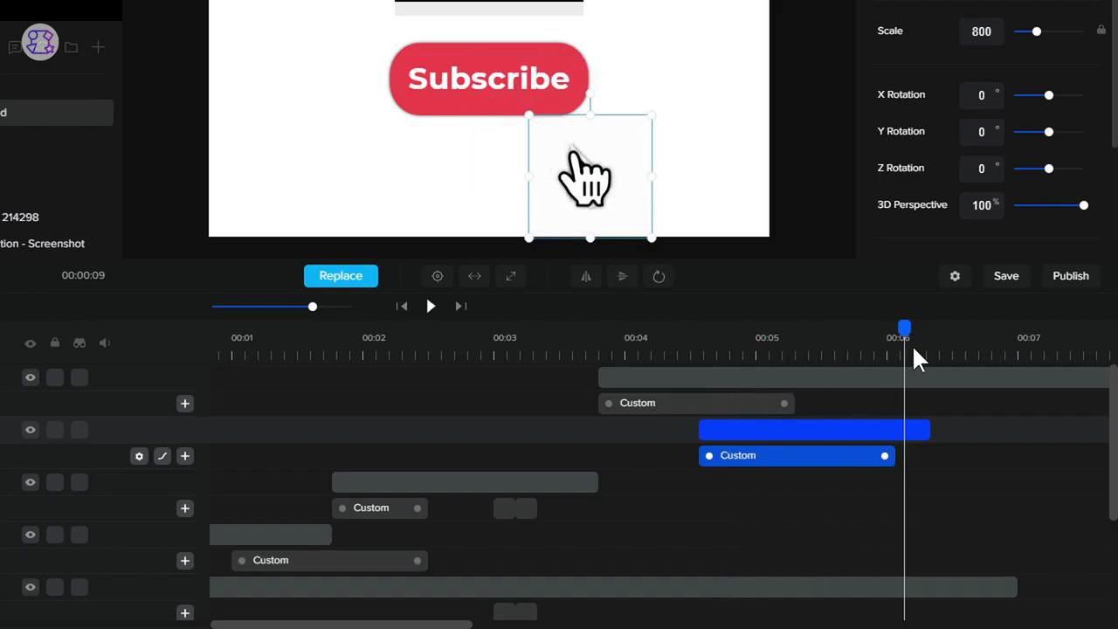
left_click_drag(885, 456, 784, 468)
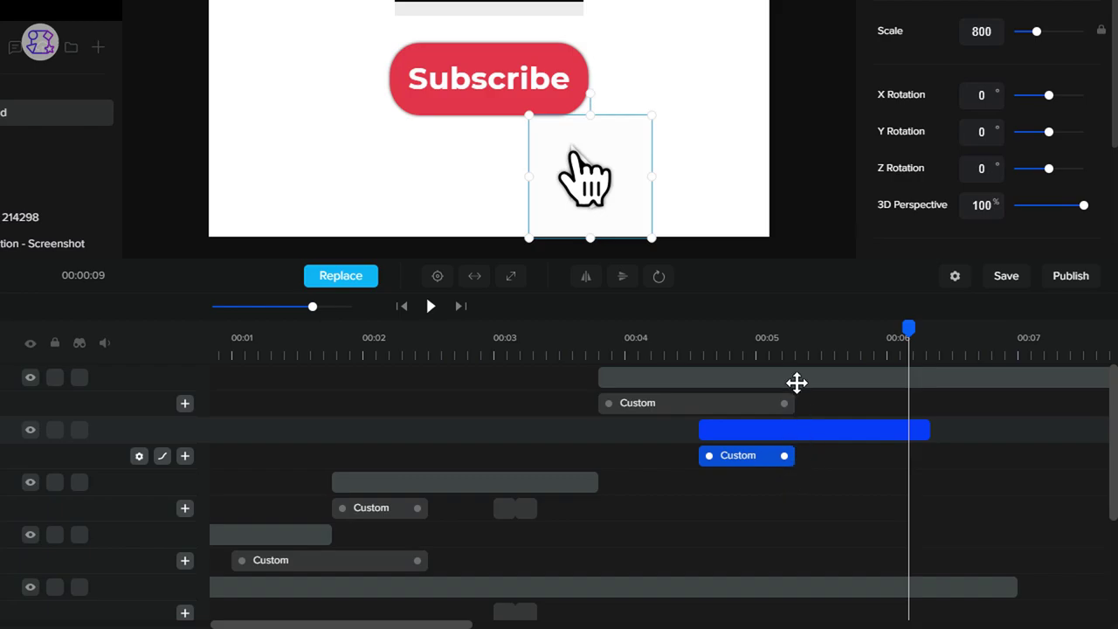
left_click(795, 353)
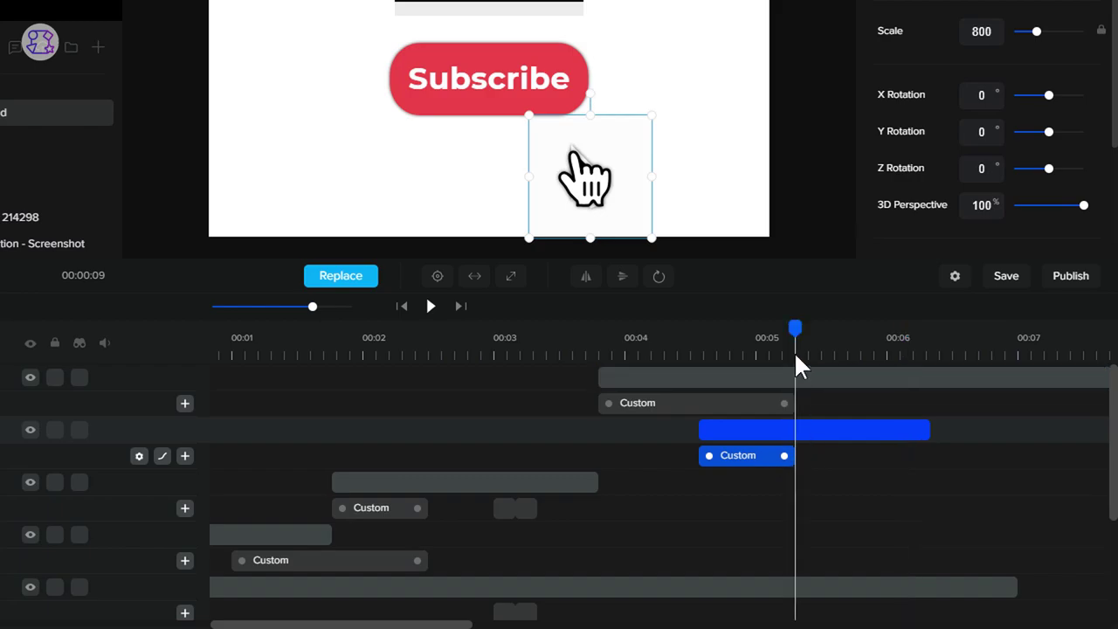
right_click(749, 460)
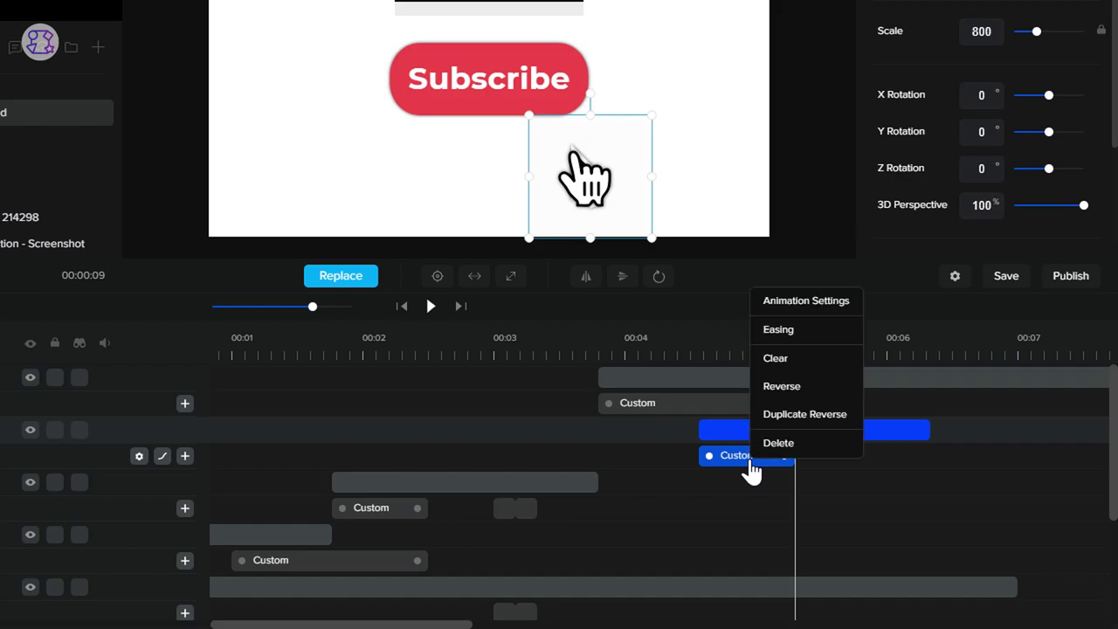
- Set the pointer-2 Custom animation easing to Out only with the Expo curve
left_click(778, 330)
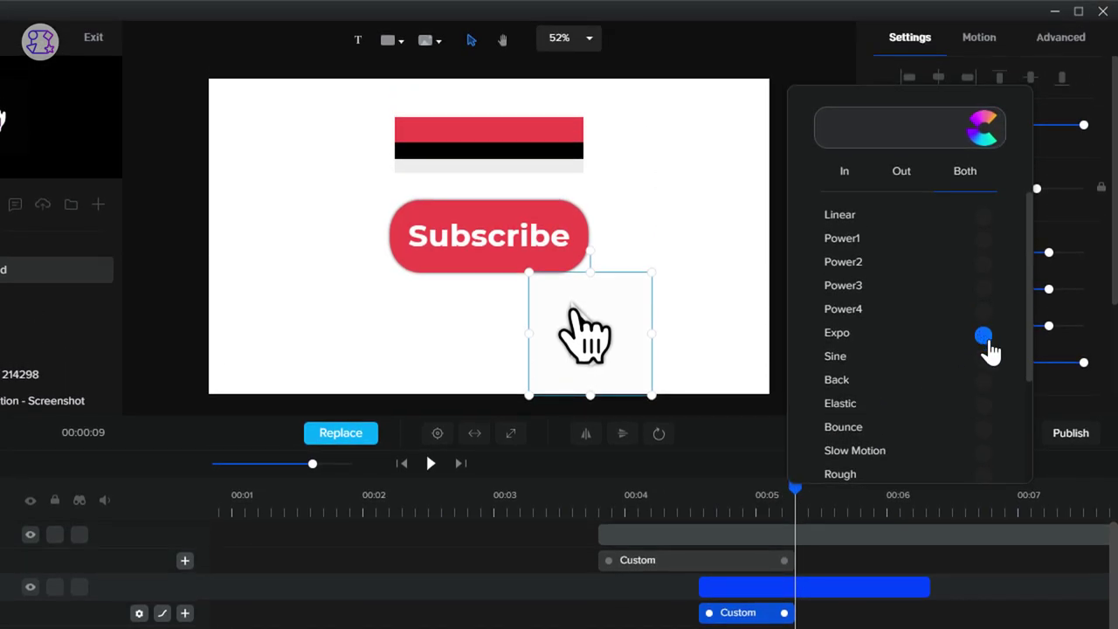
left_click(900, 175)
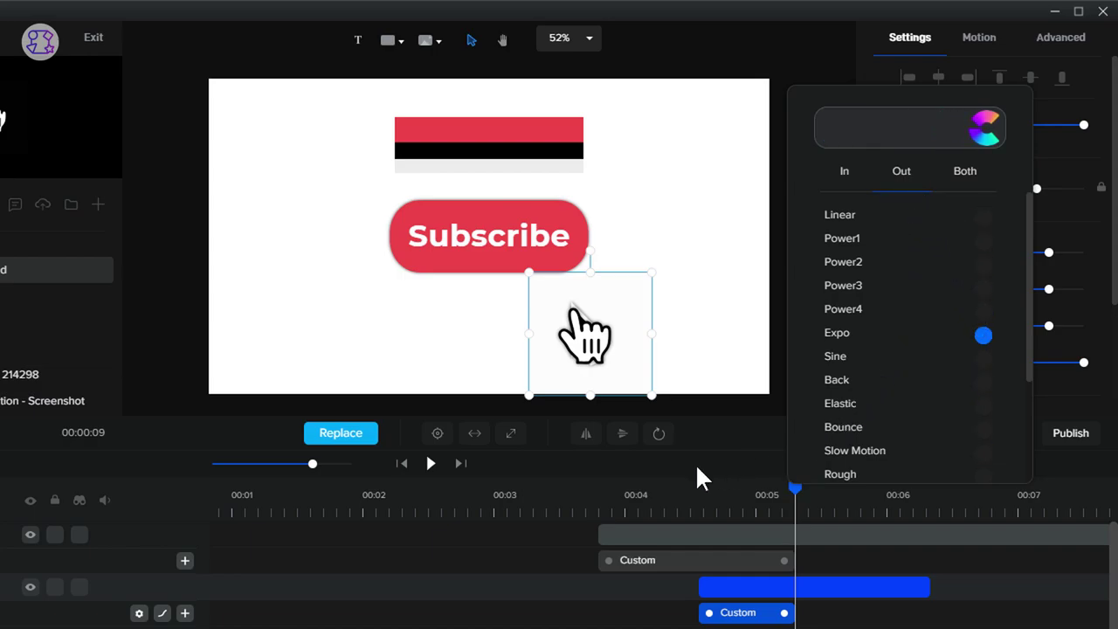
left_click(542, 507)
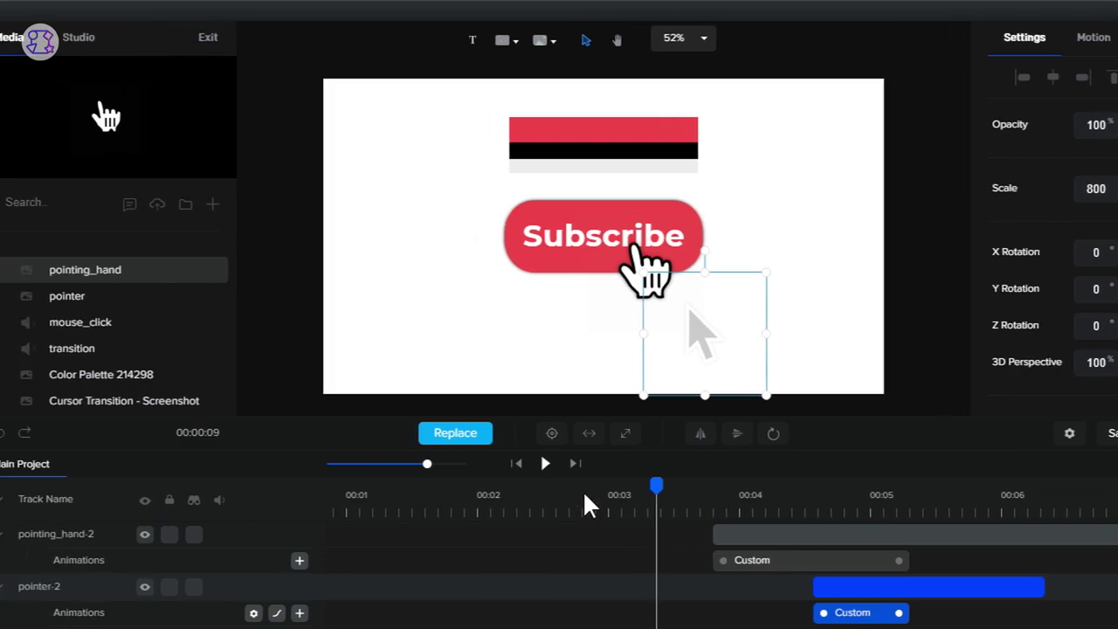
- Preview playback and find the frame where the arrow meets the Subscribe button
left_click(570, 463)
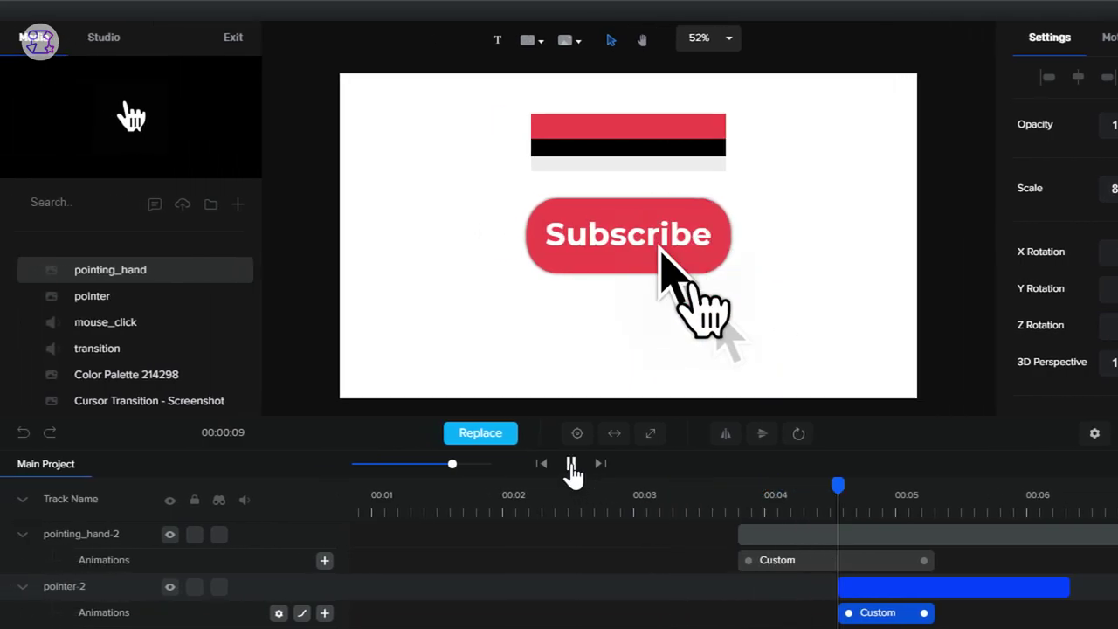
left_click(571, 462)
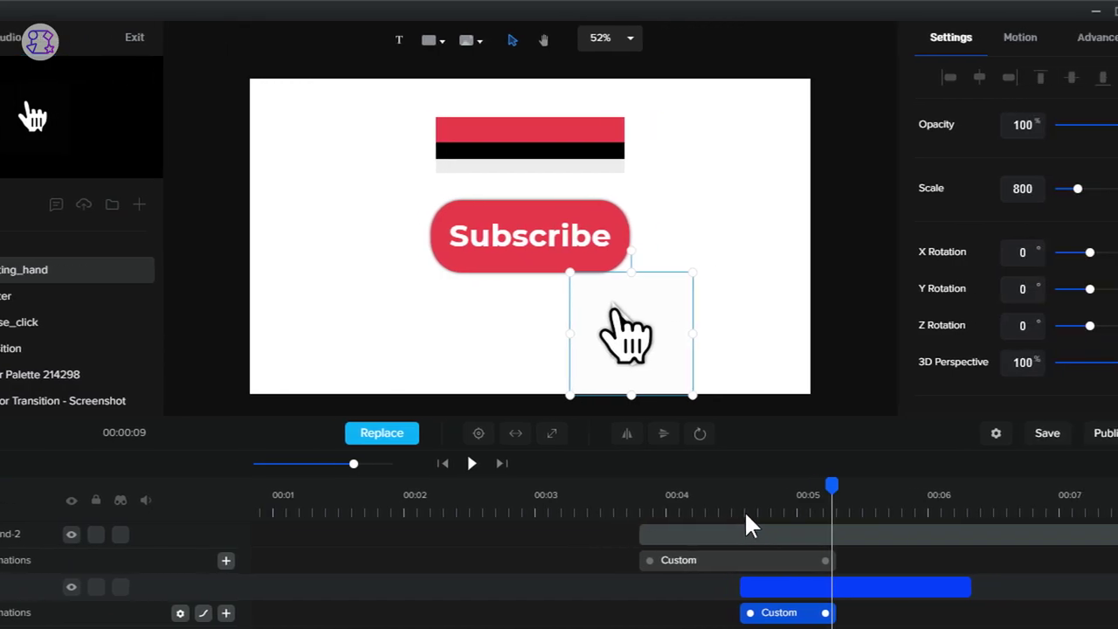
left_click(704, 515)
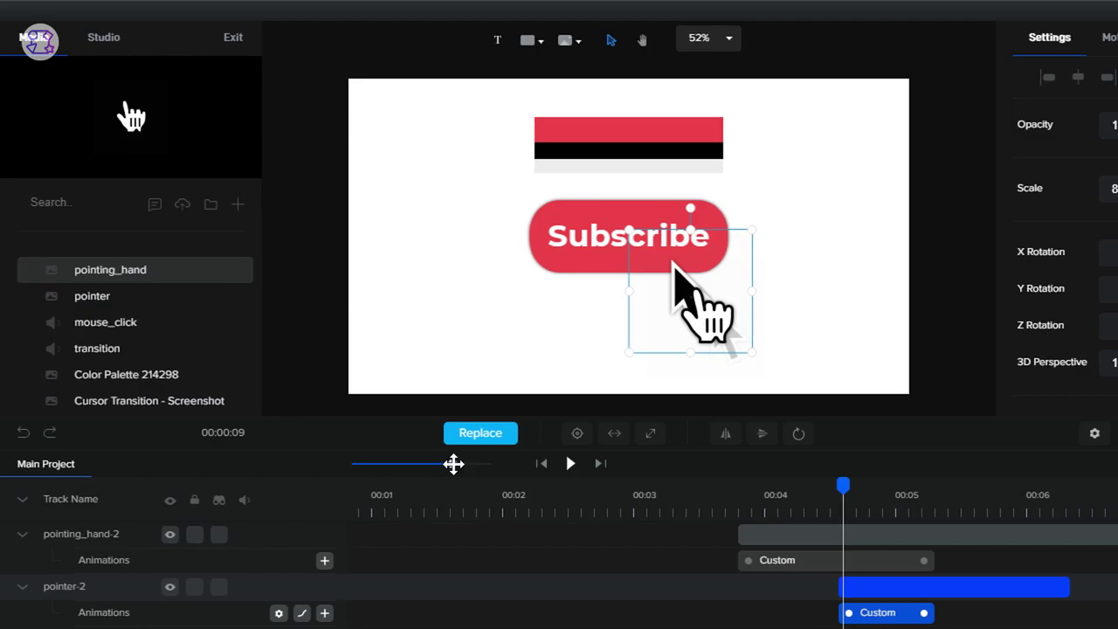
left_click_drag(453, 464, 462, 464)
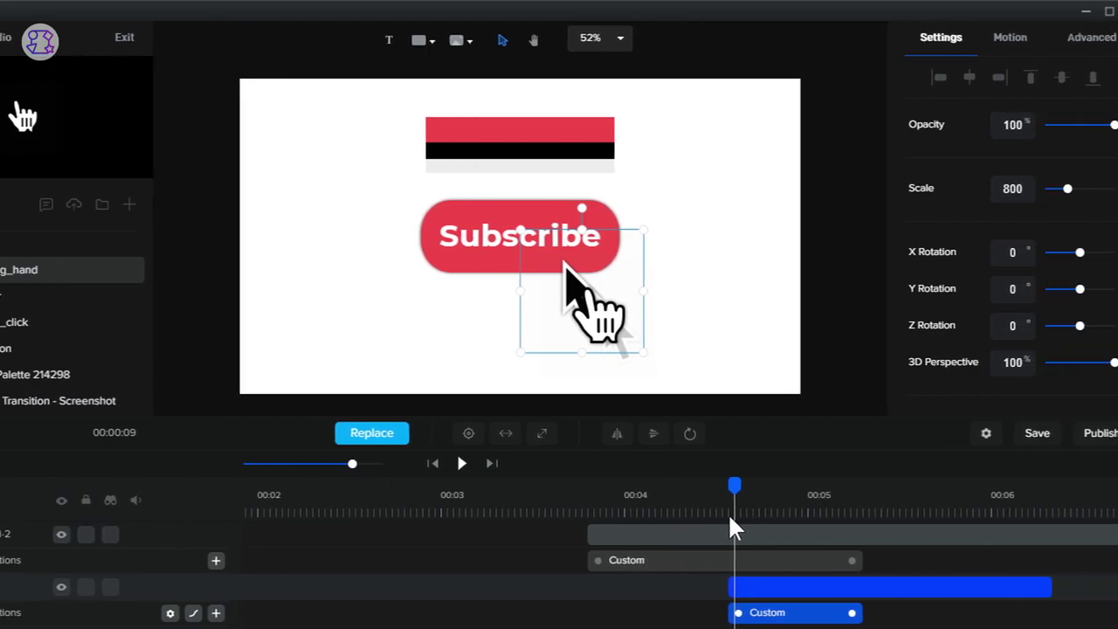
left_click(698, 515)
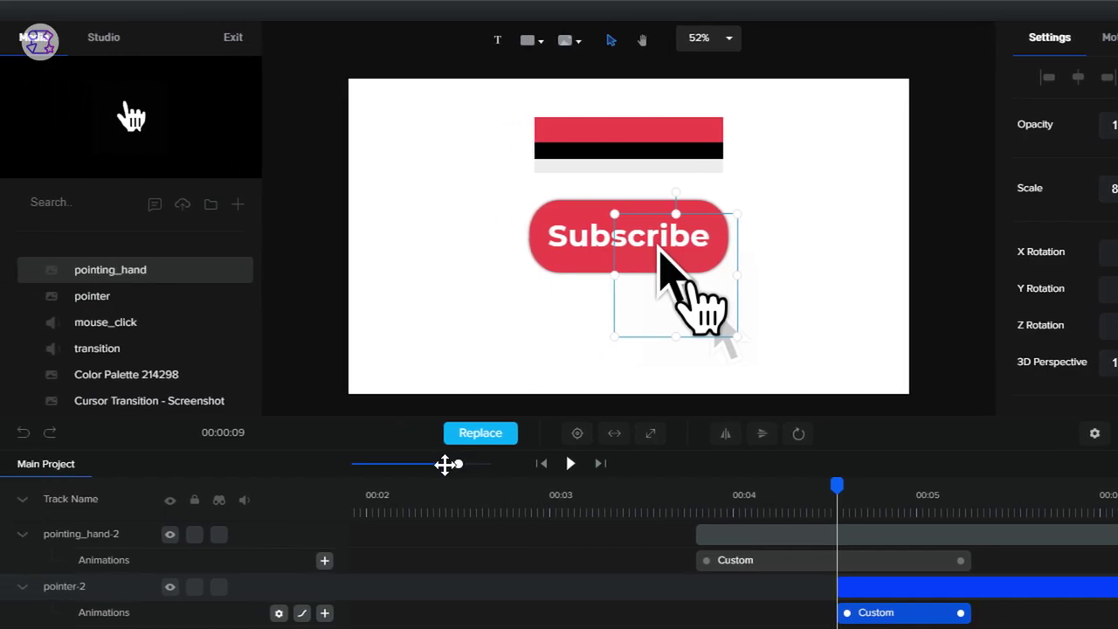
left_click_drag(445, 464, 432, 464)
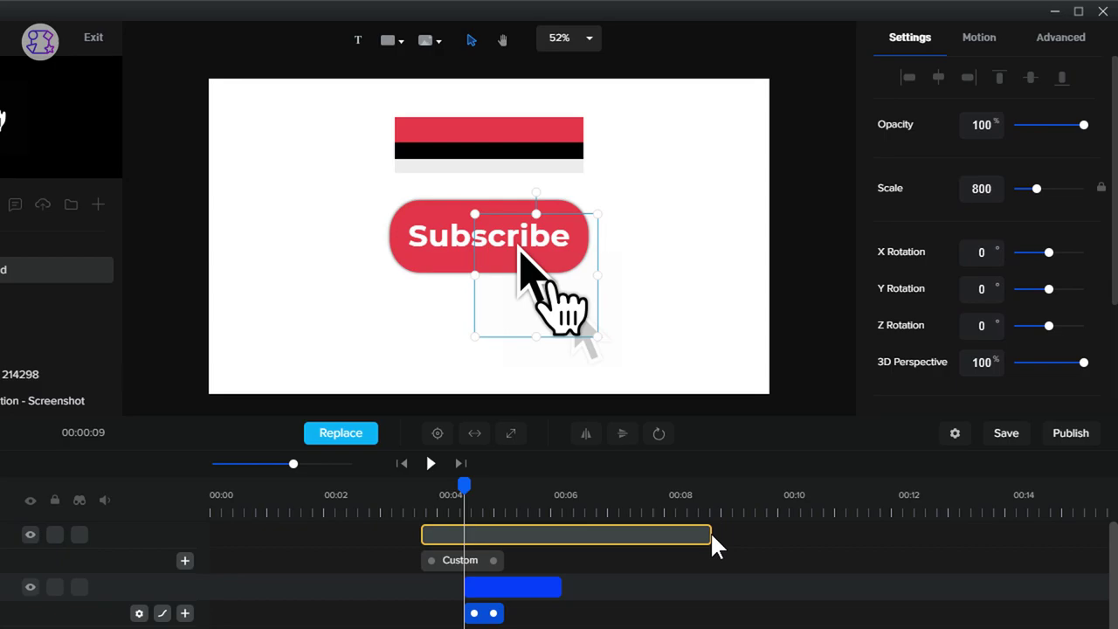
- Trim pointing_hand-2 and extend pointer-2 so both clips end near 00:06.7
left_click_drag(711, 534, 599, 531)
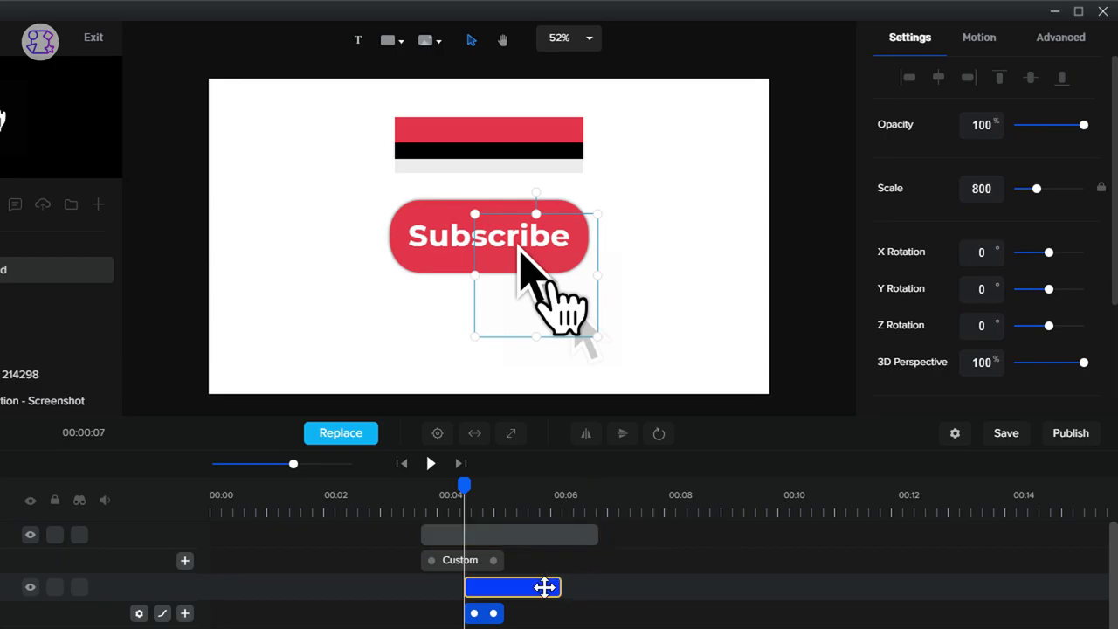
key("Escape")
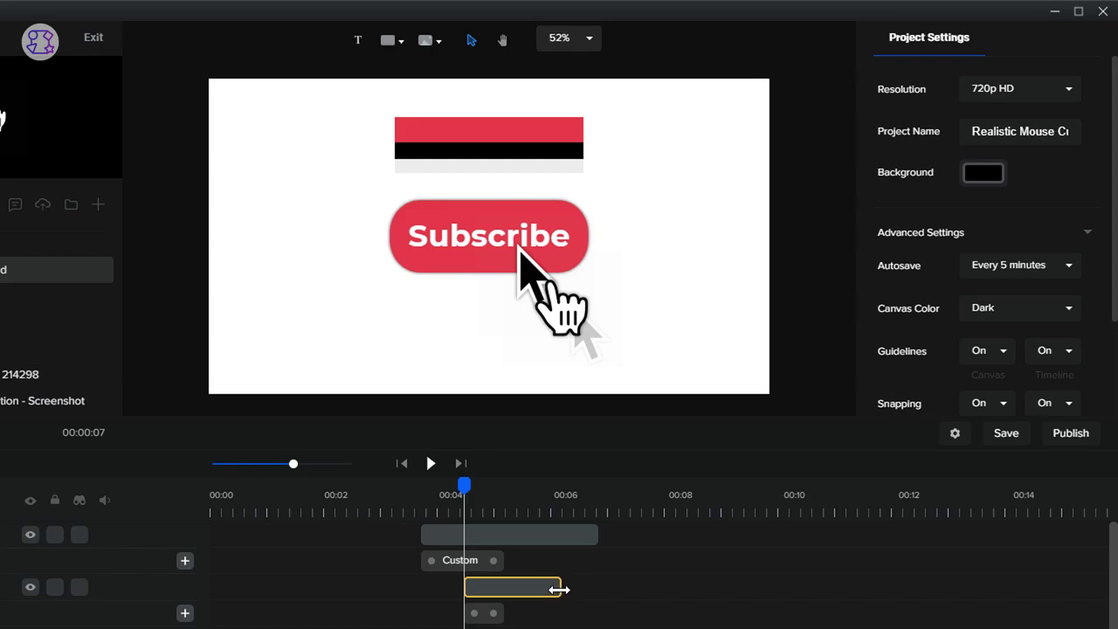
left_click_drag(589, 588, 593, 588)
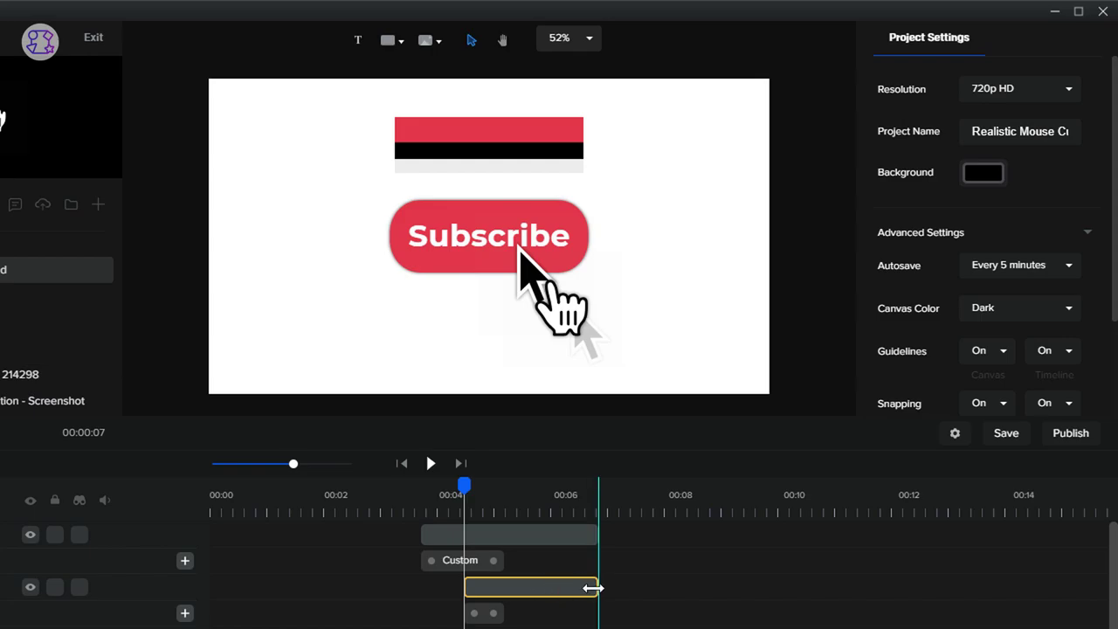
left_click(596, 588)
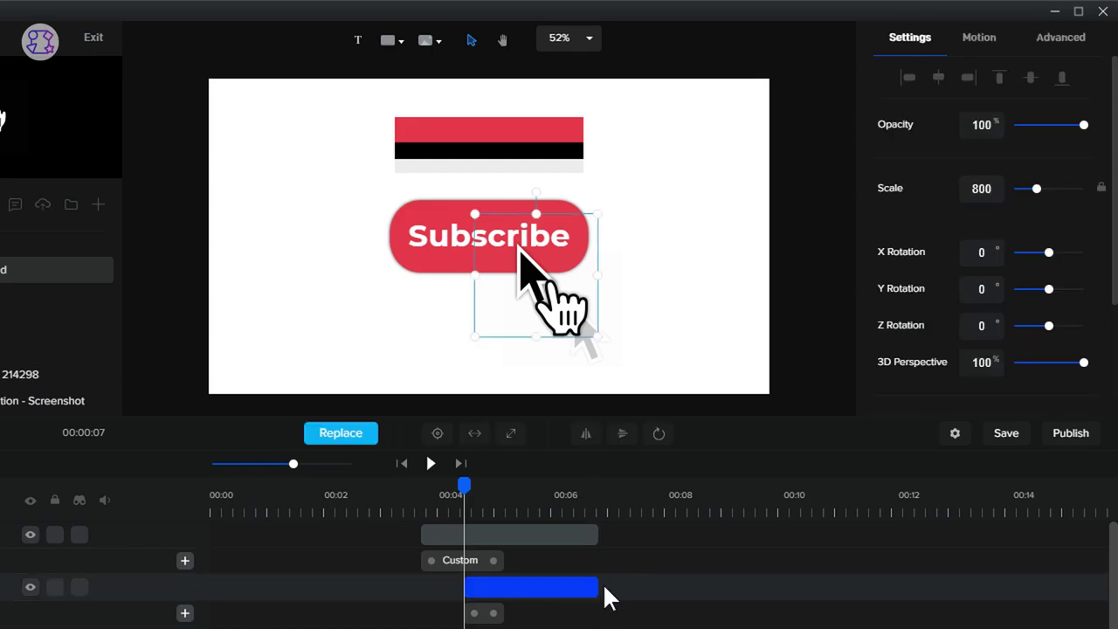
left_click(597, 534)
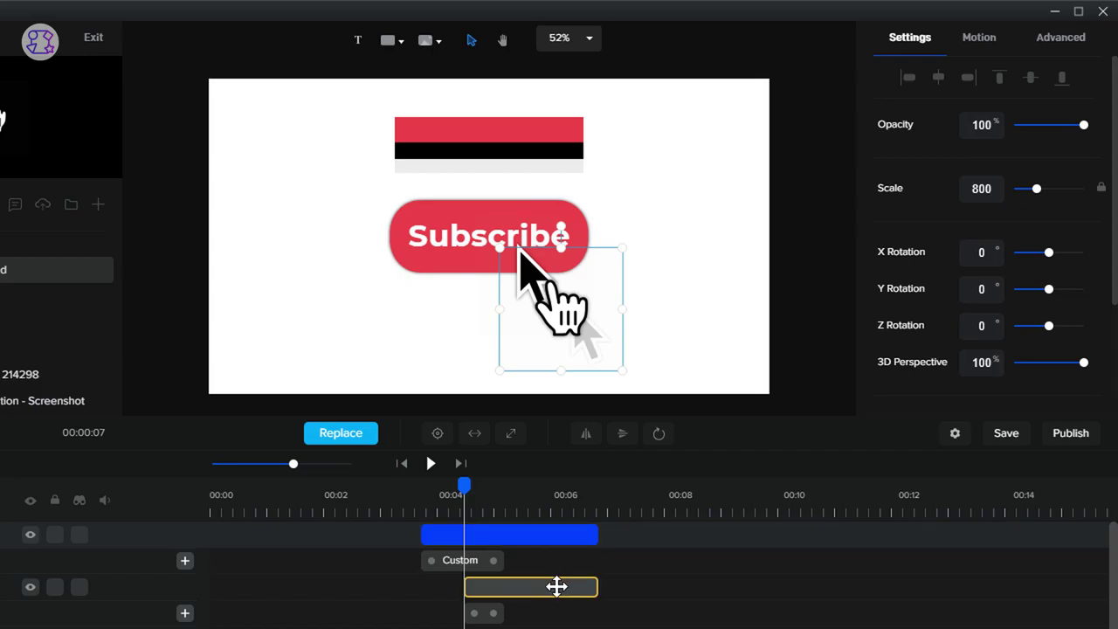
left_click(557, 586)
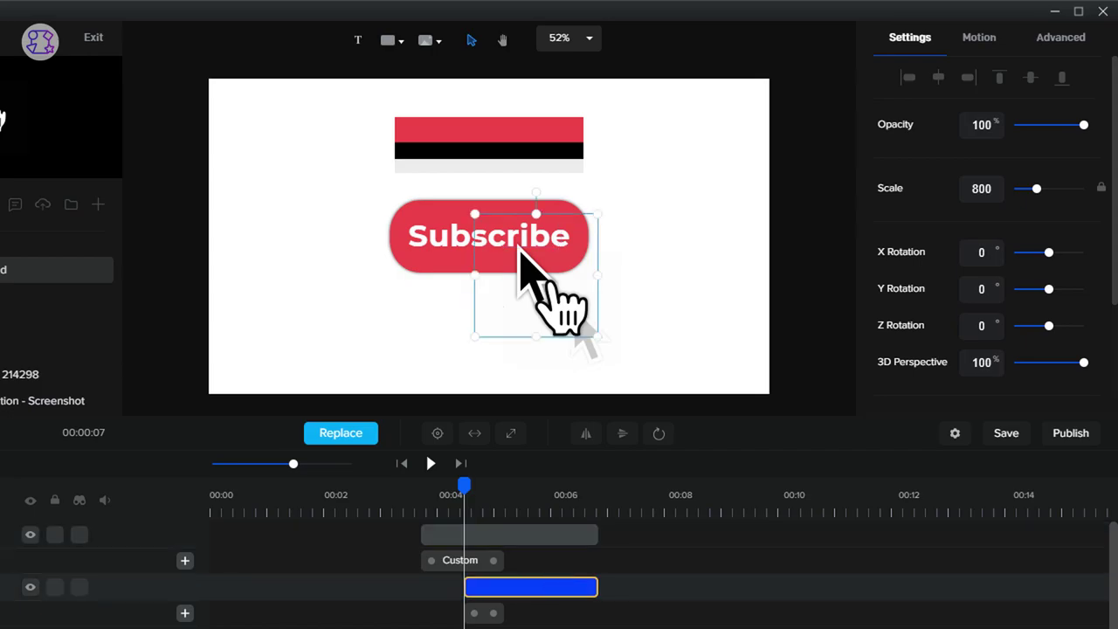
key("Escape")
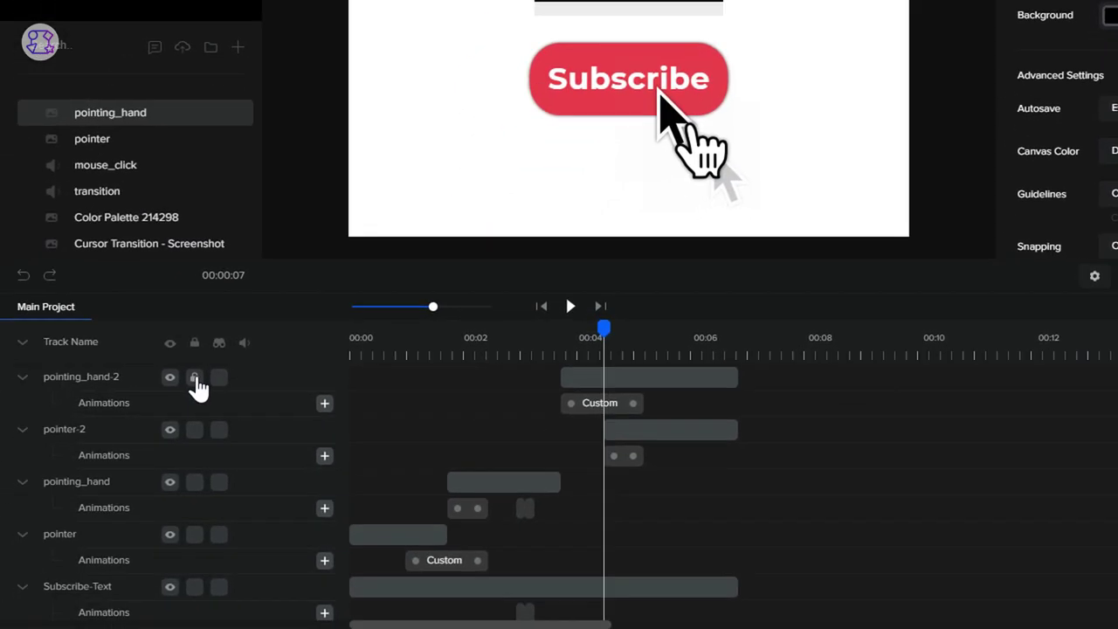
- Lock the pointing_hand-2 track and move the pointer-2 arrow below-right of the Subscribe button
left_click(194, 376)
left_click(573, 426)
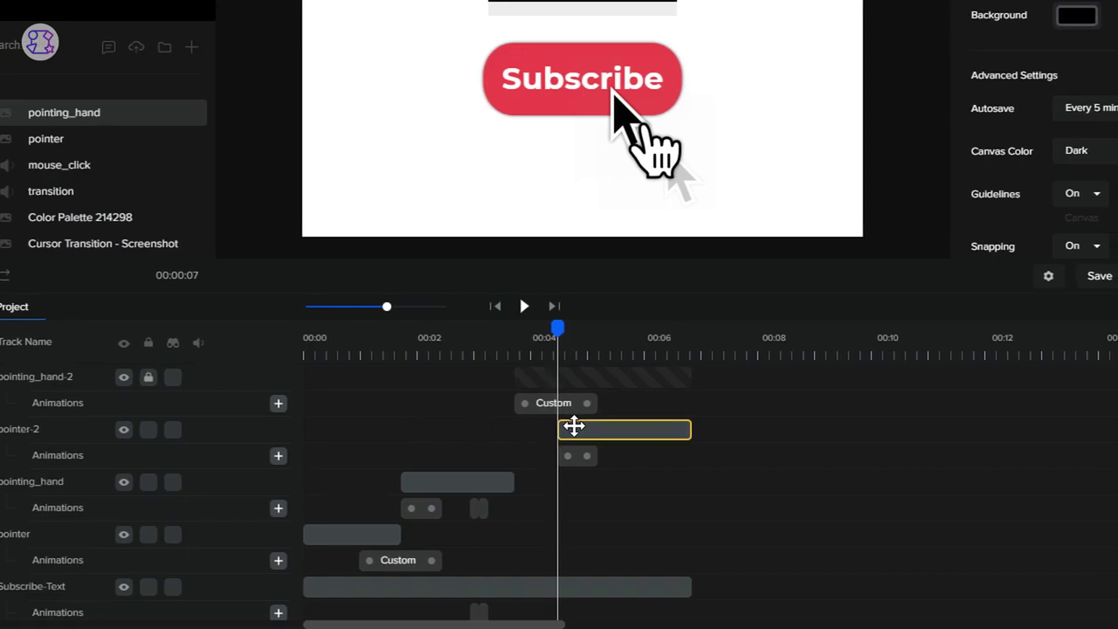
left_click(573, 426)
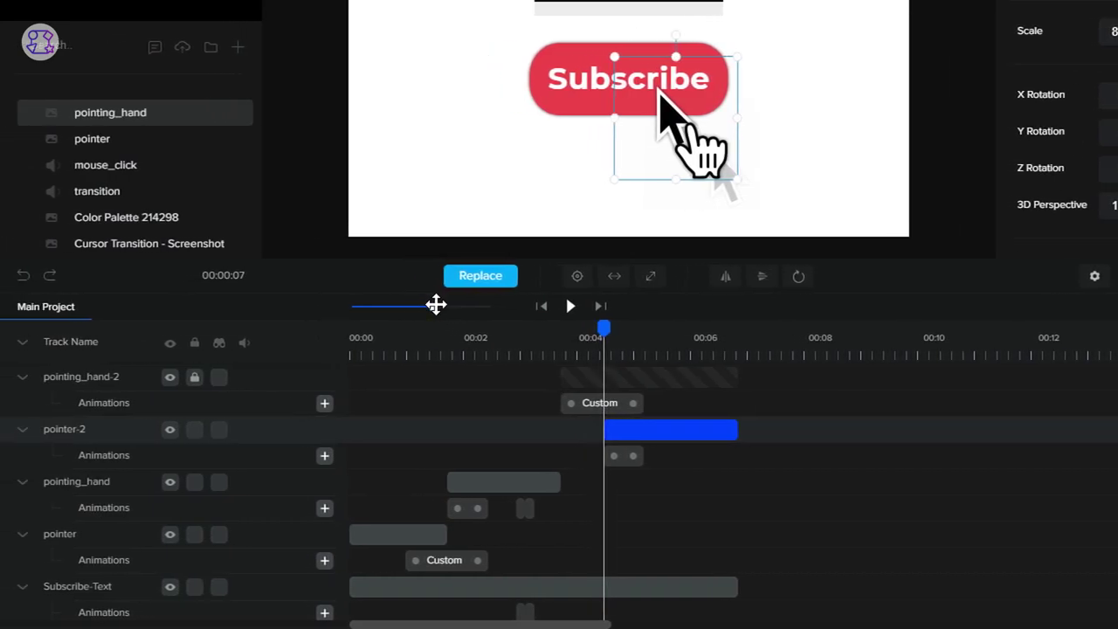
left_click_drag(445, 308, 450, 307)
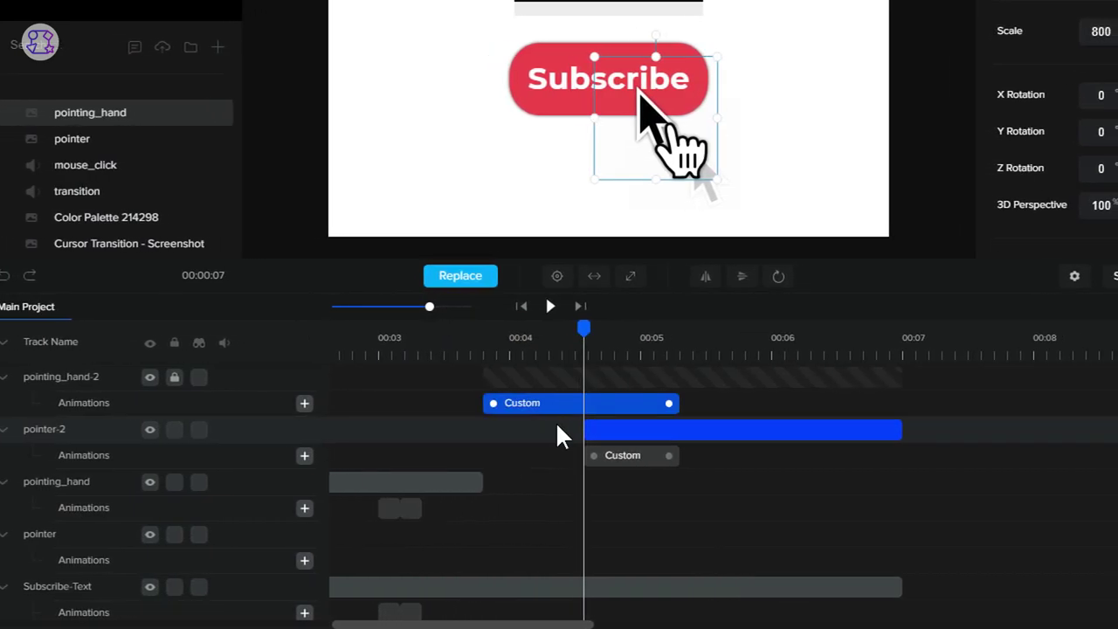
left_click(574, 432)
left_click(574, 433)
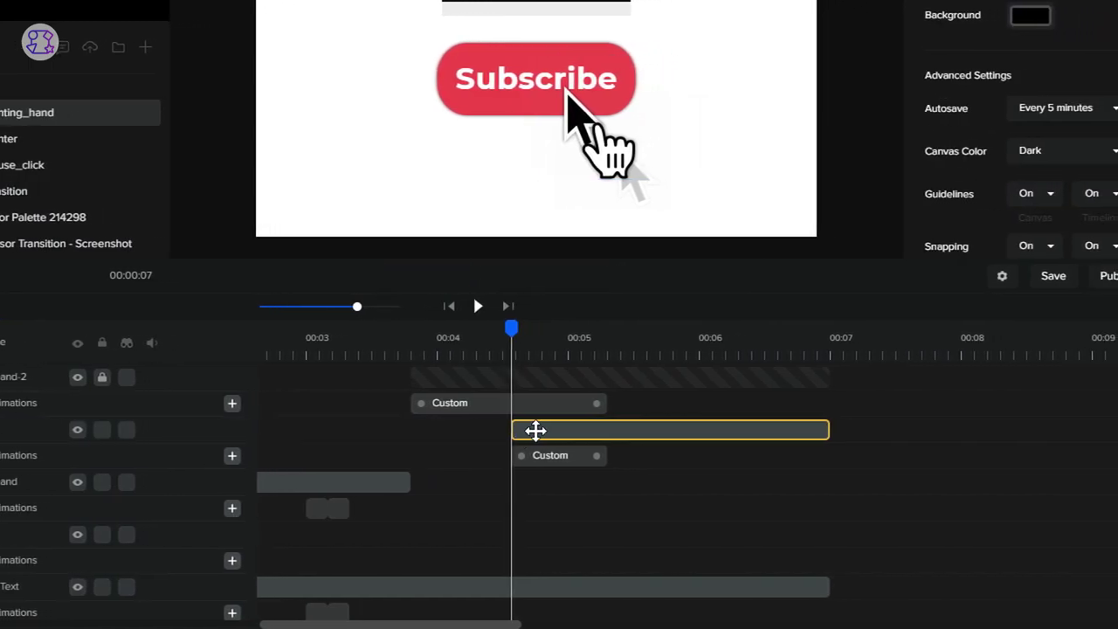
left_click(537, 428)
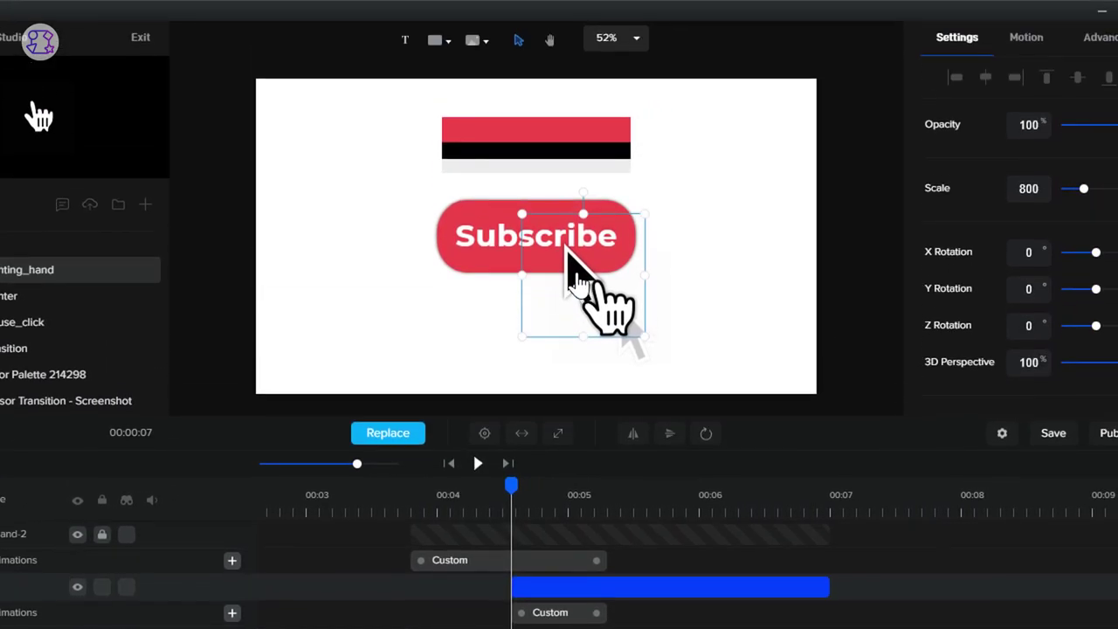
left_click_drag(570, 253, 606, 301)
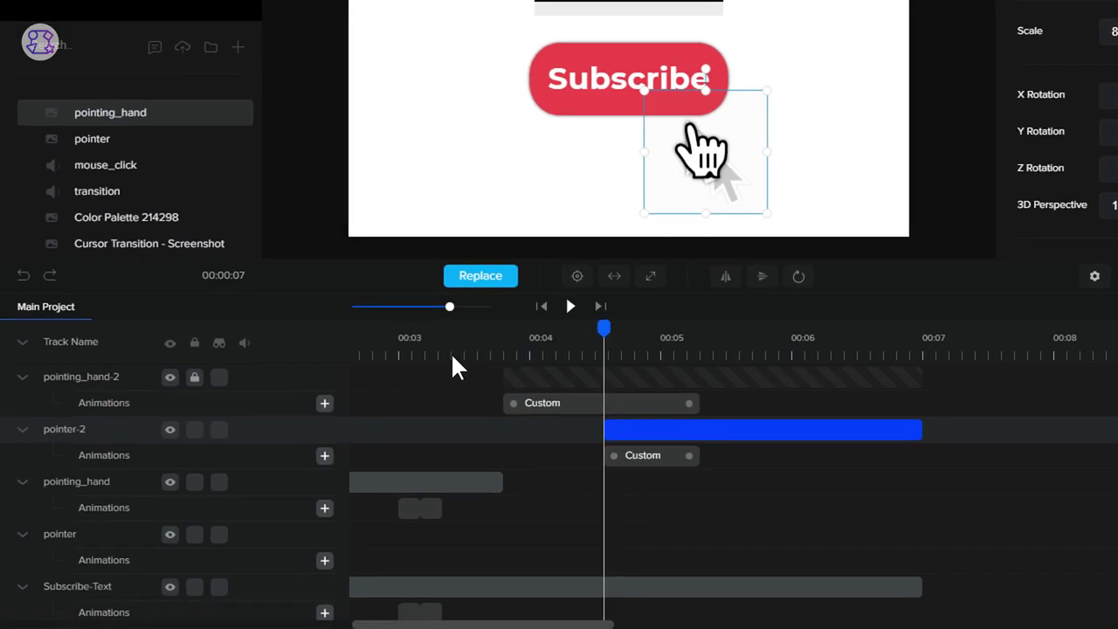
- Preview the arrow gliding onto the button, leaving the playhead one frame before 00:04.6
left_click(450, 352)
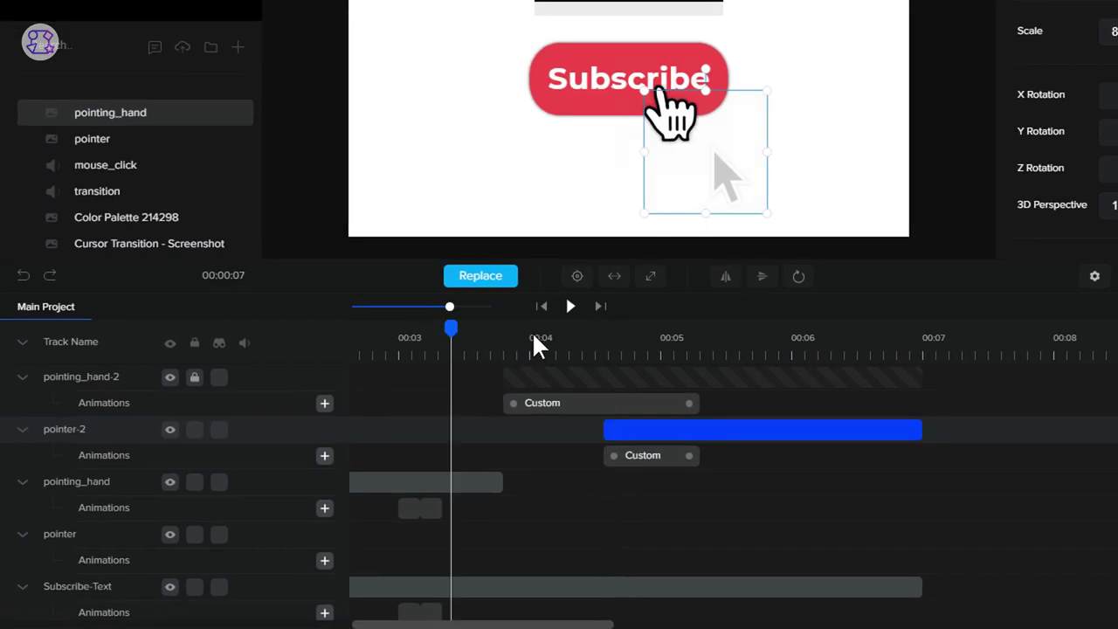
left_click(570, 308)
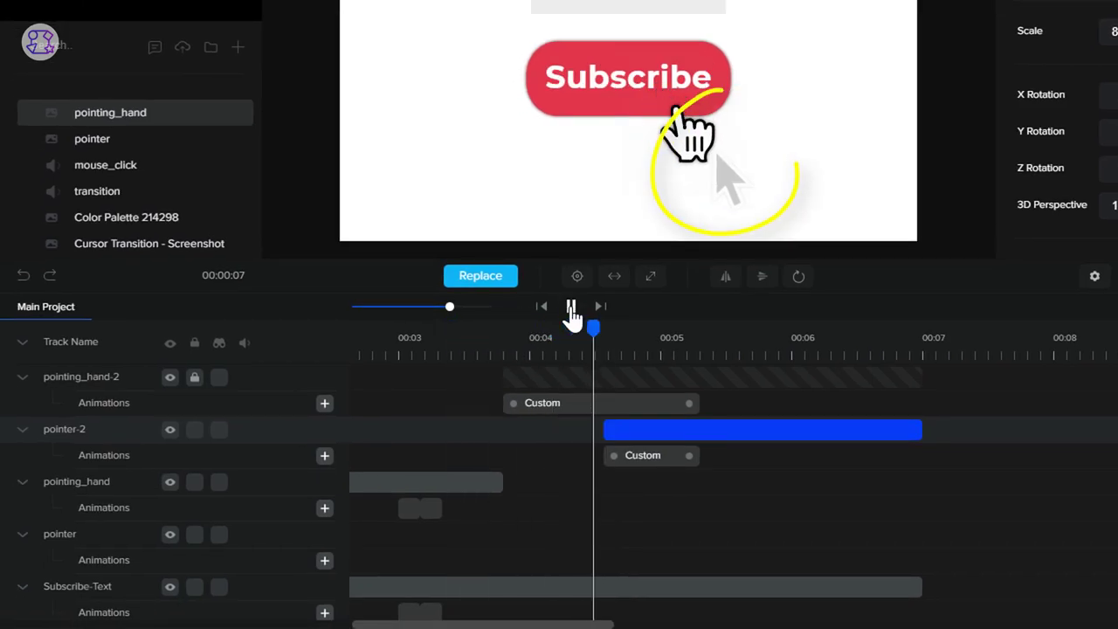
left_click(571, 307)
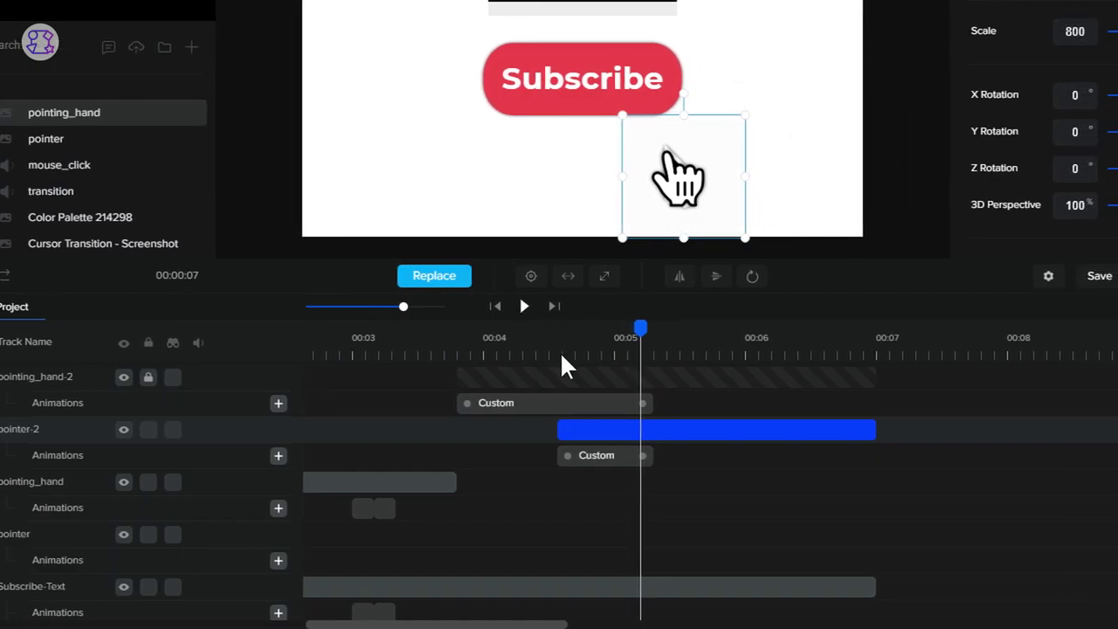
left_click(561, 357)
key("Left")
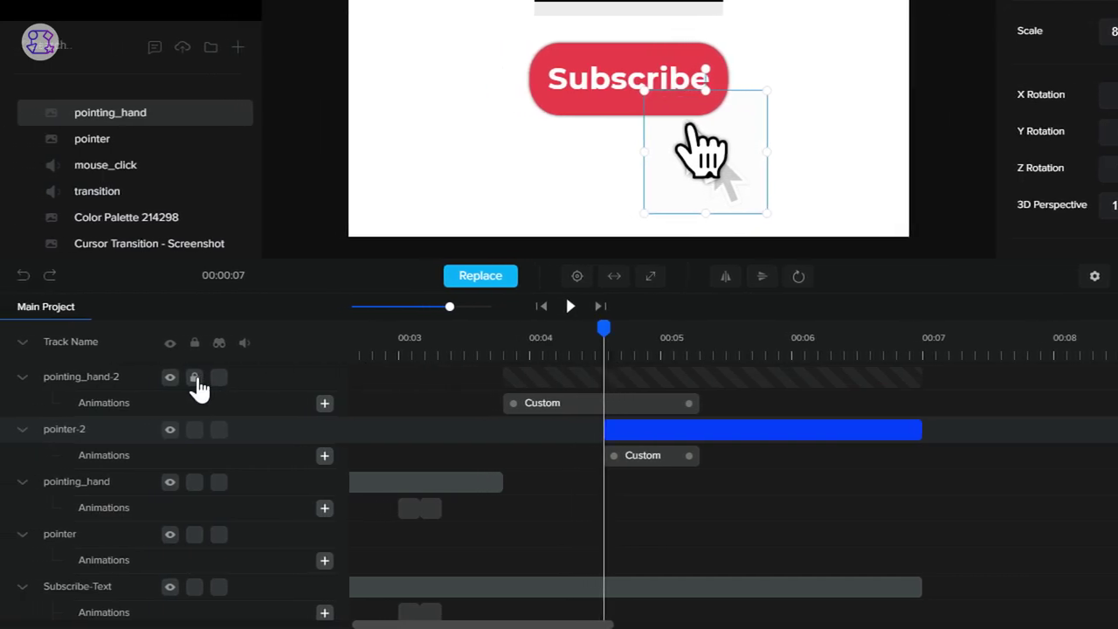
- Unlock pointing_hand-2 and trim its clip to end where pointer-2 begins
left_click(196, 381)
left_click(729, 385)
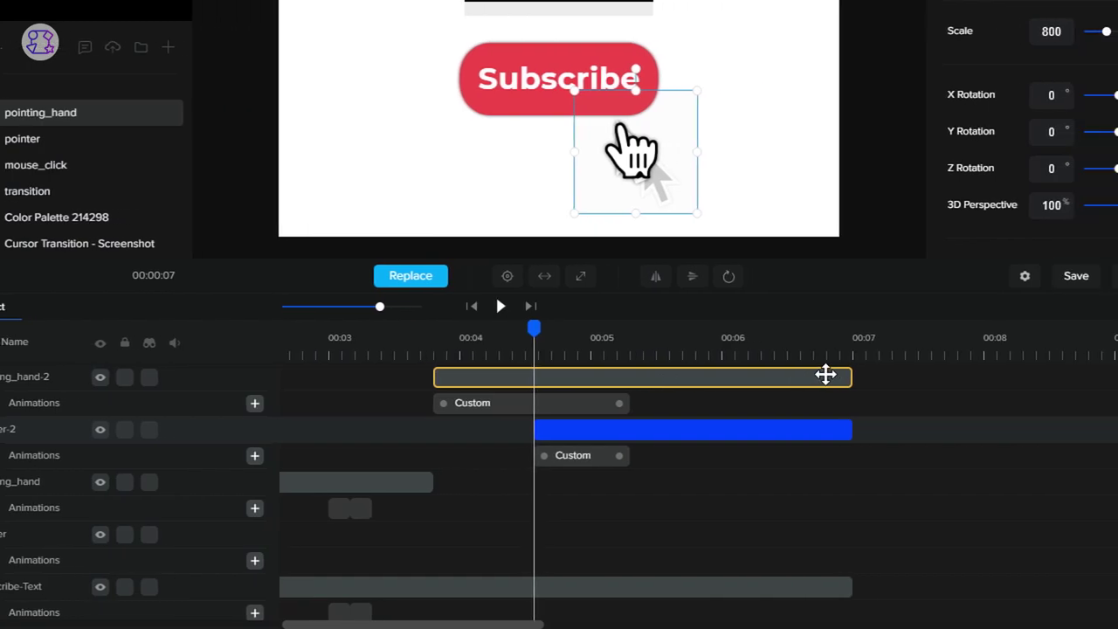
left_click_drag(781, 378, 469, 380)
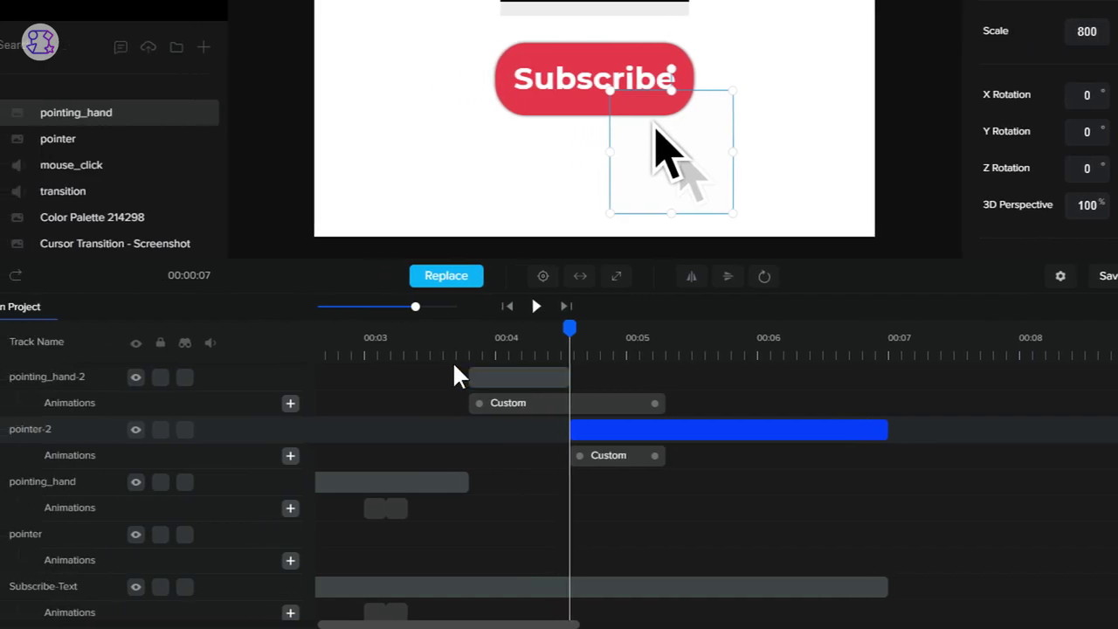
- Preview from about 00:03.3 to check the hand-to-arrow swap
left_click(454, 367)
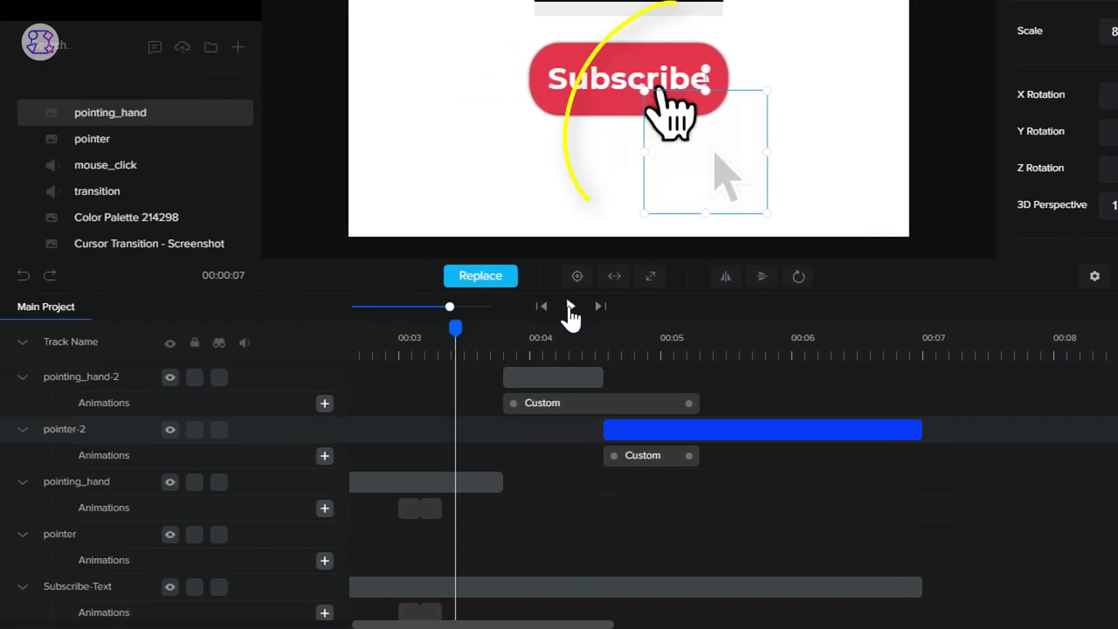
left_click(569, 308)
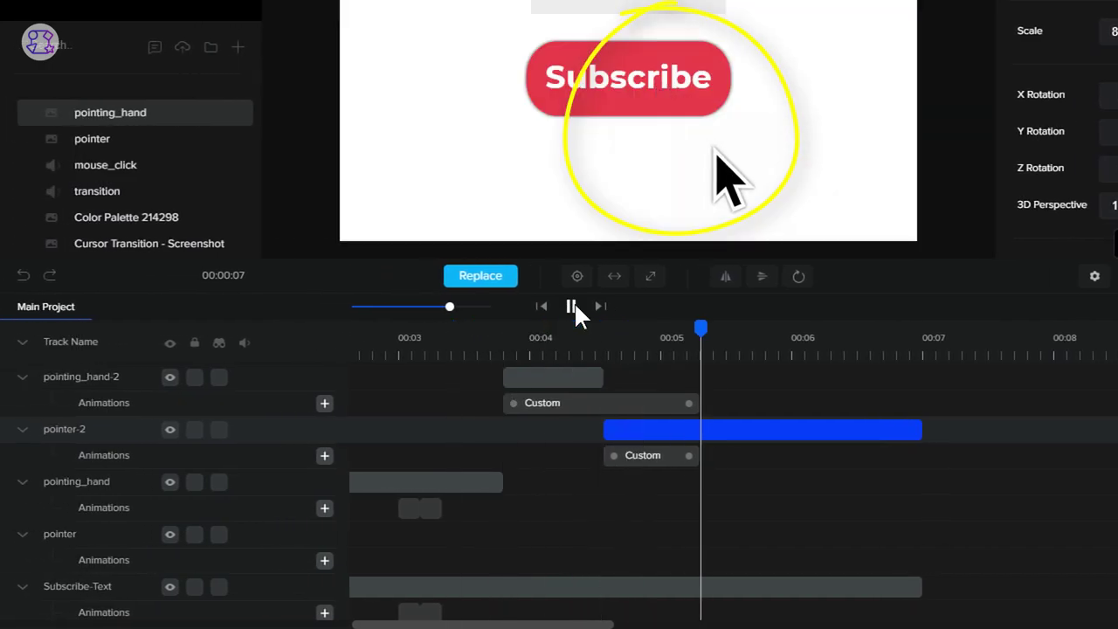
left_click(570, 307)
left_click(444, 356)
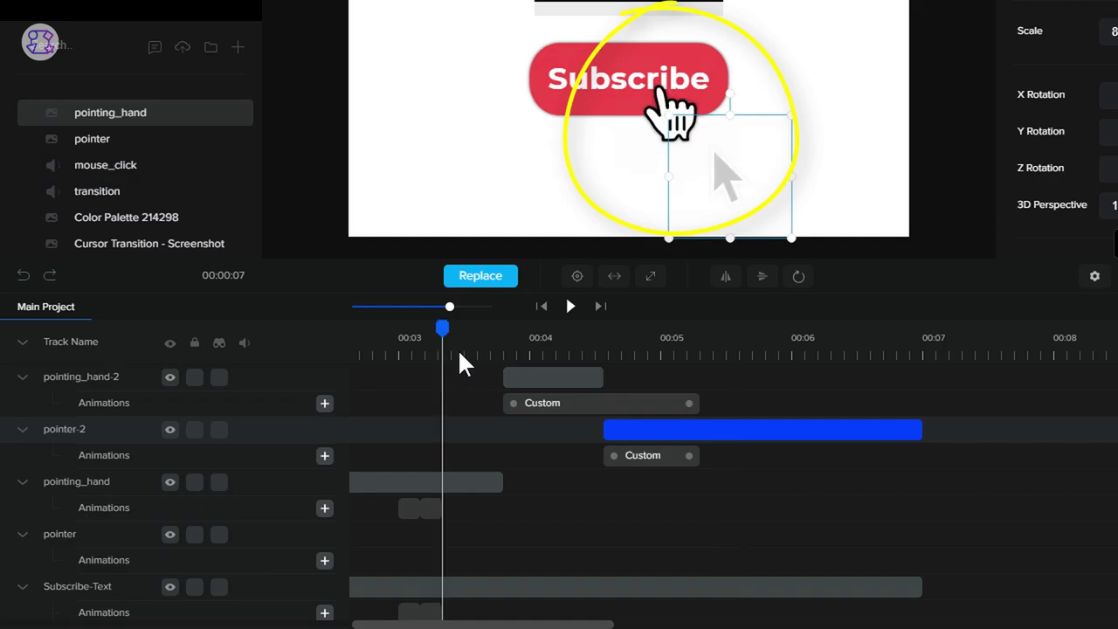
left_click(570, 307)
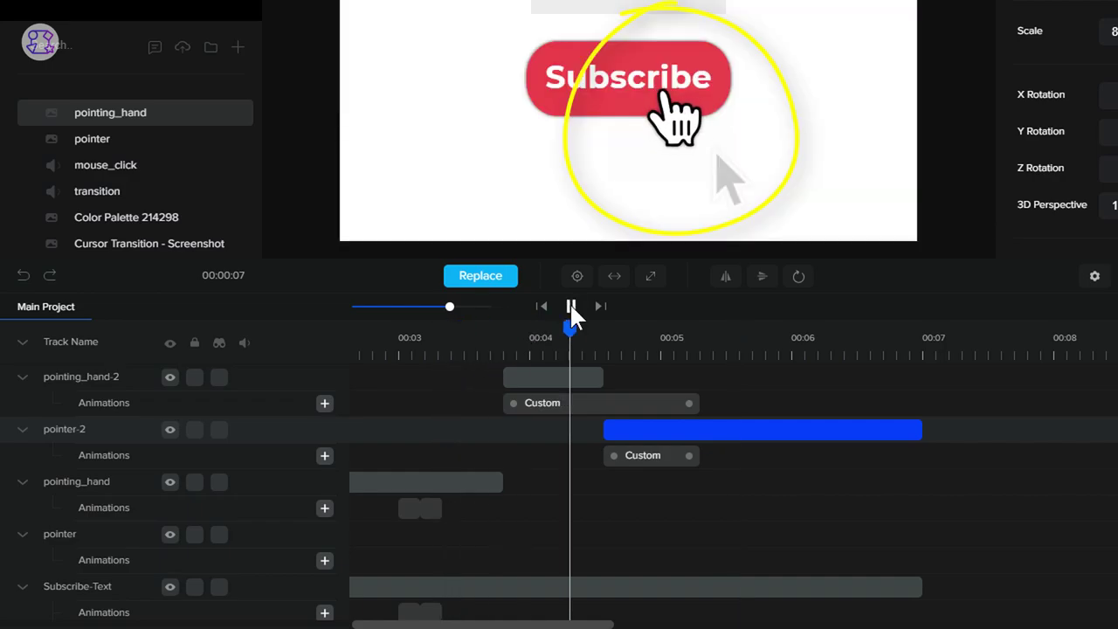
left_click(570, 305)
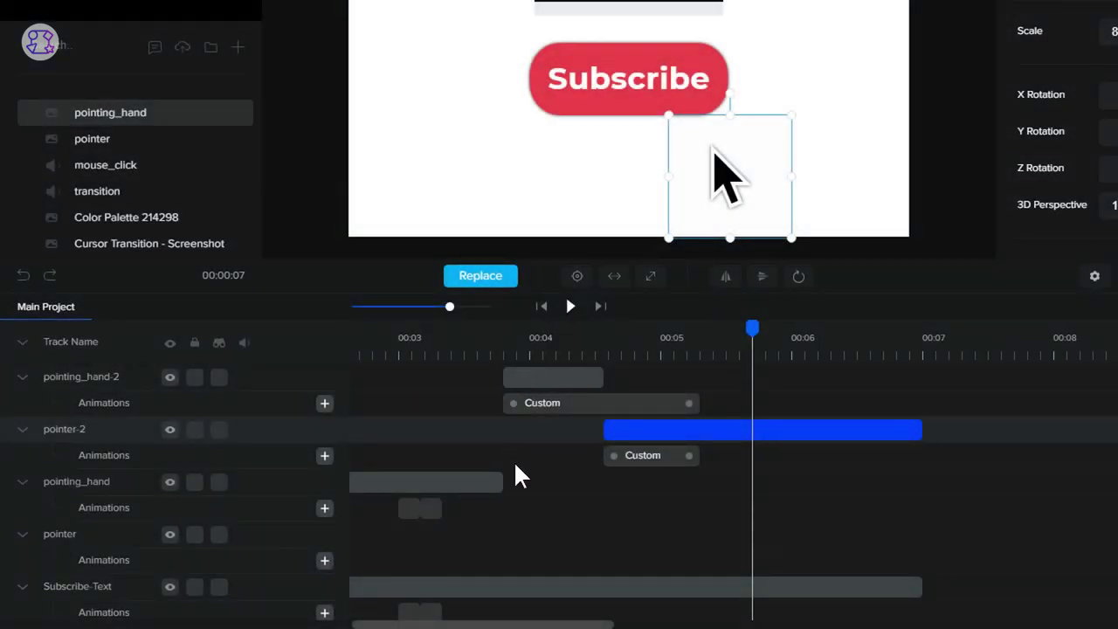
- Delete the Color Palette 214298 track
scroll(513, 463, "down", 3)
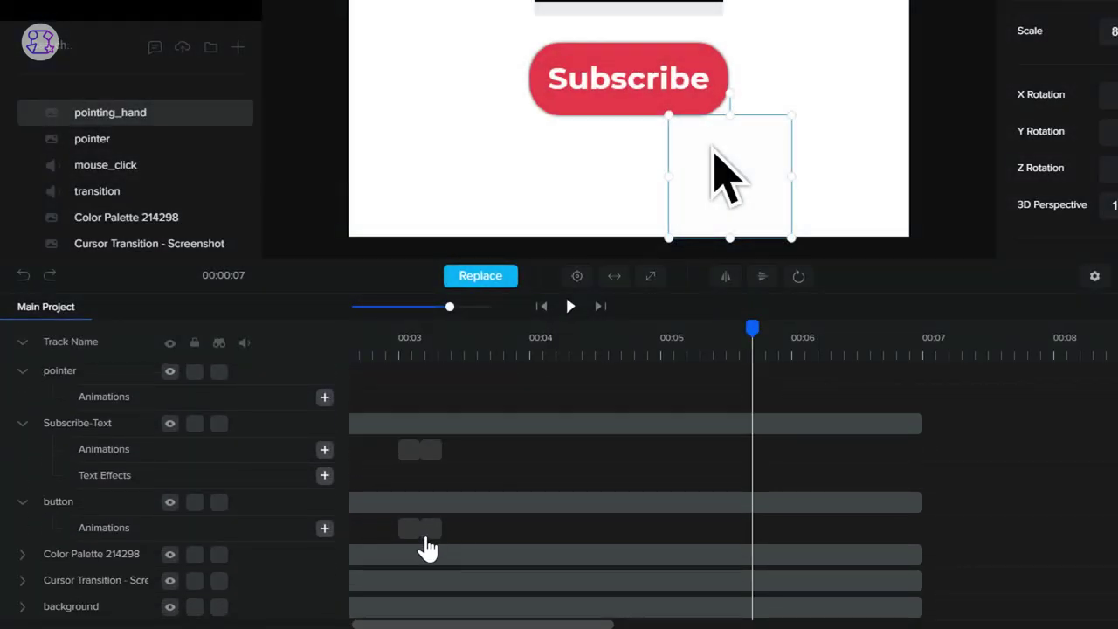
left_click(399, 557)
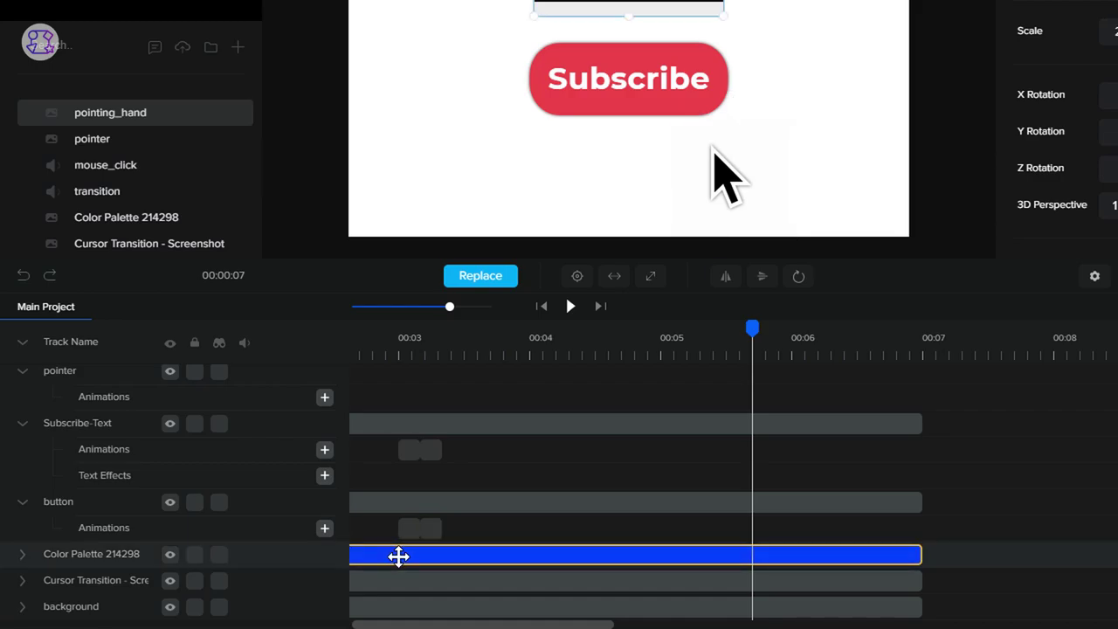
right_click(398, 556)
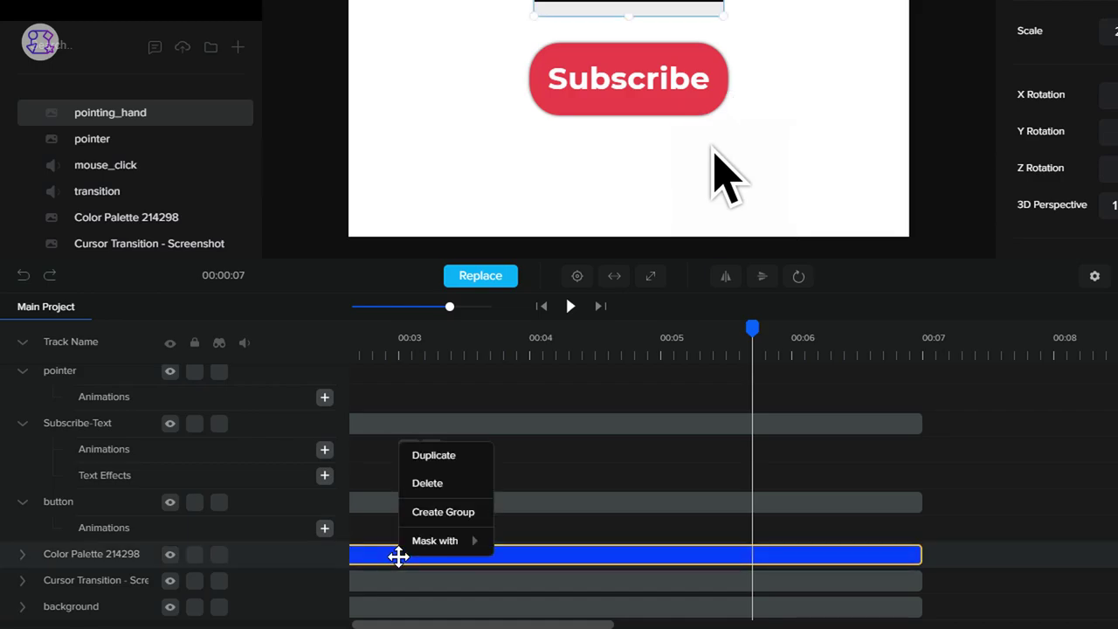
left_click(447, 486)
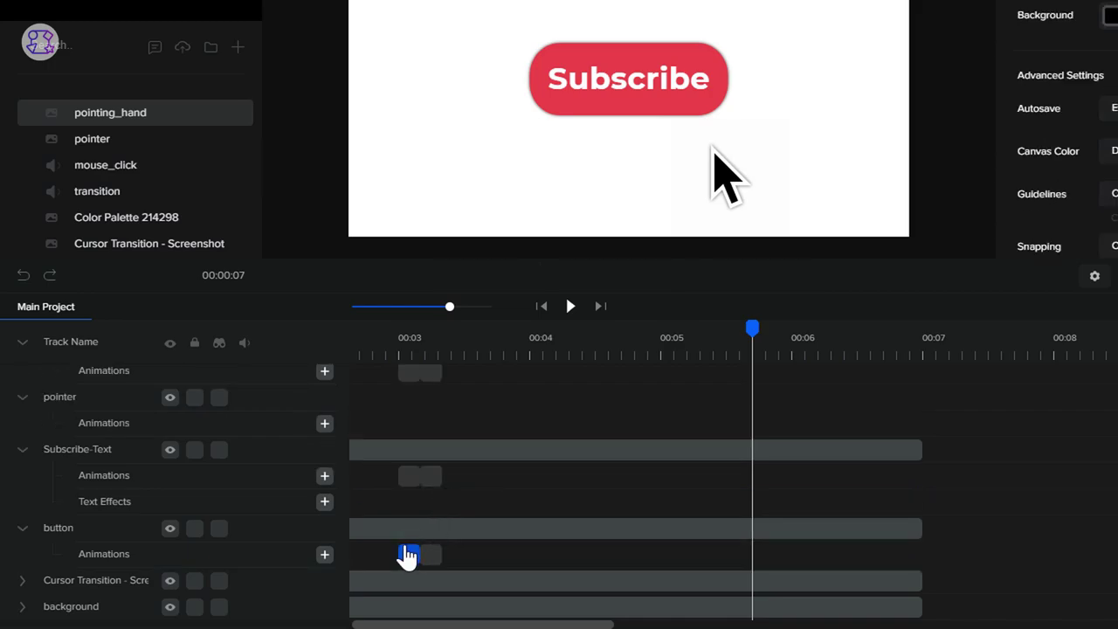
- Delete the Cursor Transition - Screenshot track
left_click(379, 581)
left_click(379, 581)
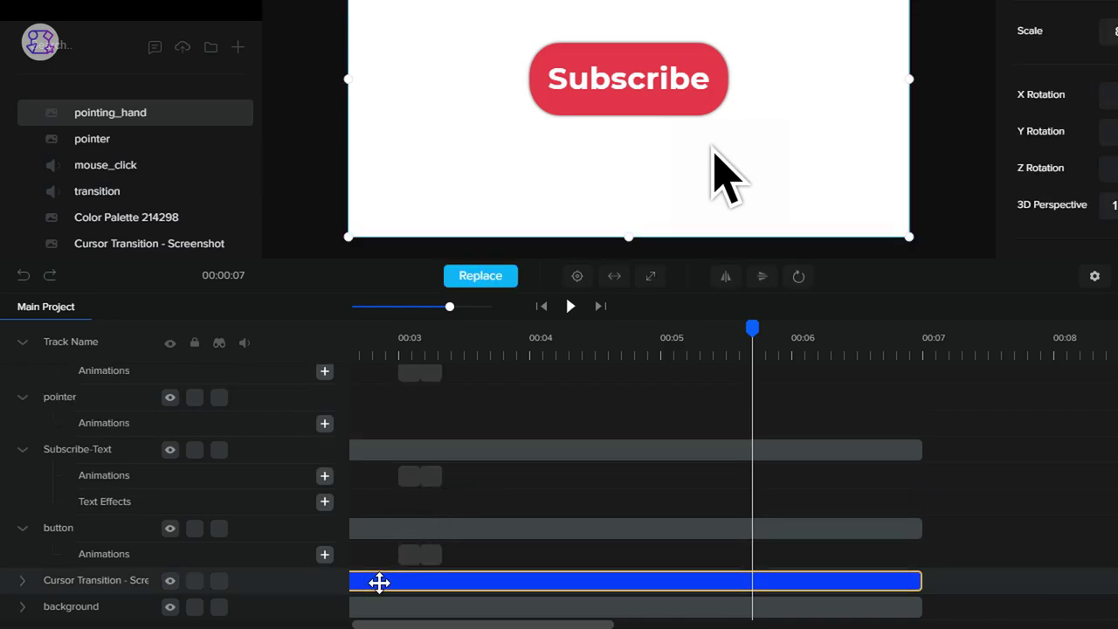
right_click(379, 581)
left_click(415, 511)
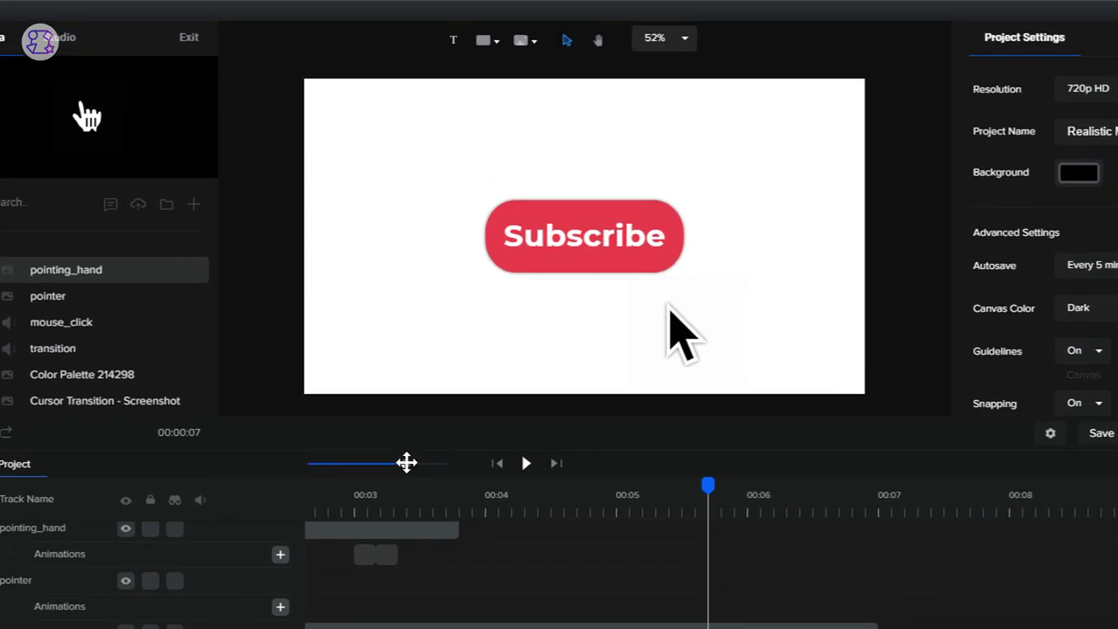
- Preview the full cursor animation from the start with the timeline showing 00:00–00:12
left_click_drag(402, 462, 392, 464)
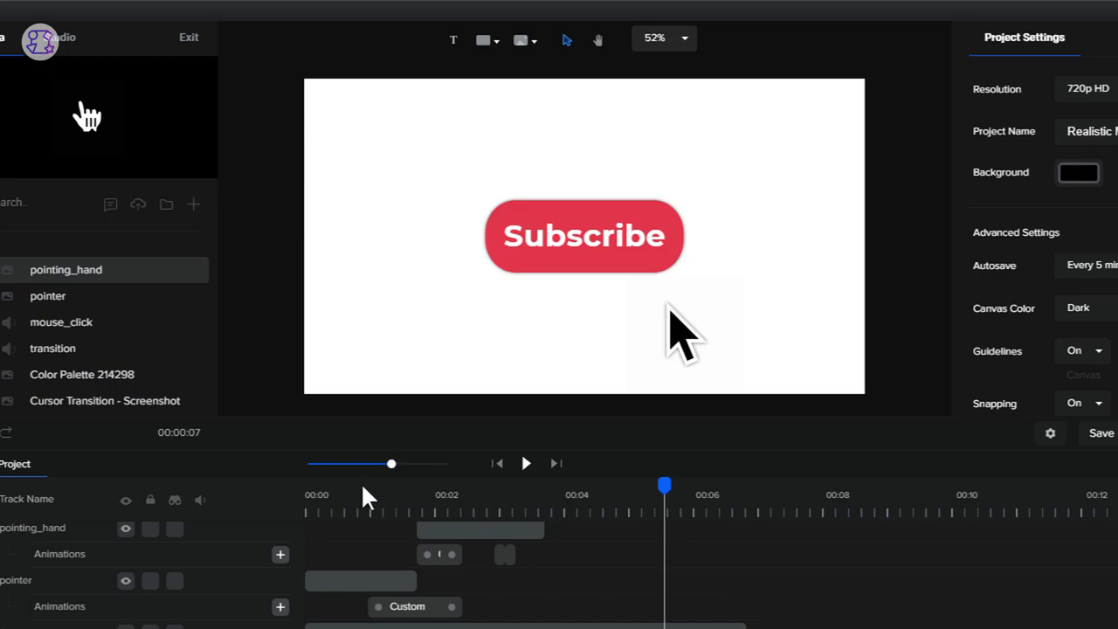
left_click(306, 512)
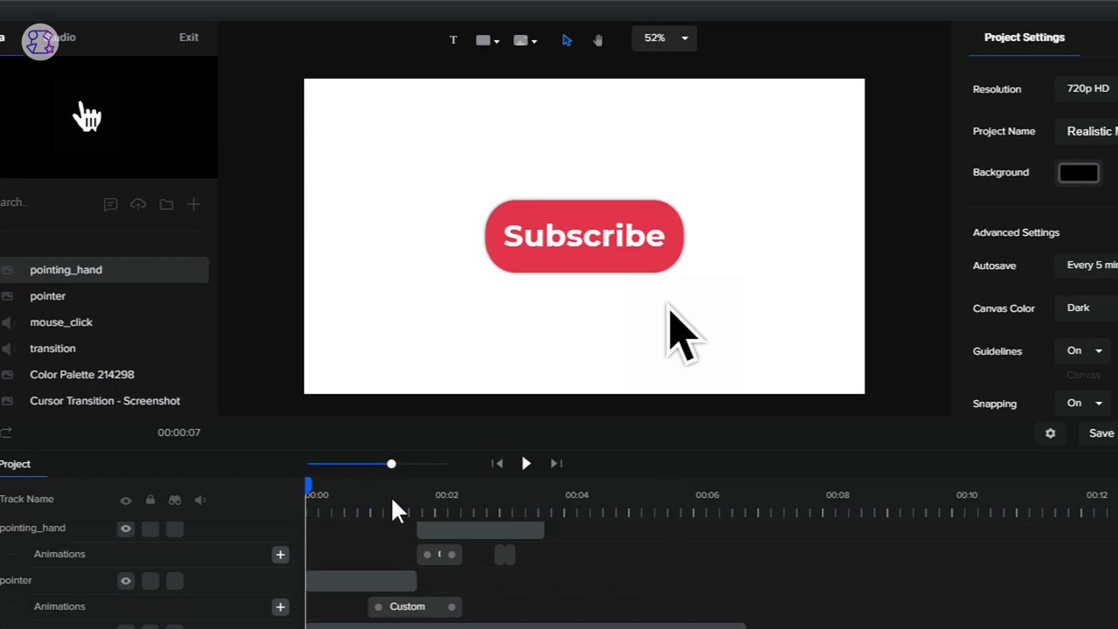
left_click(526, 463)
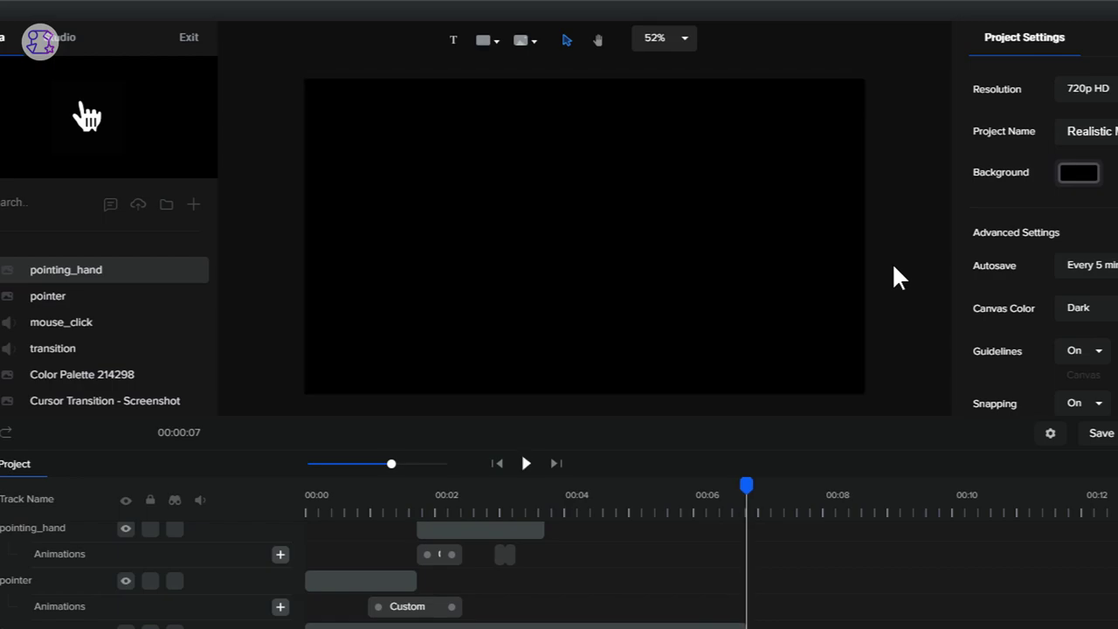
left_click(305, 510)
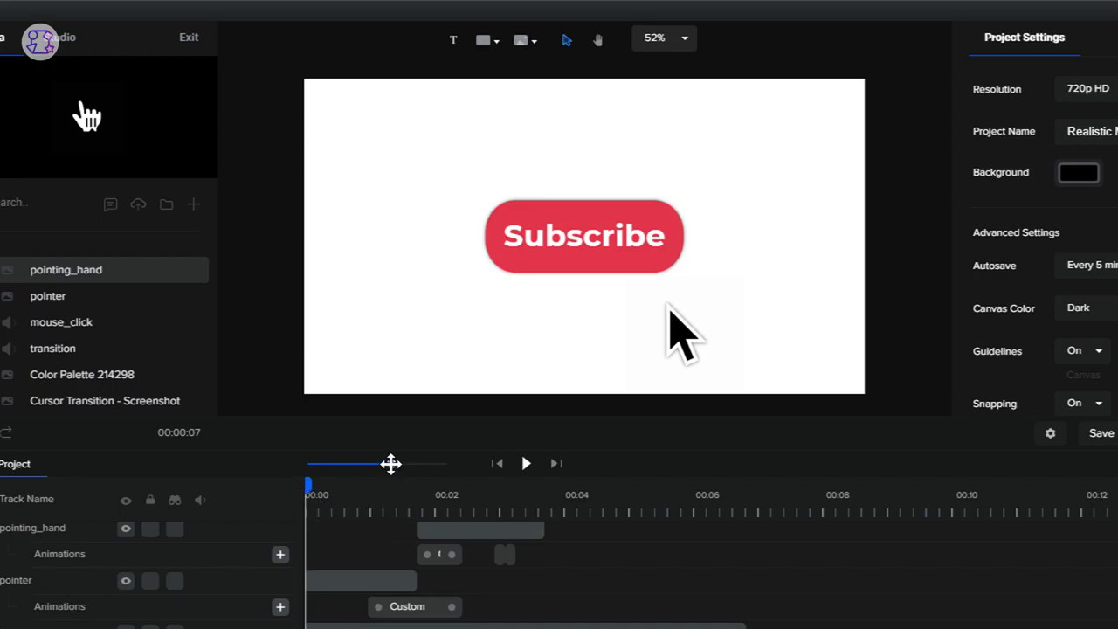
- Place the playhead near 00:01.1 and add the transition sound from Media
left_click_drag(390, 463, 407, 461)
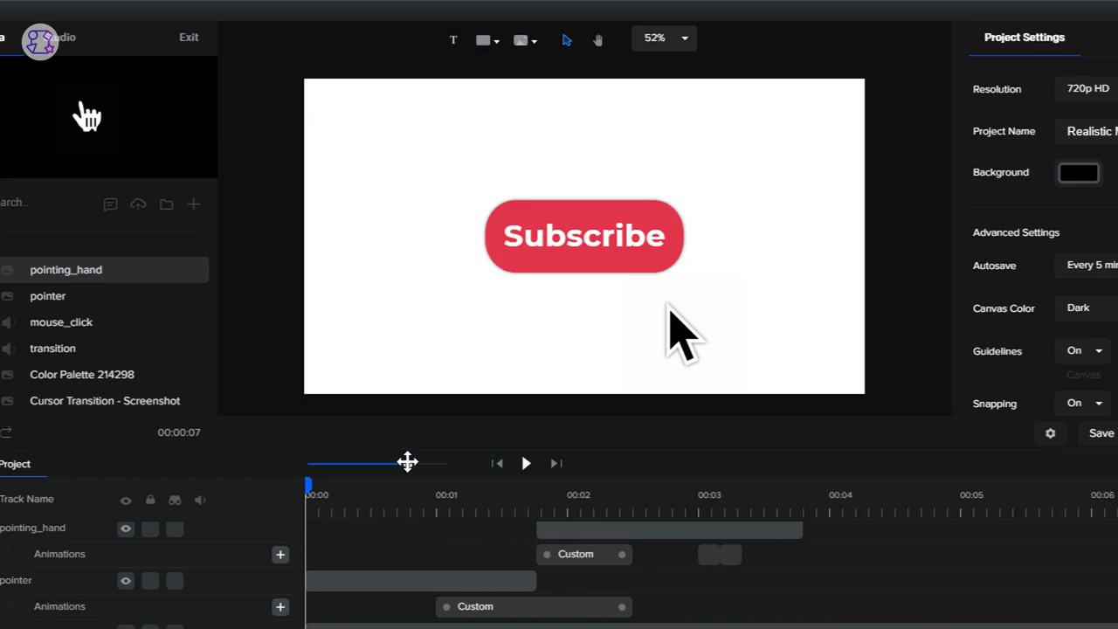
left_click(433, 506)
mouse_move(470, 506)
left_mouse_down()
mouse_move(622, 494)
mouse_move(515, 514)
left_mouse_up()
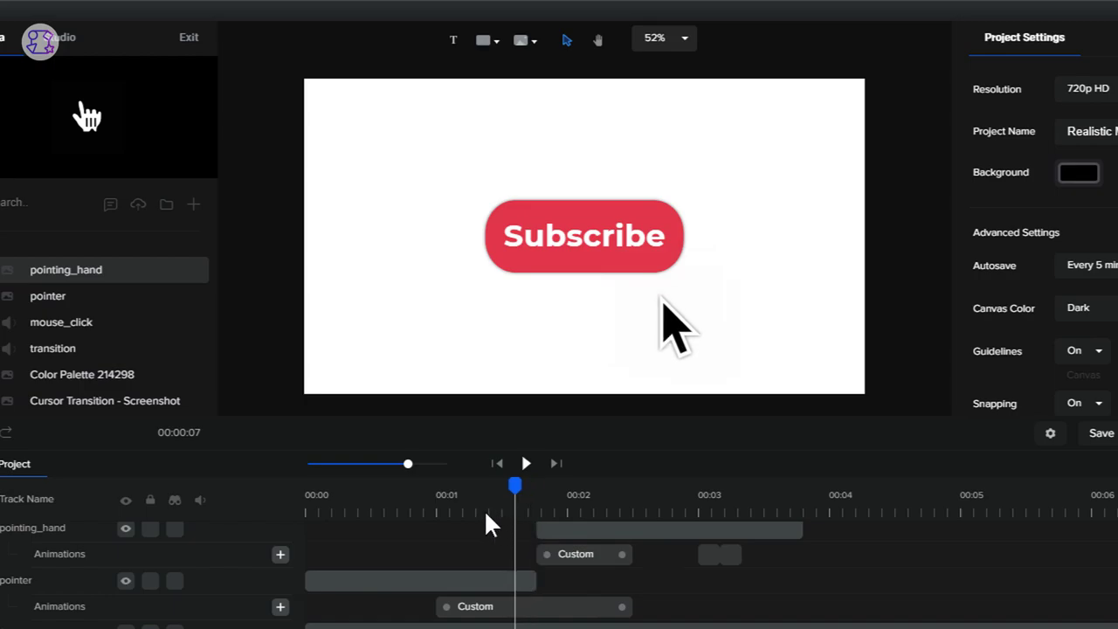
left_click(479, 512)
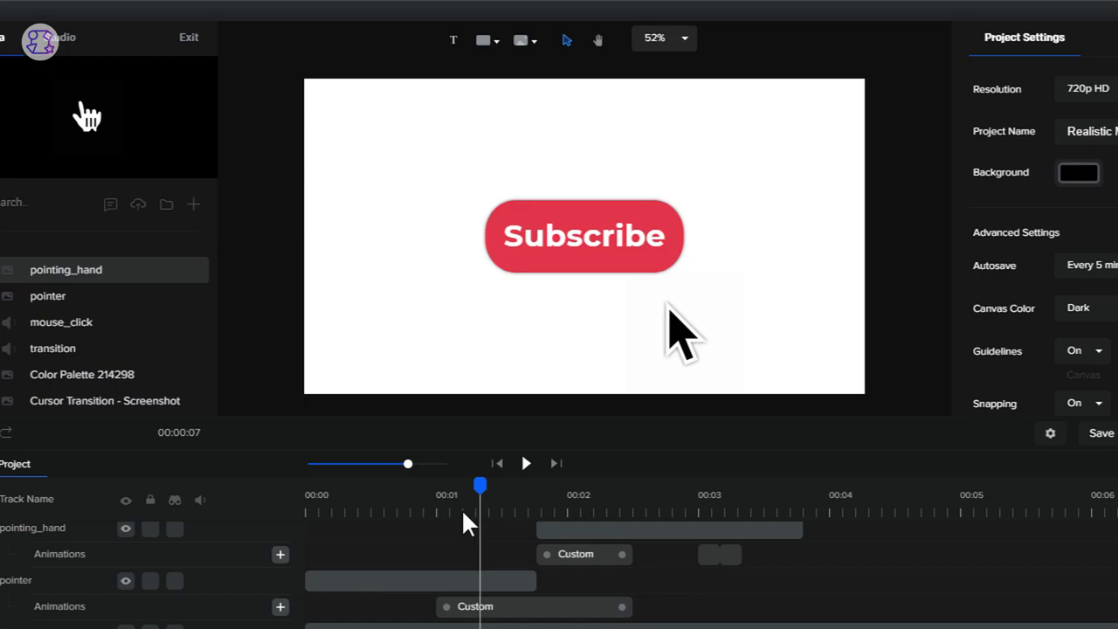
left_click(464, 515)
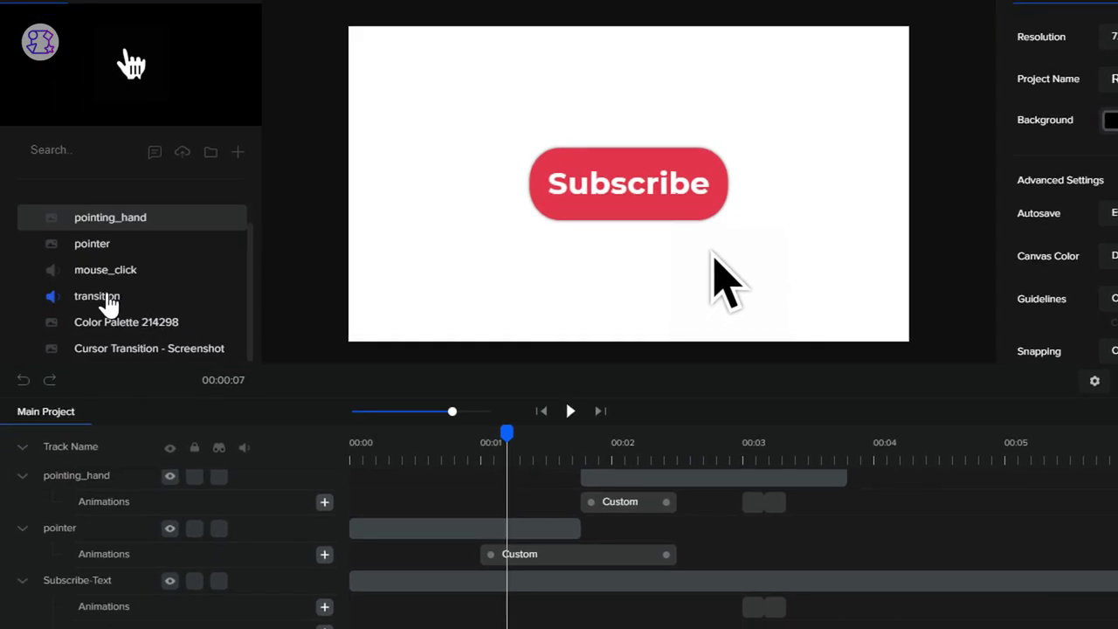
left_click_drag(109, 301, 645, 255)
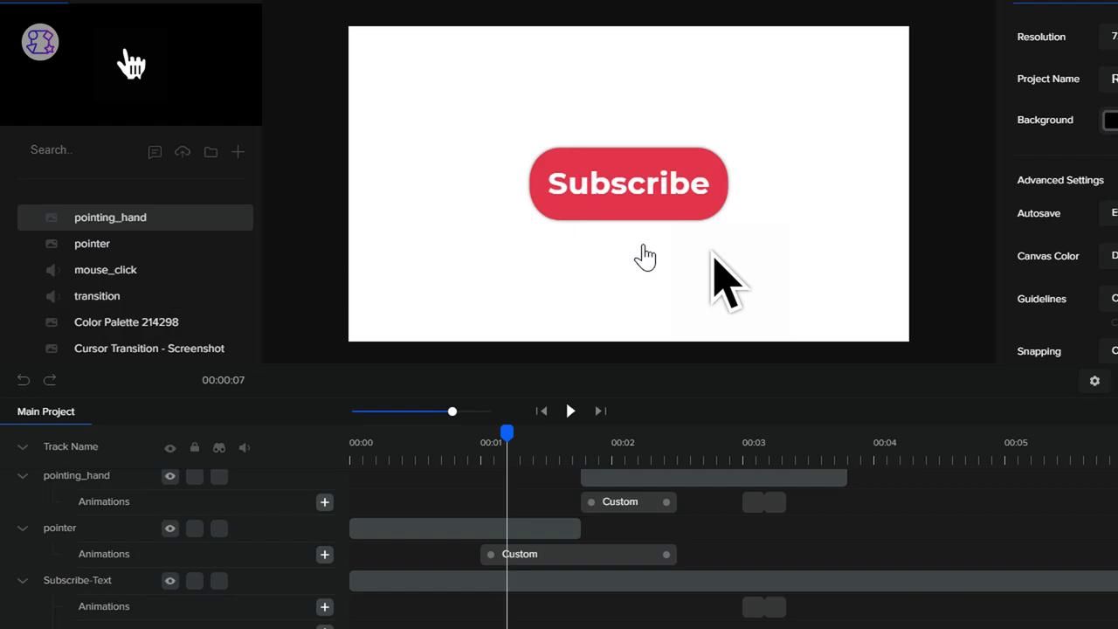
- Shift the transition sound to run about 00:01.3–00:02.5 and preview it
scroll(550, 493, "up", 2)
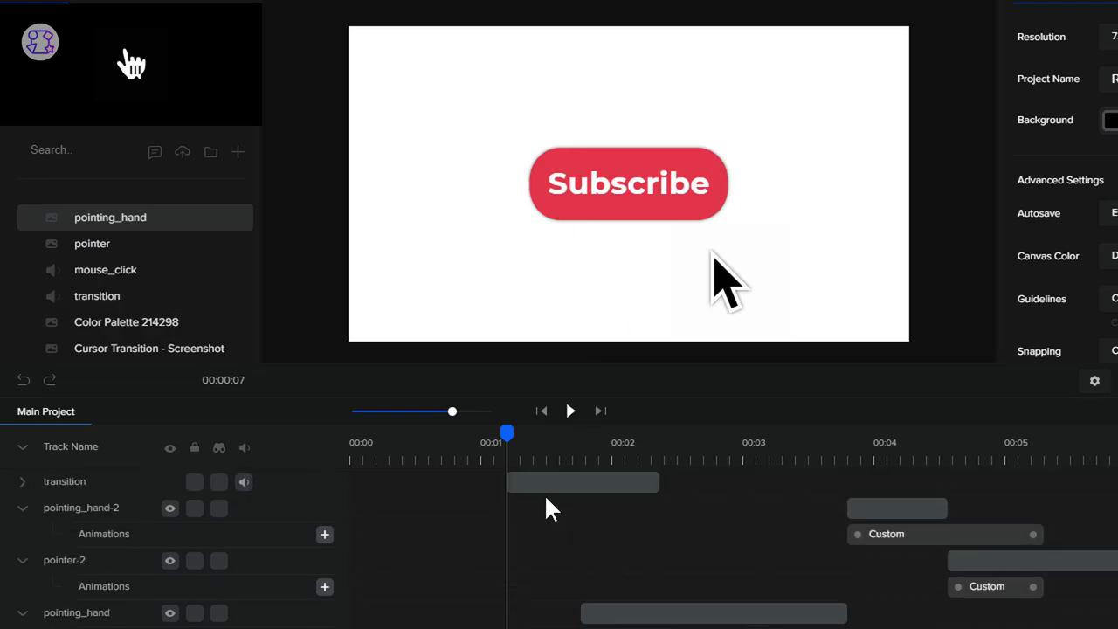
left_click(537, 391)
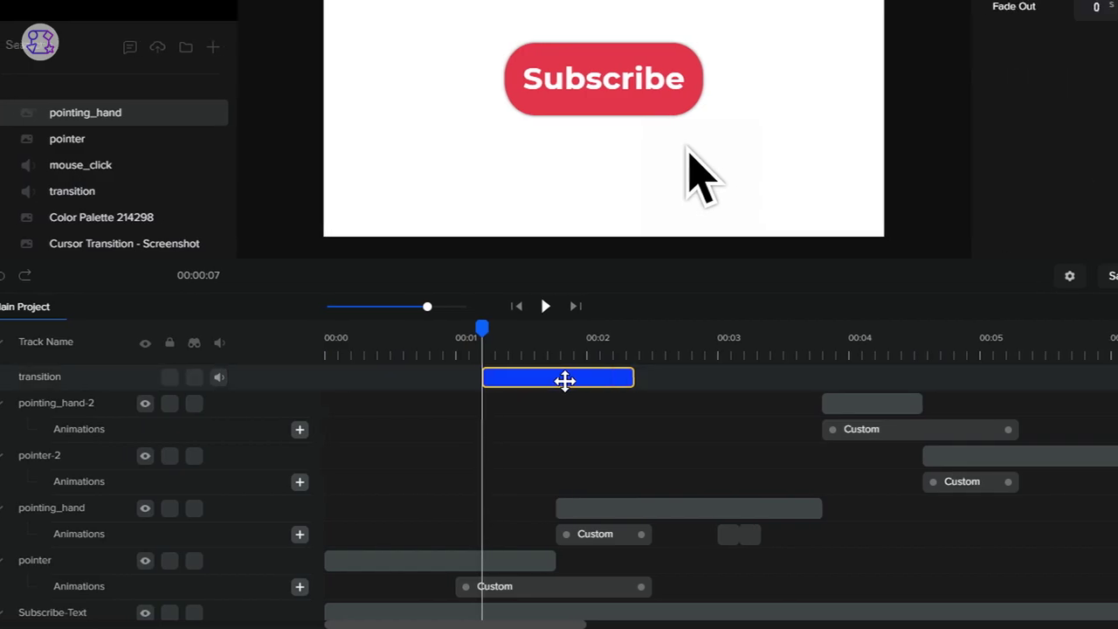
left_click(572, 354)
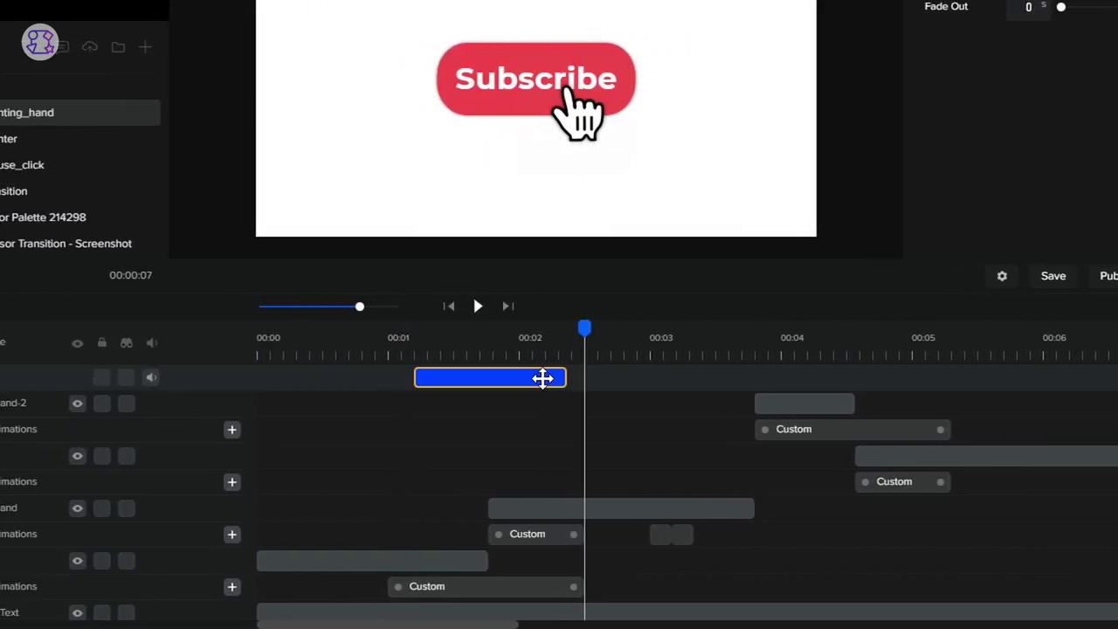
left_click_drag(542, 377, 555, 379)
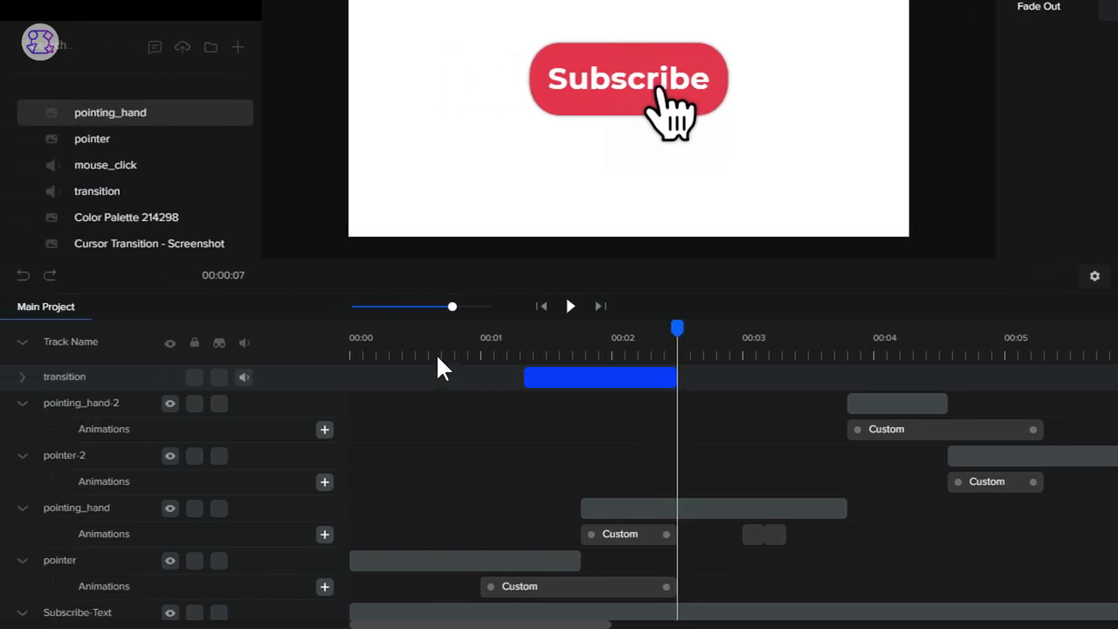
left_click(437, 358)
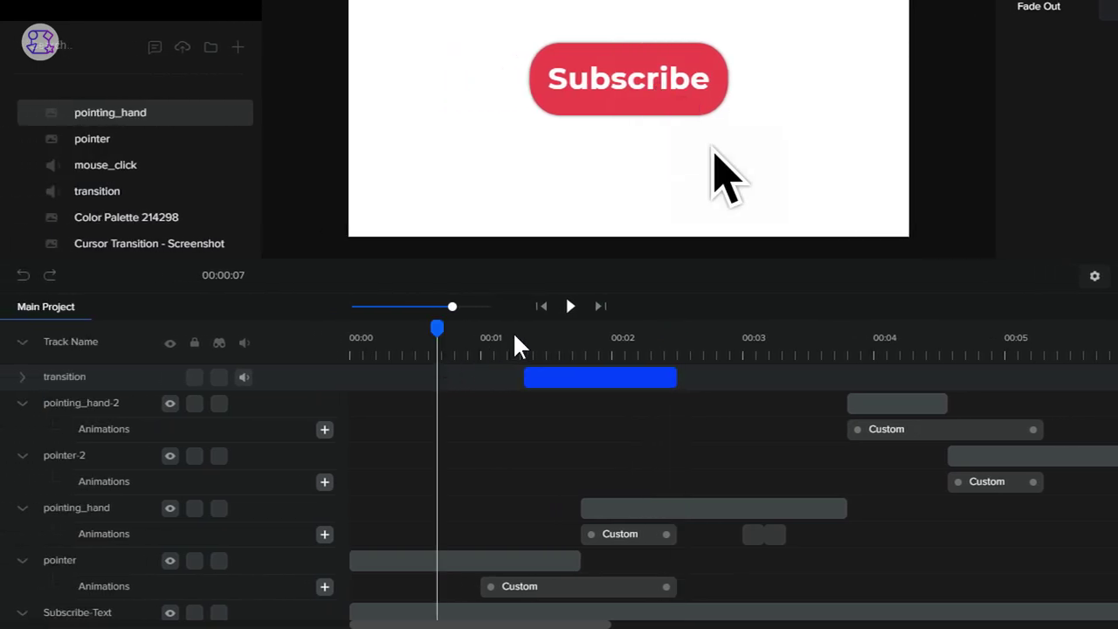
left_click(570, 306)
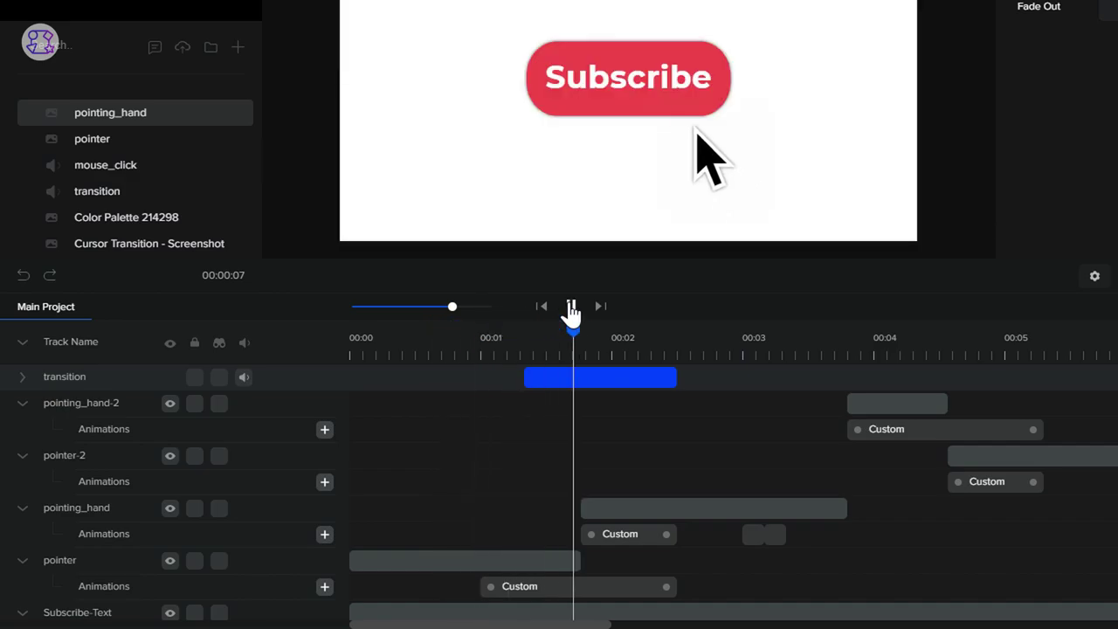
left_click(569, 306)
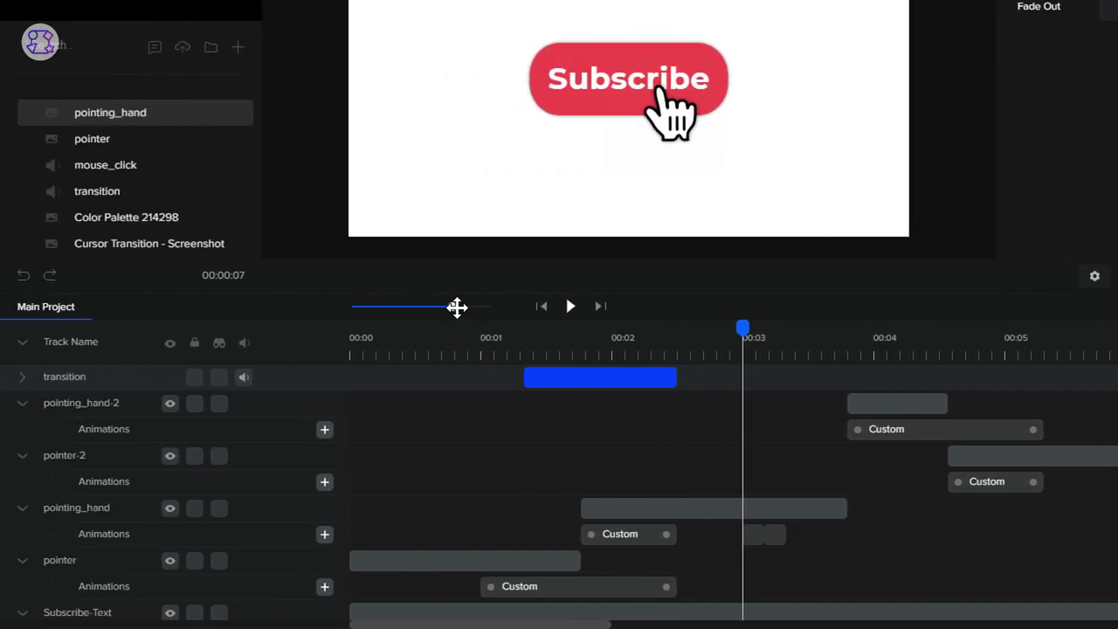
- Add the mouse_click sound from Media at 00:03
left_click_drag(457, 307, 469, 305)
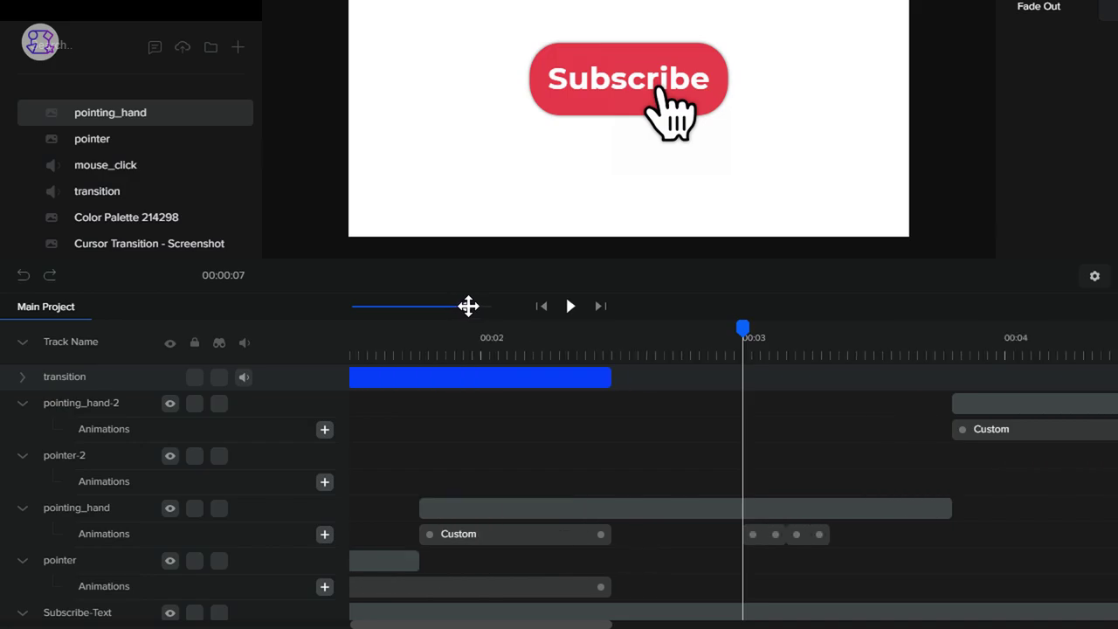
left_click_drag(468, 306, 472, 305)
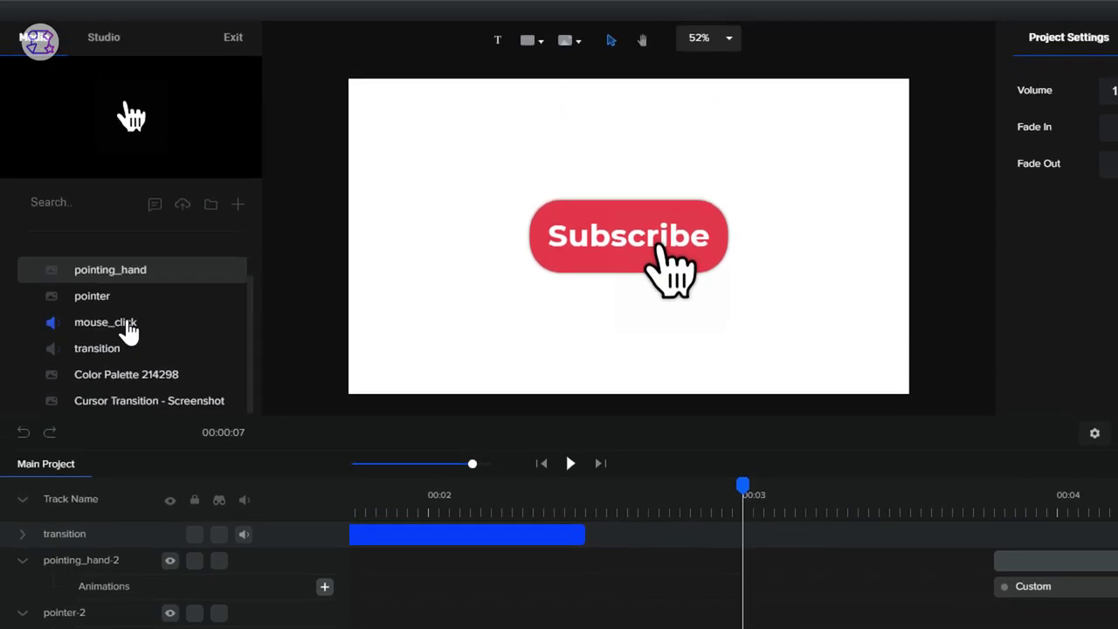
left_click_drag(192, 323, 629, 314)
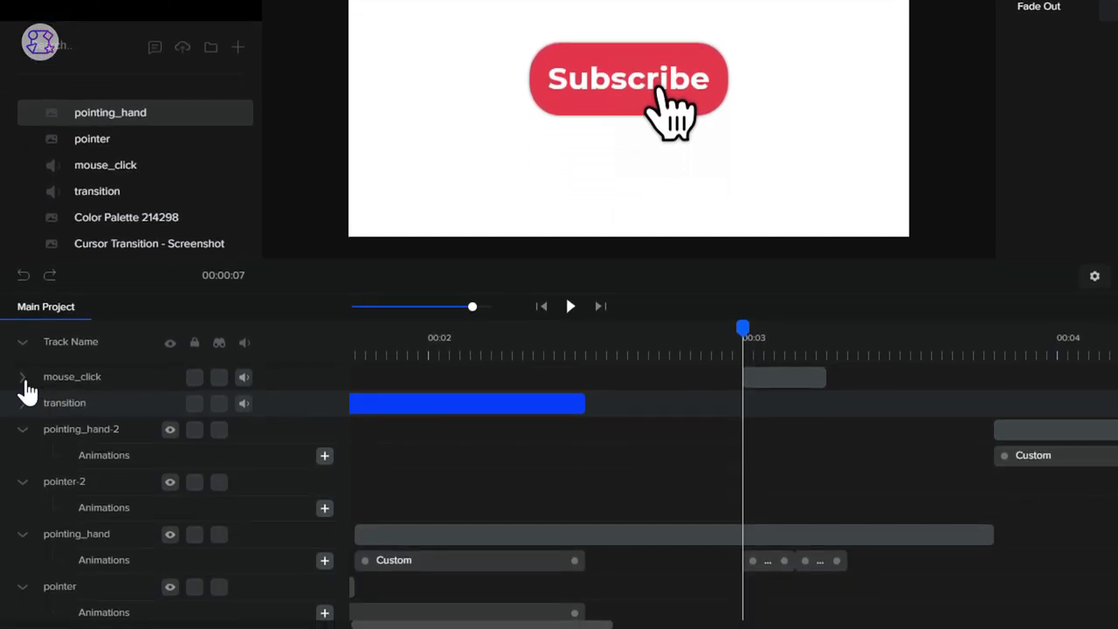
- Show the mouse_click waveform and place the playhead on its click spike
left_click(22, 379)
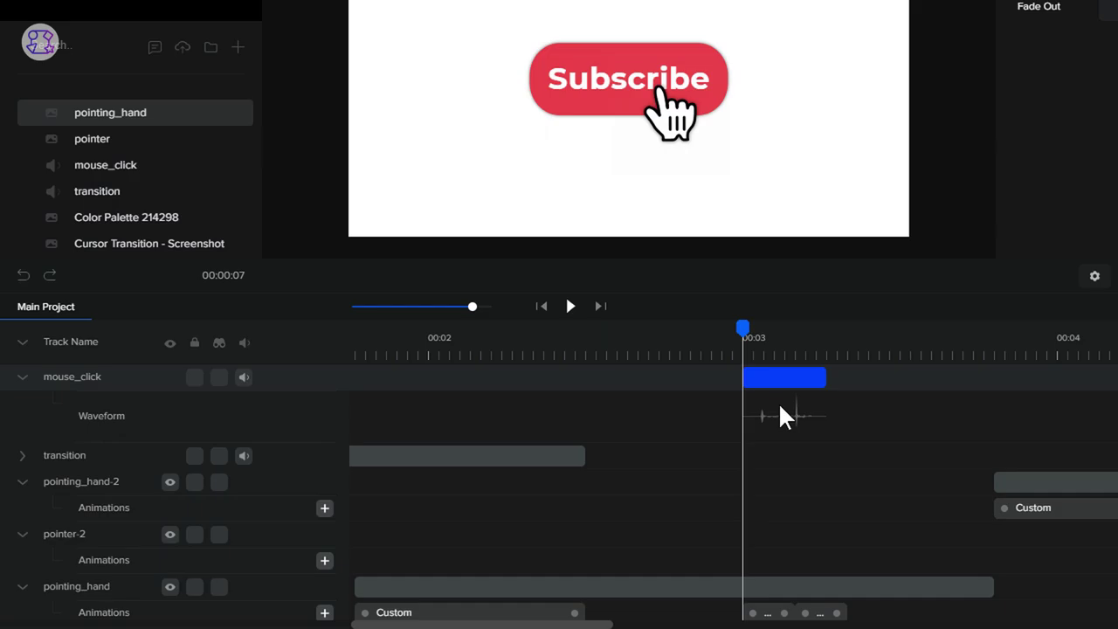
left_click(645, 360)
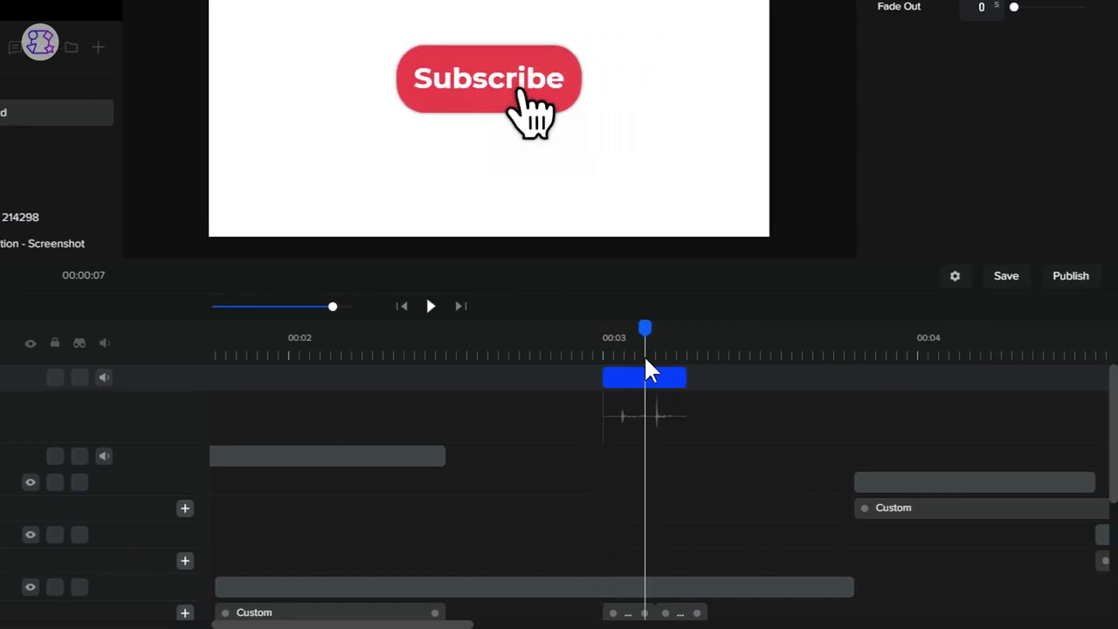
key("Right")
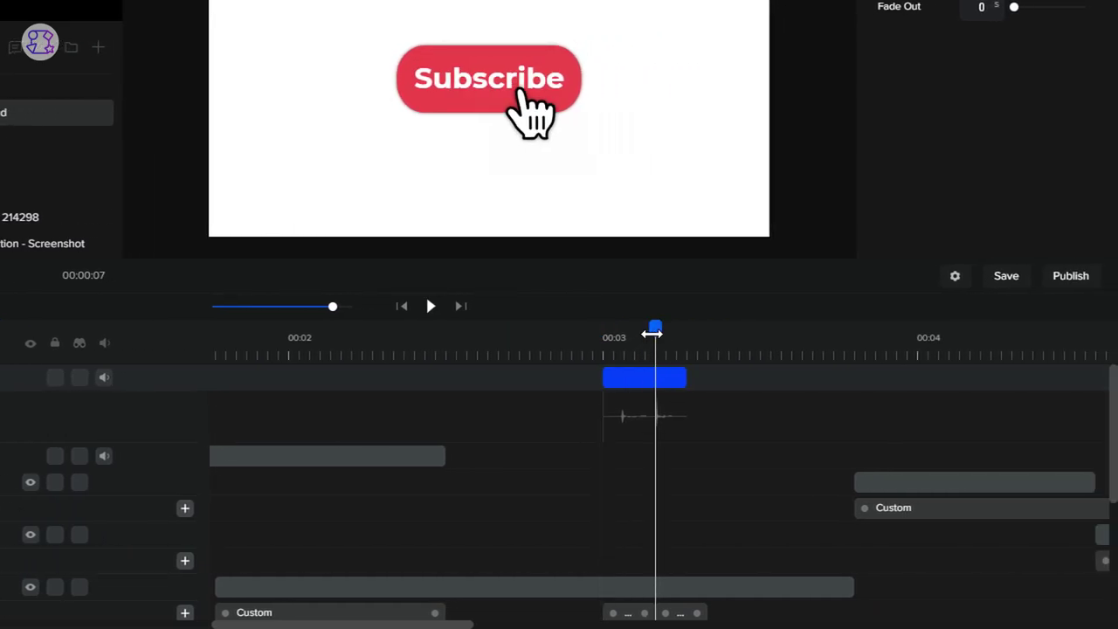
left_click(687, 357)
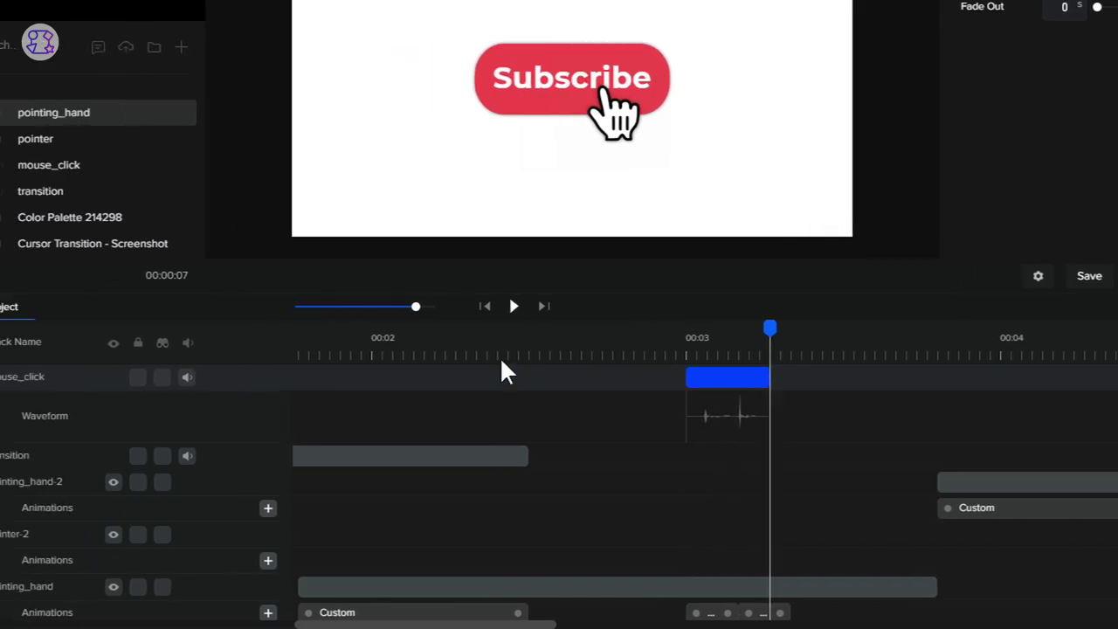
left_click_drag(479, 306, 485, 306)
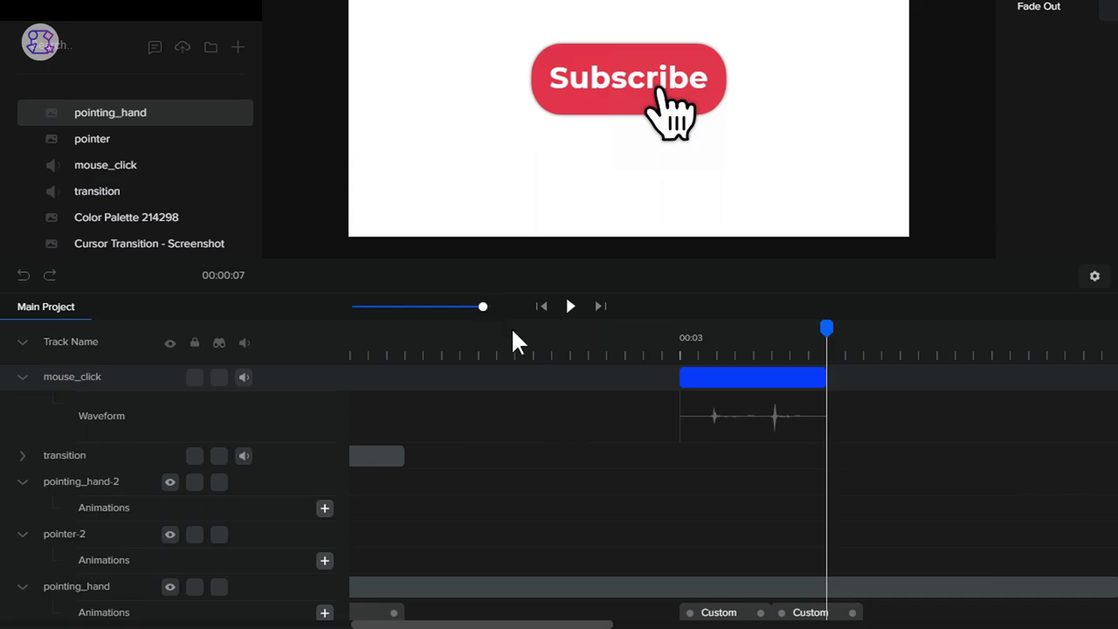
scroll(742, 444, "down", 2)
scroll(752, 443, "up", 1)
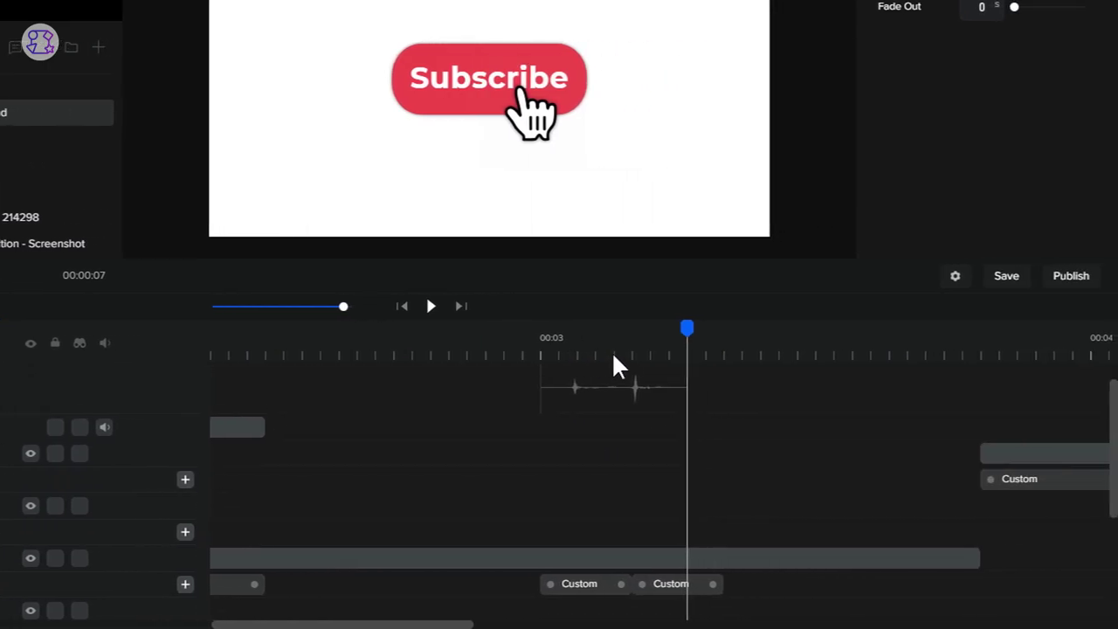
left_click(615, 355)
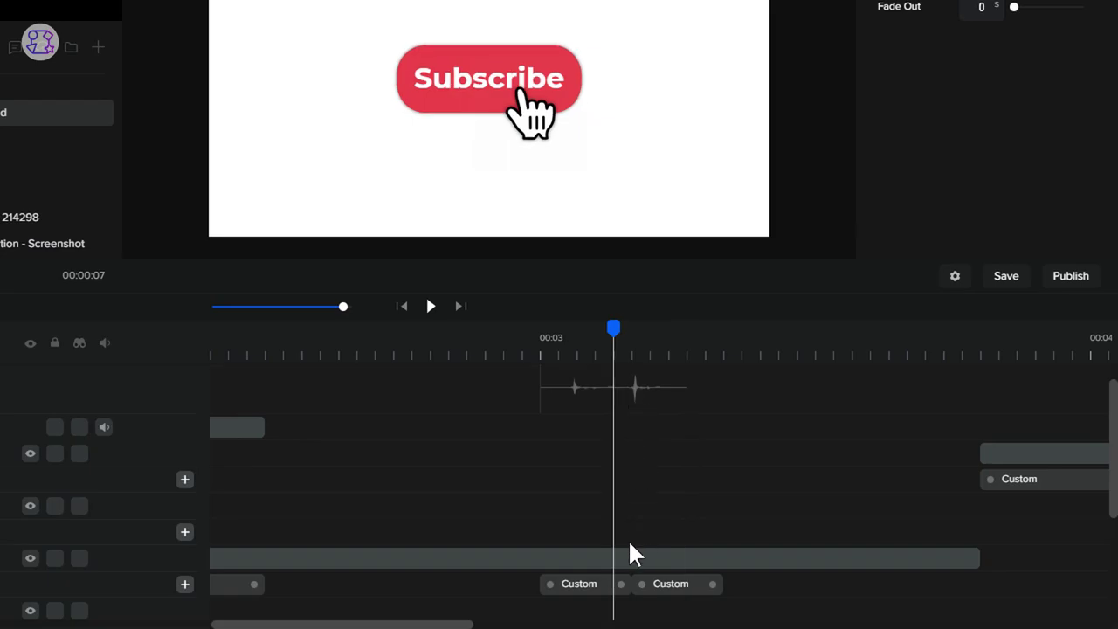
- Trim both of pointing_hand's Custom animation clips to the playhead so the hand's zoom ends earlier
left_click(616, 584)
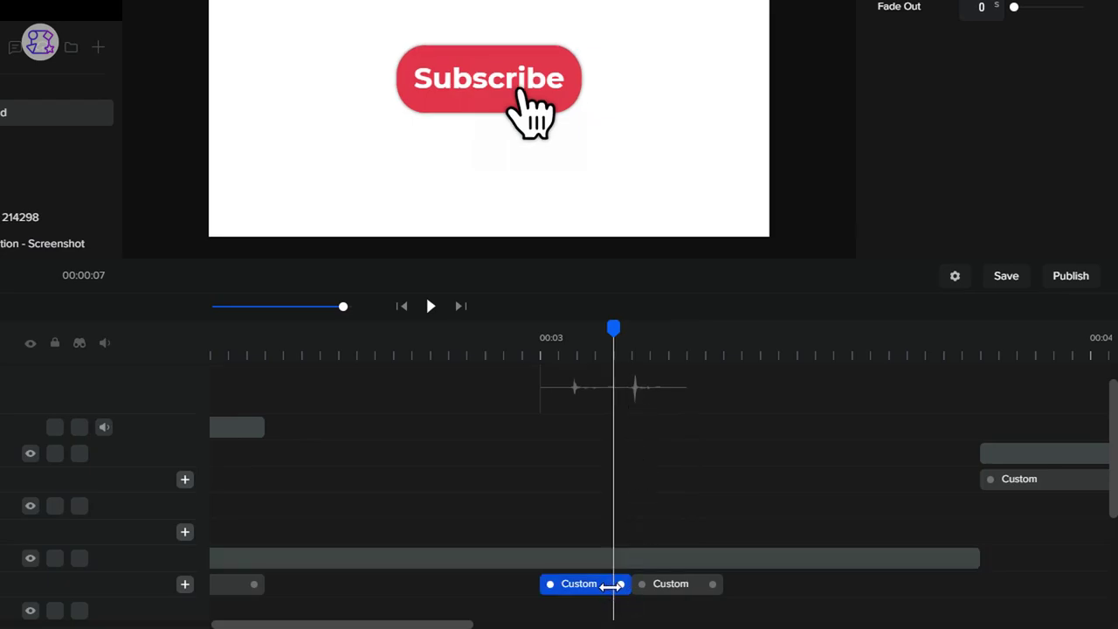
left_click_drag(611, 585, 603, 584)
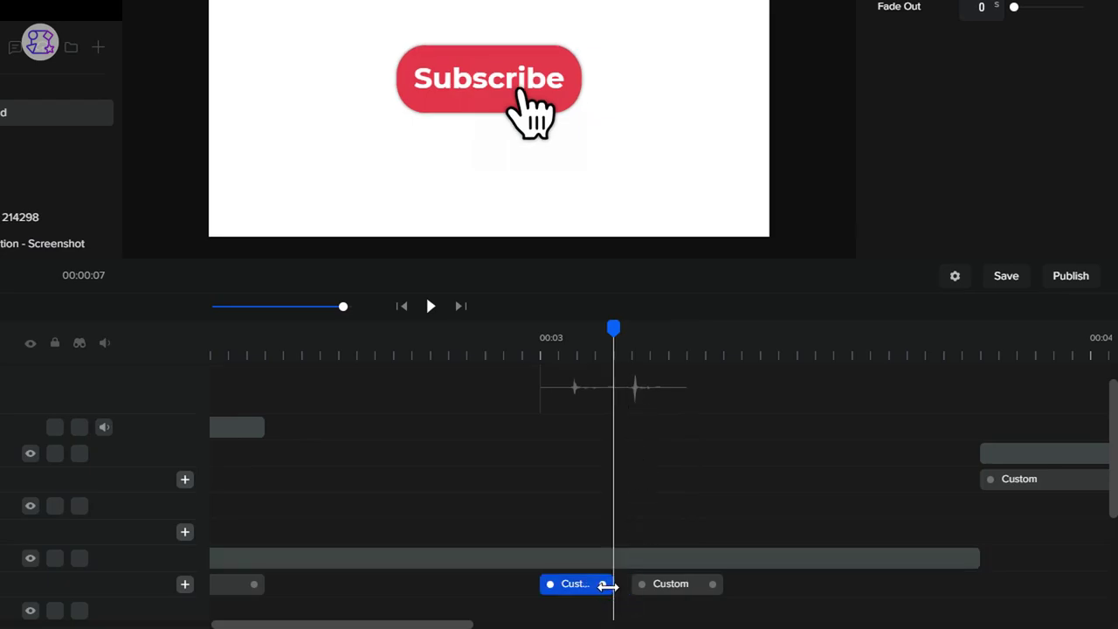
left_click(666, 598)
scroll(700, 507, "up", 1)
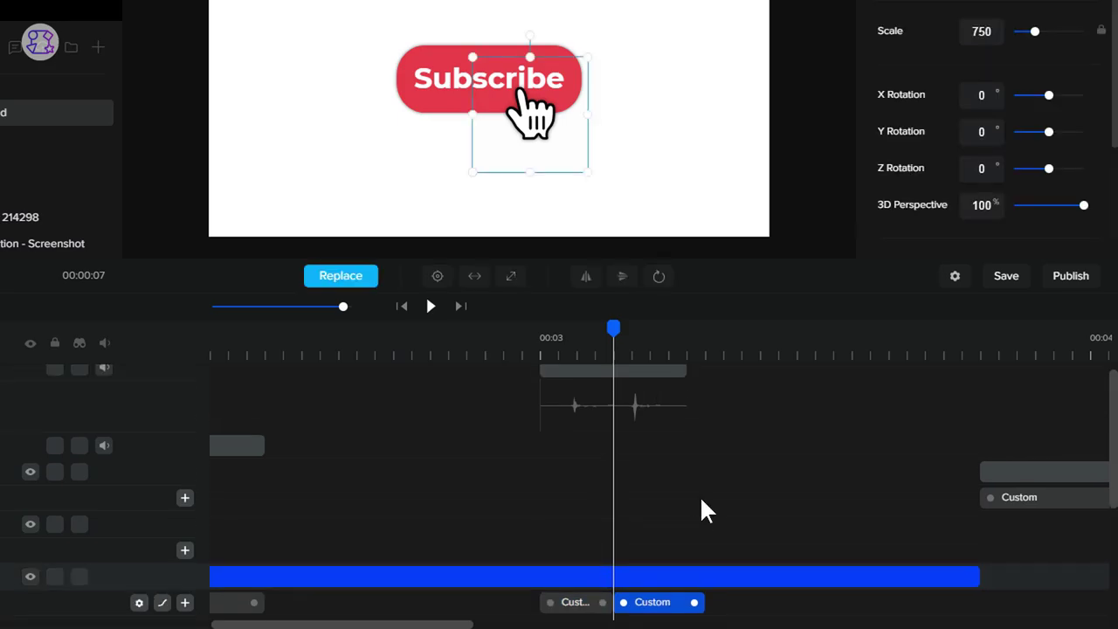
left_click(687, 355)
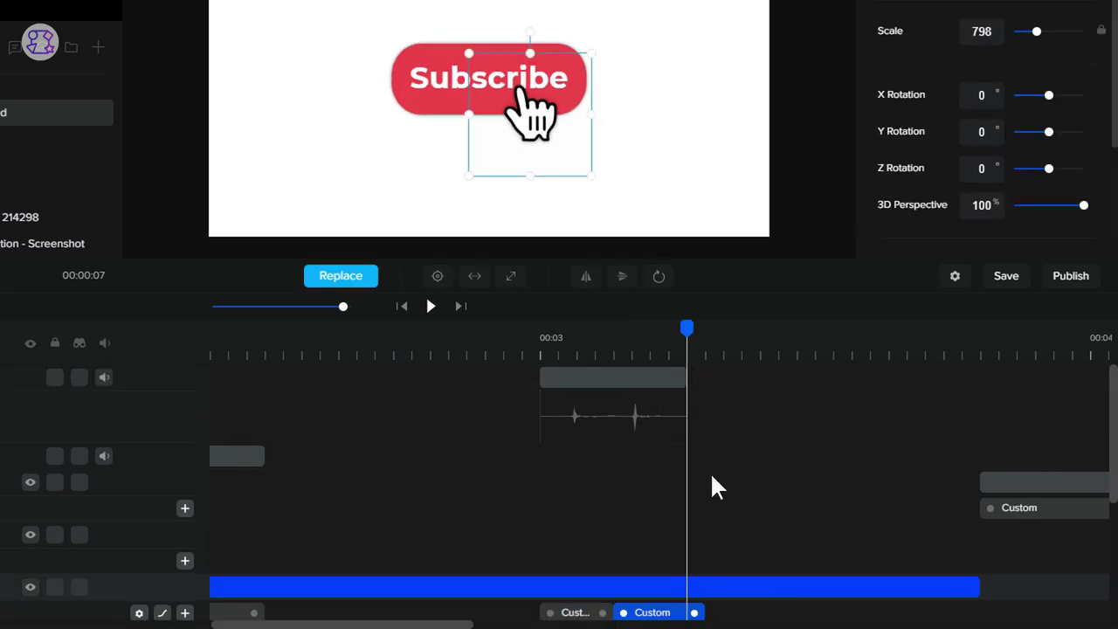
scroll(708, 485, "down", 1)
scroll(703, 524, "down", 2)
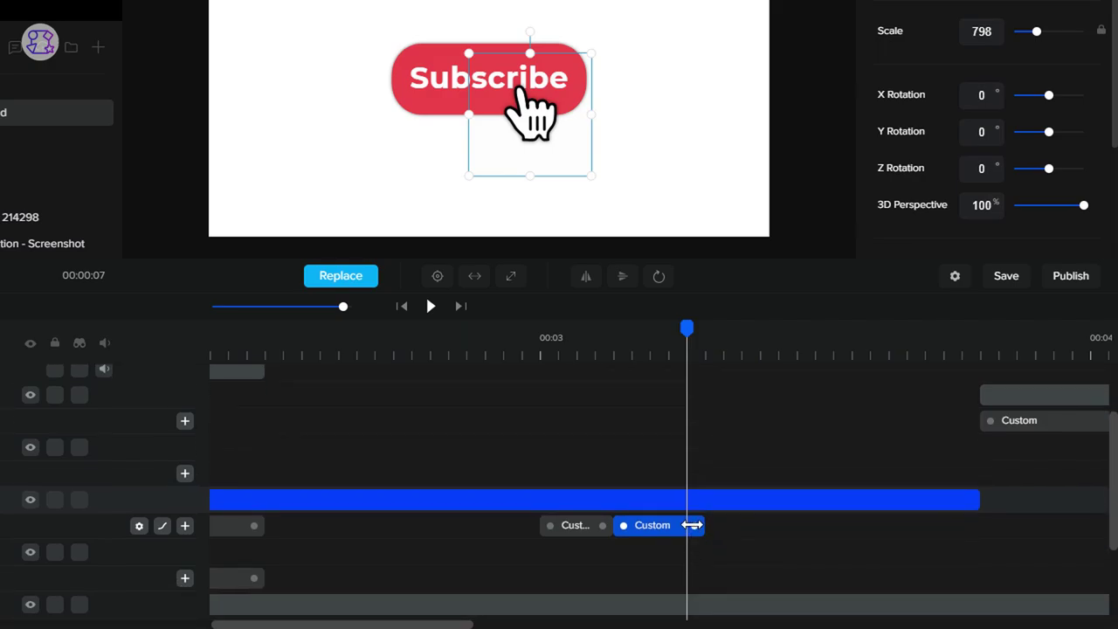
left_click_drag(691, 525, 686, 526)
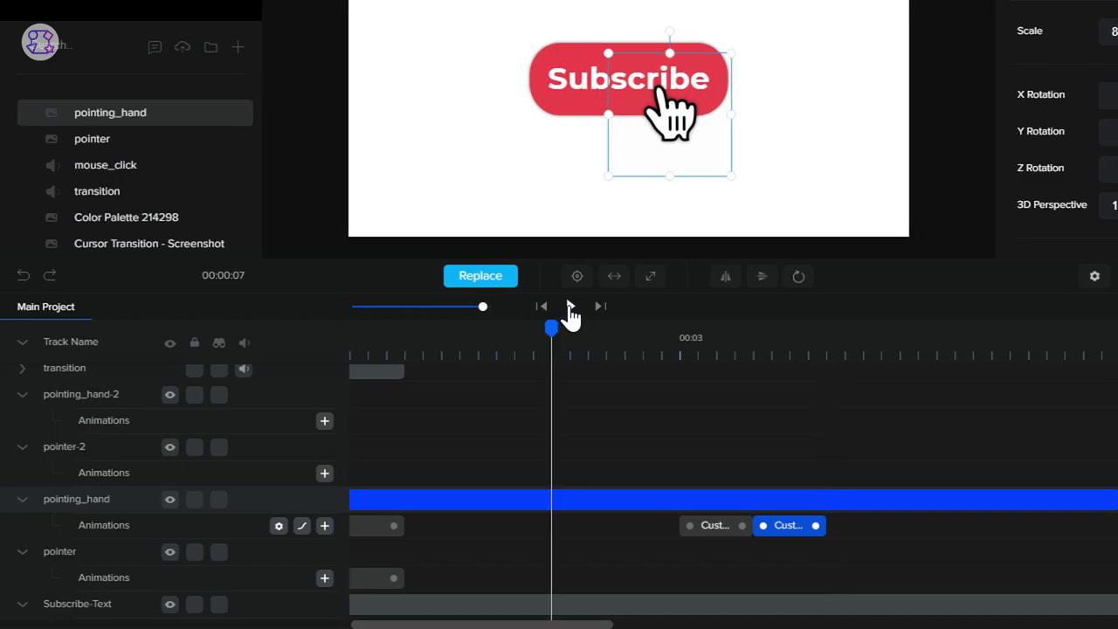
- Preview the hand pressing Subscribe with the shortened zoom, then zoom the timeline out
left_click(530, 306)
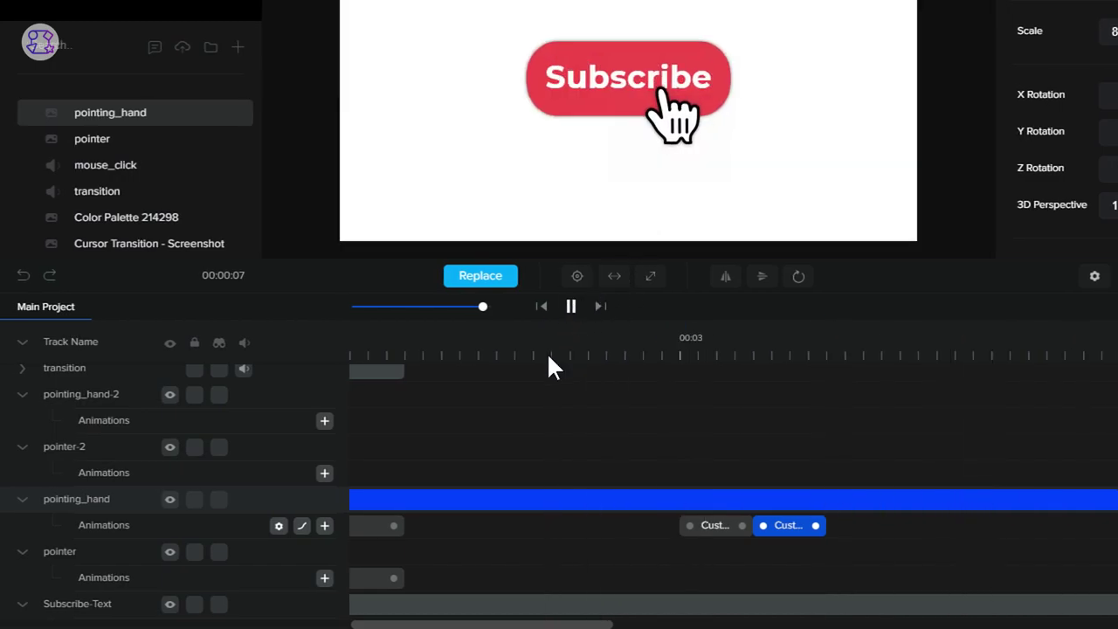
key("space")
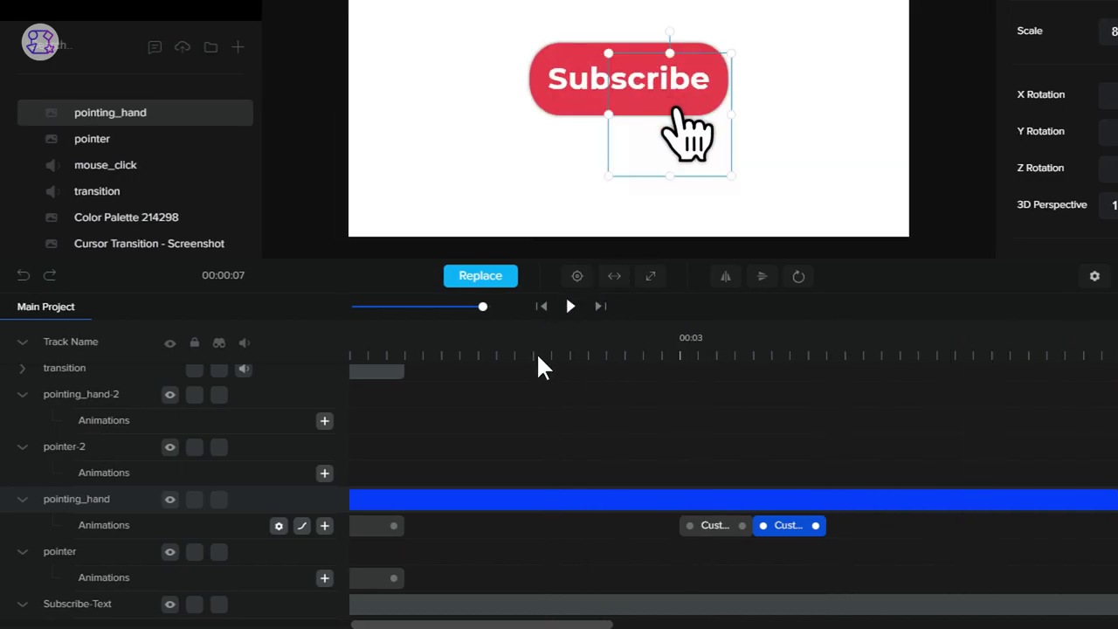
left_click(534, 355)
left_click(571, 305)
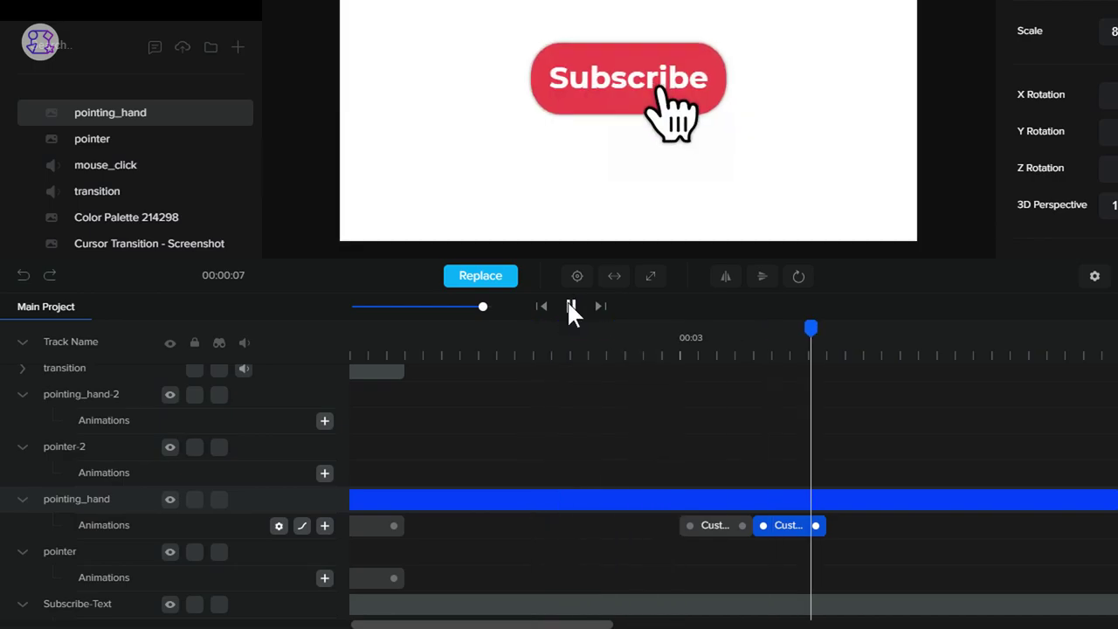
left_click(569, 306)
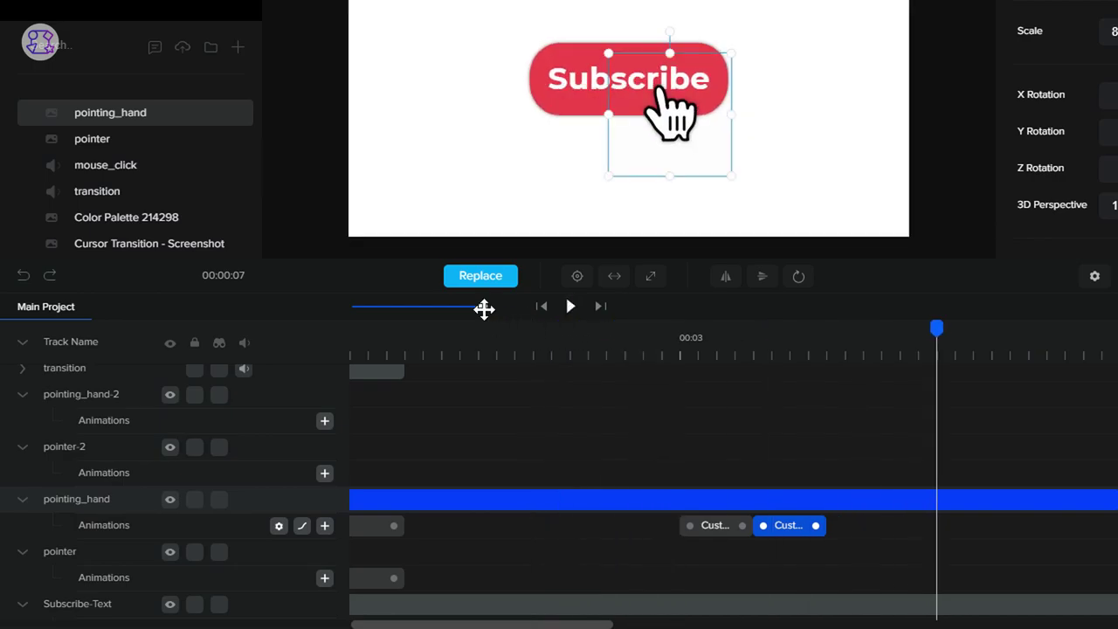
left_click_drag(483, 309, 465, 307)
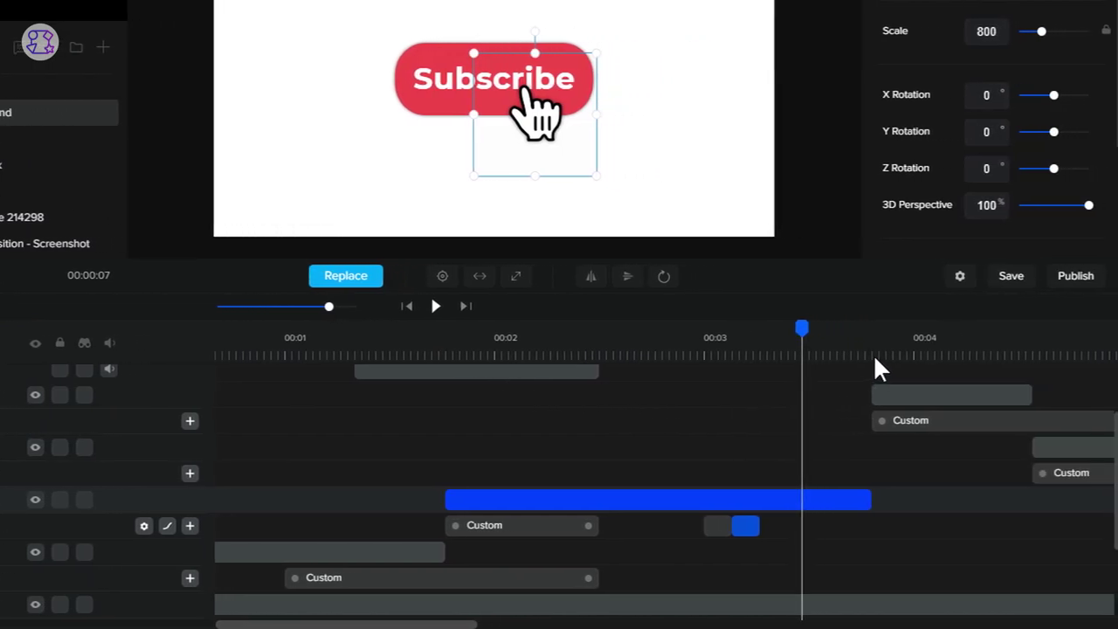
- Scrub from about 00:03.8 to 00:05.2, where the black arrow reappears below-right of Subscribe
left_click(873, 354)
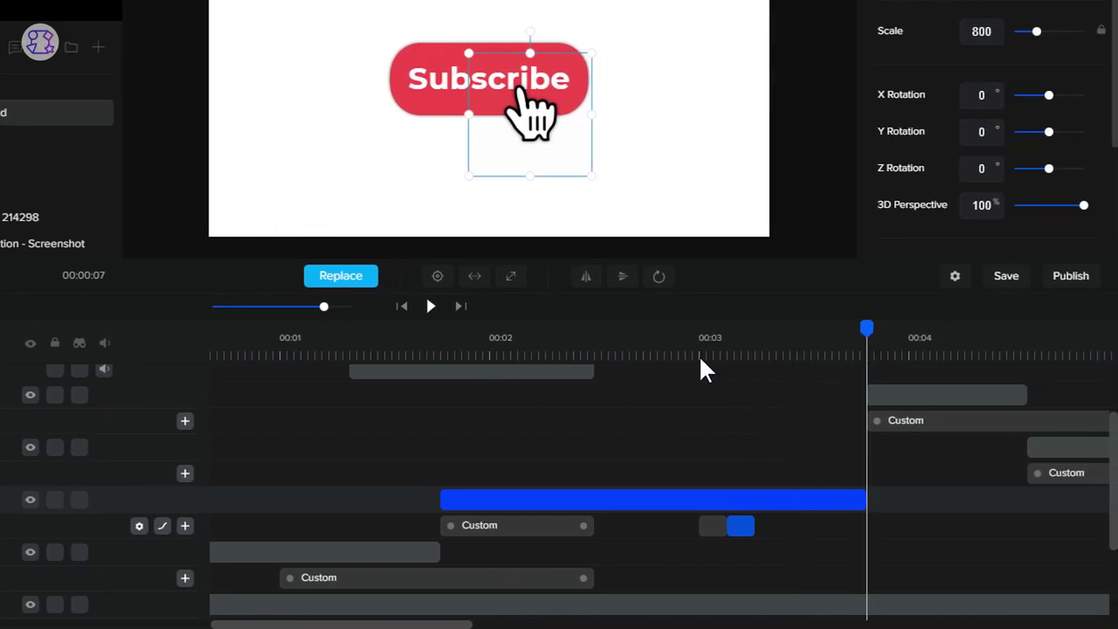
left_click_drag(464, 305, 448, 305)
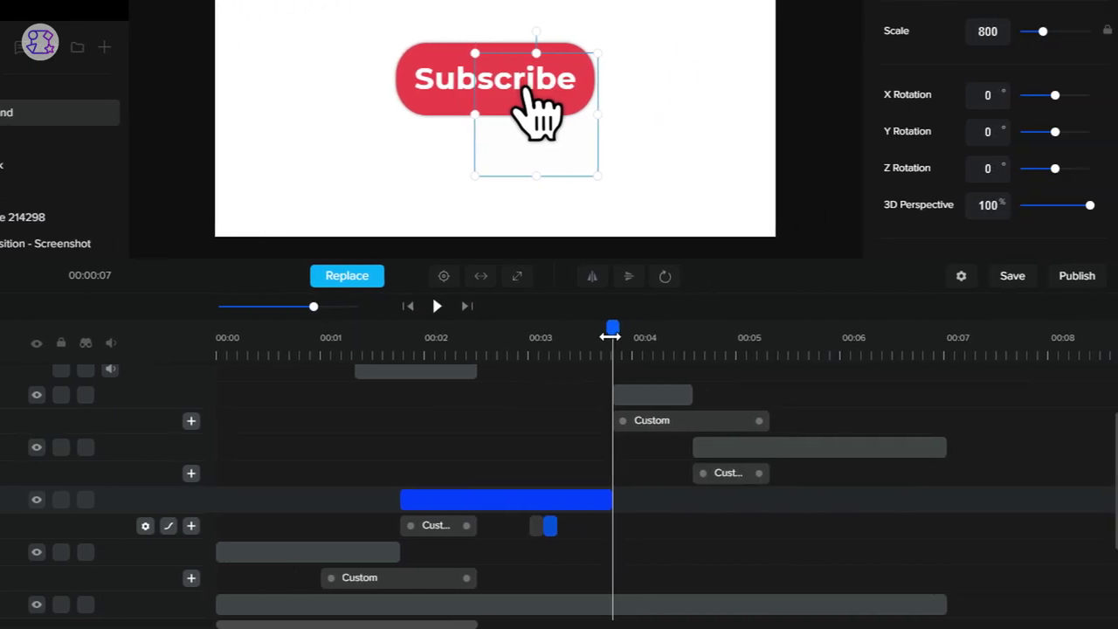
left_click(645, 342)
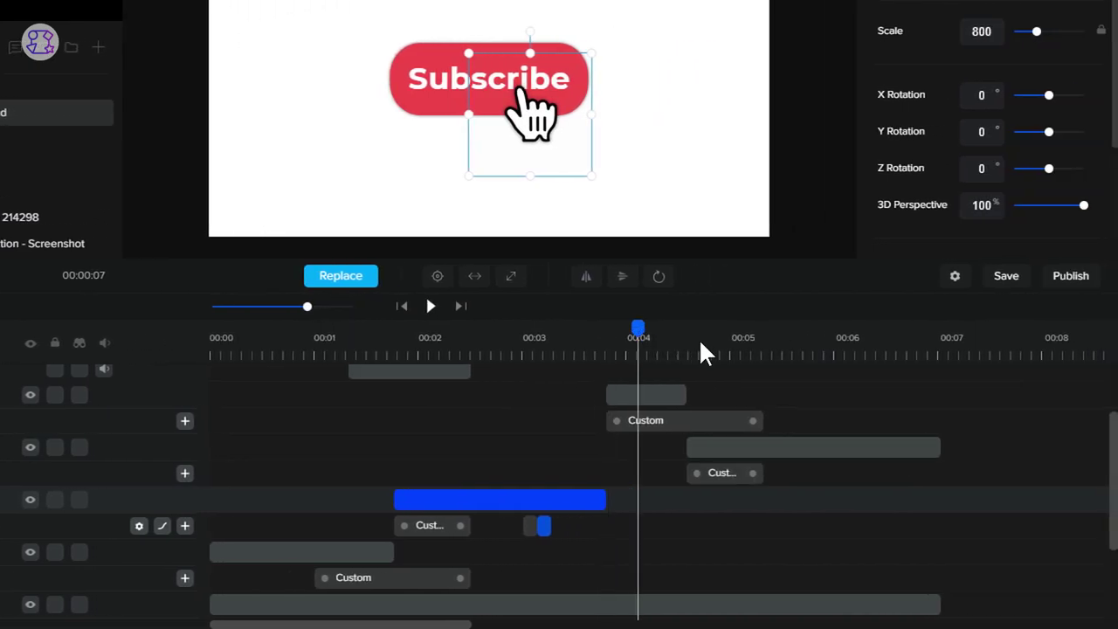
left_click_drag(703, 353, 751, 356)
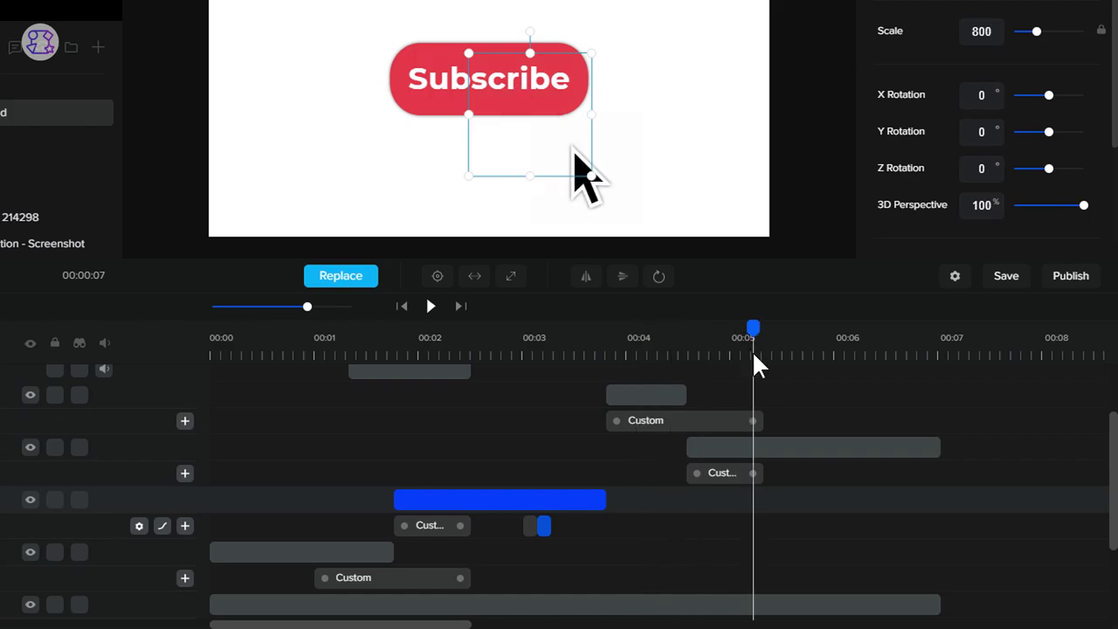
left_click(761, 351)
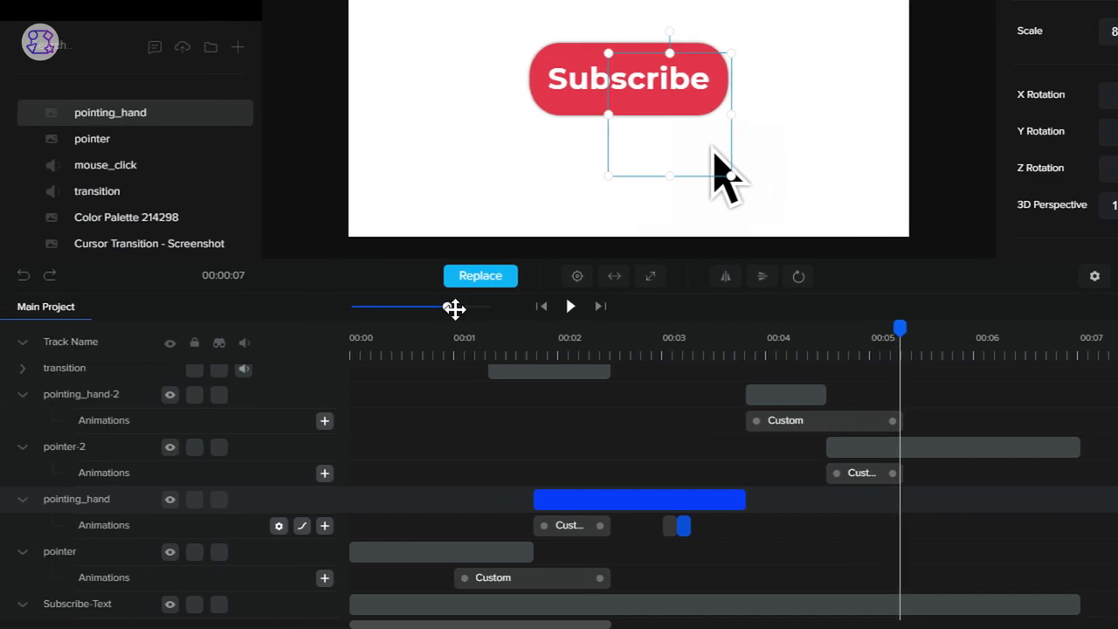
left_click_drag(452, 307, 461, 308)
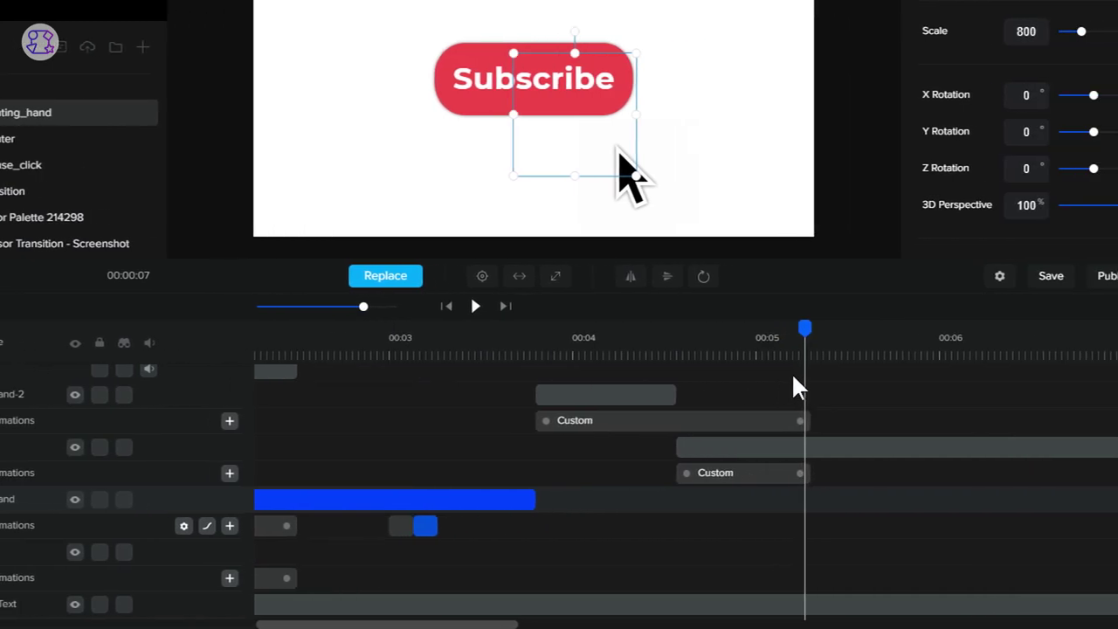
left_click(766, 356)
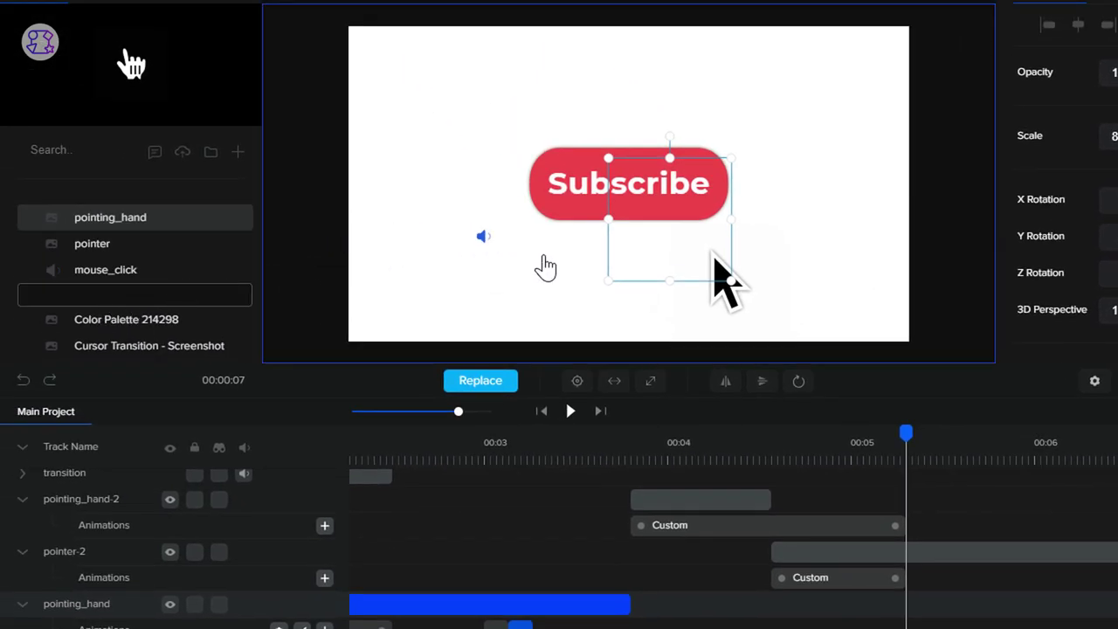
- Add the transition sound on its own track, ending at the pointer swap near 00:05.2
left_click_drag(100, 306, 541, 272)
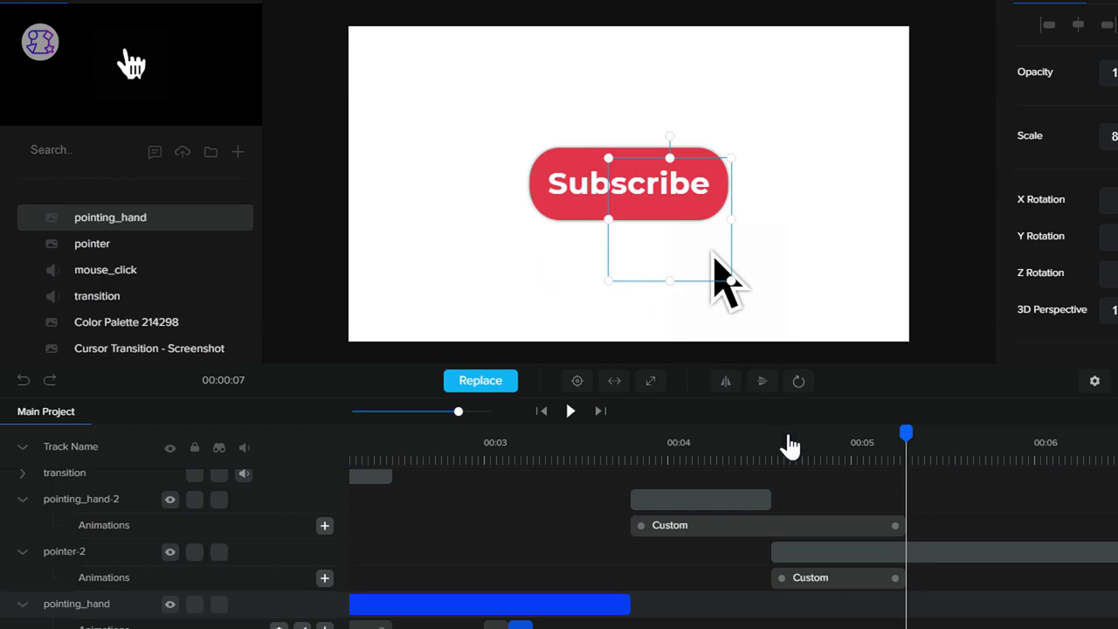
scroll(912, 492, "up", 2)
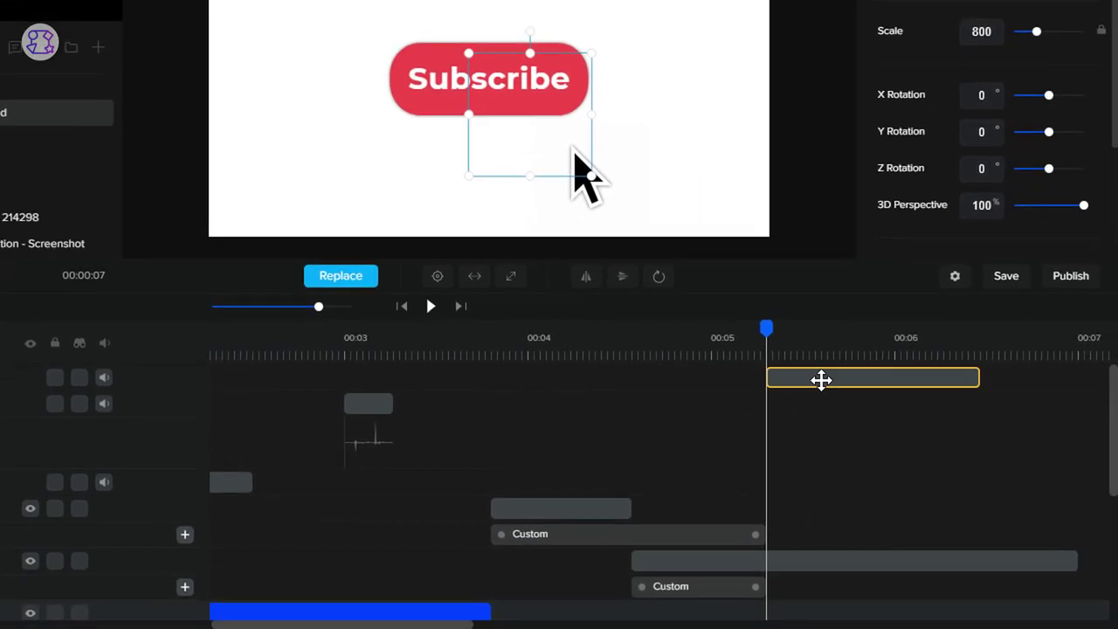
mouse_move(849, 400)
left_mouse_down()
mouse_move(660, 398)
mouse_move(605, 372)
left_mouse_up()
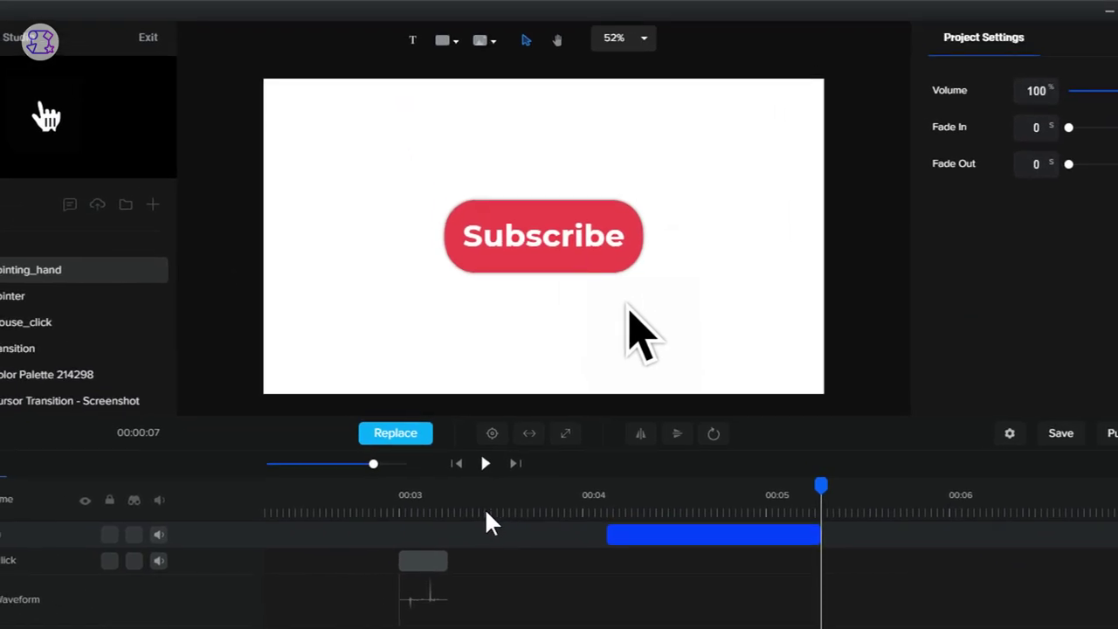
- Preview the swap from about 00:03.4, then replay the whole animation from 00:00
left_click(487, 521)
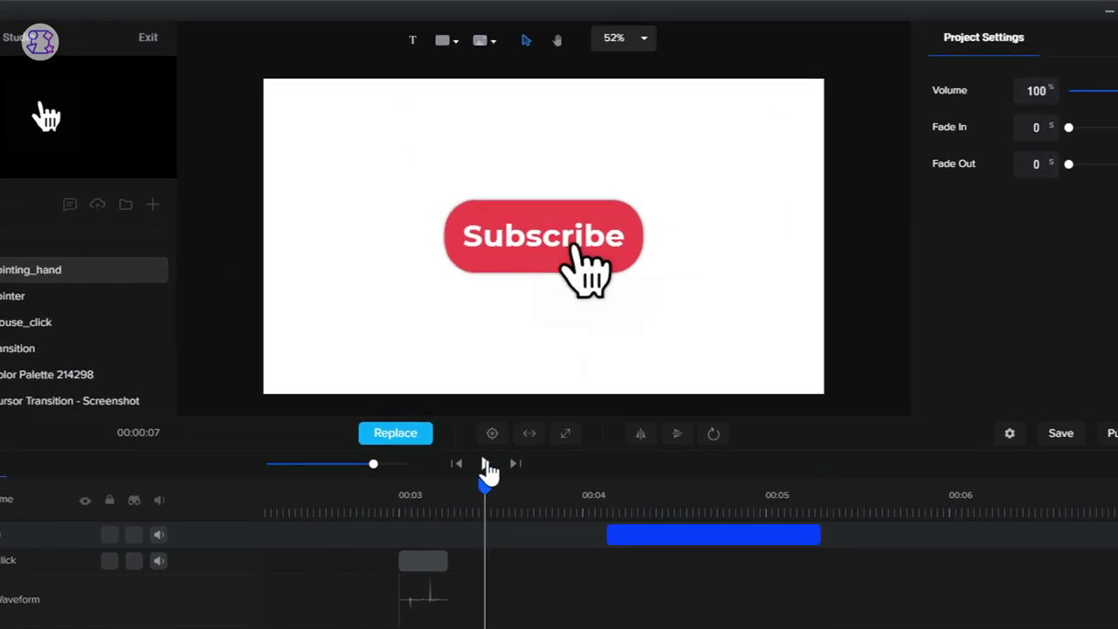
left_click(486, 463)
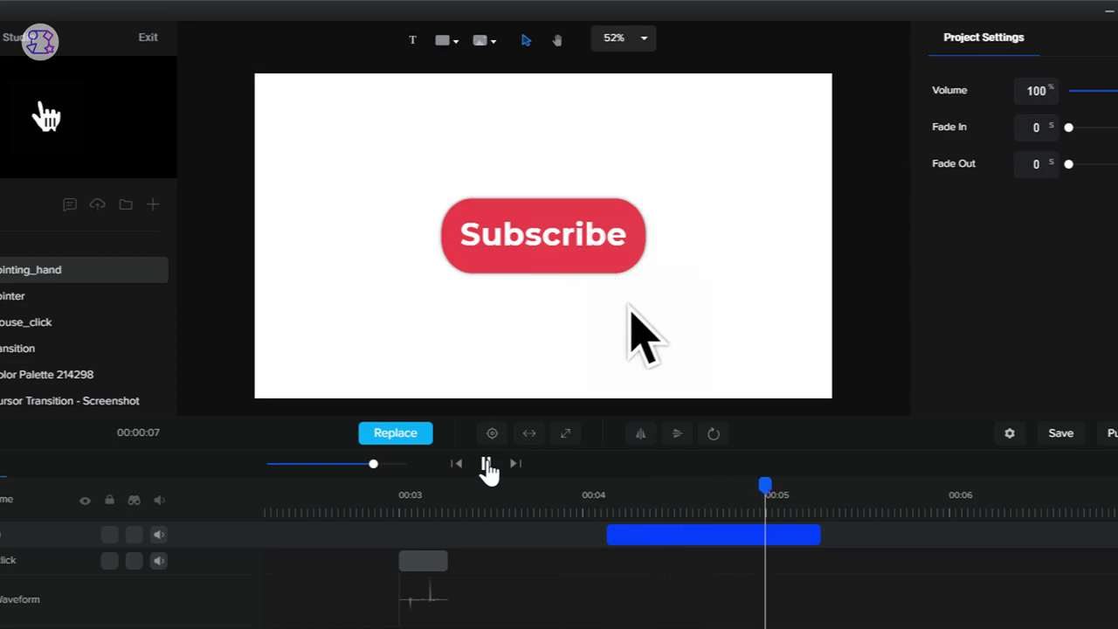
left_click(487, 464)
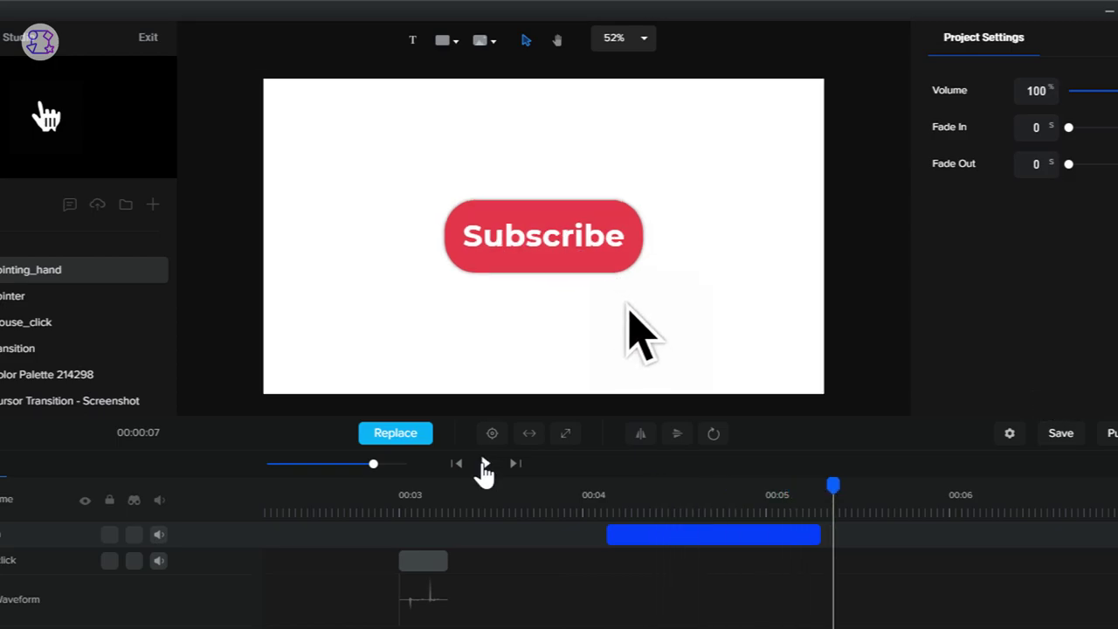
left_click_drag(373, 465, 351, 465)
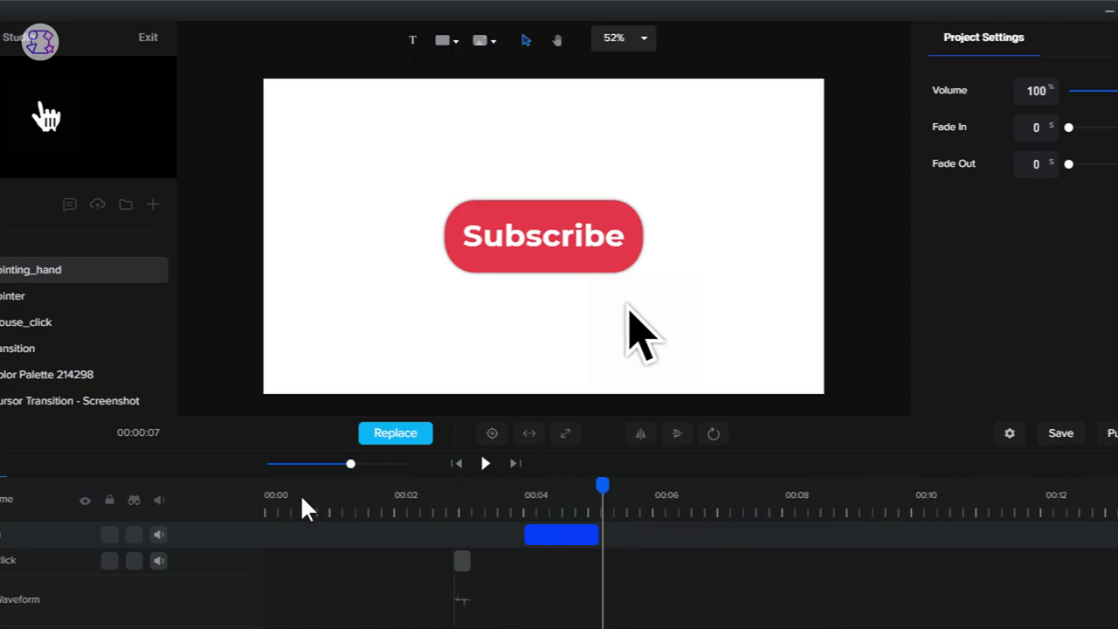
left_click(265, 512)
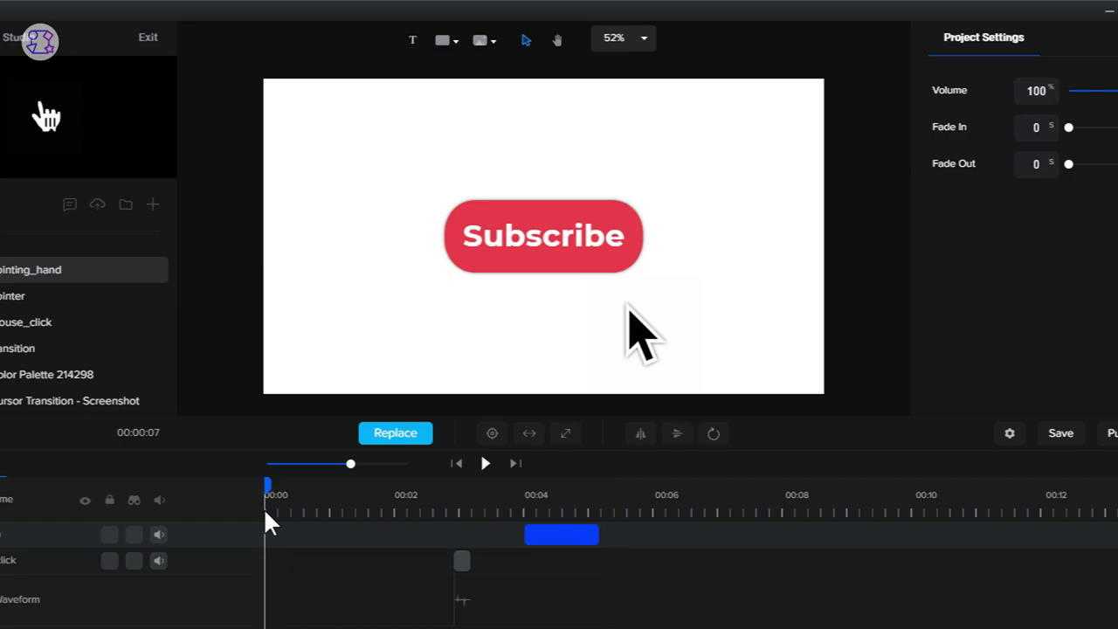
left_click(486, 463)
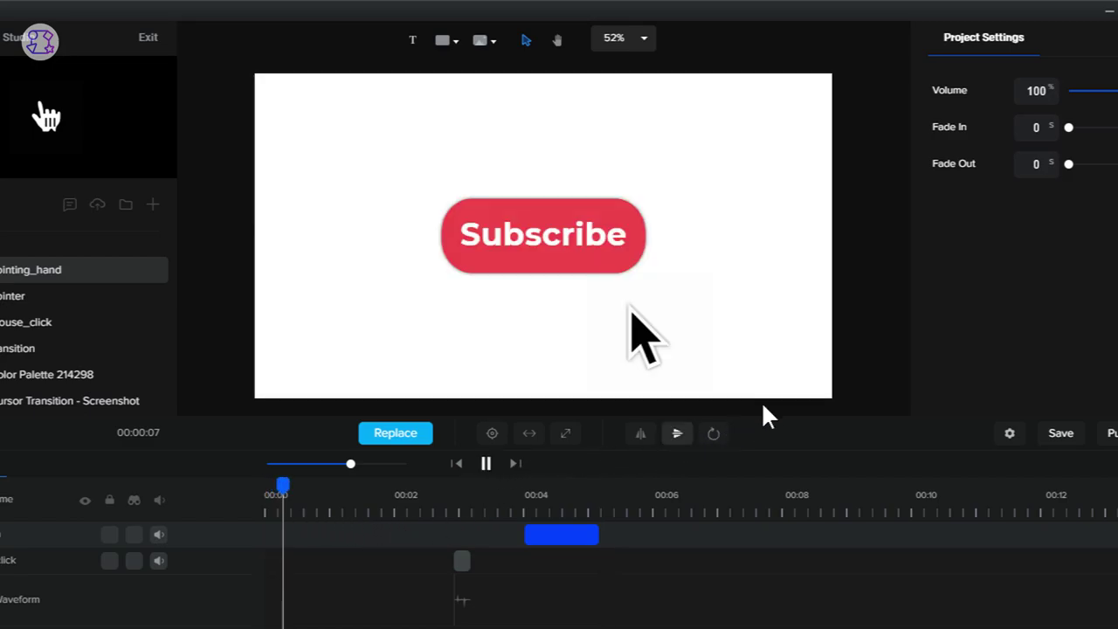